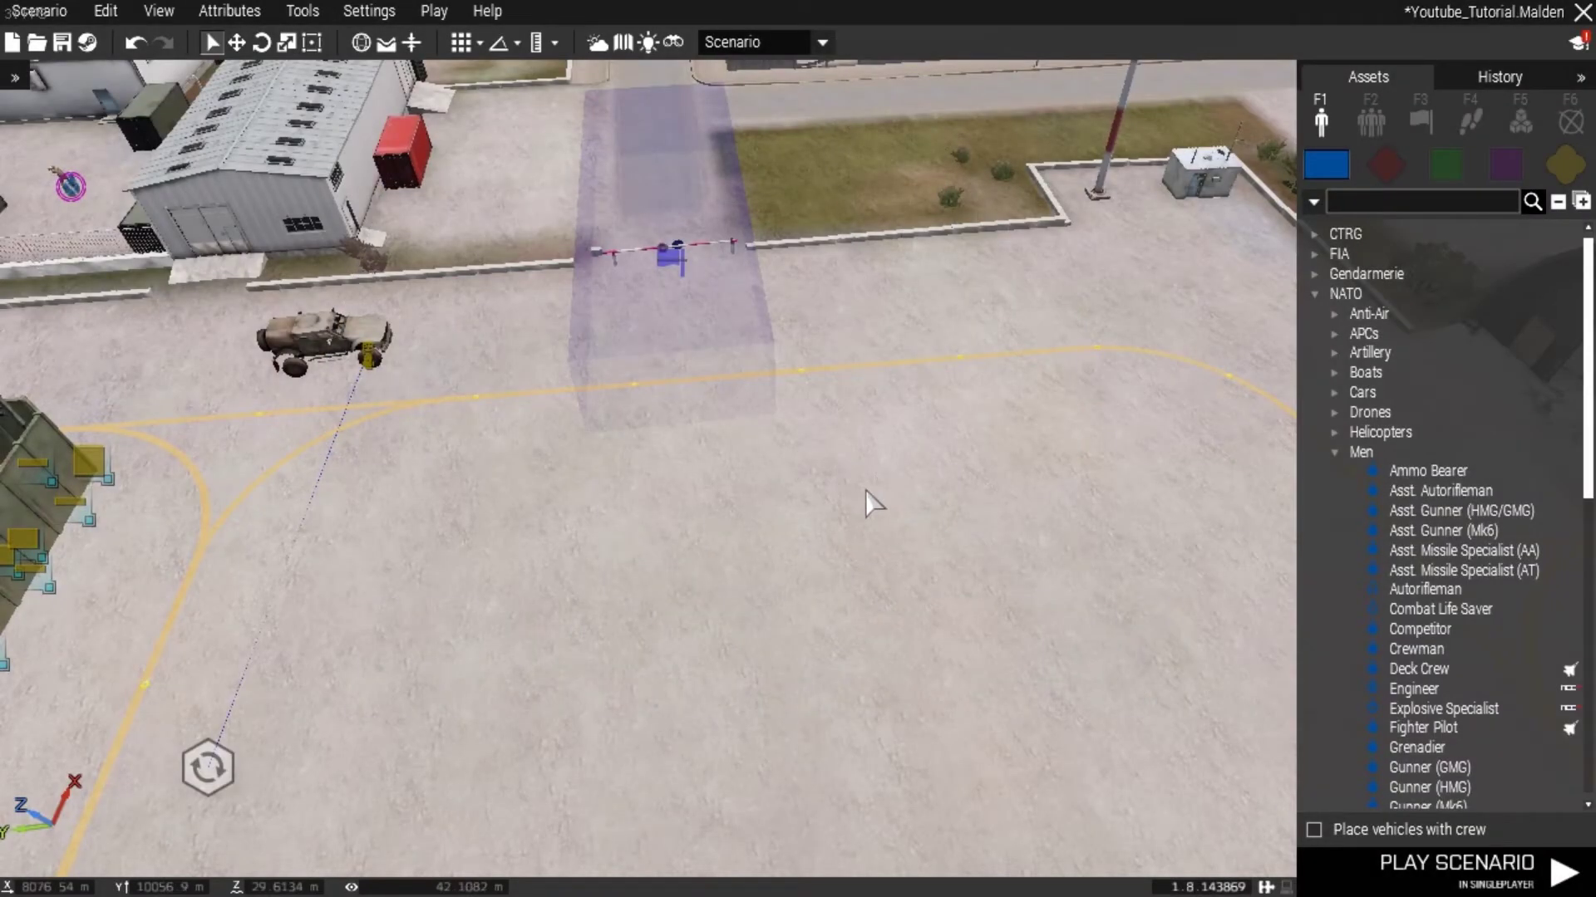
right_drag(865, 490, 828, 423)
key(a)
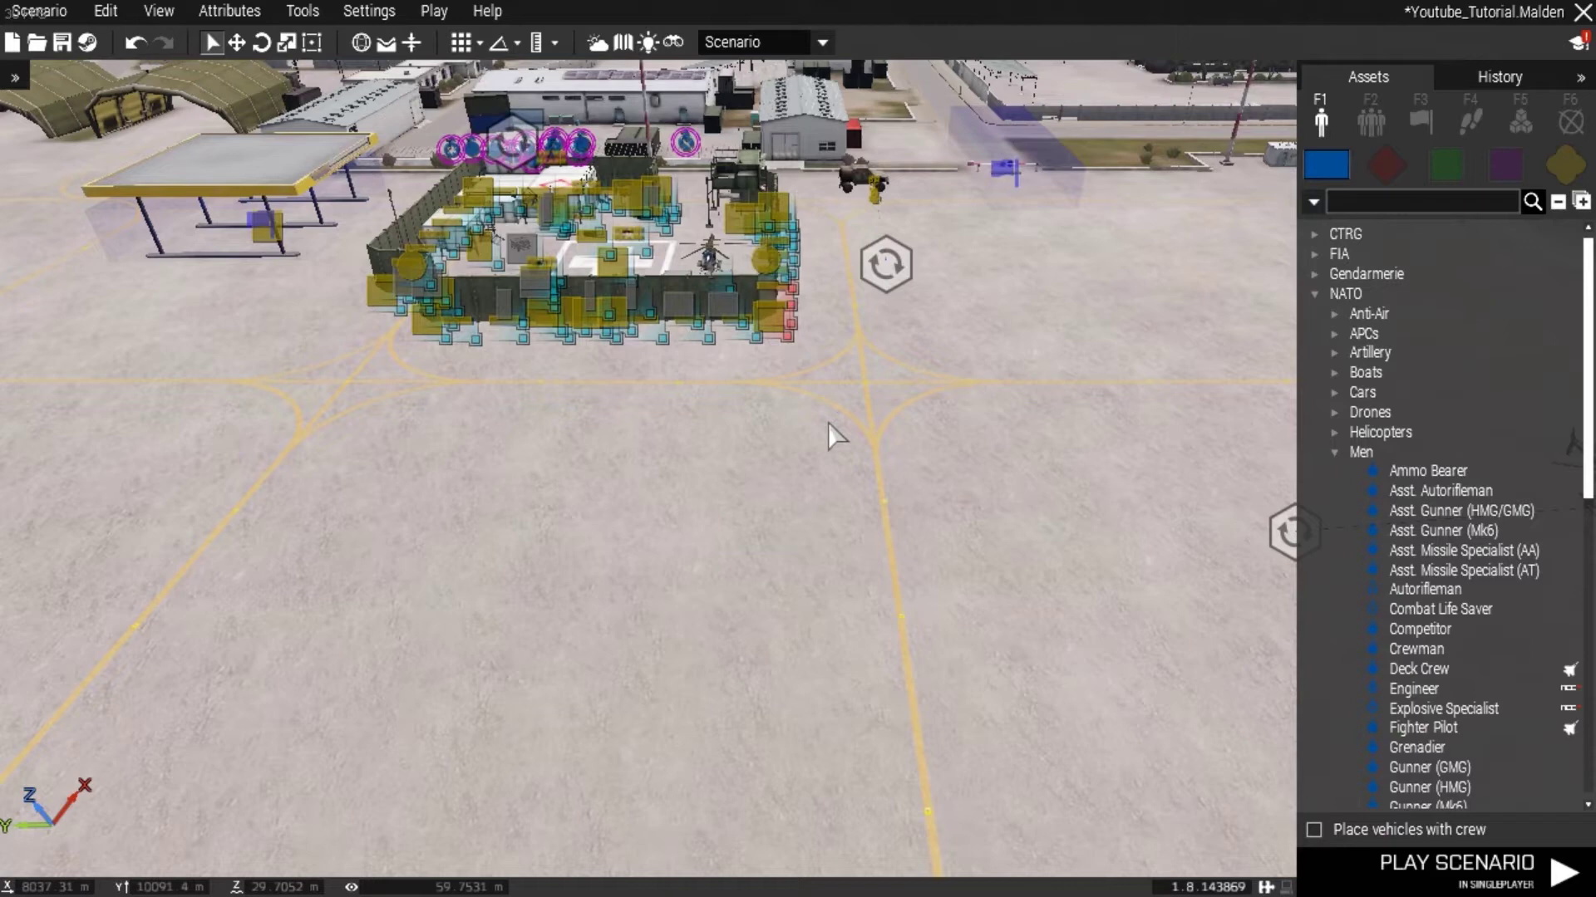
key(d)
key(w)
mouse_move(813, 421)
right_down()
mouse_move(683, 427)
mouse_move(826, 447)
right_up()
key(a)
key(a)
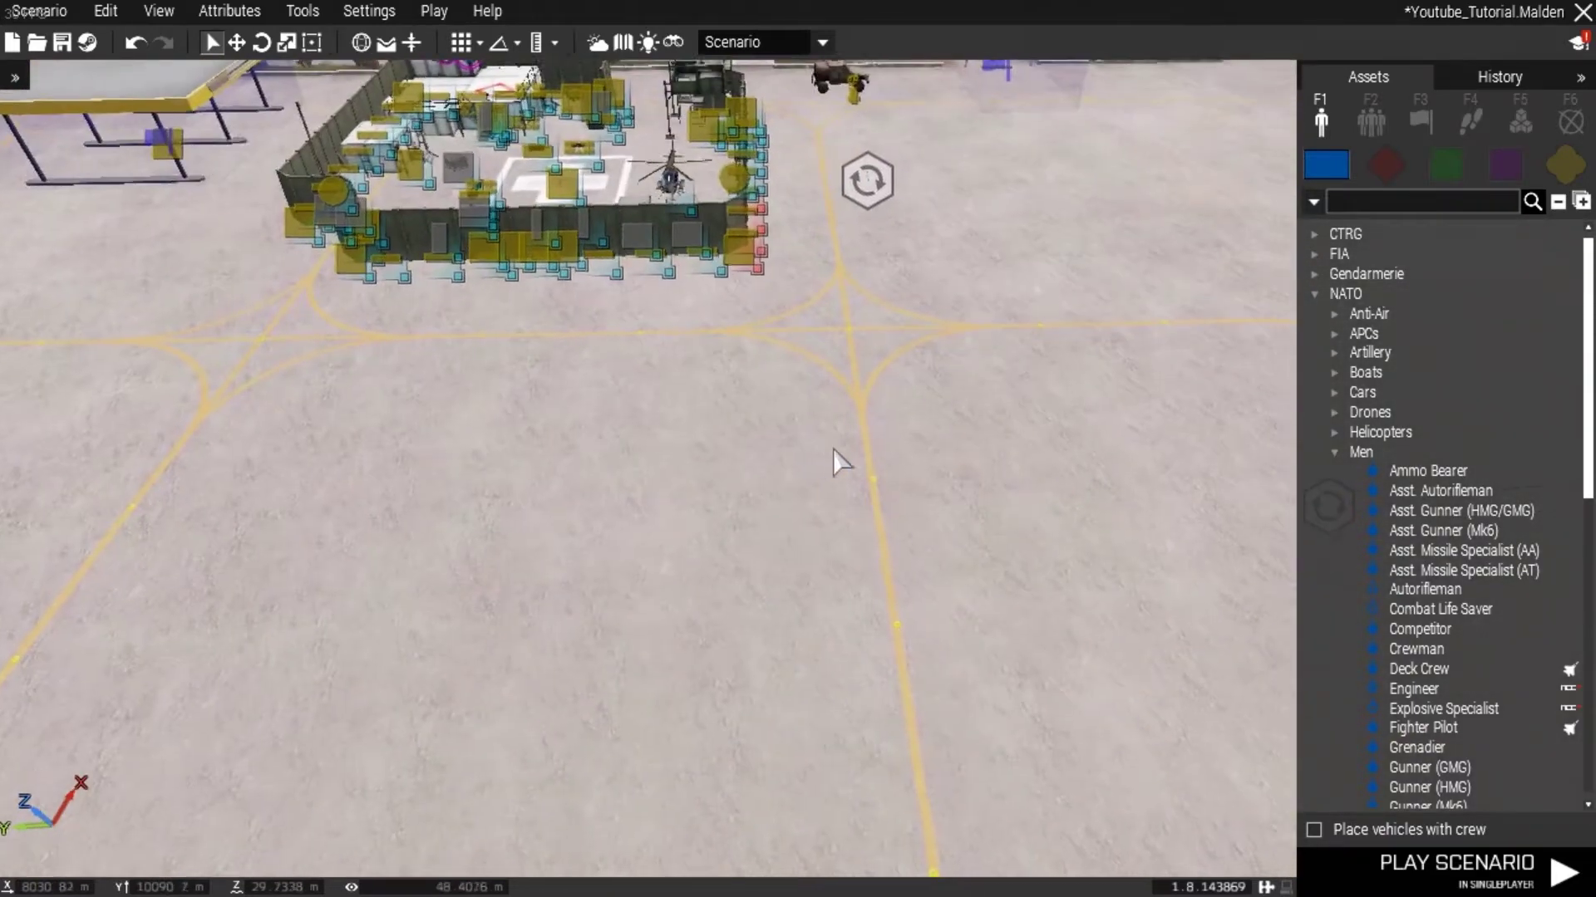
key(w)
key(d)
key(a)
key(z)
key(d)
key(d)
right_drag(831, 451, 837, 452)
key(q)
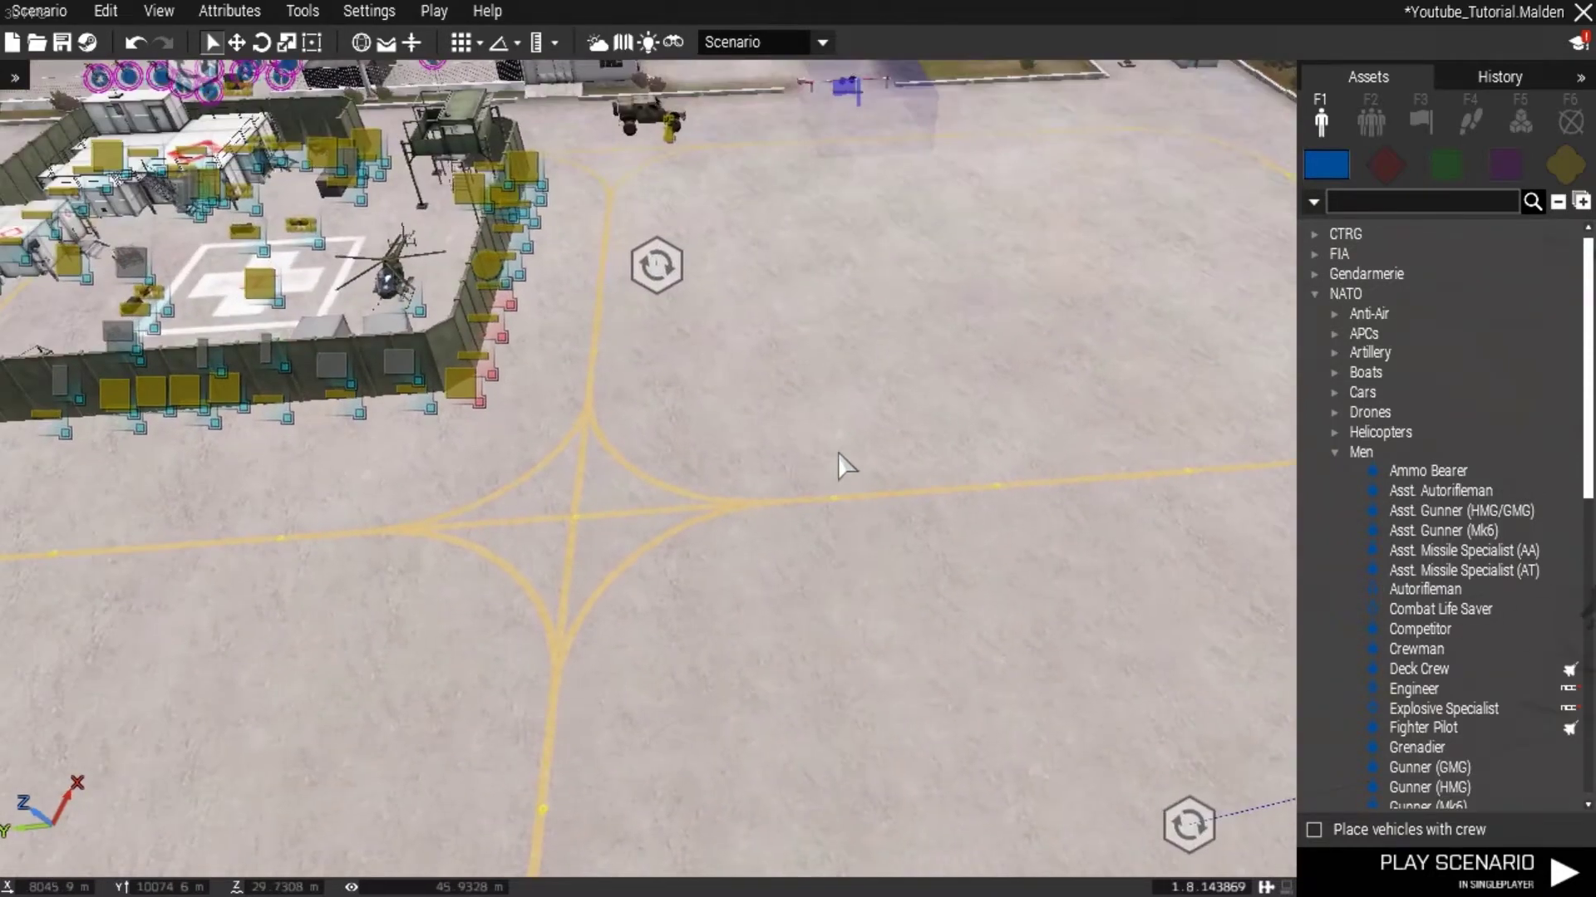
key(d)
key(a)
key(w)
right_drag(829, 462, 881, 404)
key(z)
key(w)
key(a)
key(q)
key(s)
key(d)
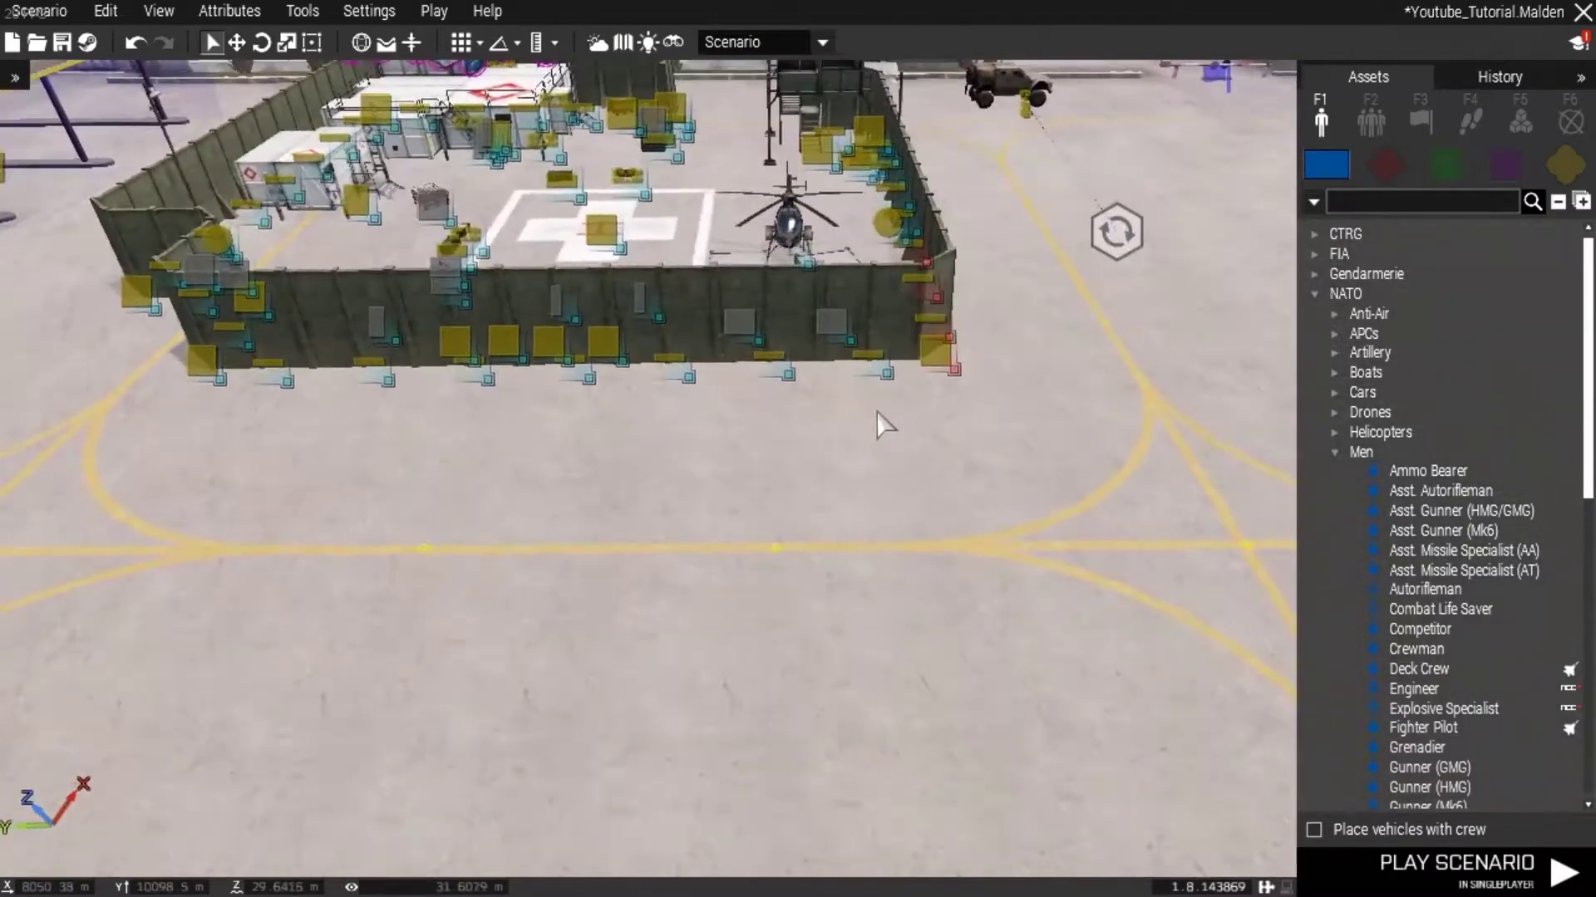
Step: Examine the walled medical compound with its helipad, helicopter, medical containers and surrounding airfield area
key(w)
key(s)
key(a)
key(w)
key(s)
key(e)
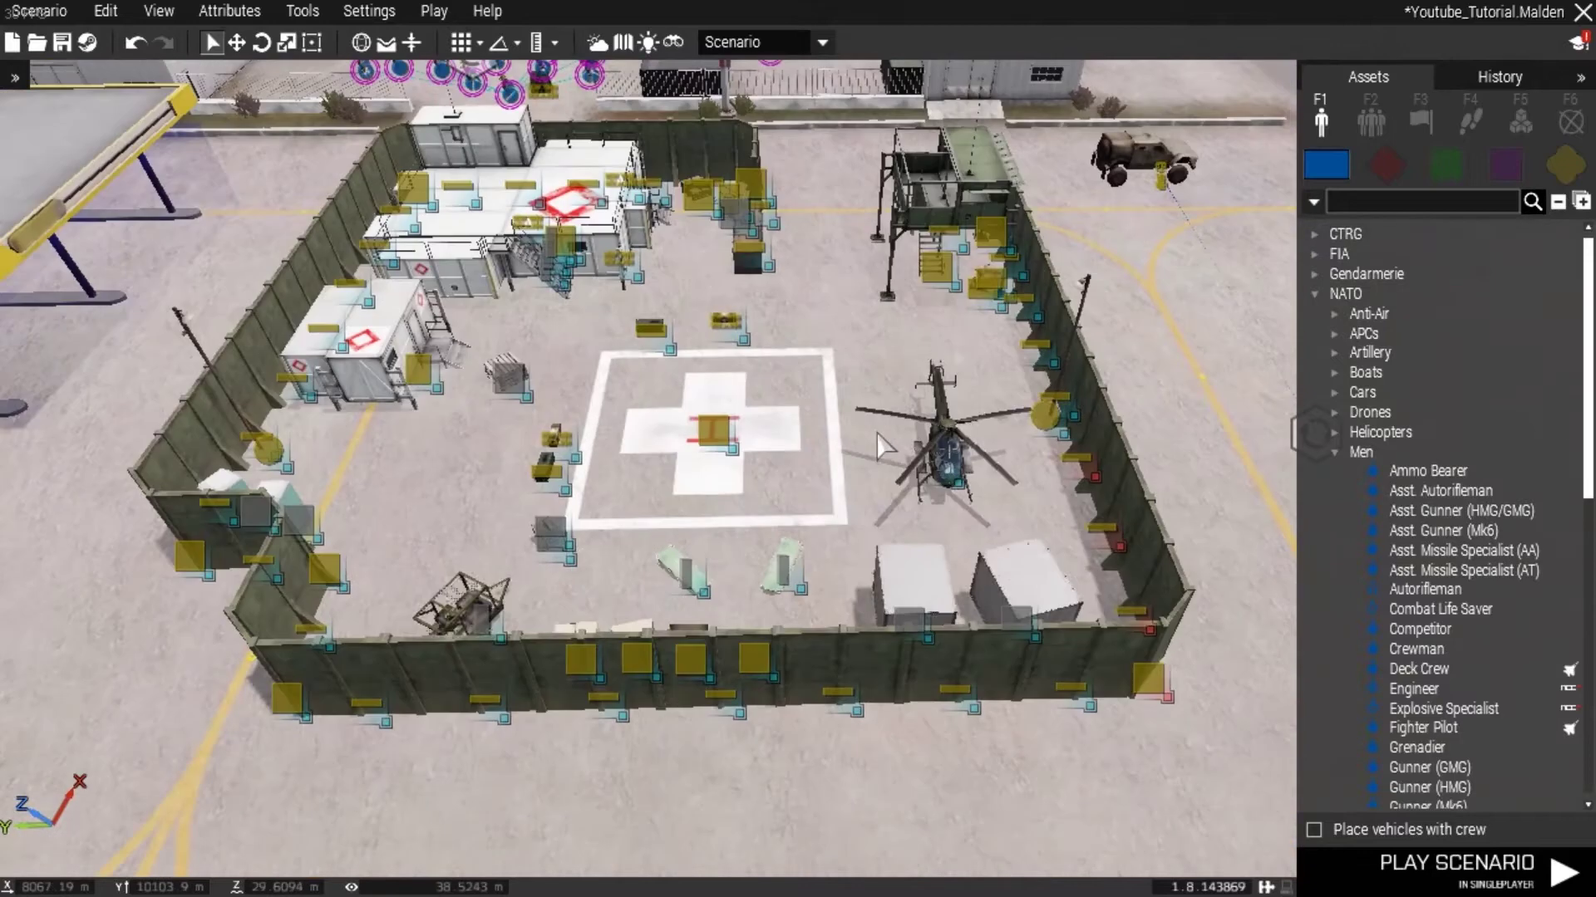
key(w)
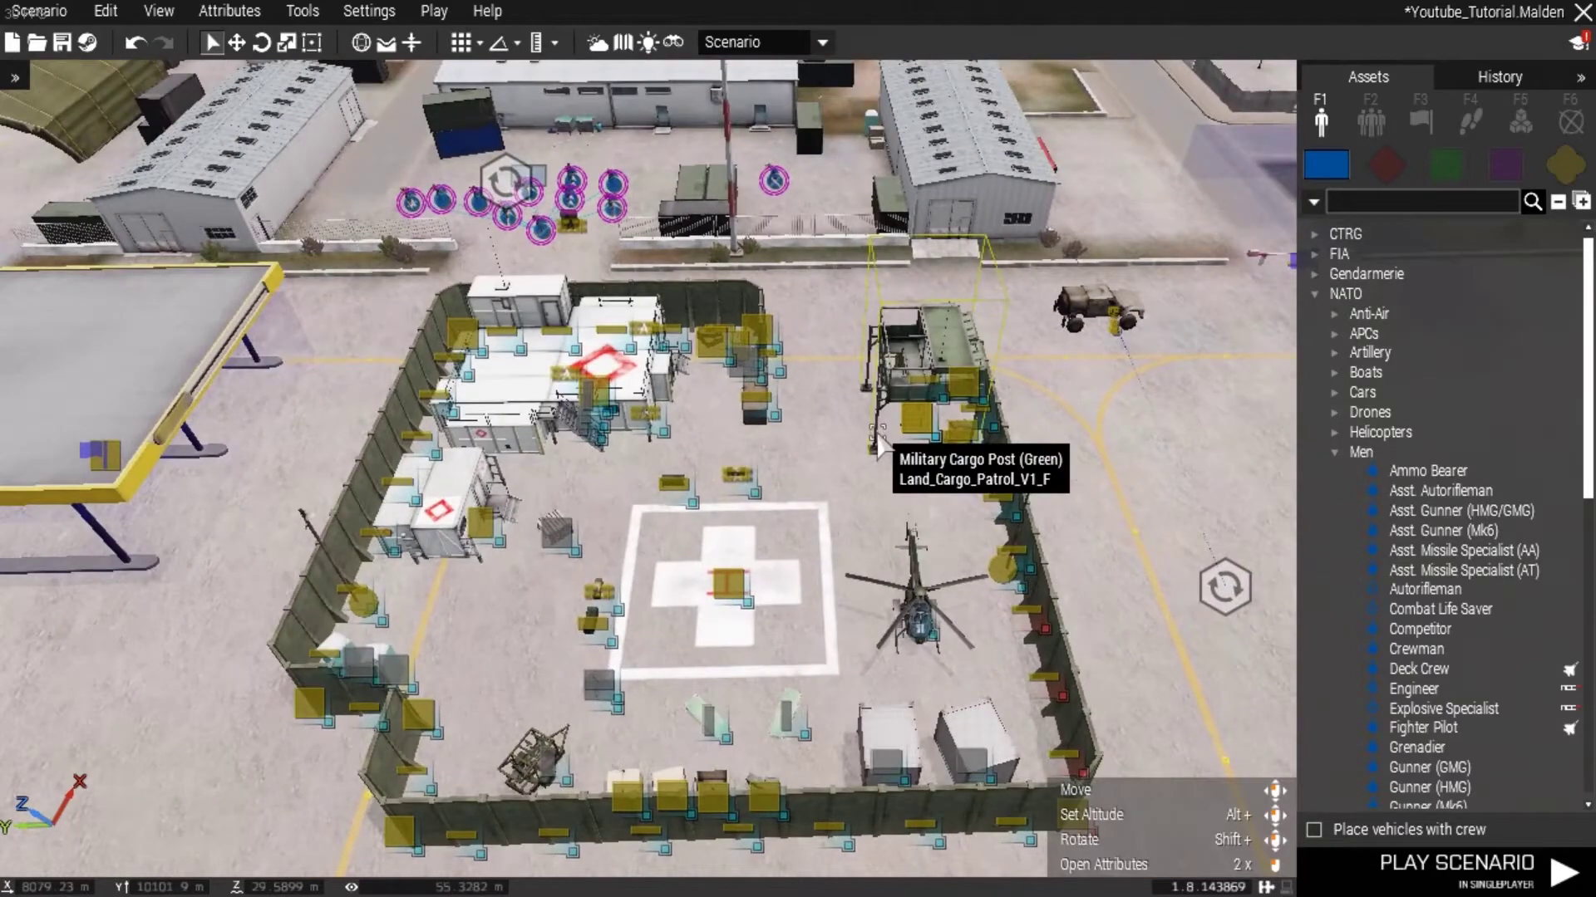
key(w)
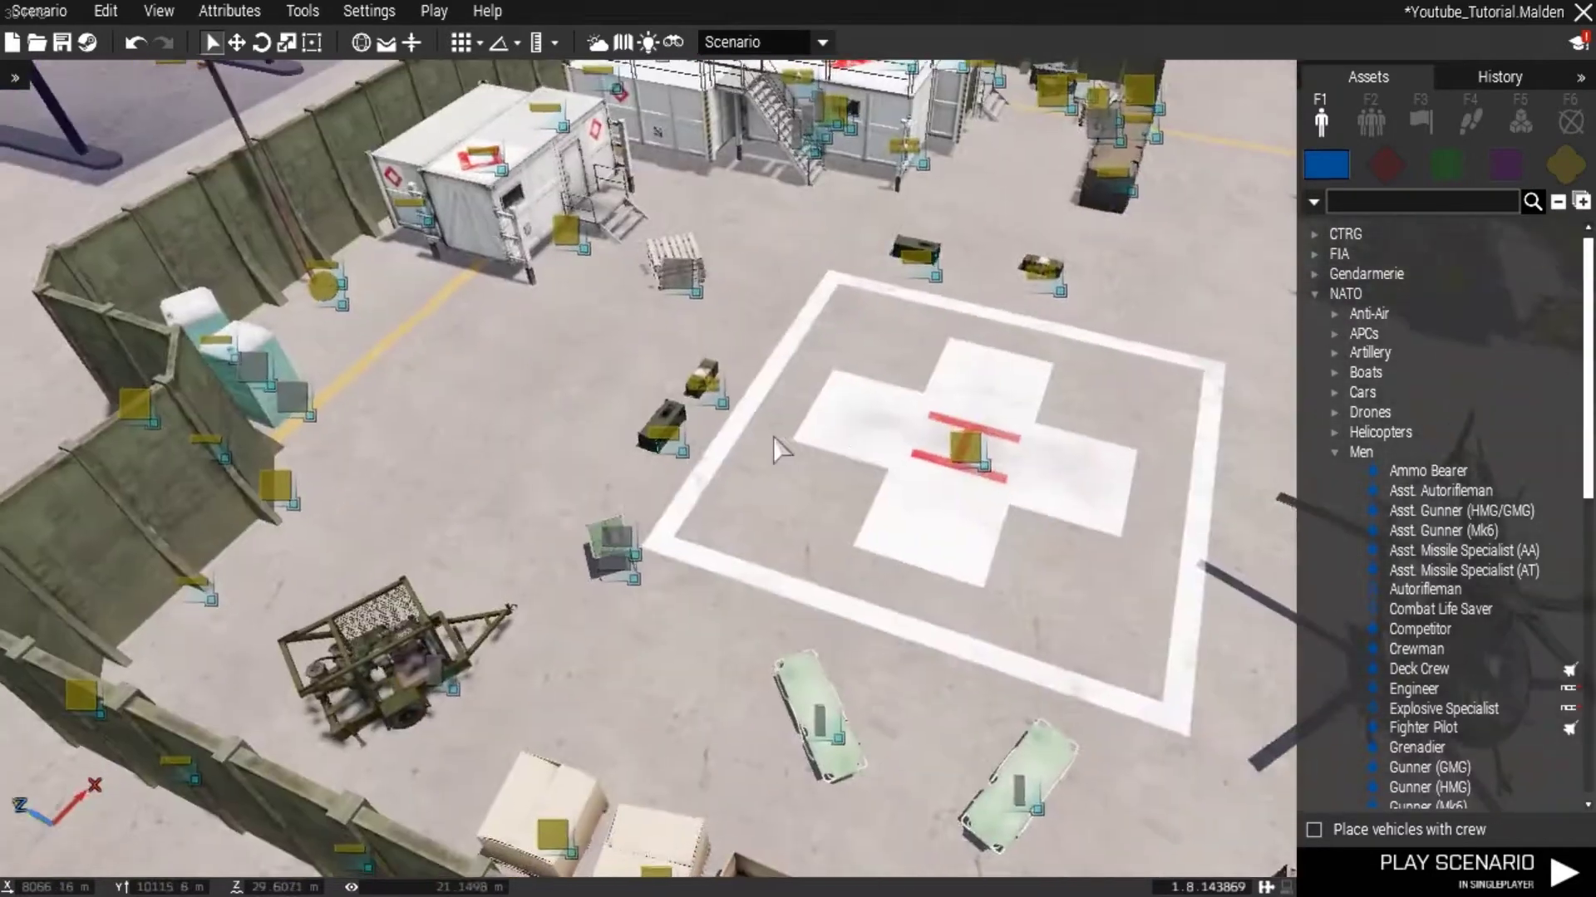
key(s)
key(d)
key(s)
key(w)
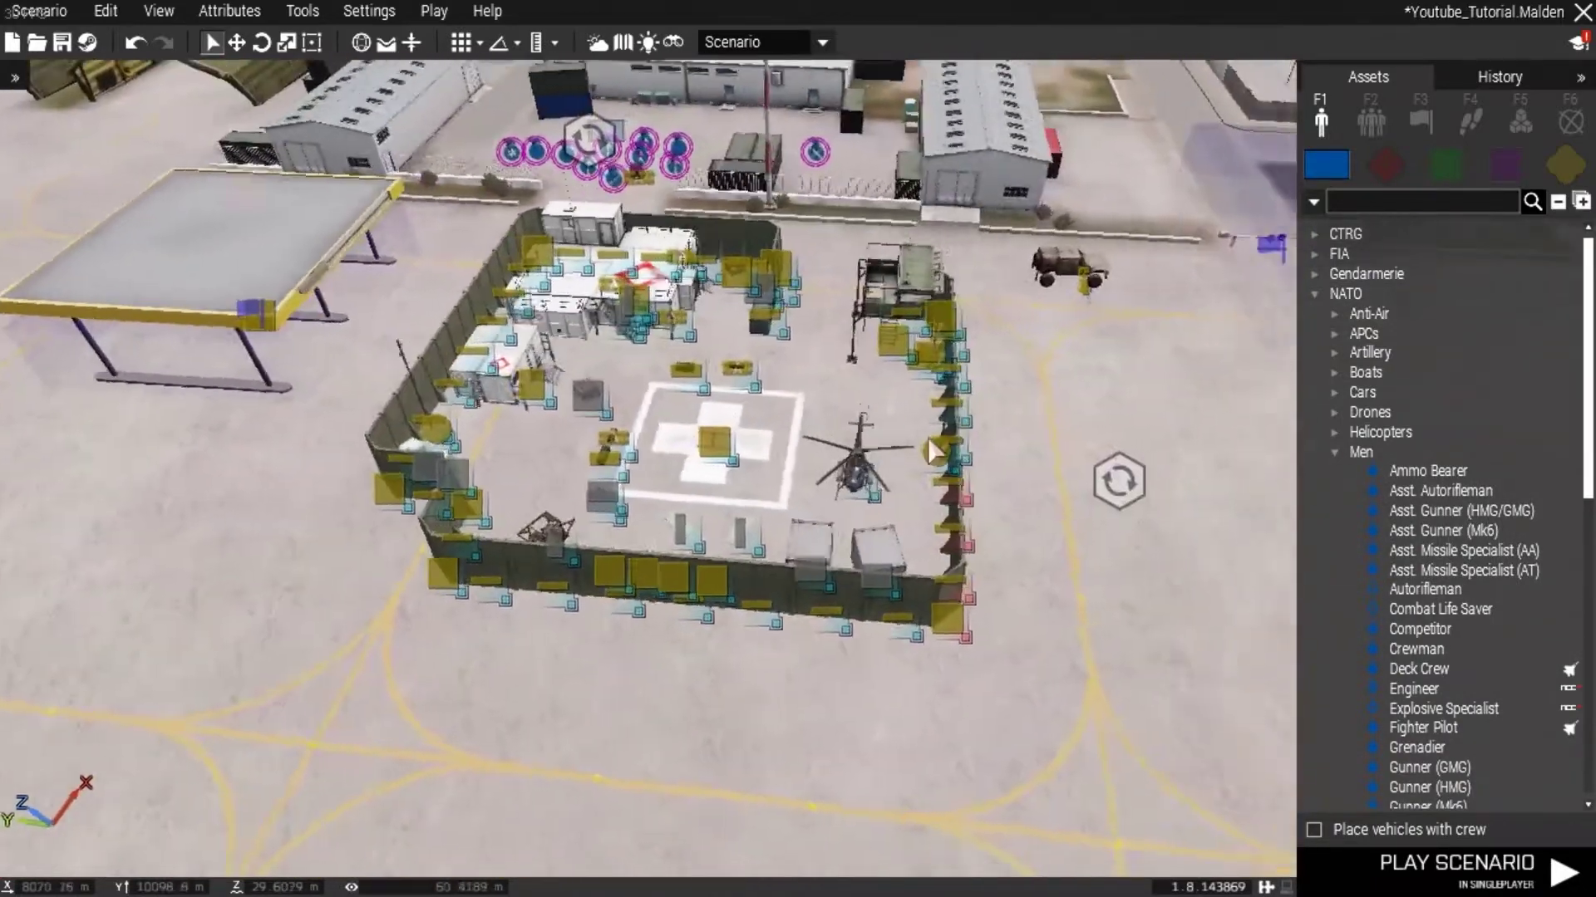
key(s)
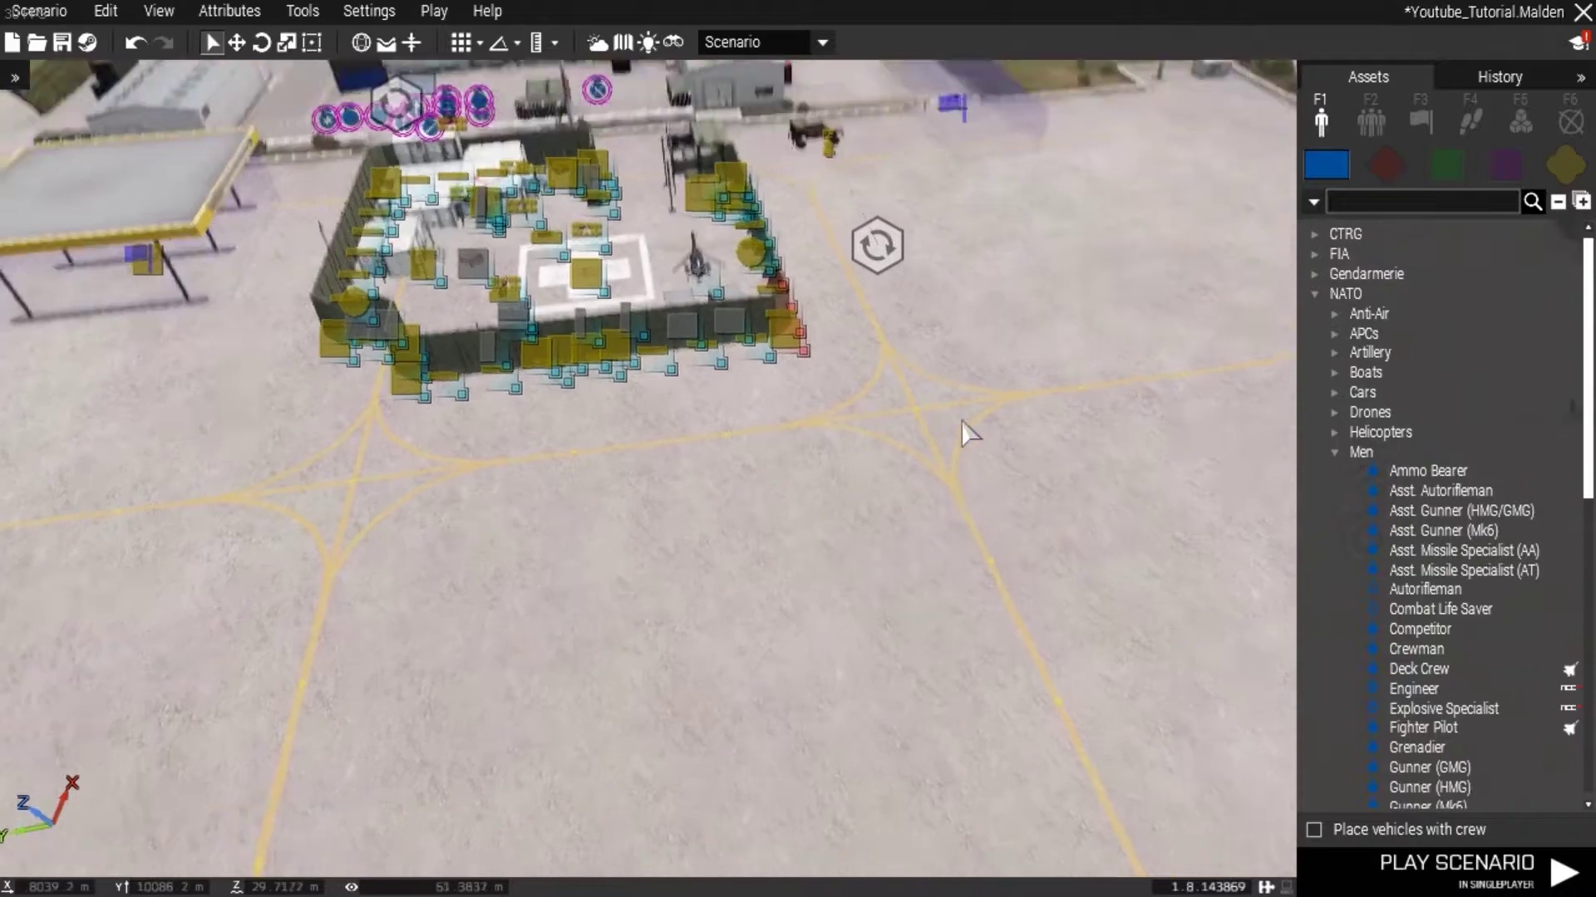
key(w)
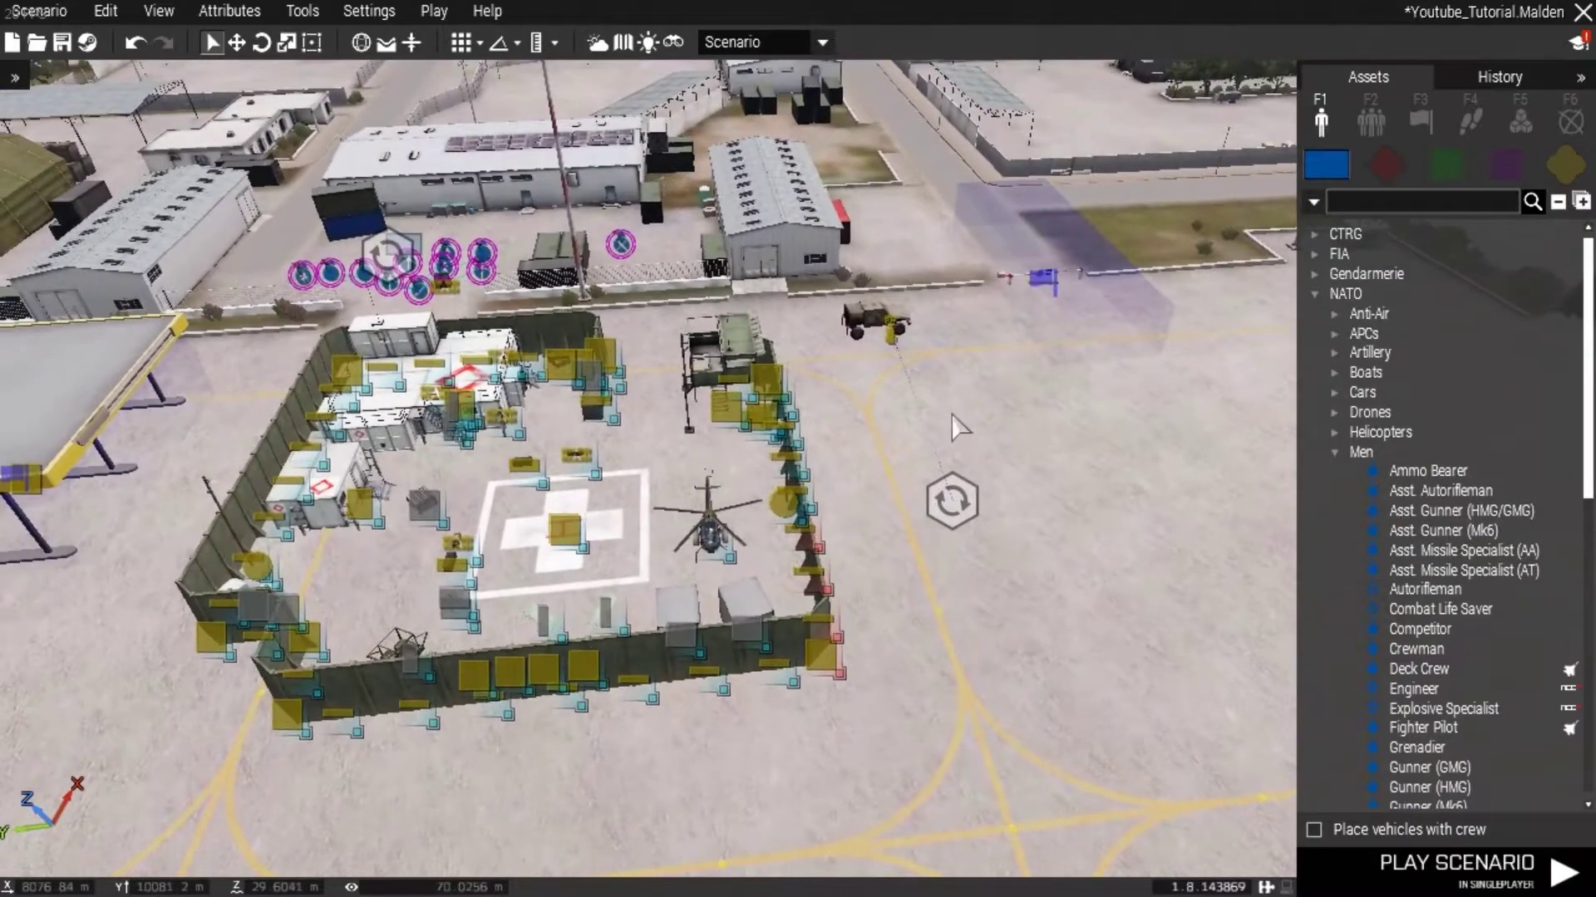
key(s)
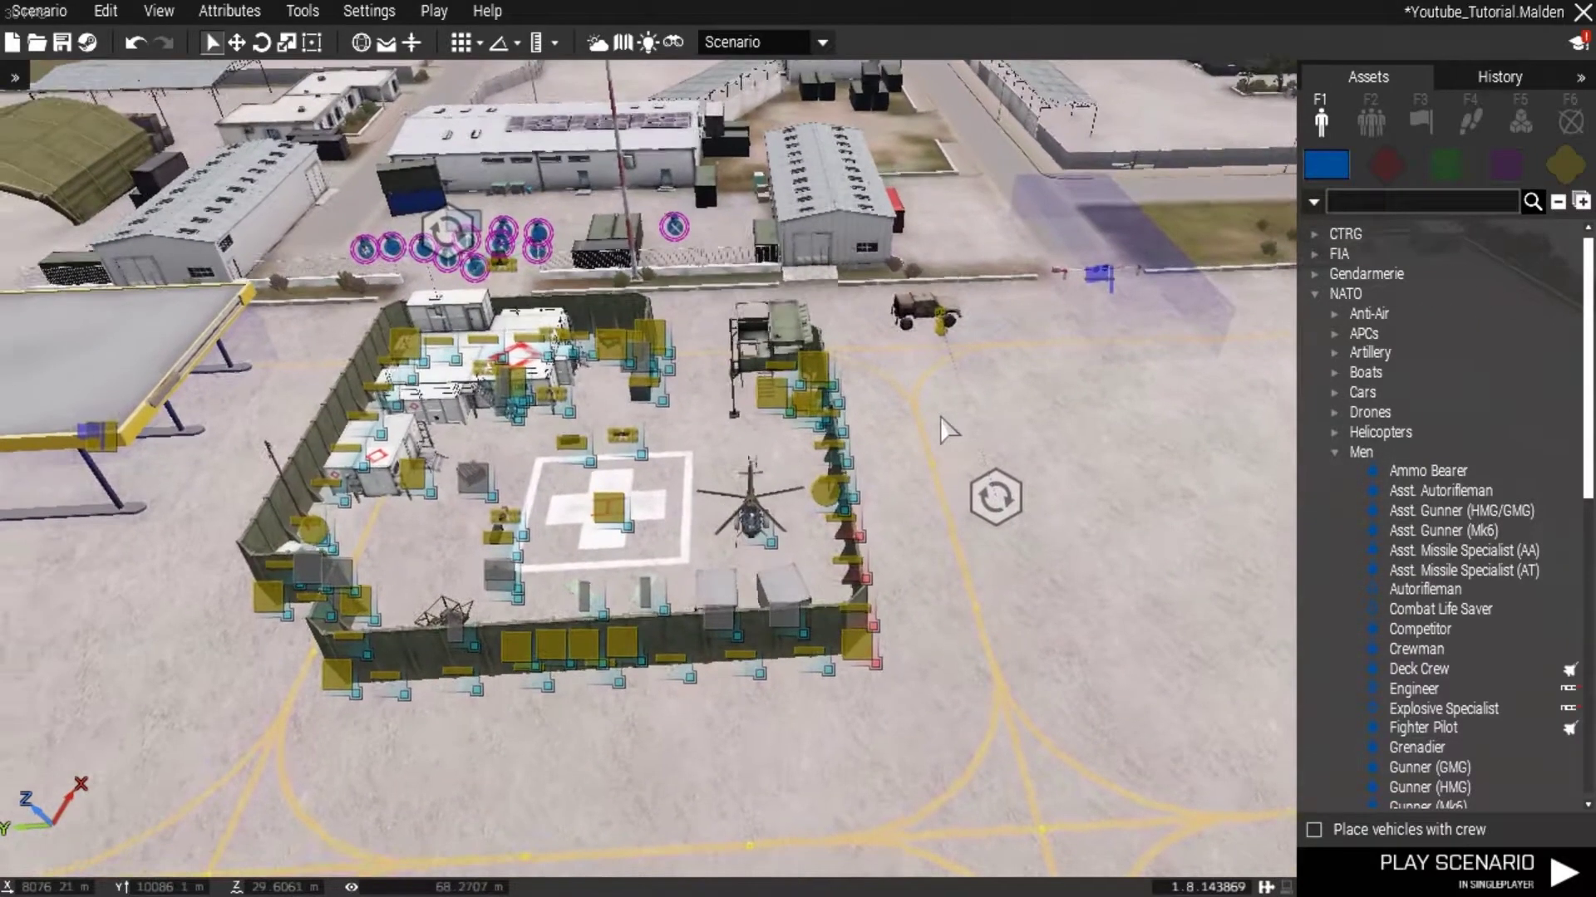
key(w)
Step: Switch to the map and review the options of the Zeus Settings module, including Ascension Messages
key(m)
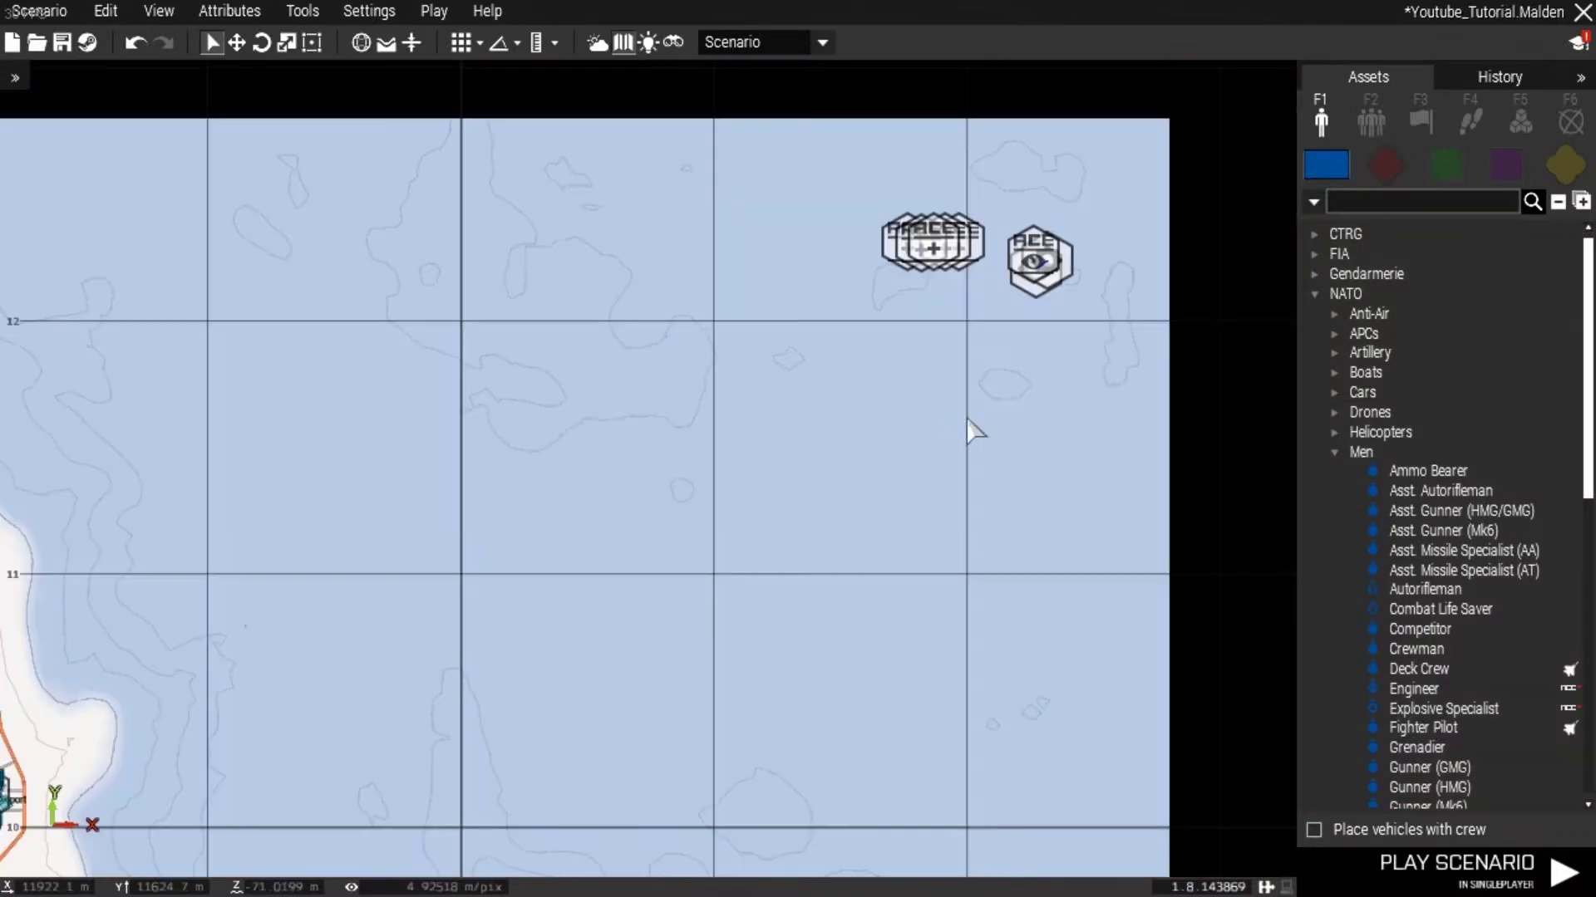
scroll(1035, 274, up, 5)
scroll(1035, 274, up, 3)
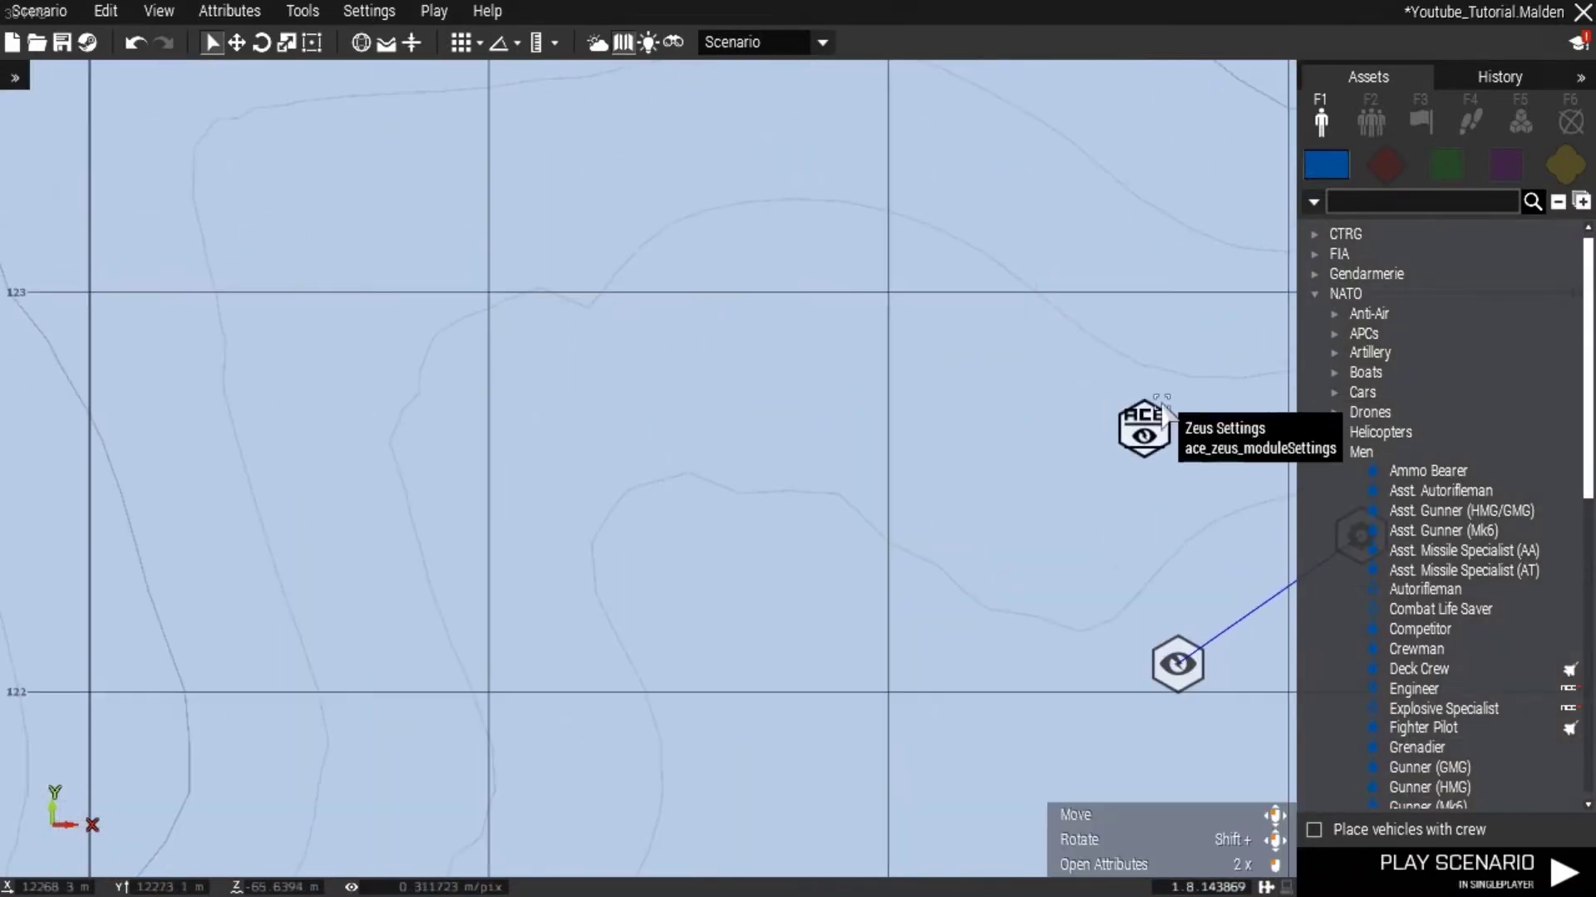
right_drag(1241, 416, 1109, 362)
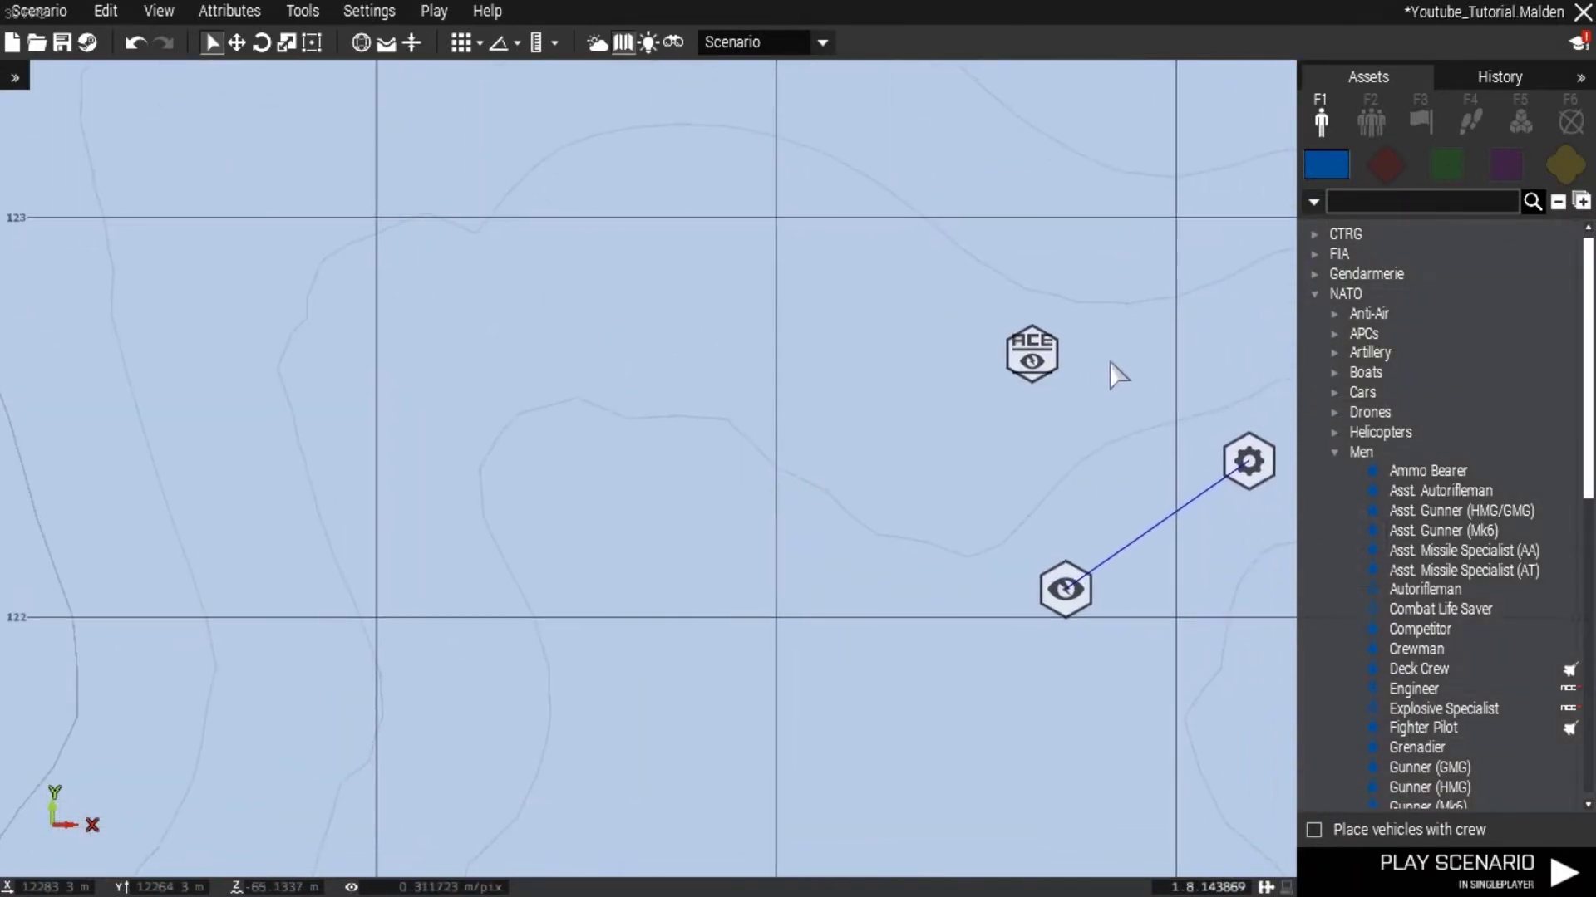
double_click(1028, 364)
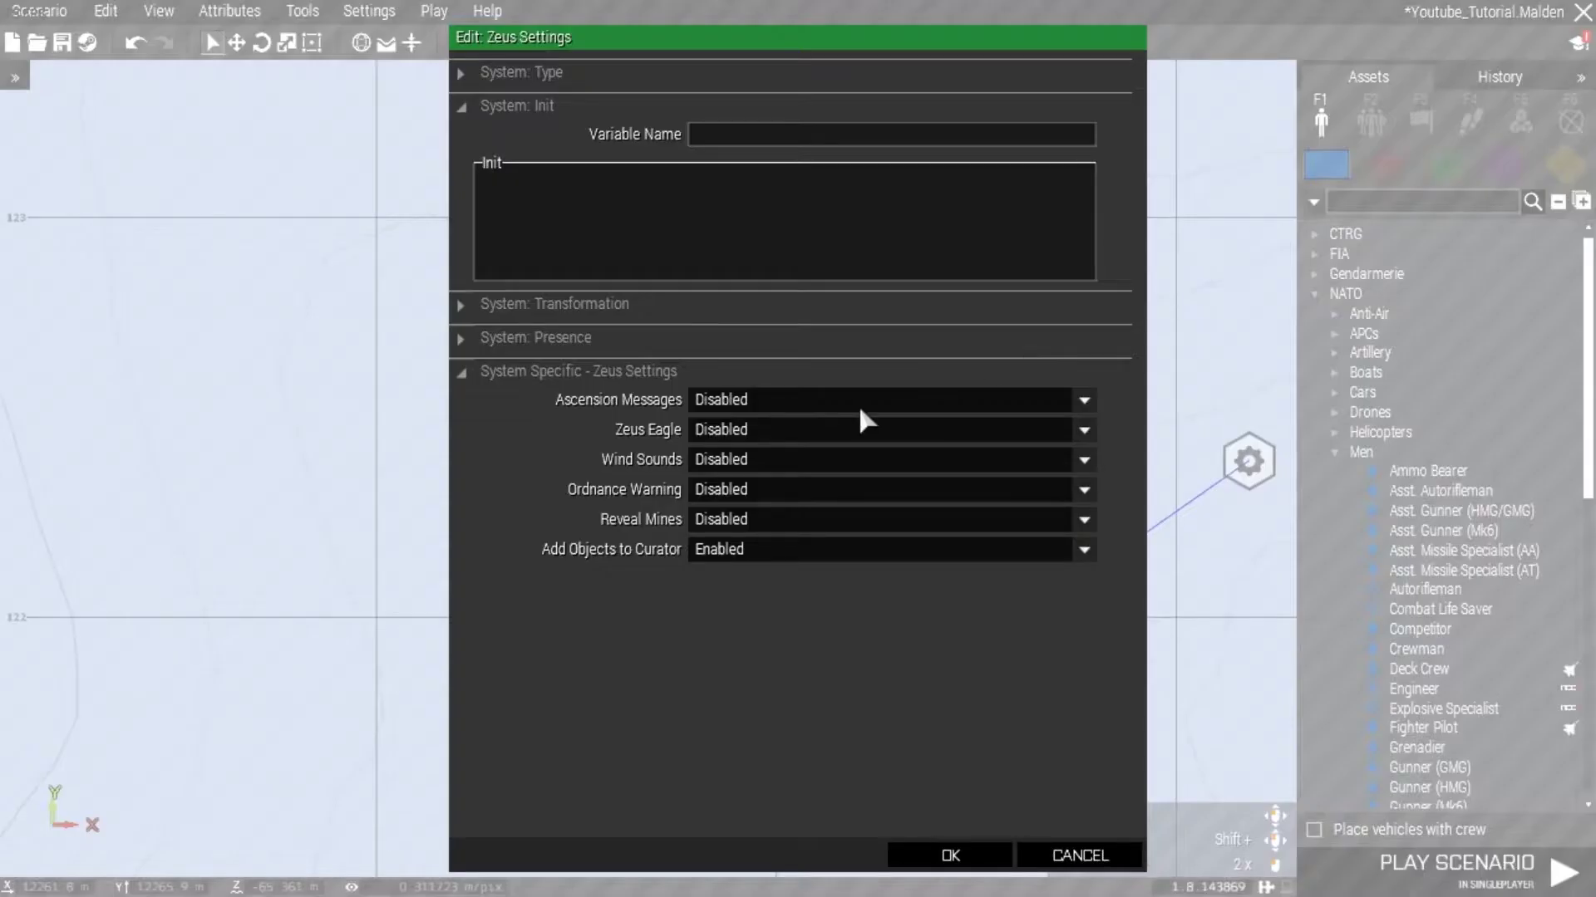
mouse_move(609, 407)
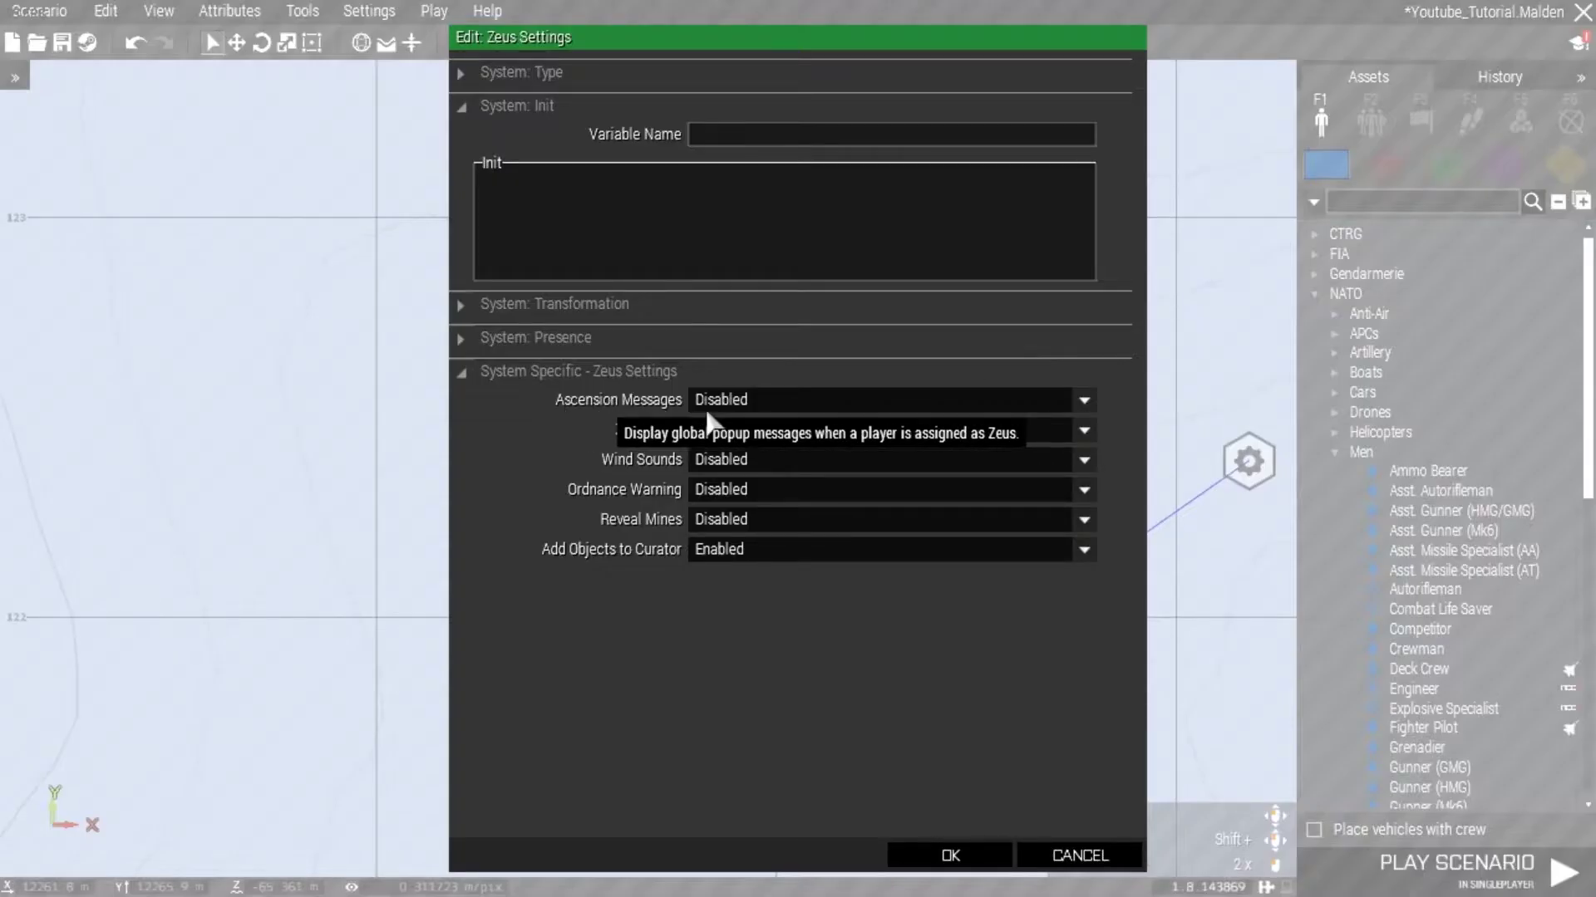
mouse_move(713, 501)
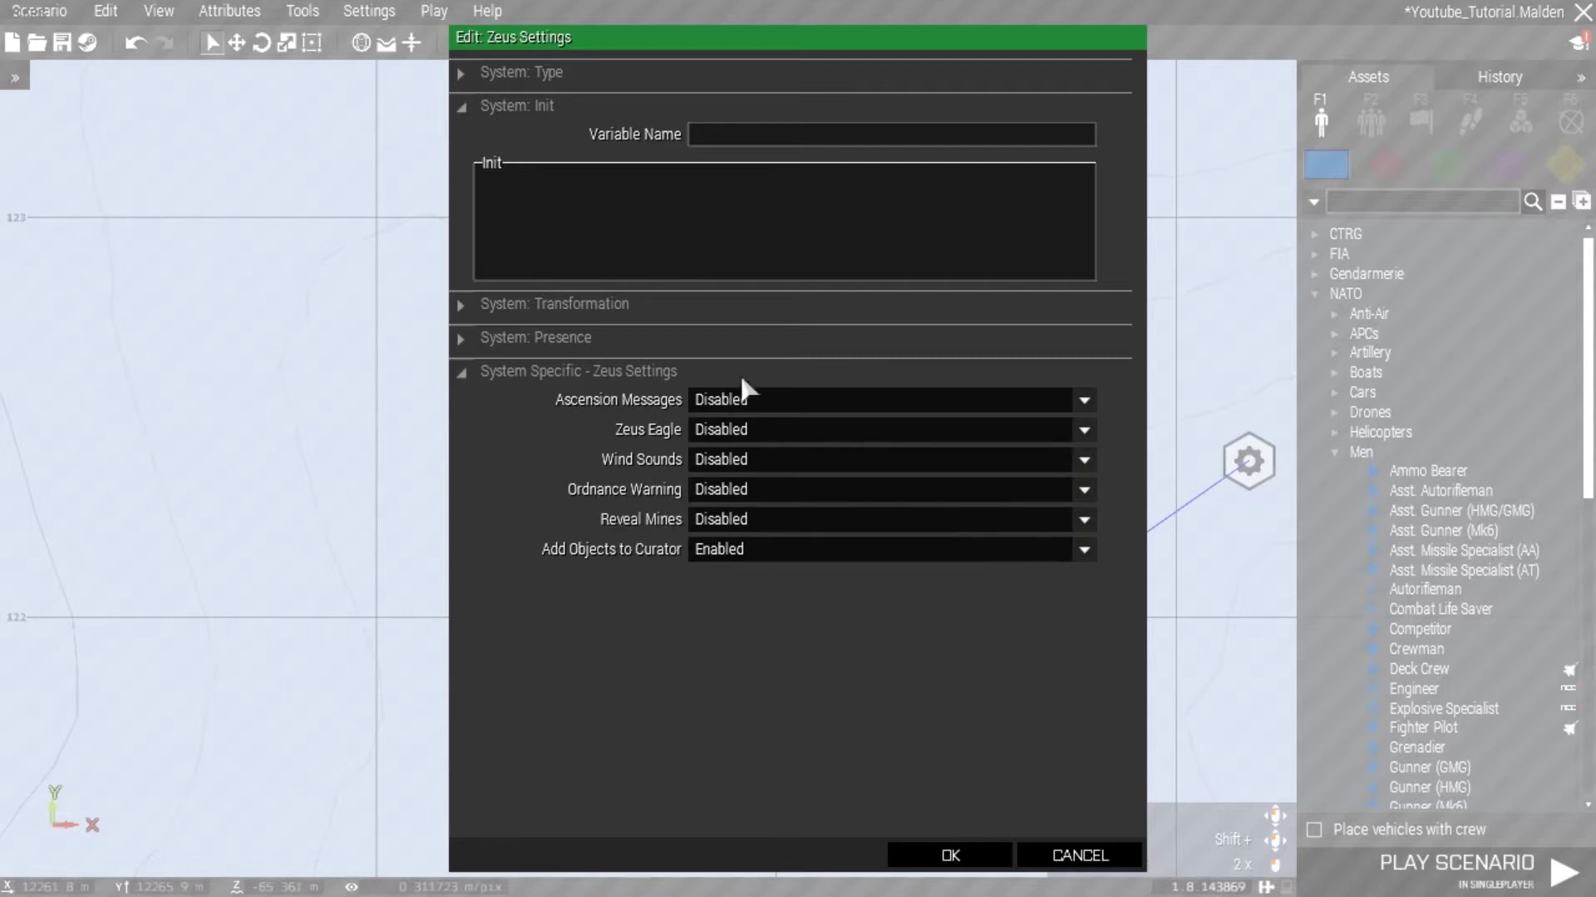
click(951, 855)
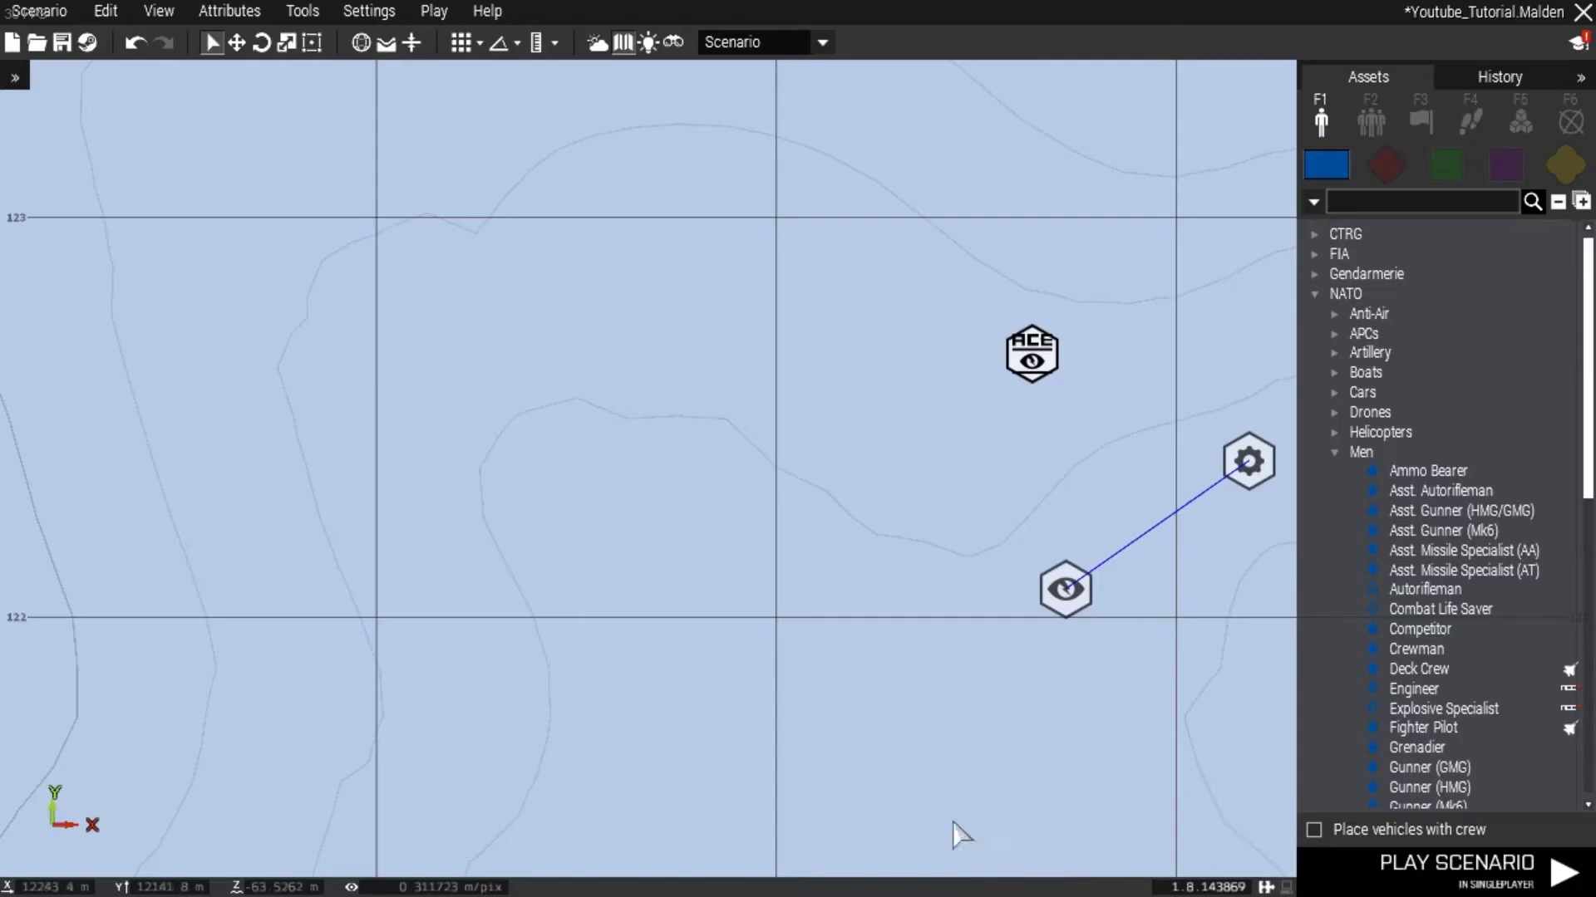
Step: Check the Add Objects to Curator option in the Zeus Settings module
right_drag(1086, 684, 995, 687)
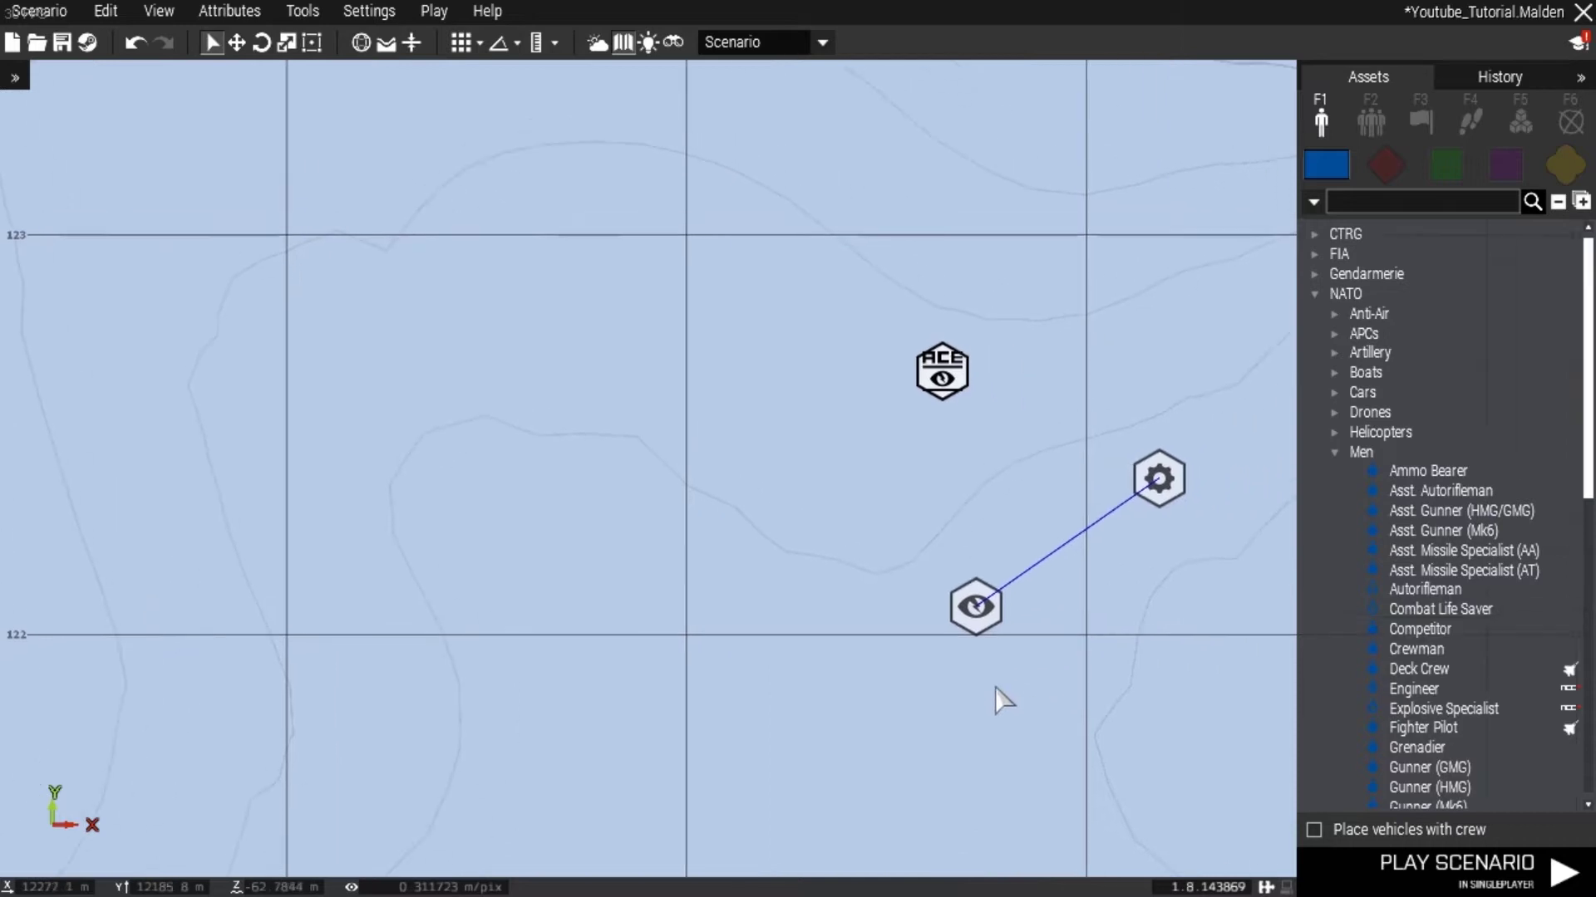
double_click(945, 373)
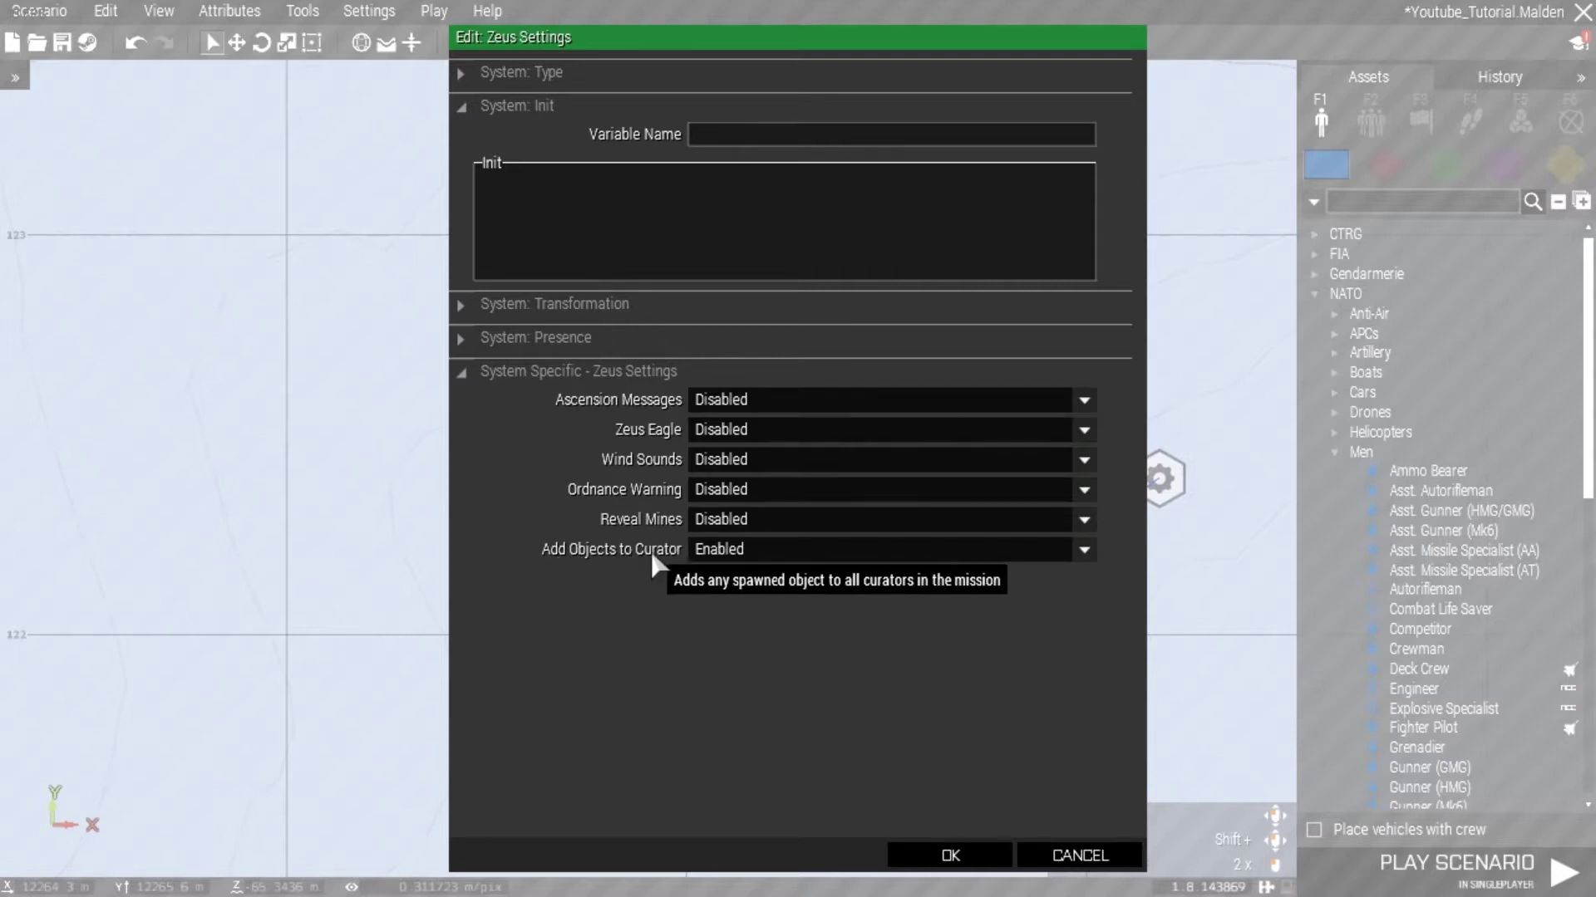
click(942, 855)
Step: Show the placed ACE medical modules on the map and list the ACE Medical category of system modules
right_drag(830, 606, 1427, 665)
right_drag(658, 467, 1193, 545)
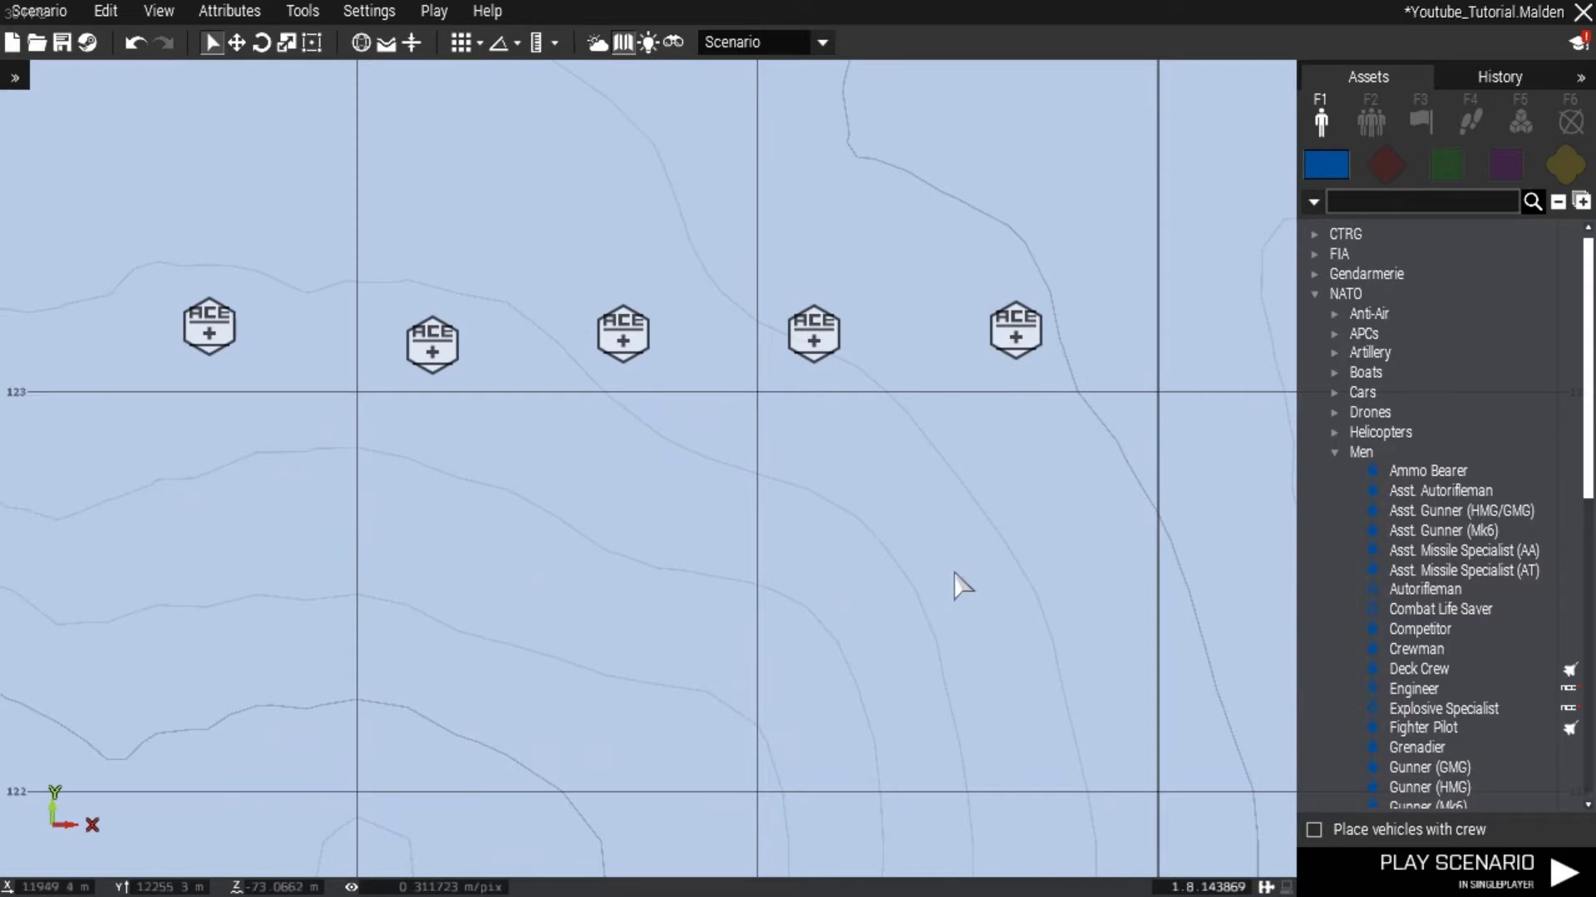
click(1521, 123)
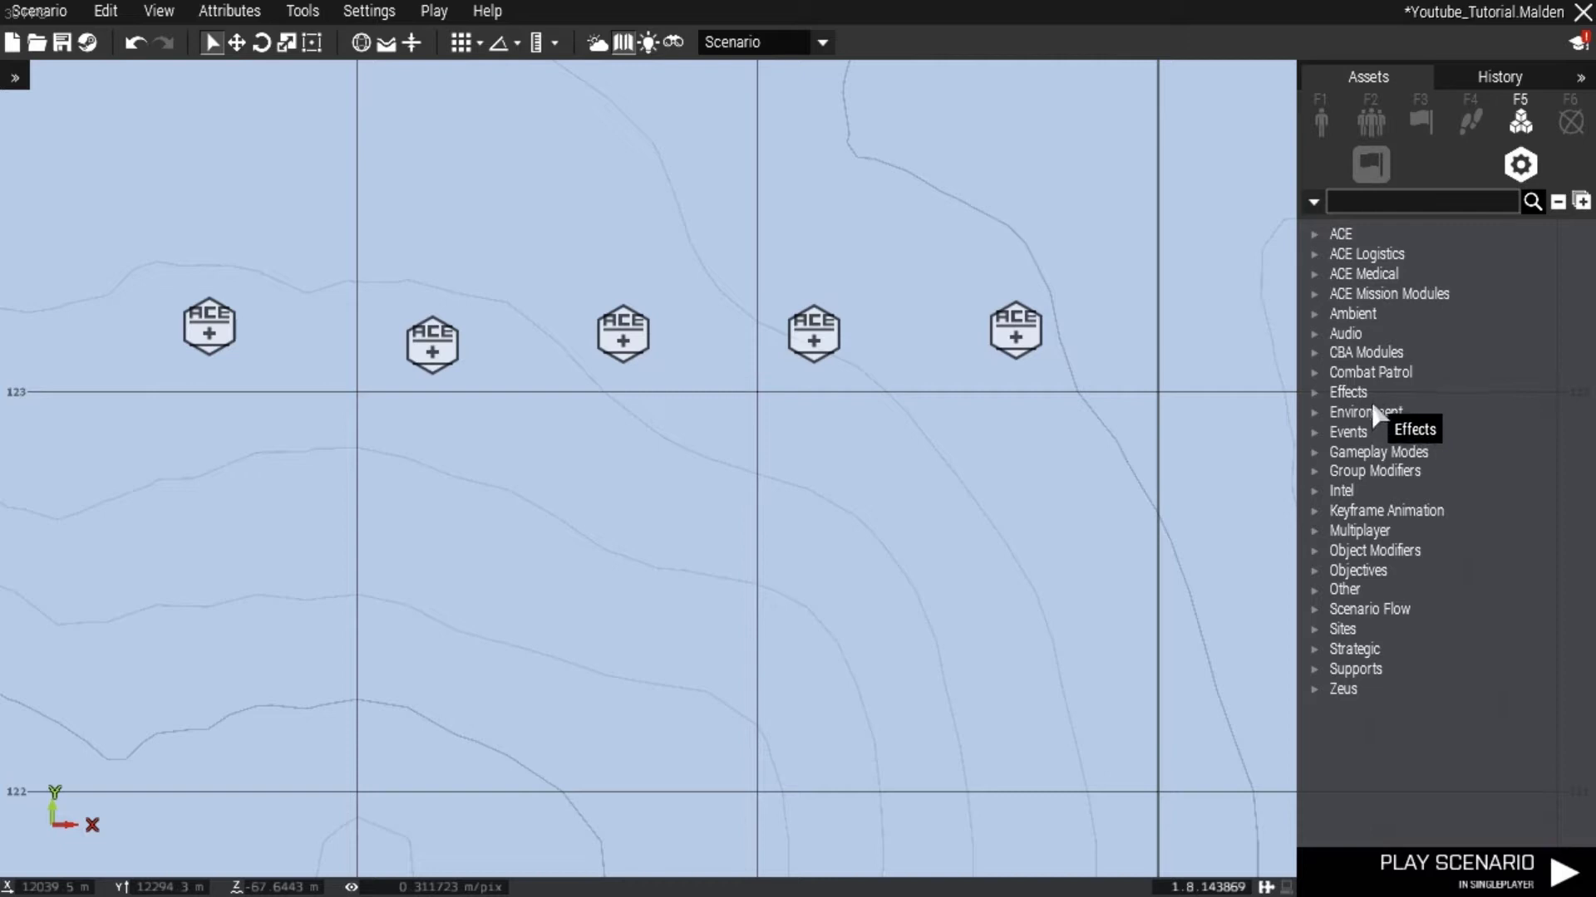
click(1313, 276)
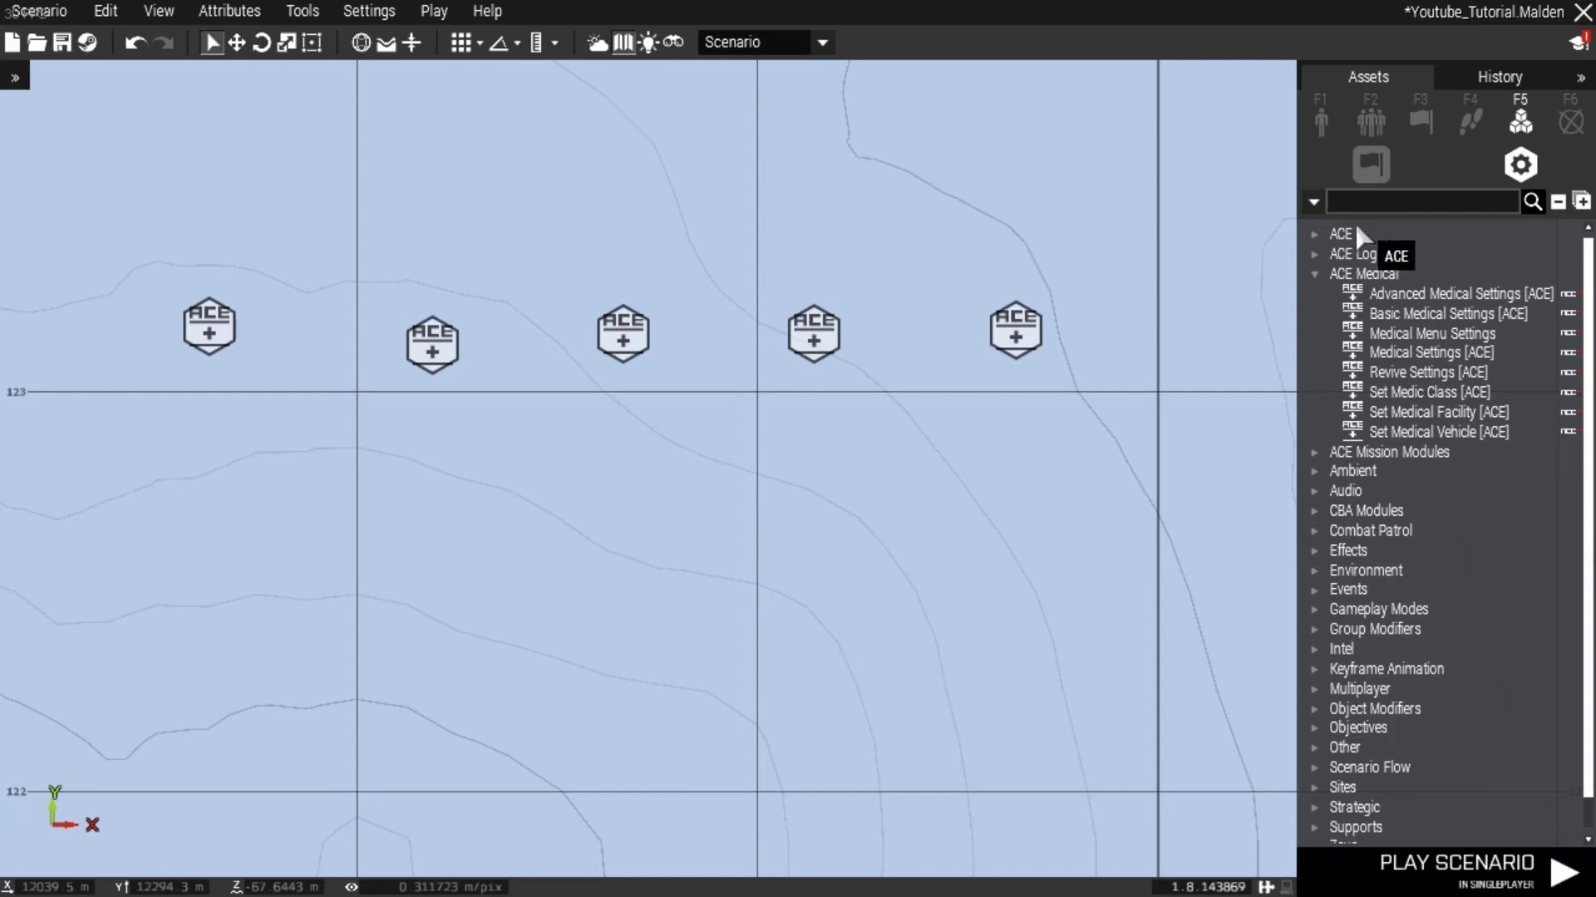
click(1314, 204)
click(1151, 325)
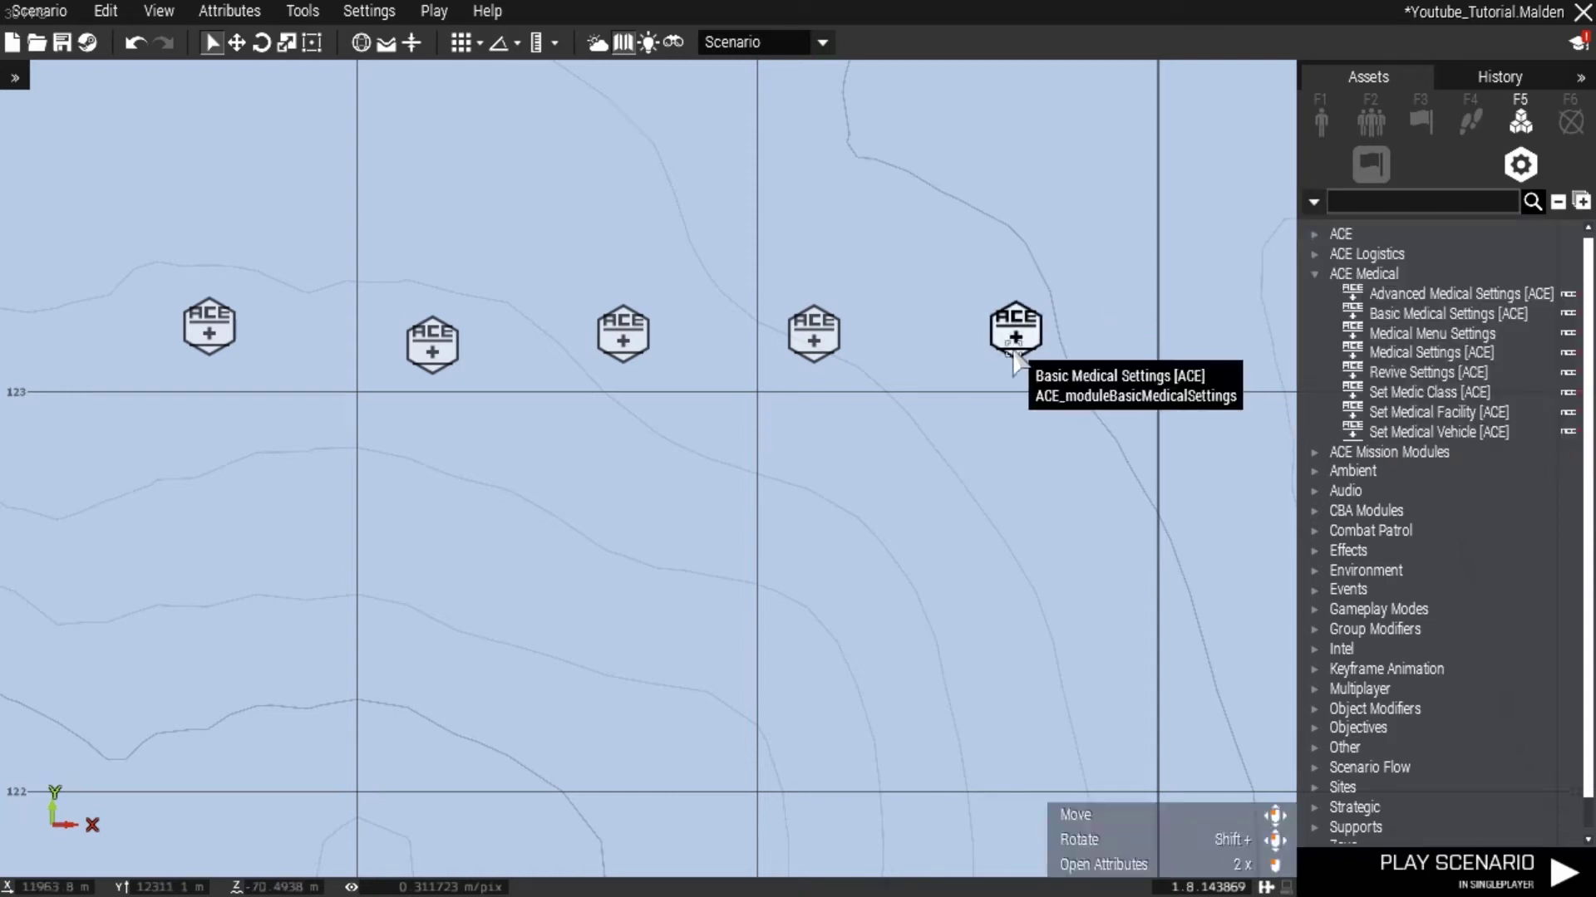
Step: Set Allow PAK to Medics only in the Advanced Medical Settings [ACE] module
double_click(210, 334)
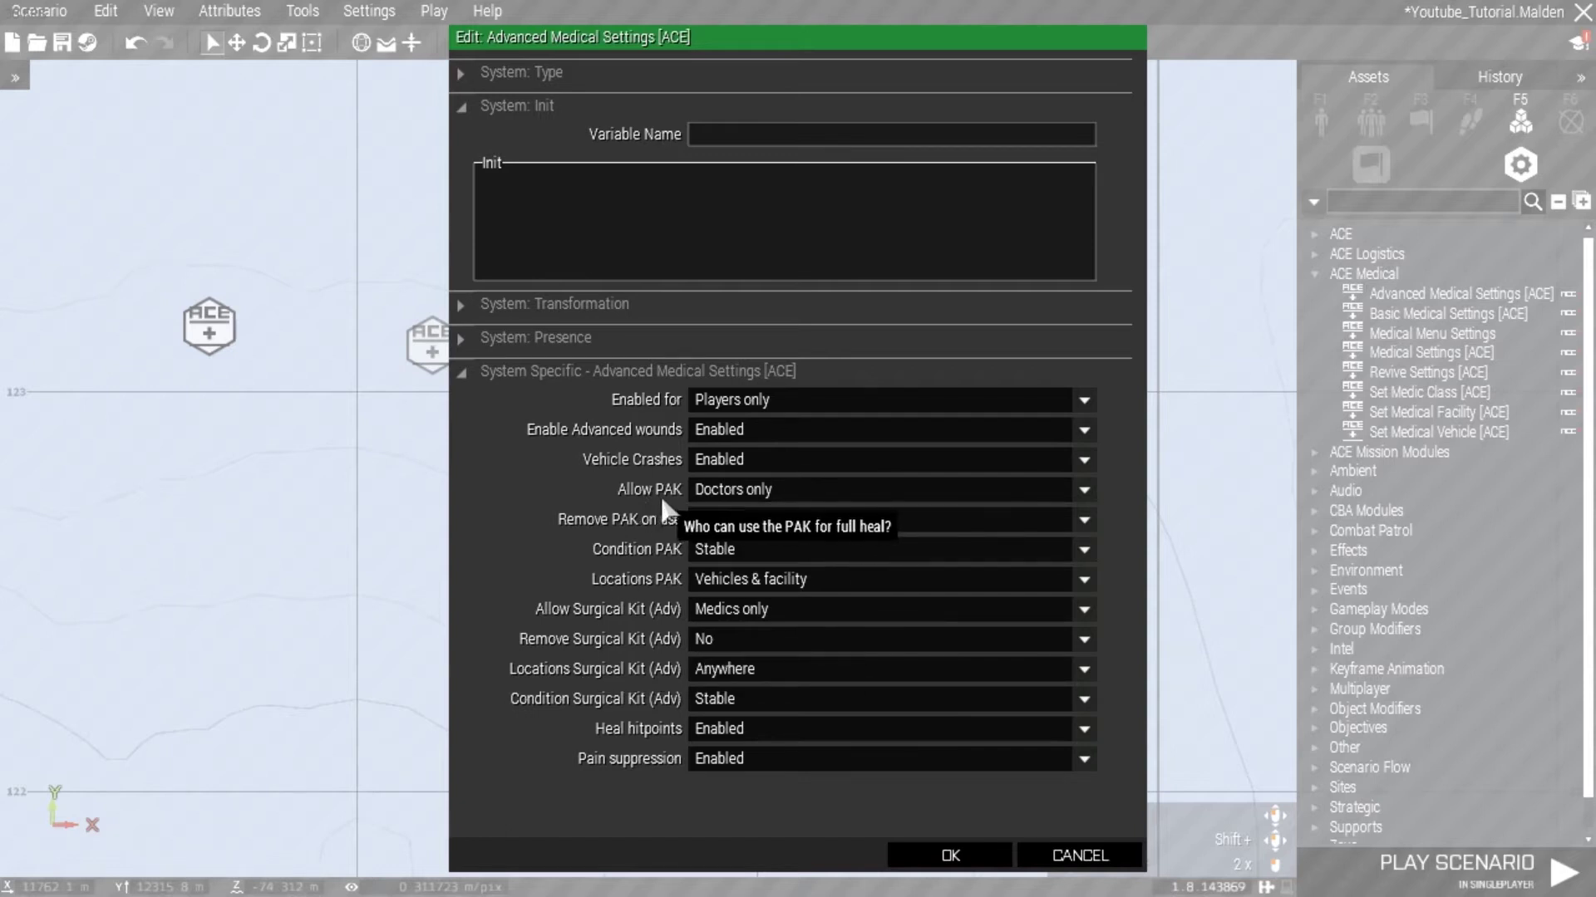
click(1084, 492)
click(1060, 535)
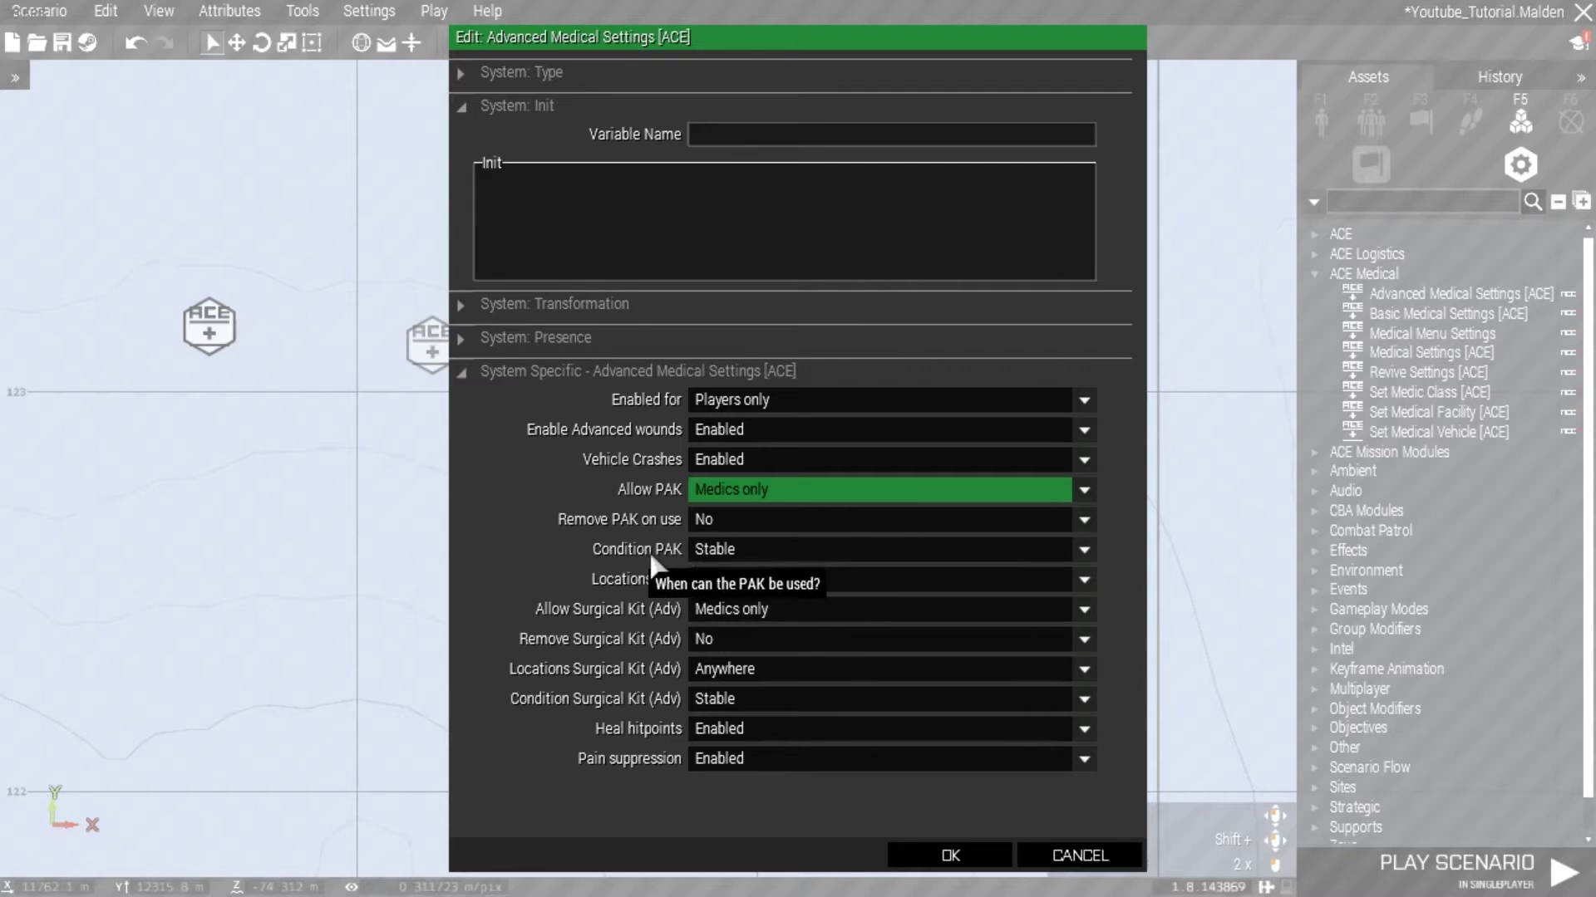
Step: Choose Stable for Condition PAK and Vehicles & facility for Locations PAK
click(1084, 550)
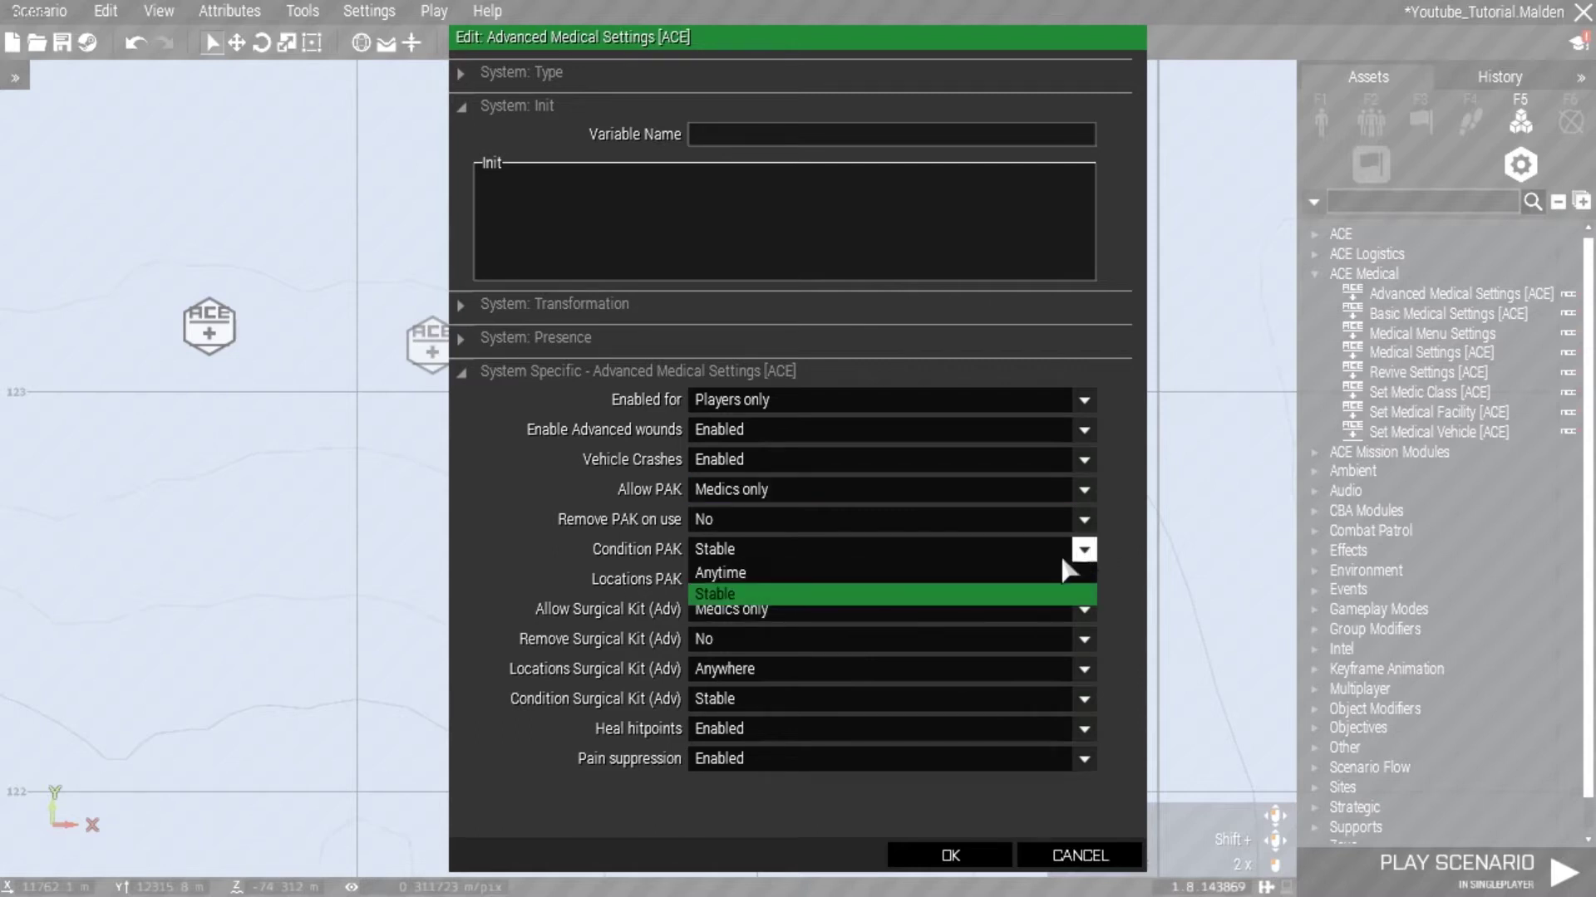
click(979, 595)
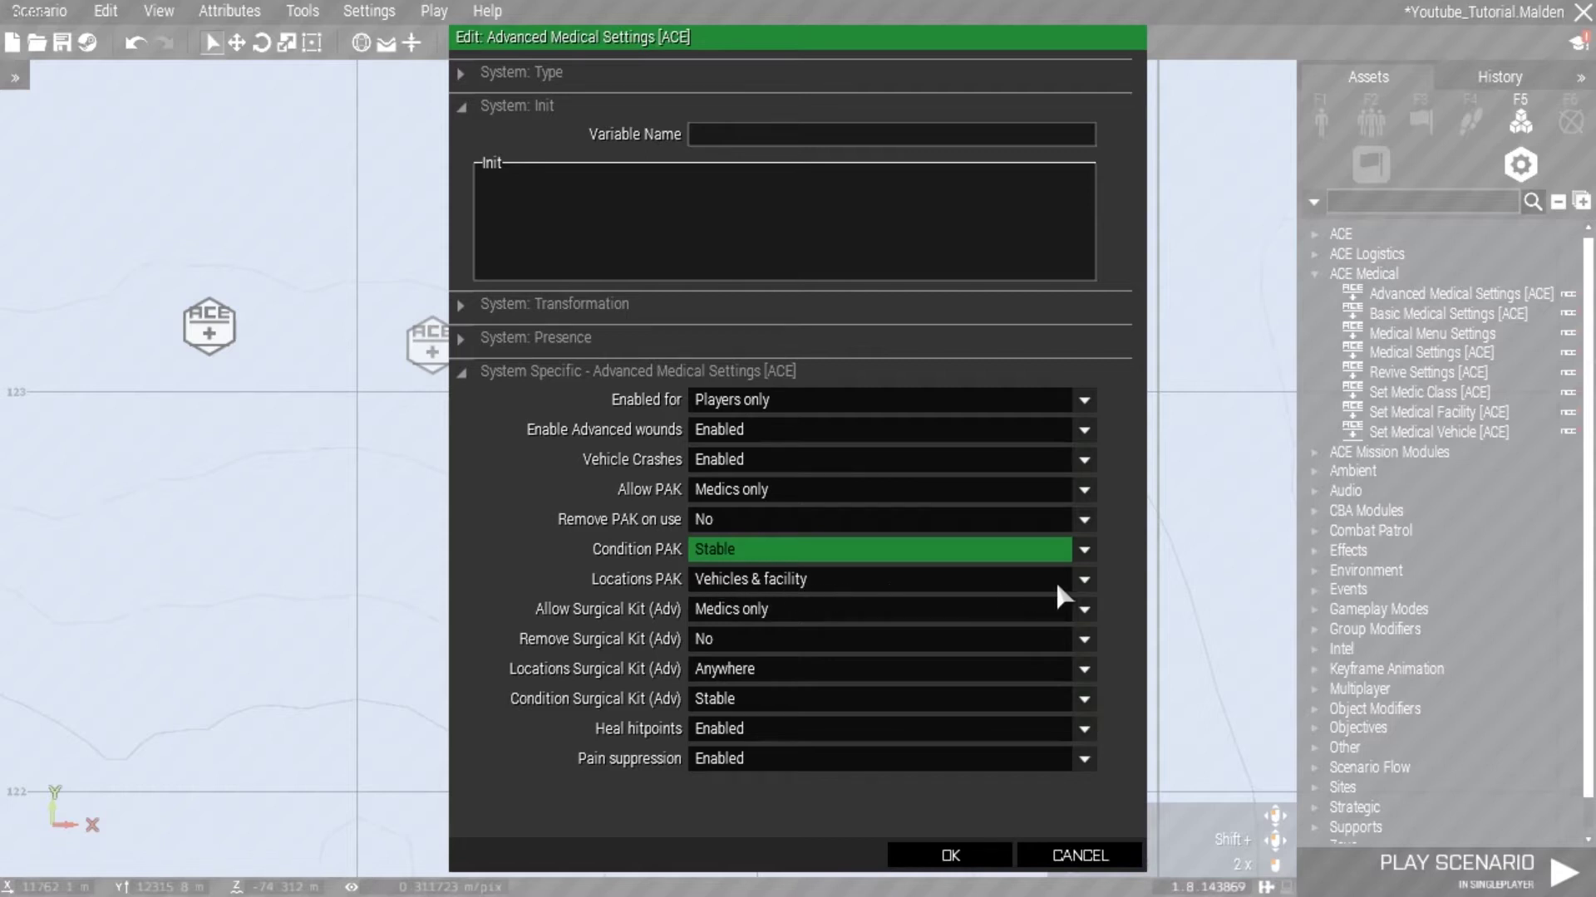
click(1083, 579)
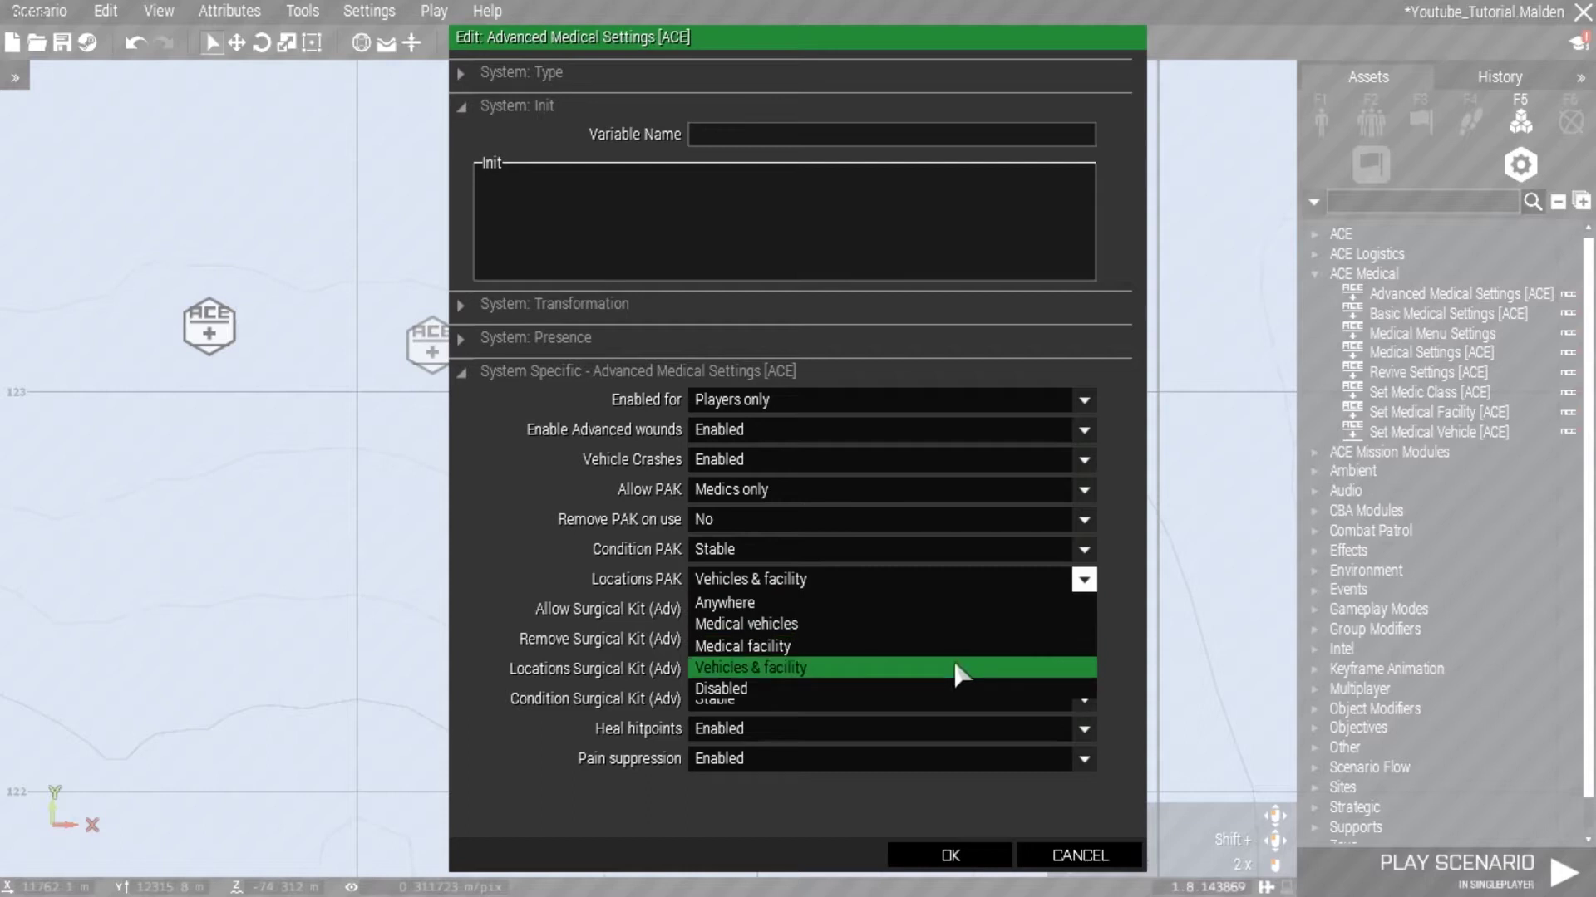
click(956, 669)
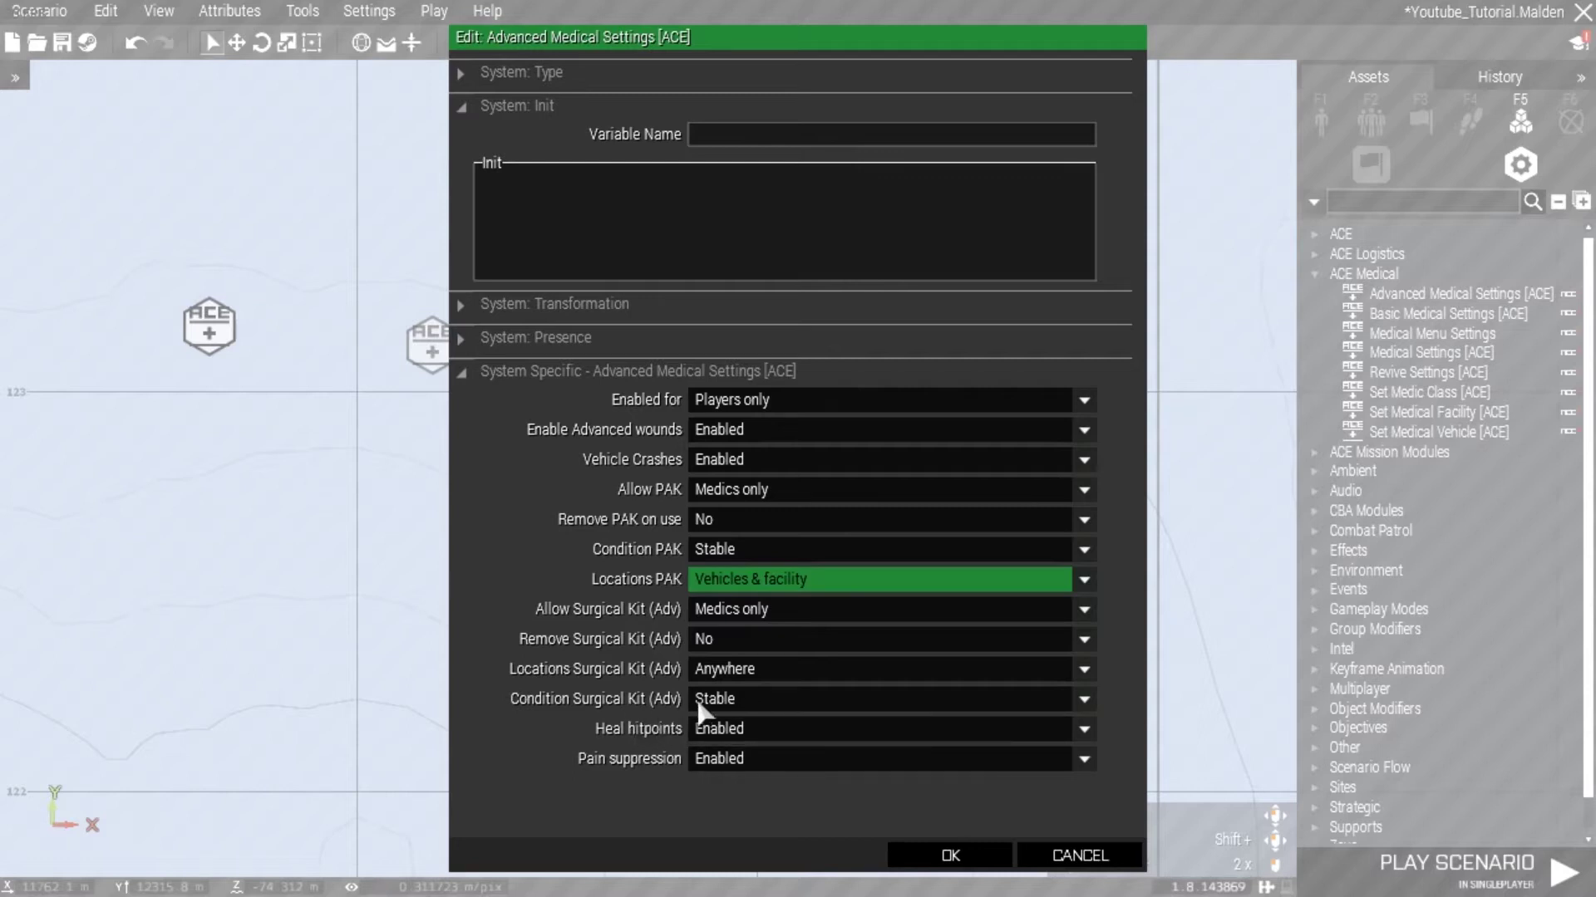
Step: Keep Condition Surgical Kit (Adv) at Stable and apply the Advanced Medical Settings
click(1084, 705)
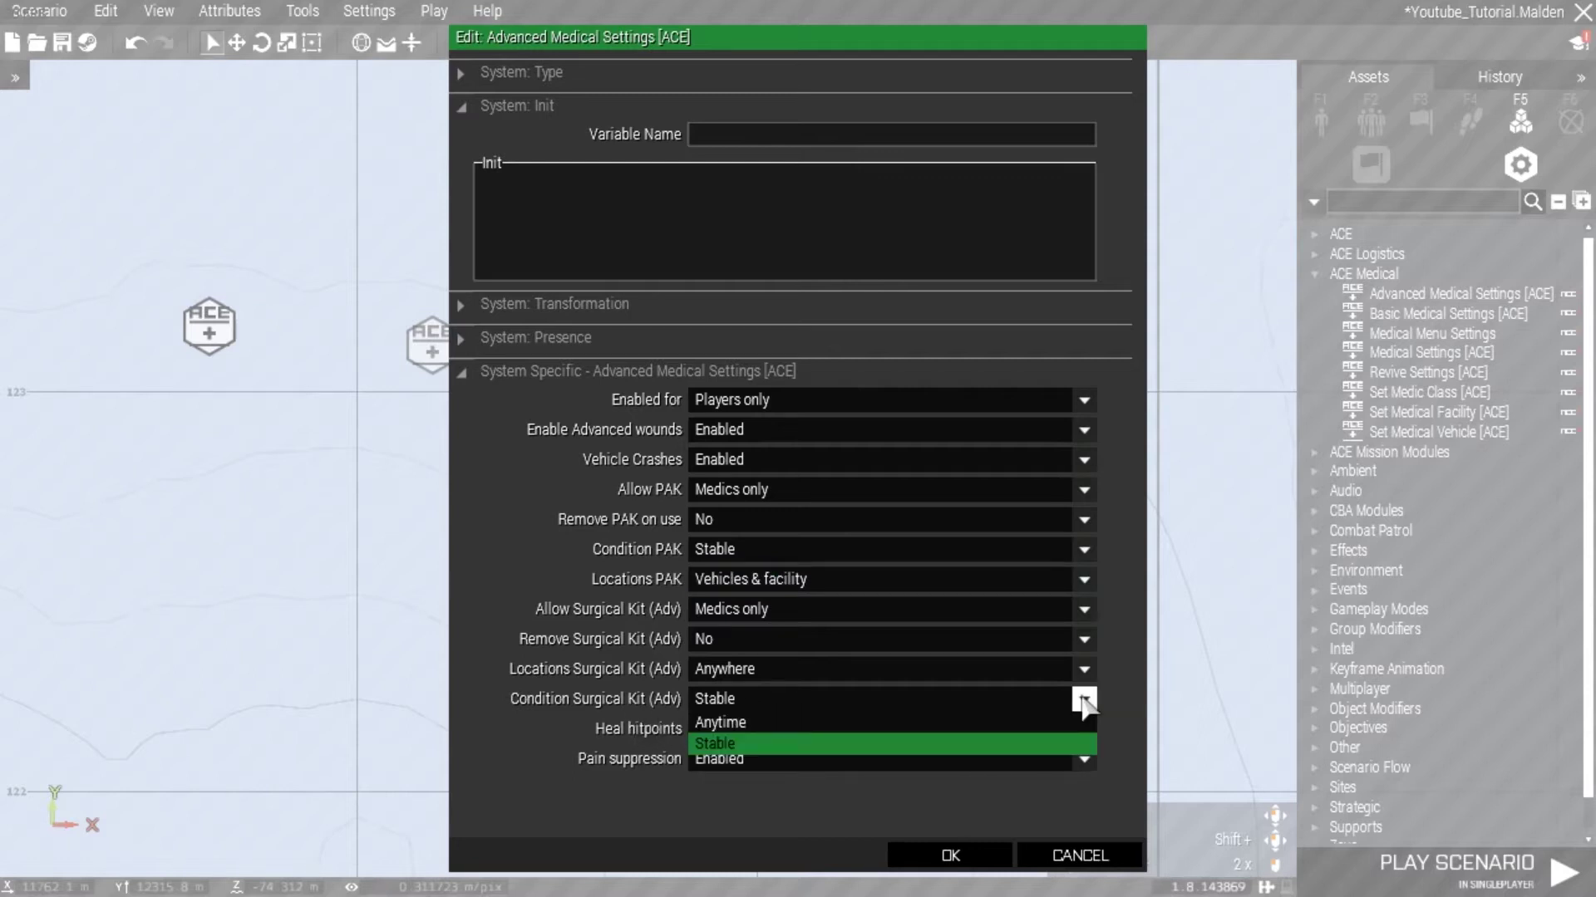
click(860, 708)
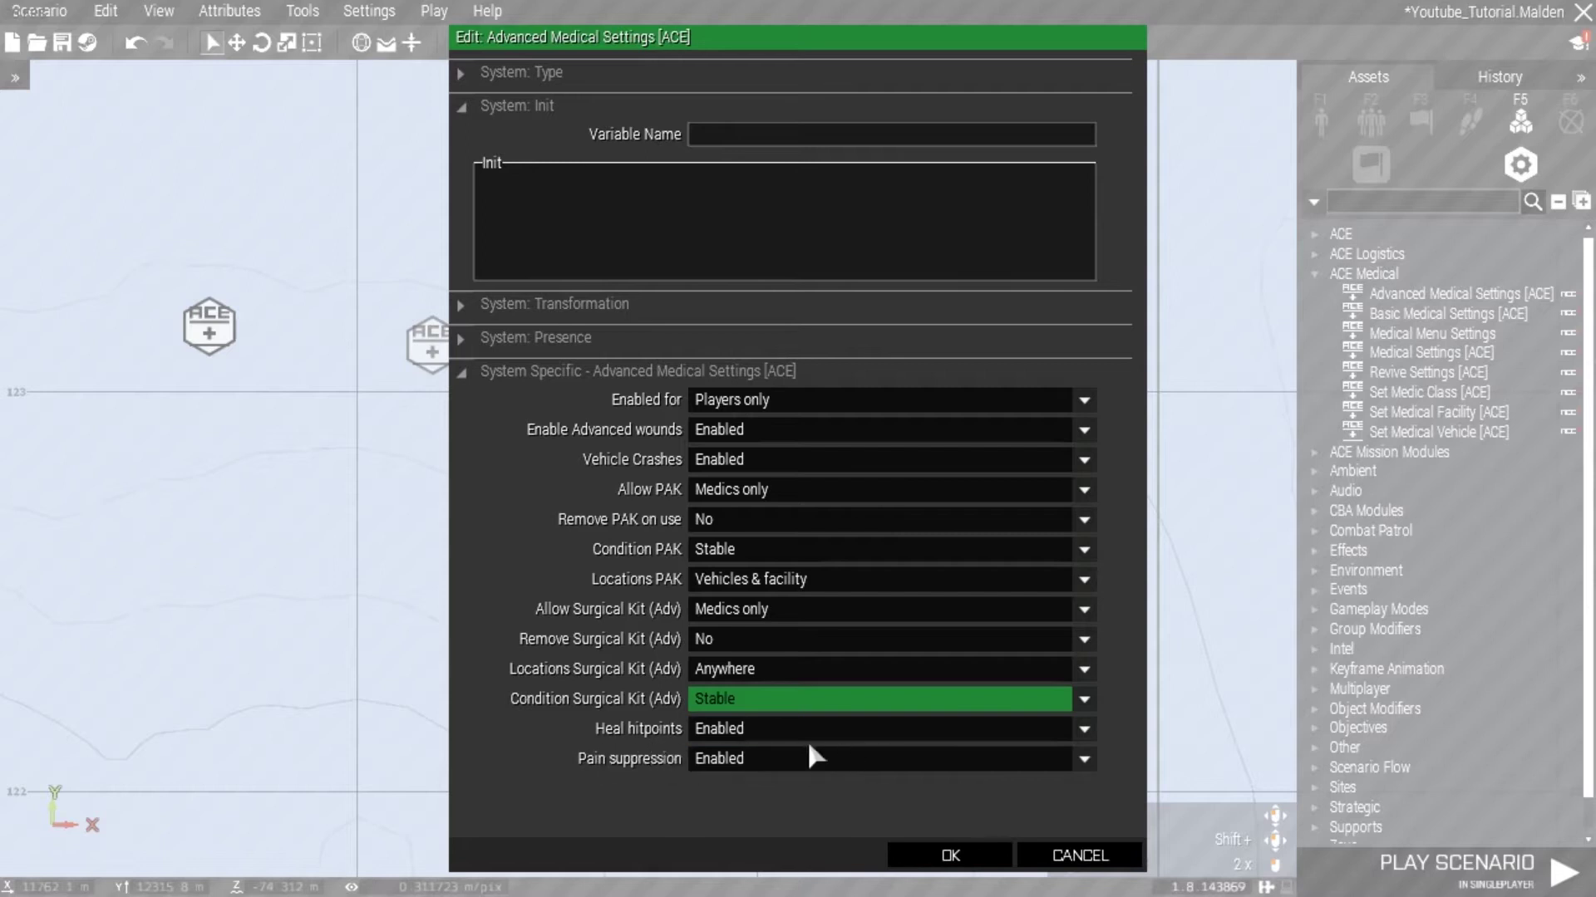
click(951, 855)
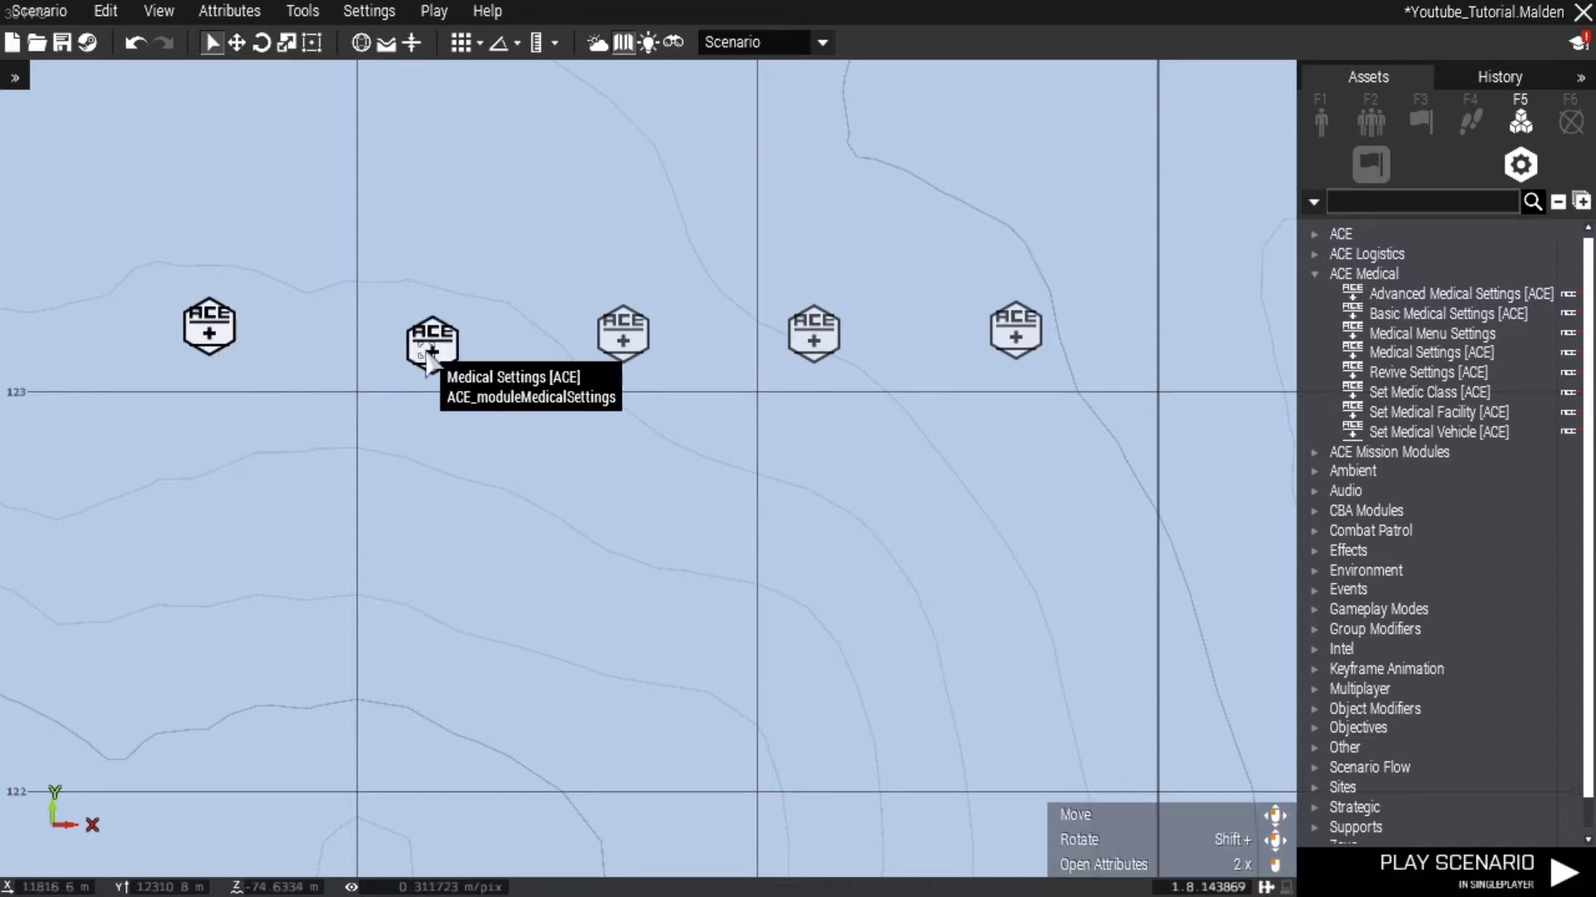
Step: Keep Medical Level at Advanced in the Medical Settings [ACE] module and apply the settings
double_click(429, 349)
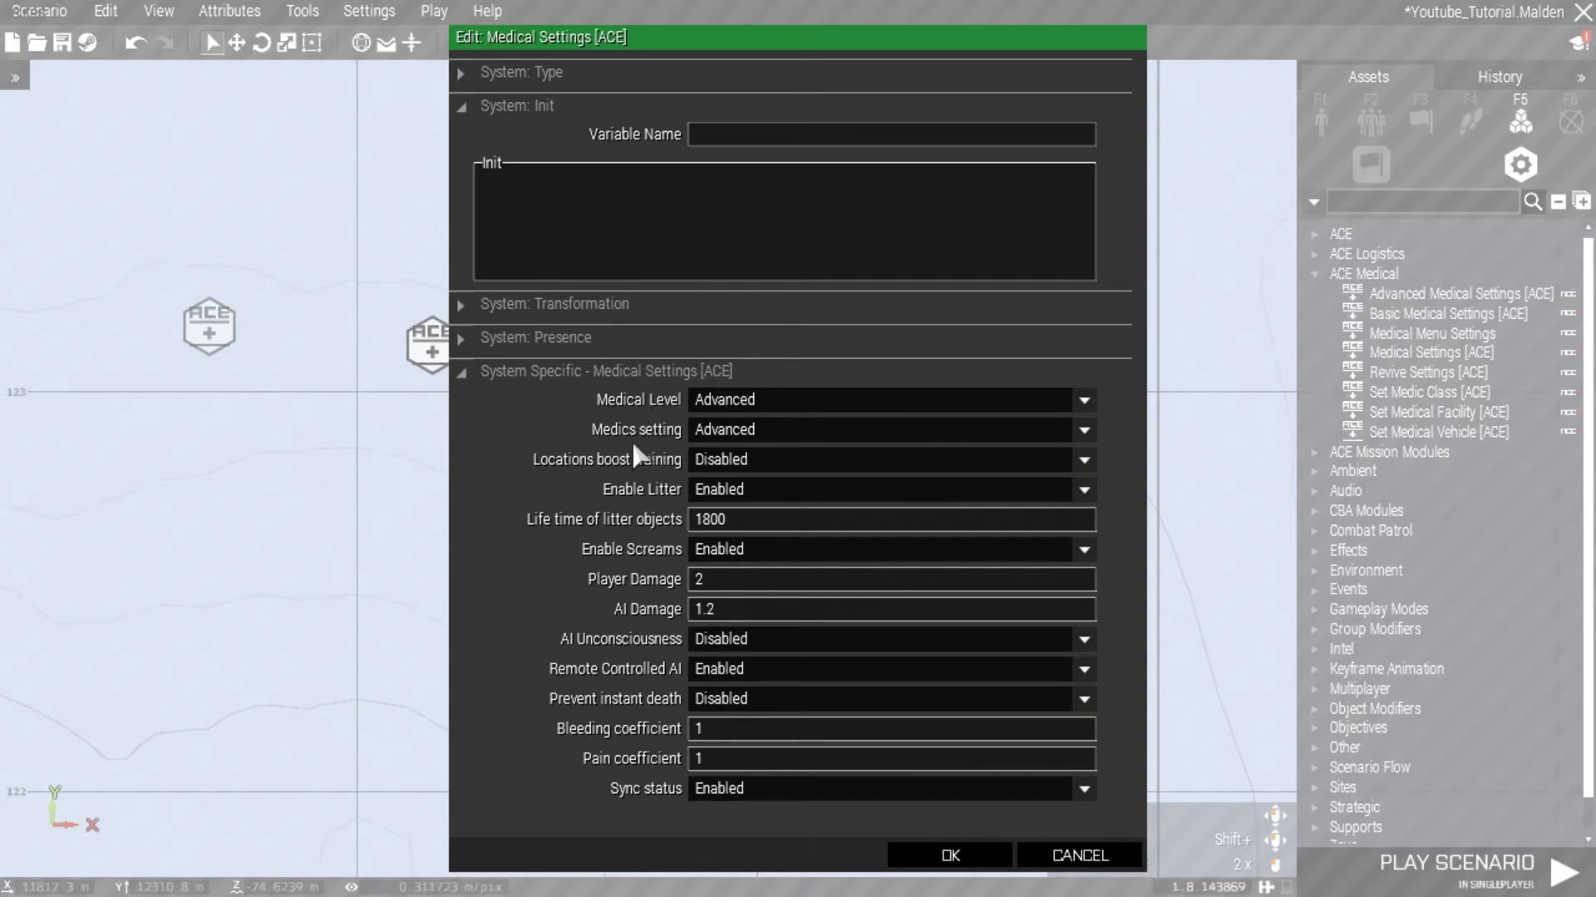
click(1083, 401)
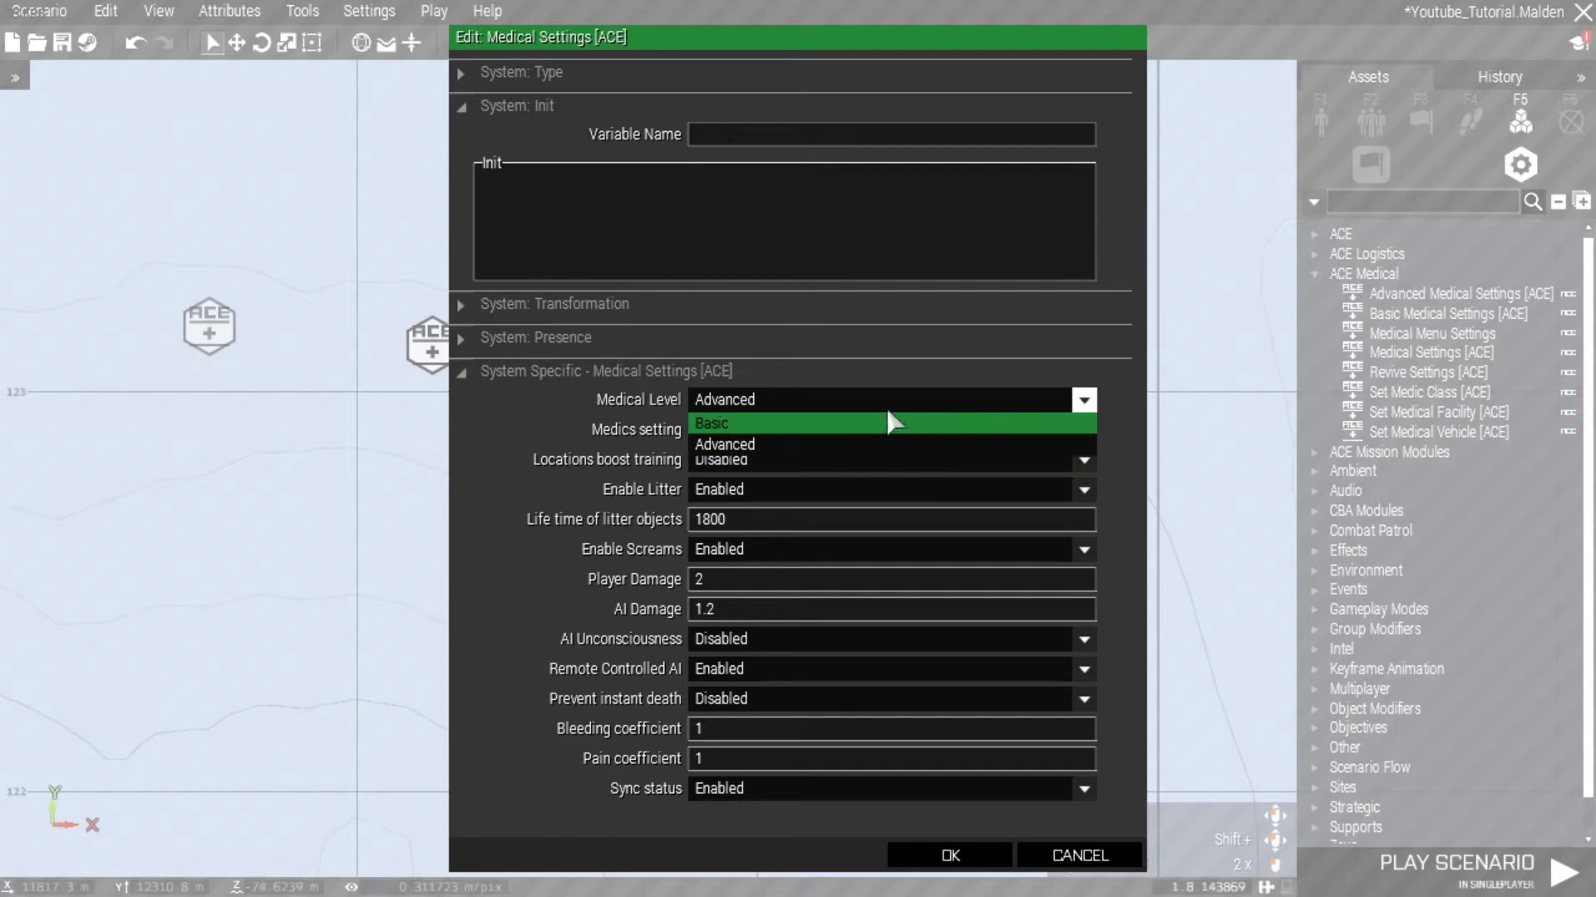
click(875, 453)
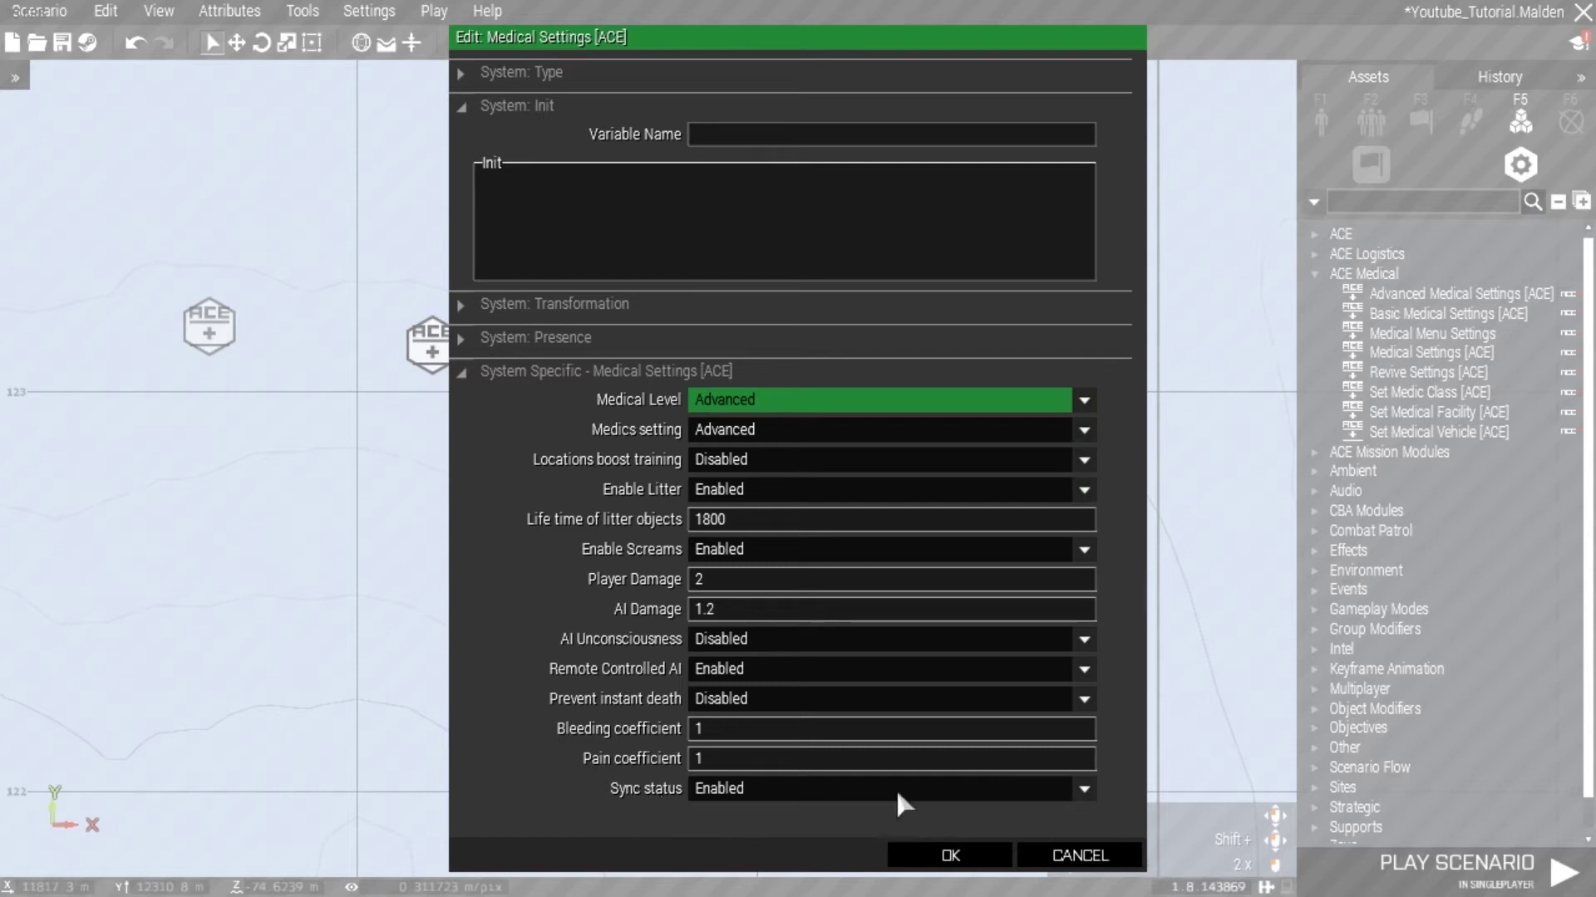
click(947, 855)
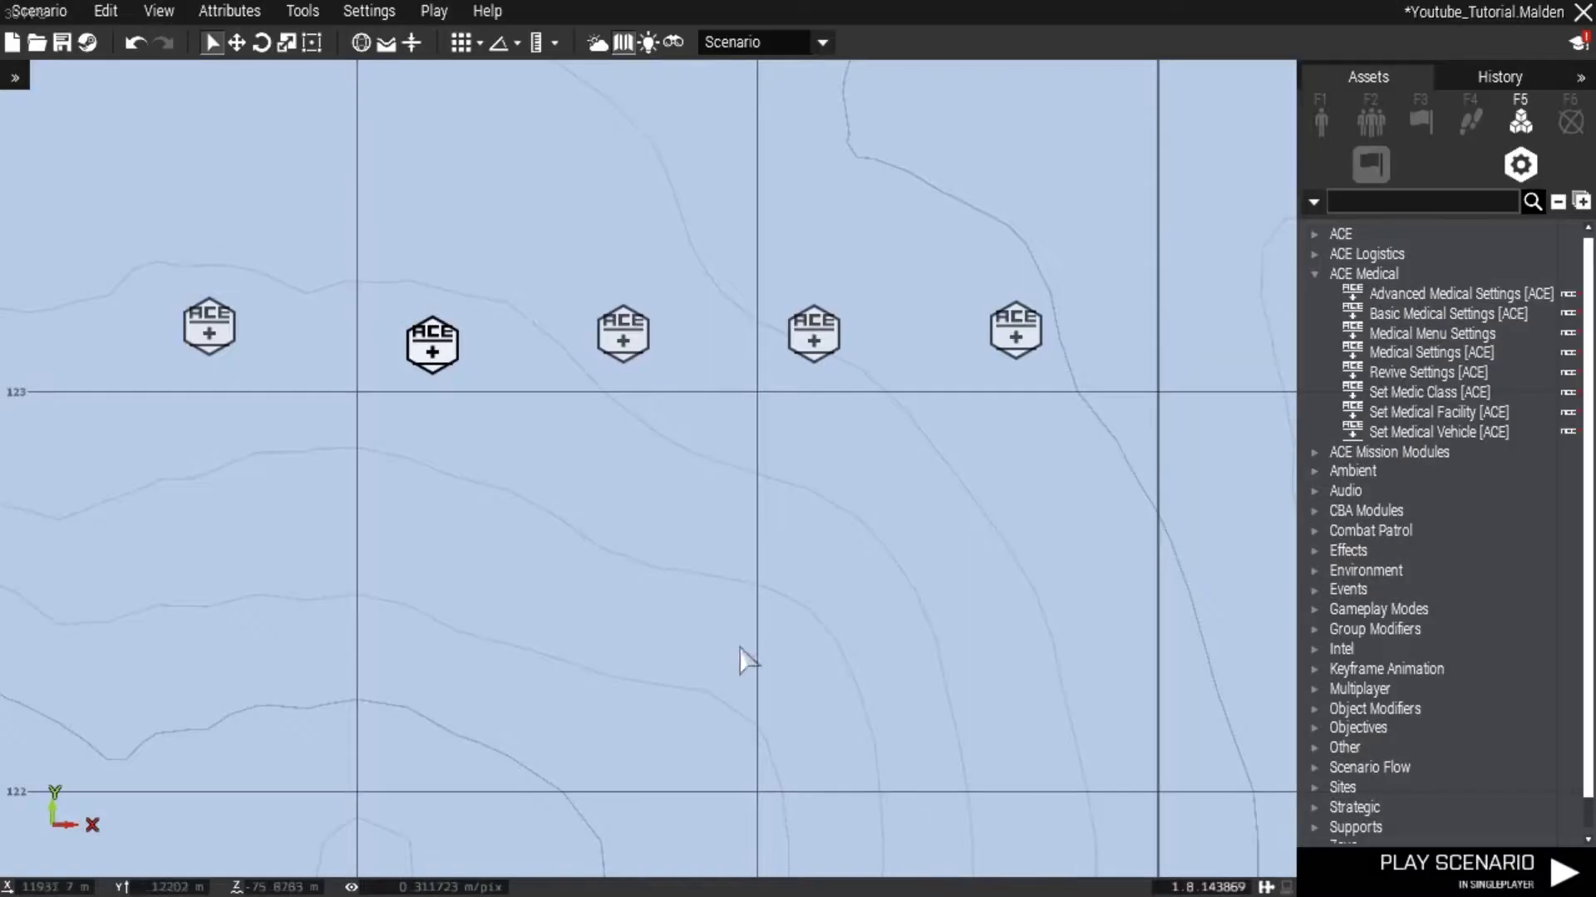
Step: Keep Enable Revive at Players only in the Revive Settings [ACE] module and apply the settings
double_click(627, 349)
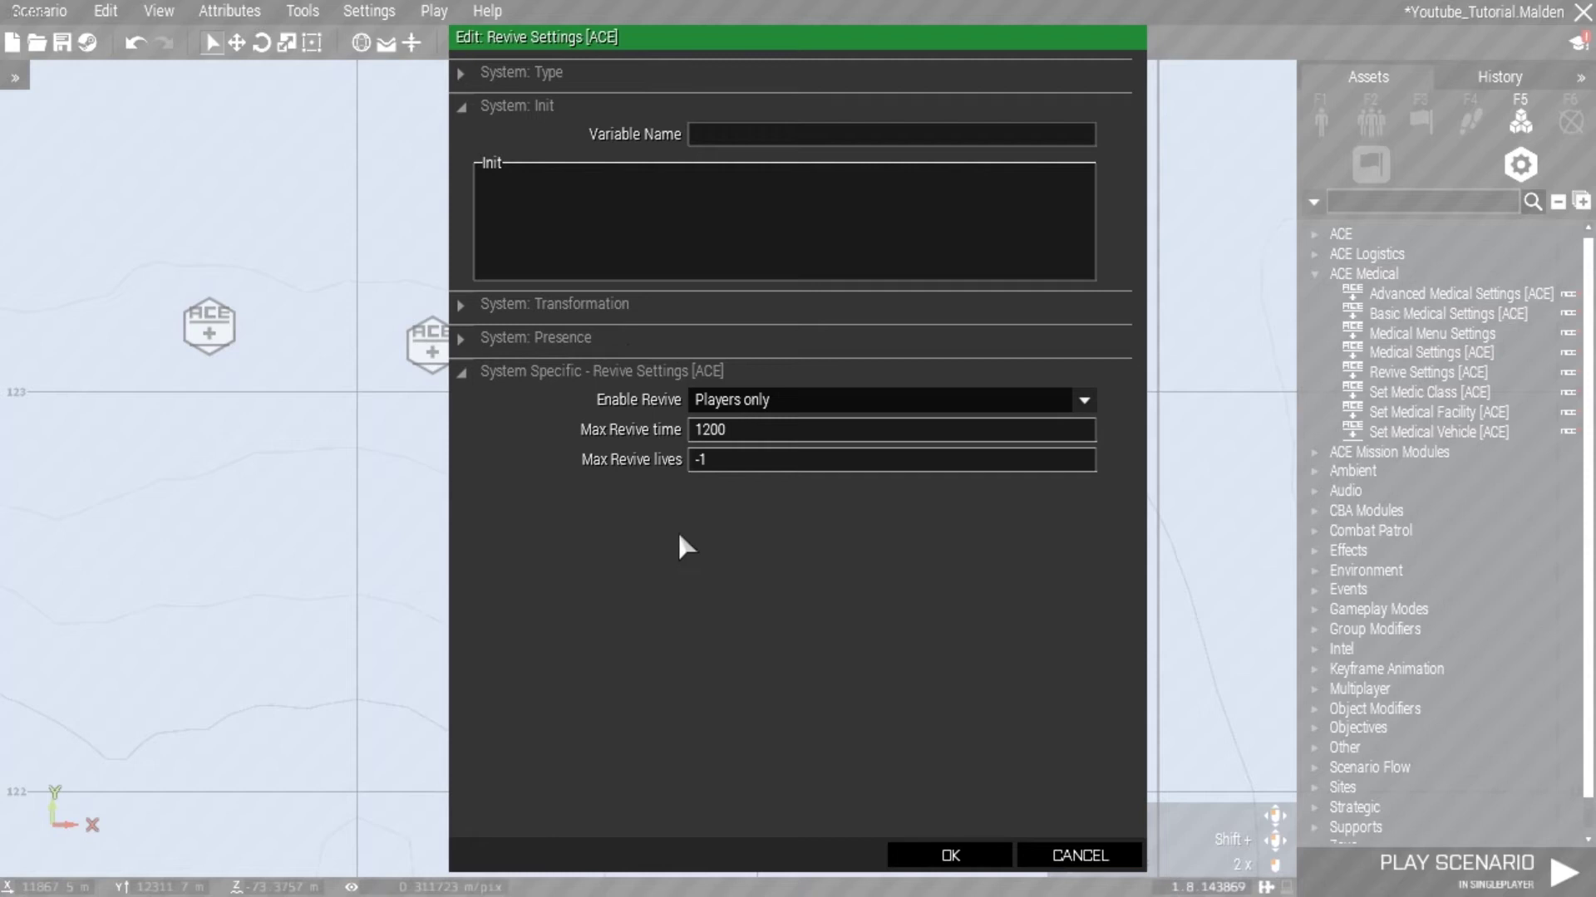
click(1082, 402)
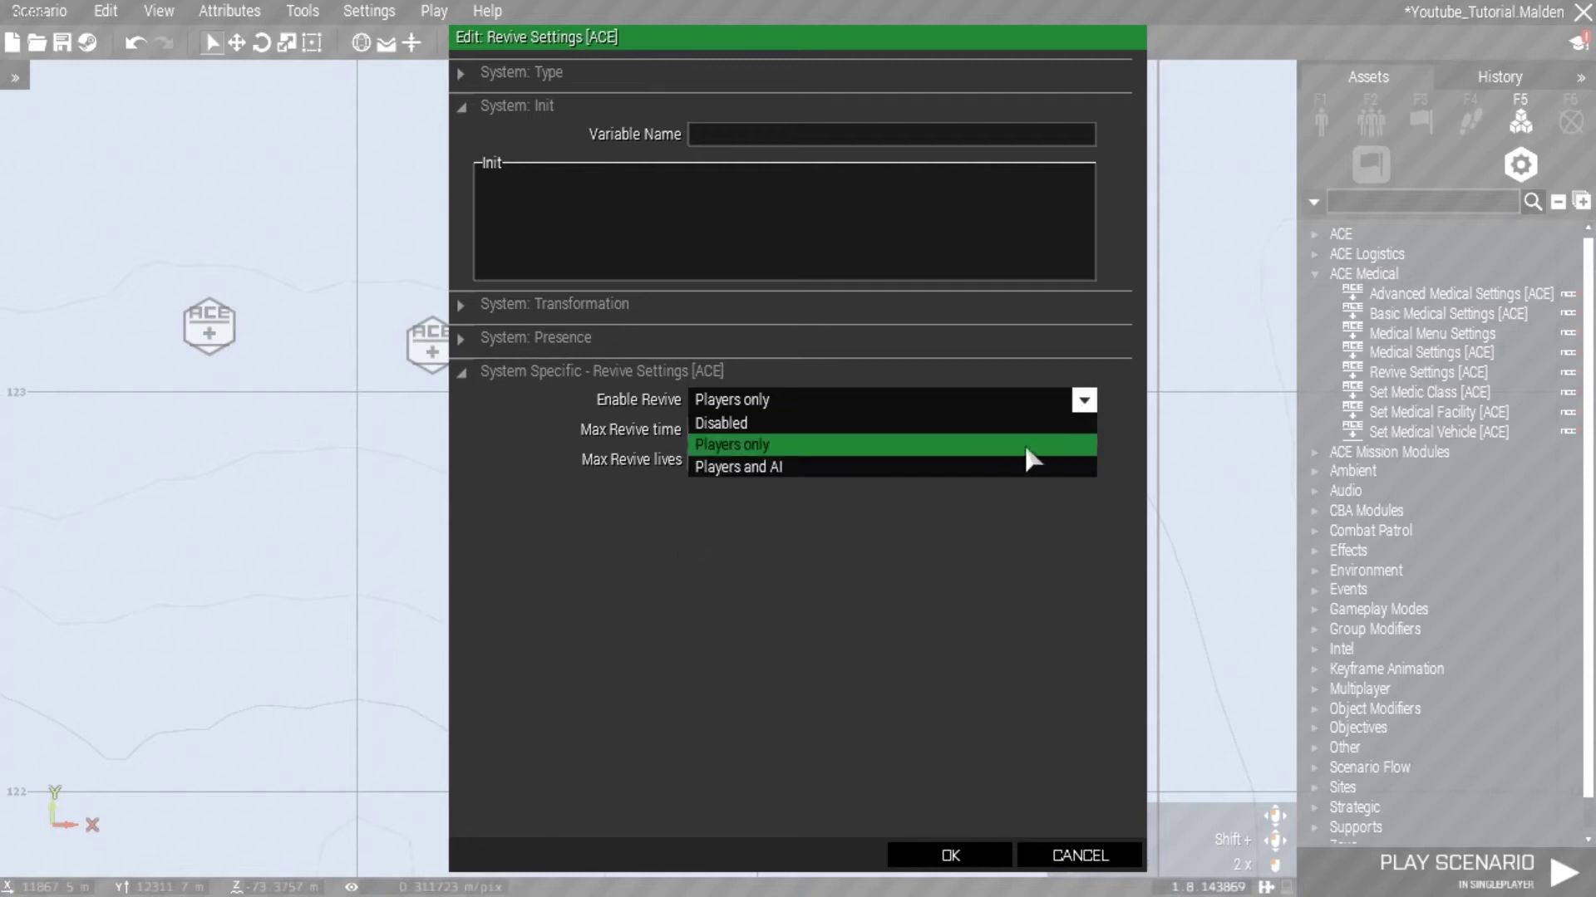
click(971, 449)
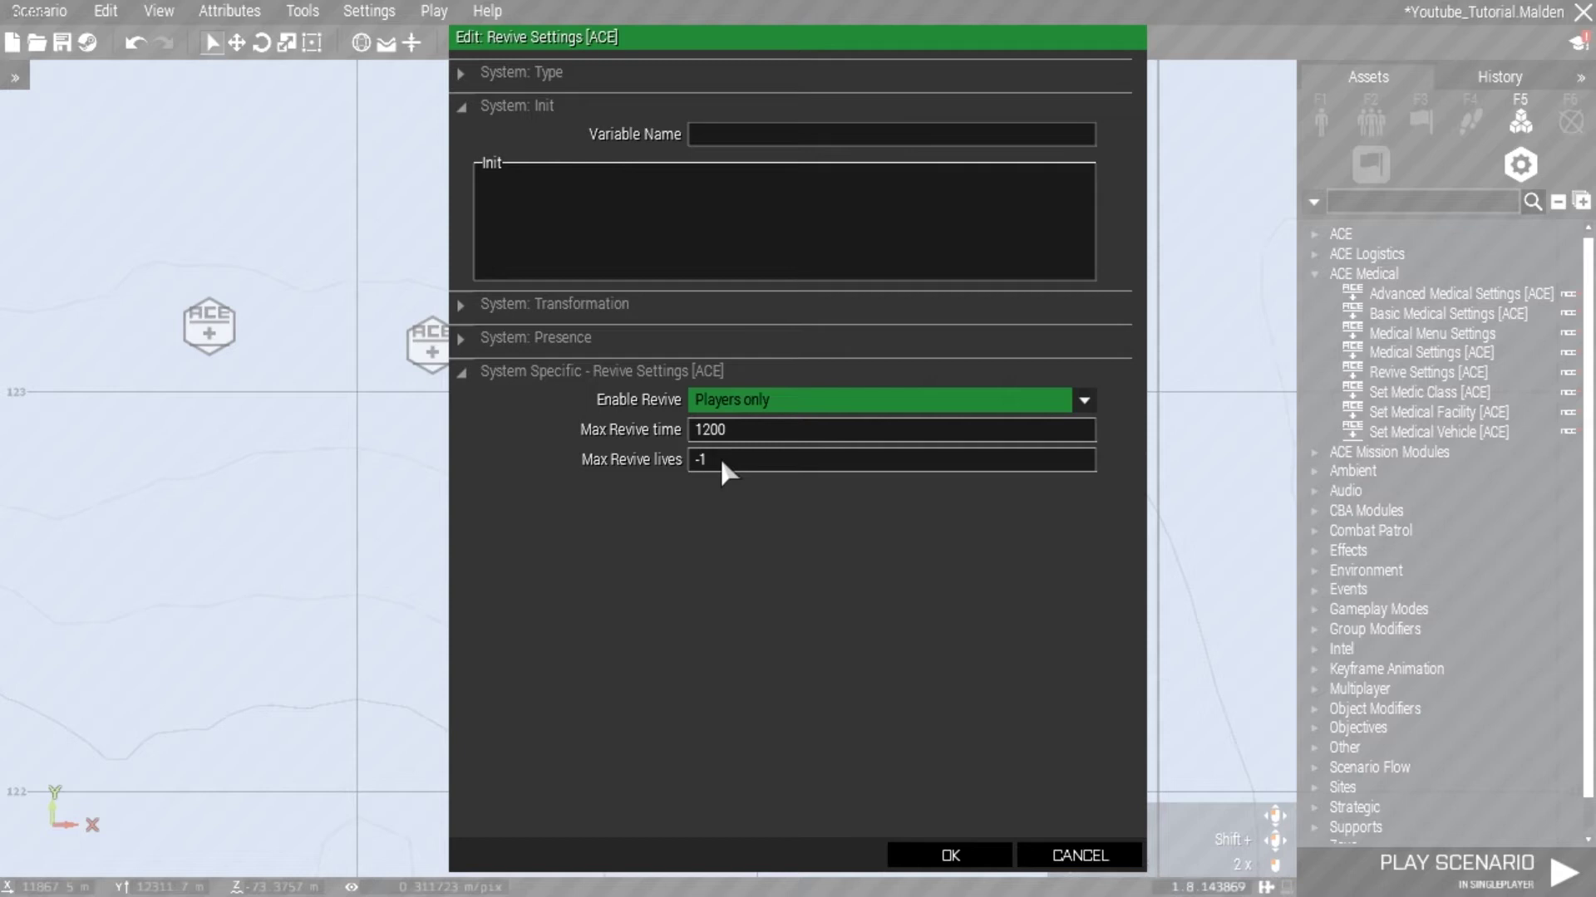
click(947, 855)
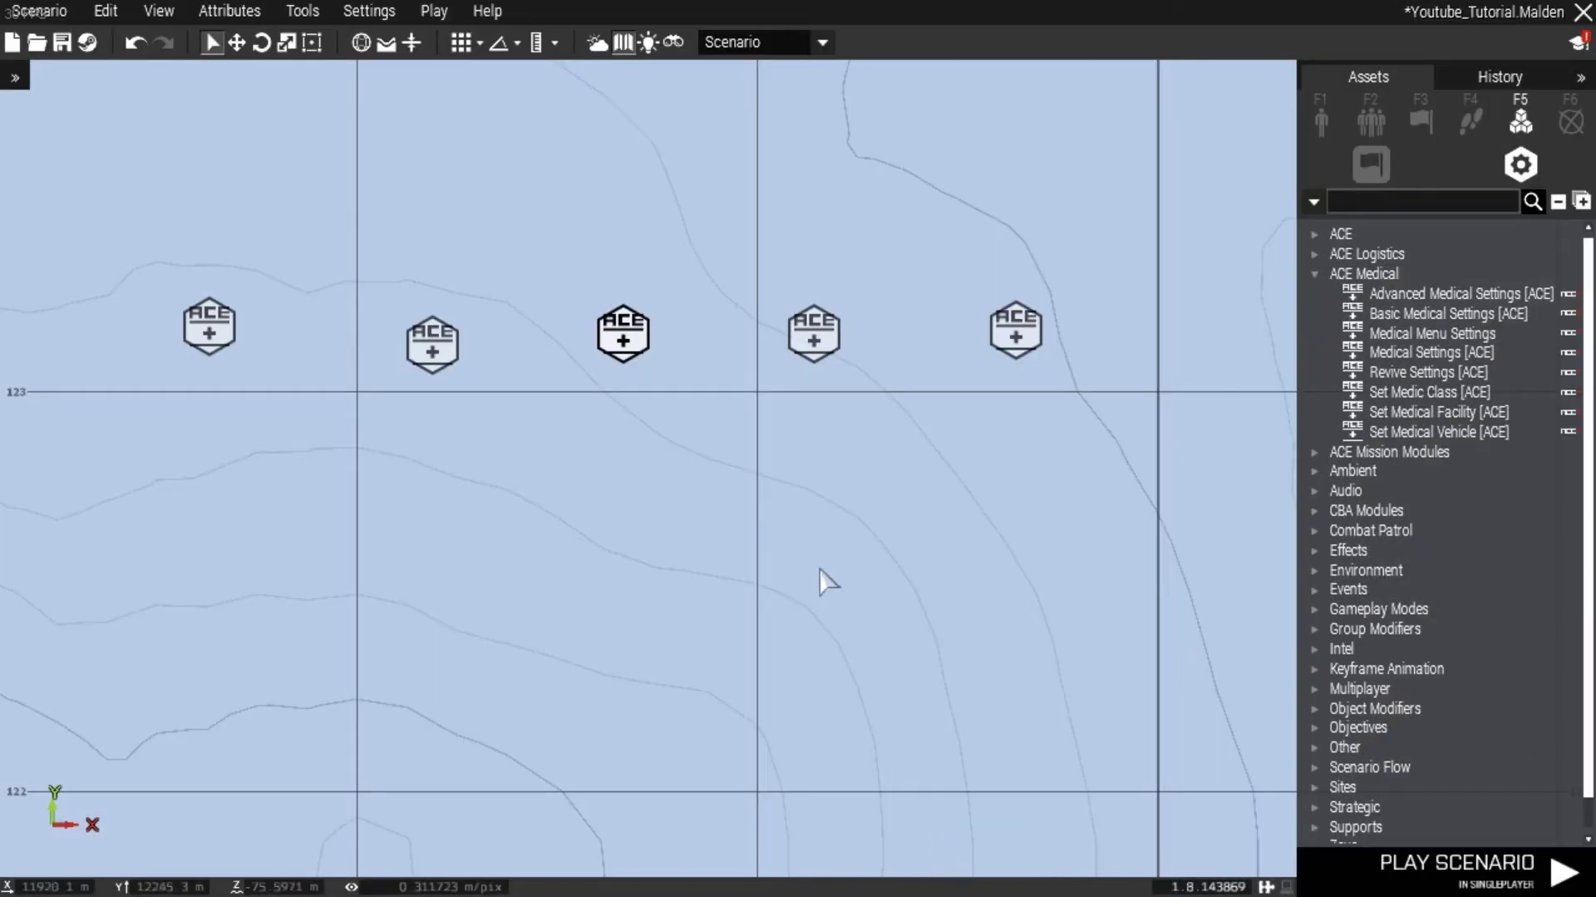
Step: Review Allow Medical Menu in the Medical Menu Settings module and the Epinephrine options in Basic Medical Settings [ACE], accepting both unchanged
double_click(806, 331)
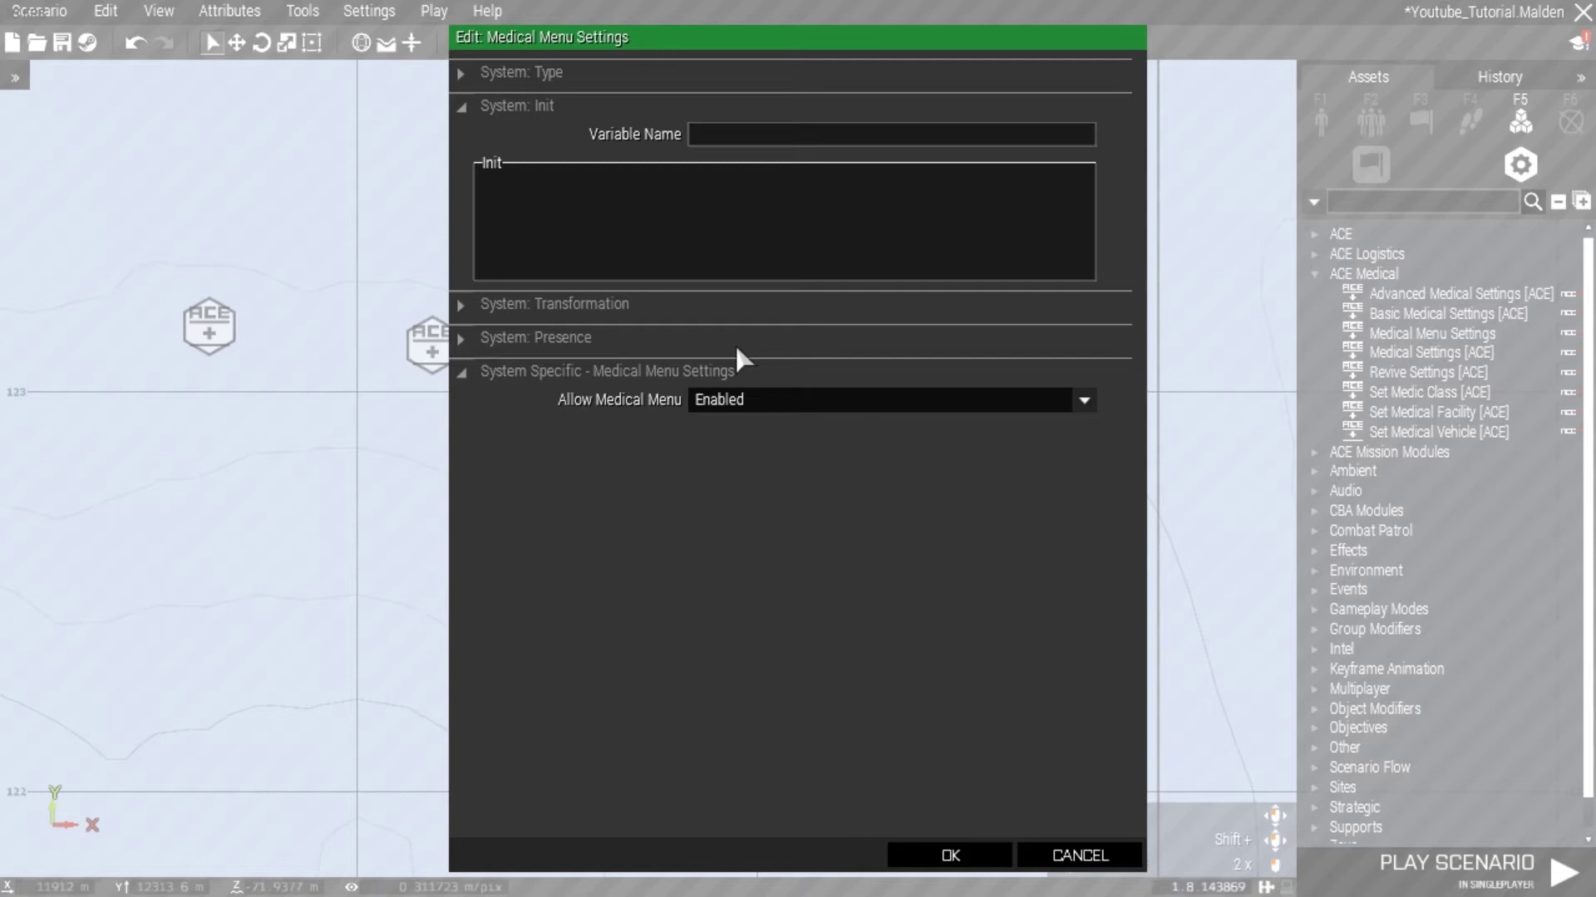
mouse_move(645, 409)
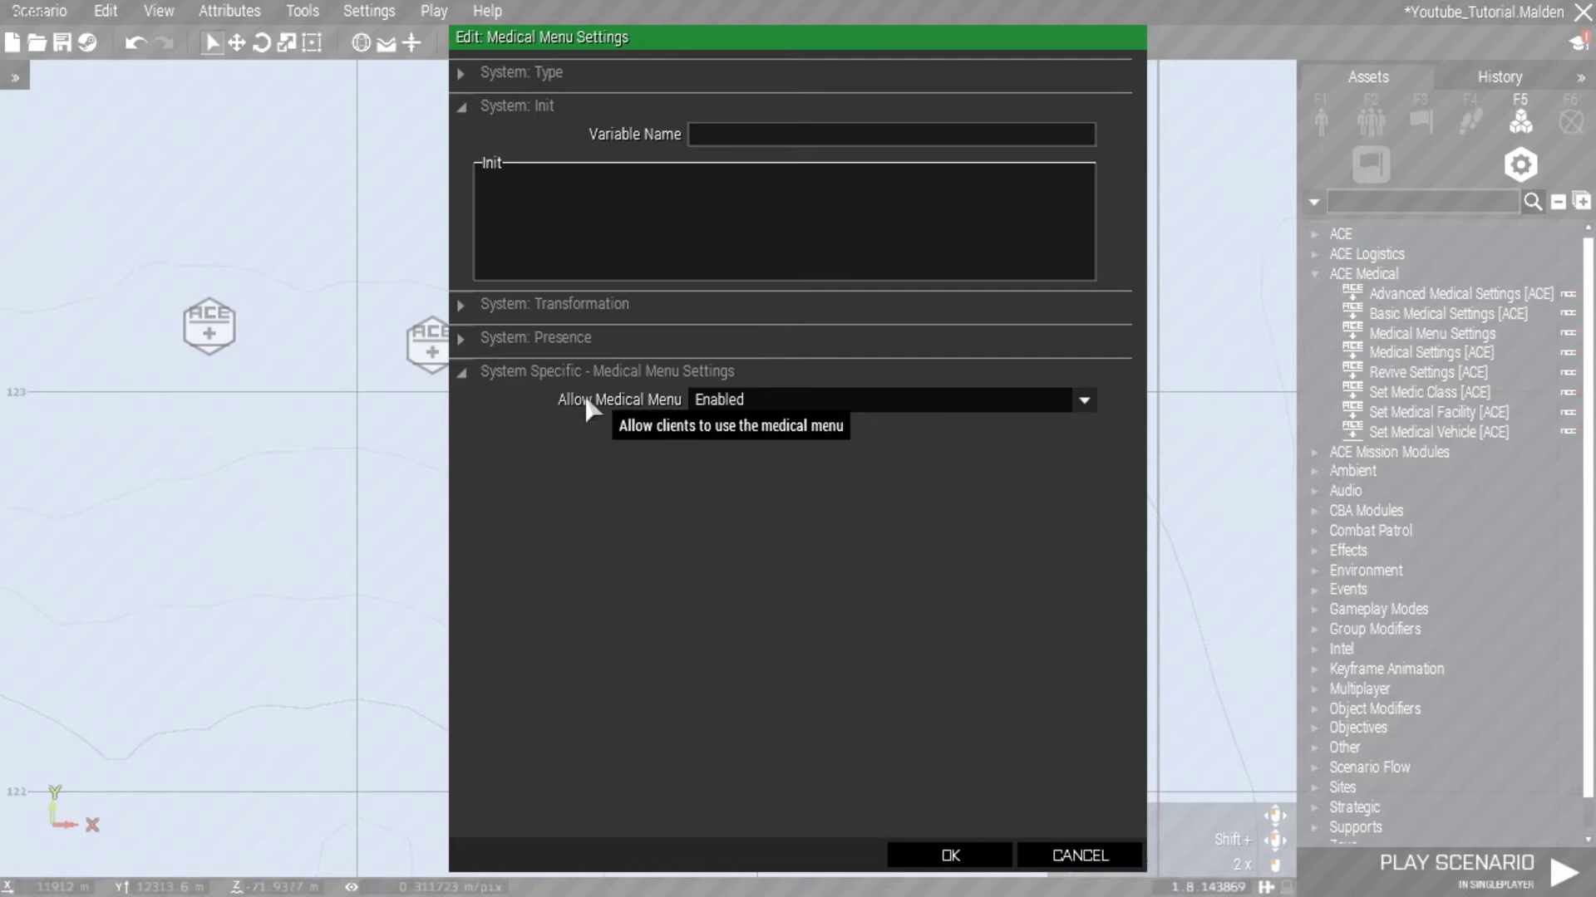
click(955, 855)
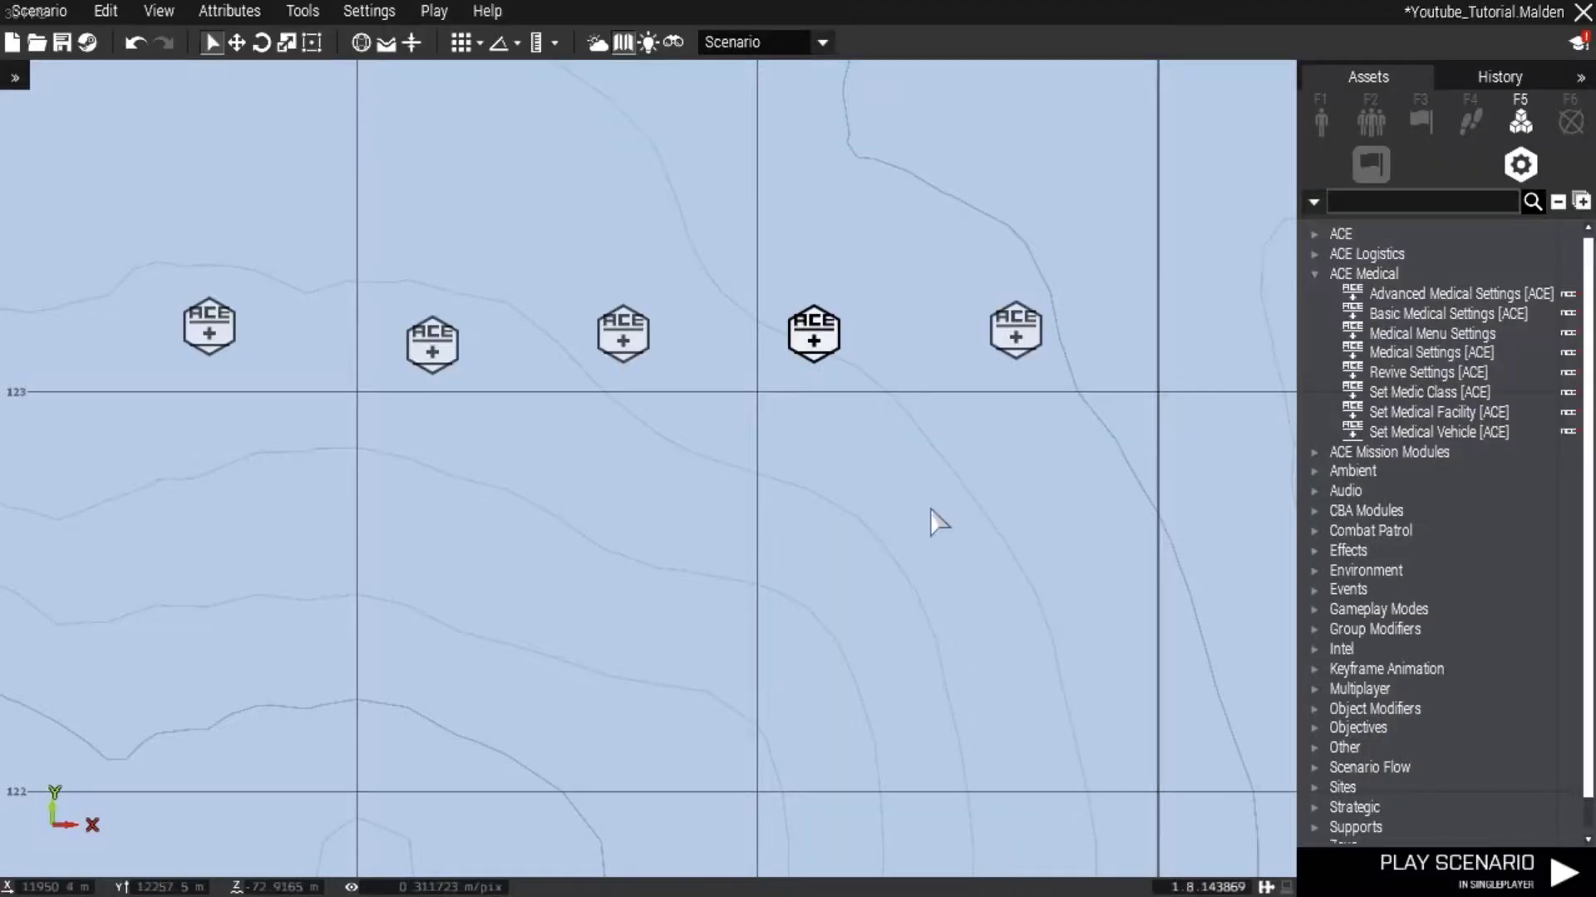
double_click(1025, 331)
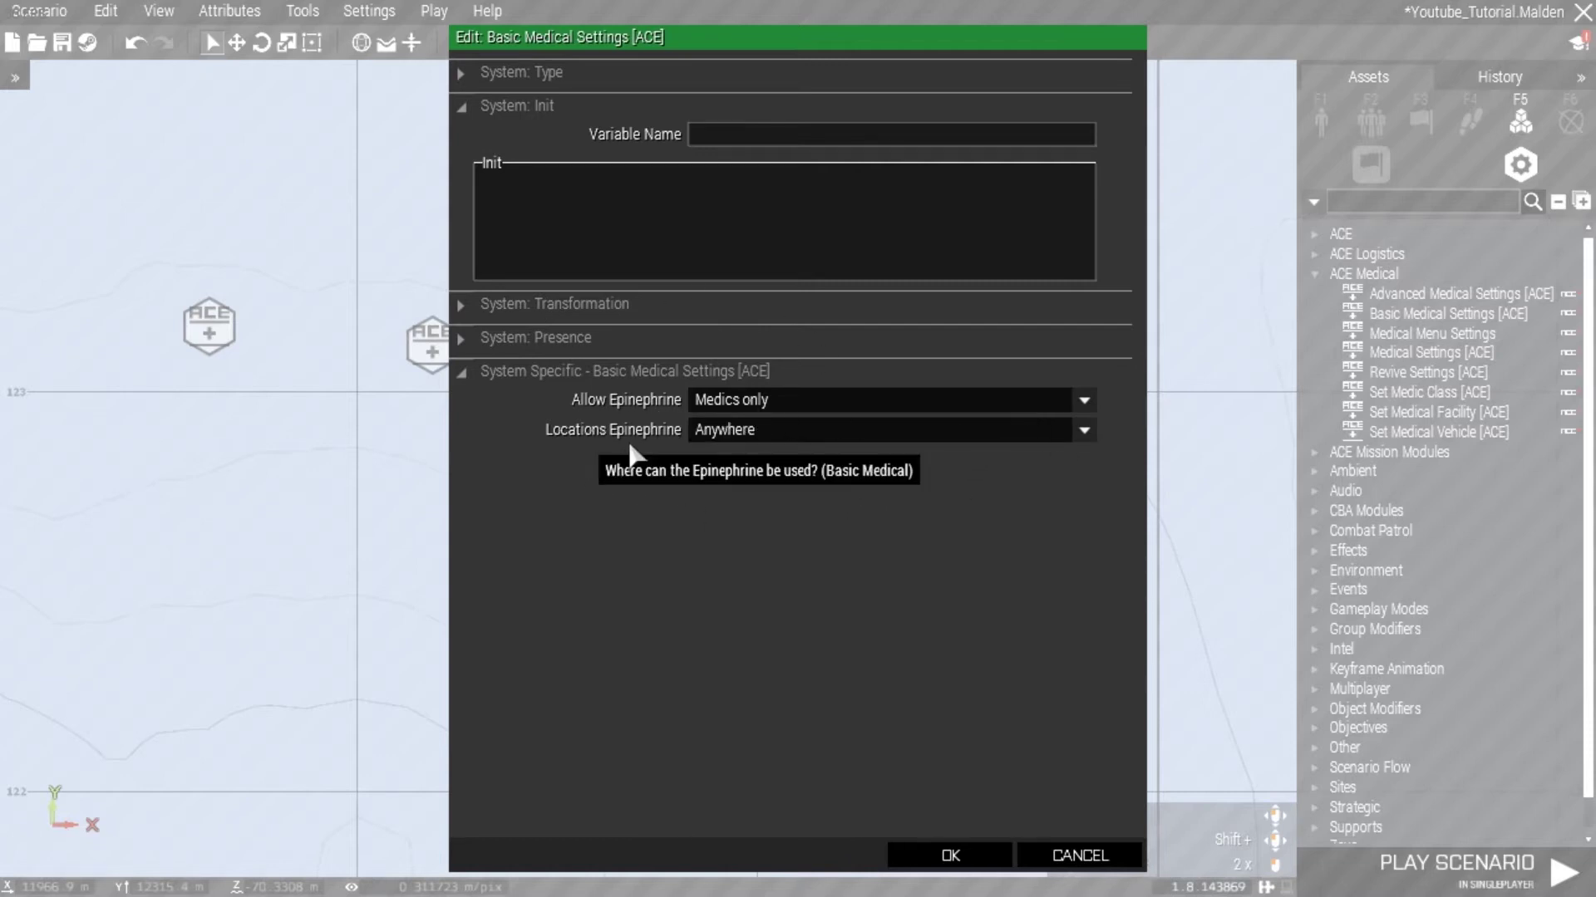
click(956, 843)
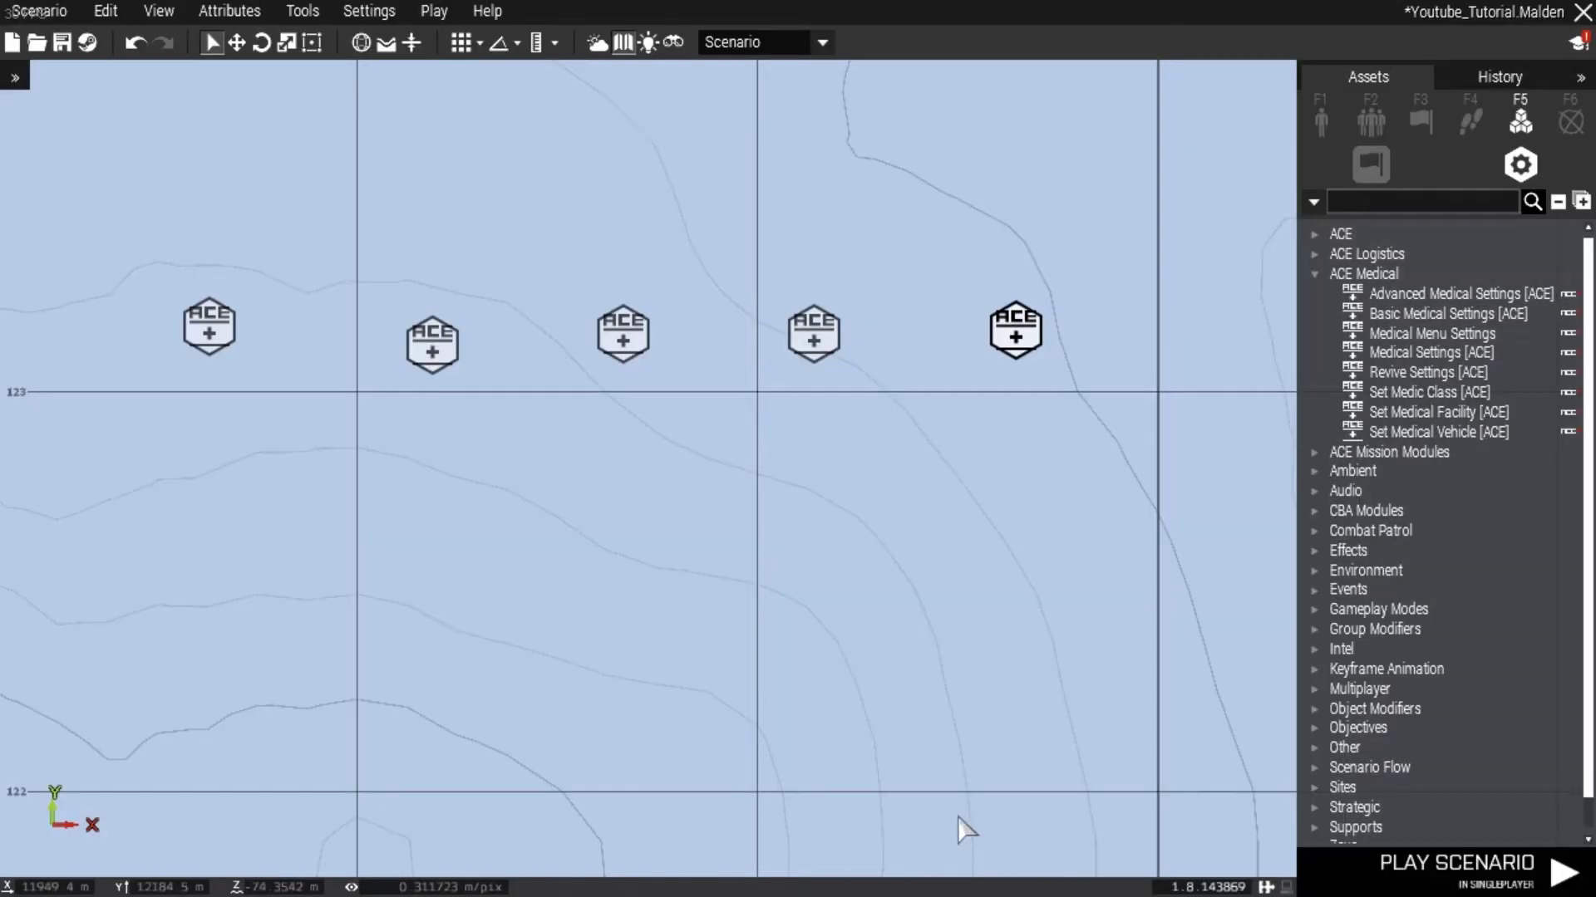
Step: Look over the placed ACE medical modules and the Zeus modules on the map
right_drag(1079, 580, 1108, 580)
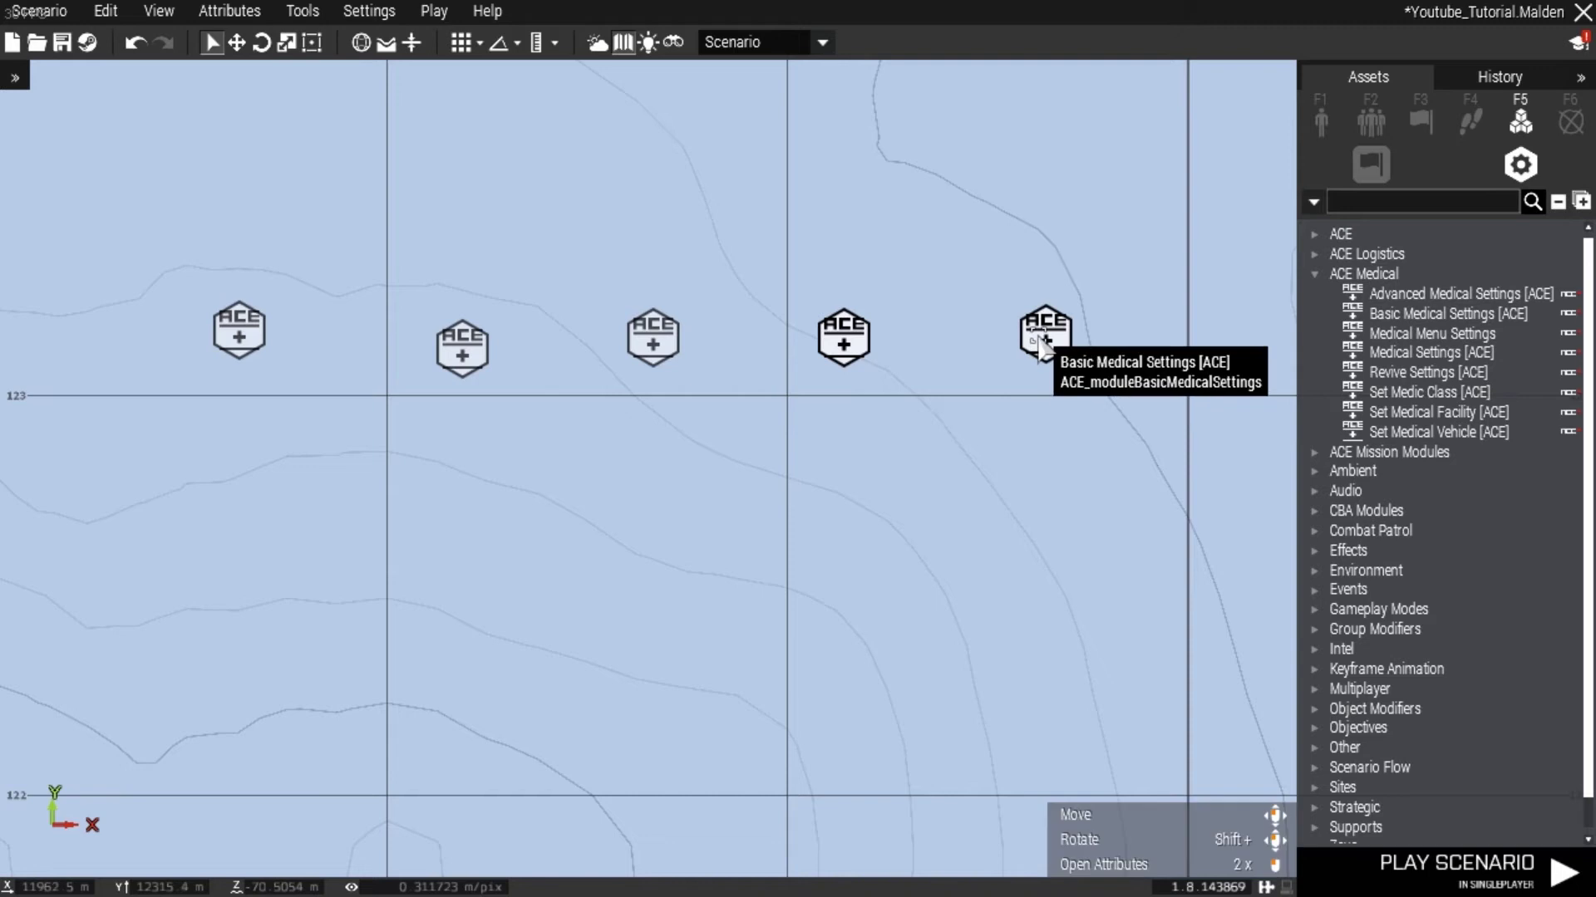
scroll(1139, 422, down, 6)
right_drag(1284, 427, 733, 374)
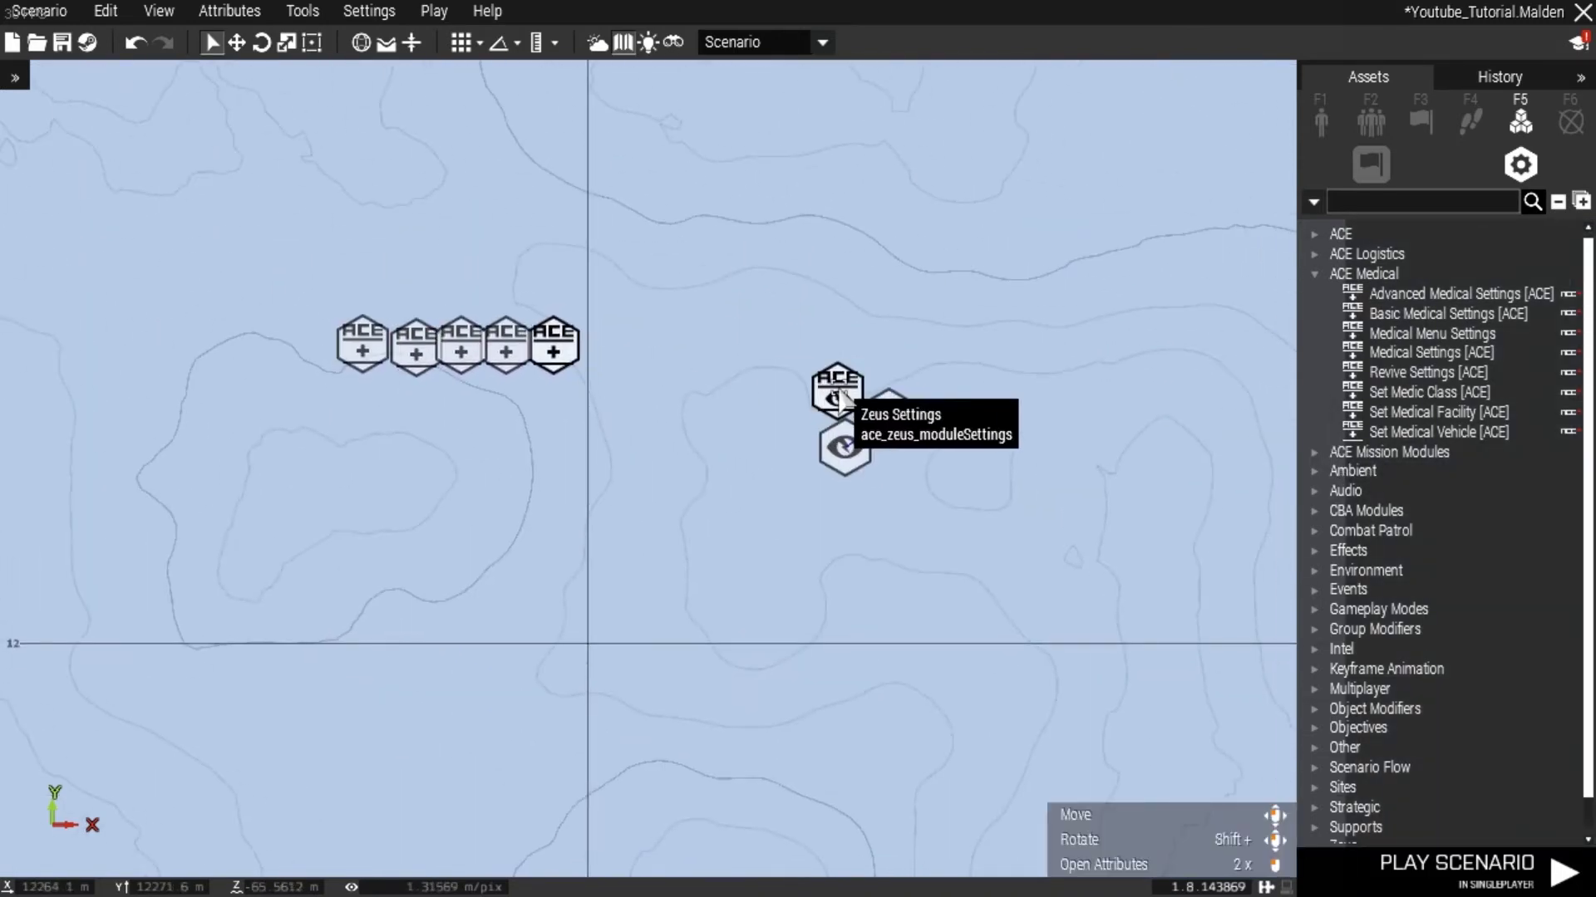
scroll(777, 446, up, 4)
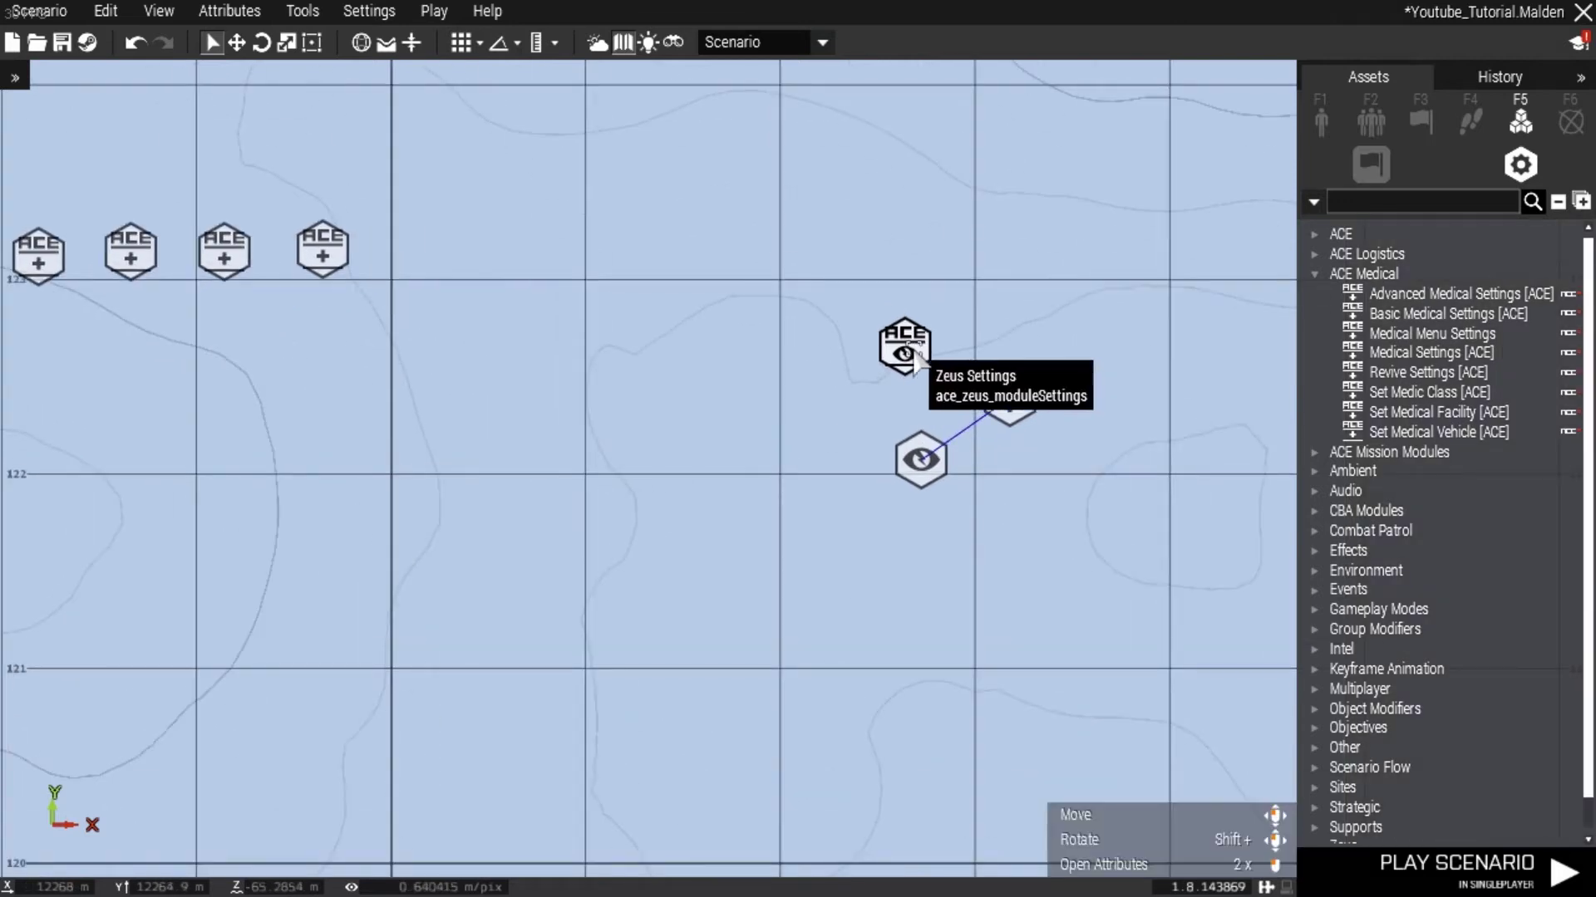
scroll(627, 434, down, 4)
right_drag(665, 441, 899, 462)
scroll(895, 439, up, 2)
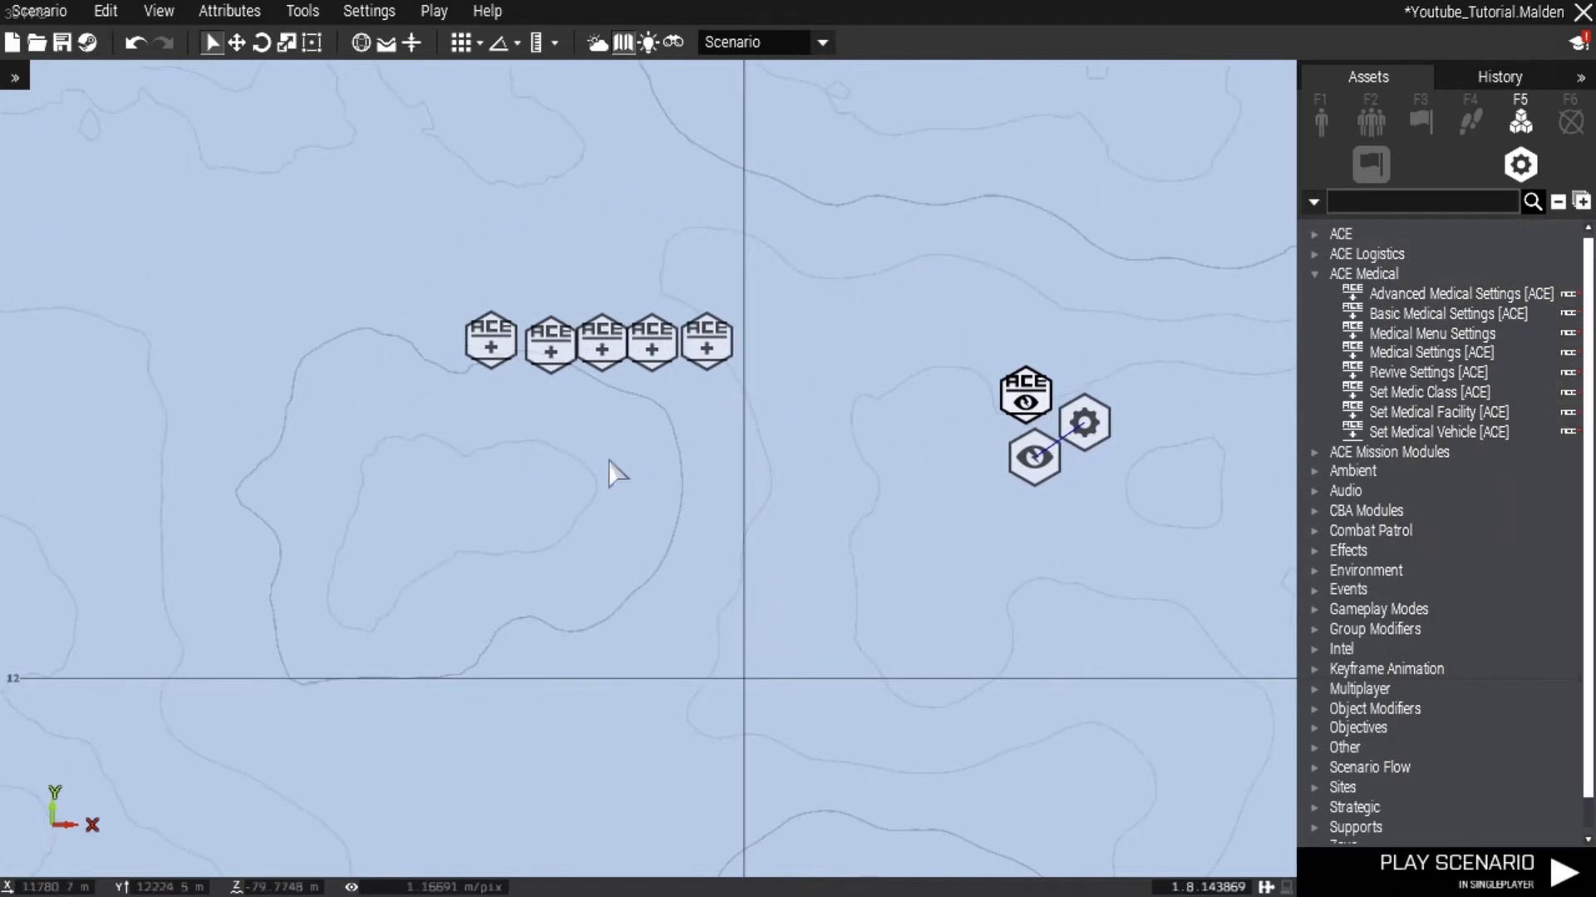
scroll(762, 467, down, 2)
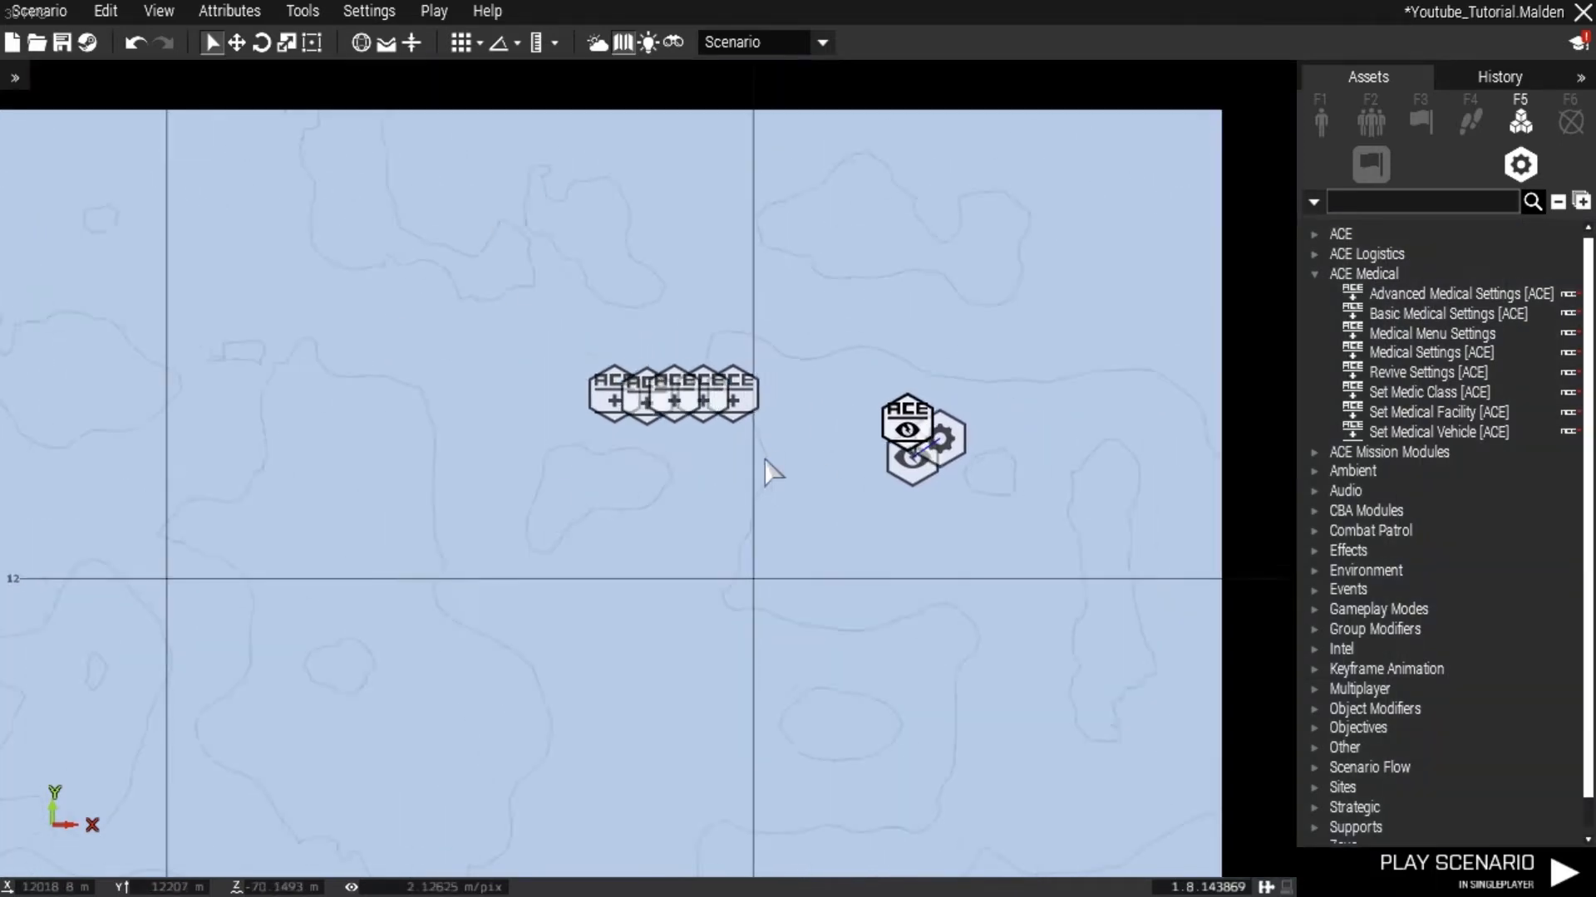
right_drag(827, 570, 927, 480)
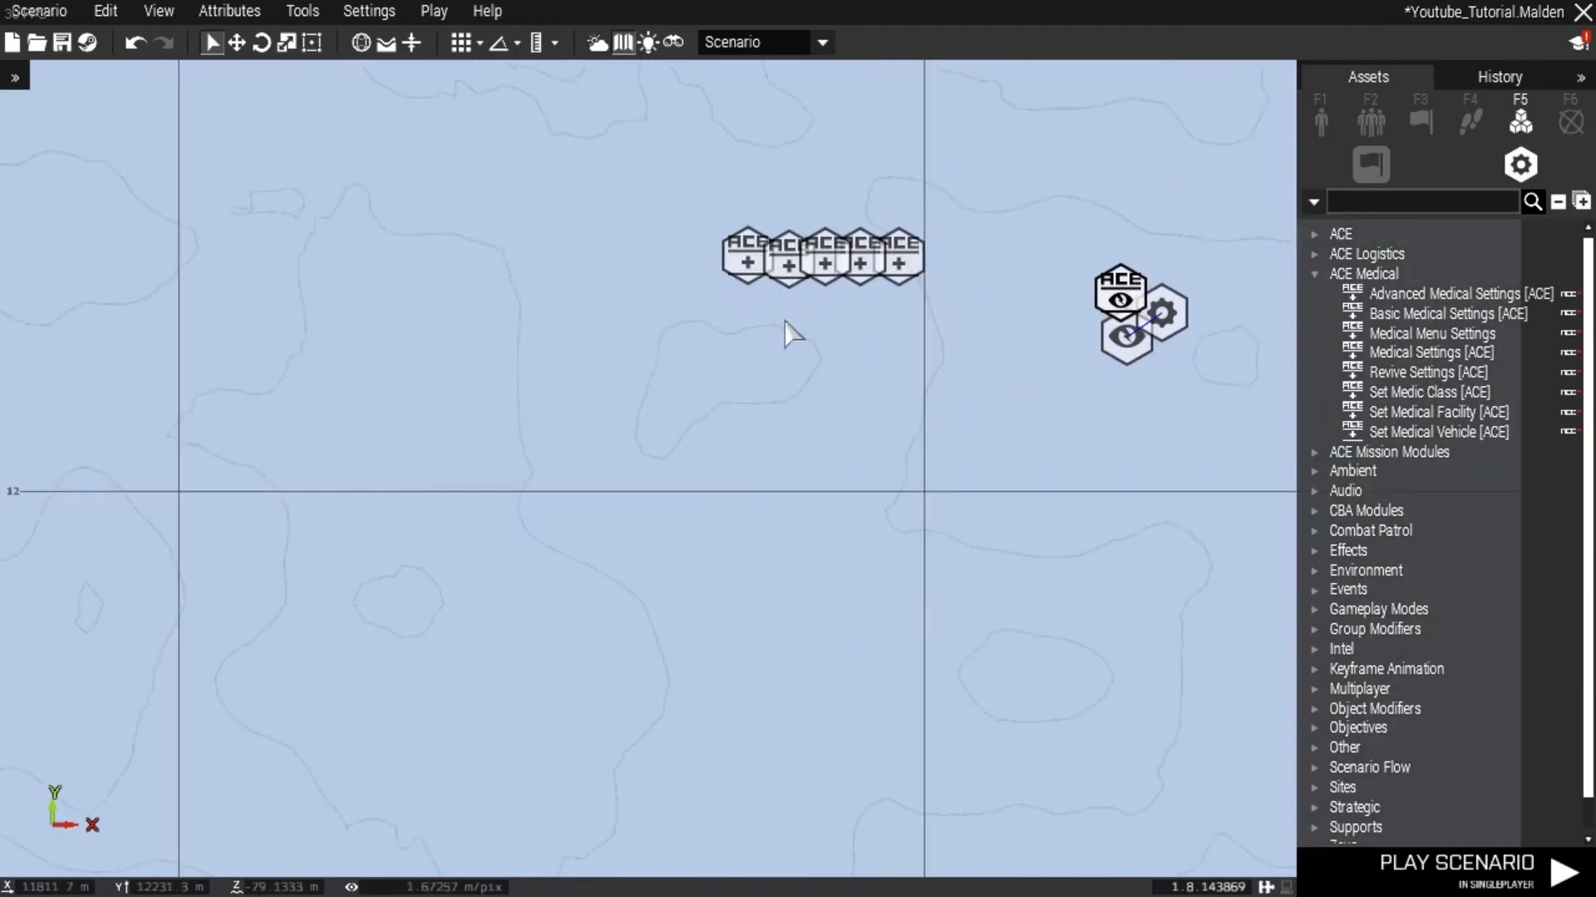
scroll(787, 329, up, 3)
right_drag(735, 416, 865, 456)
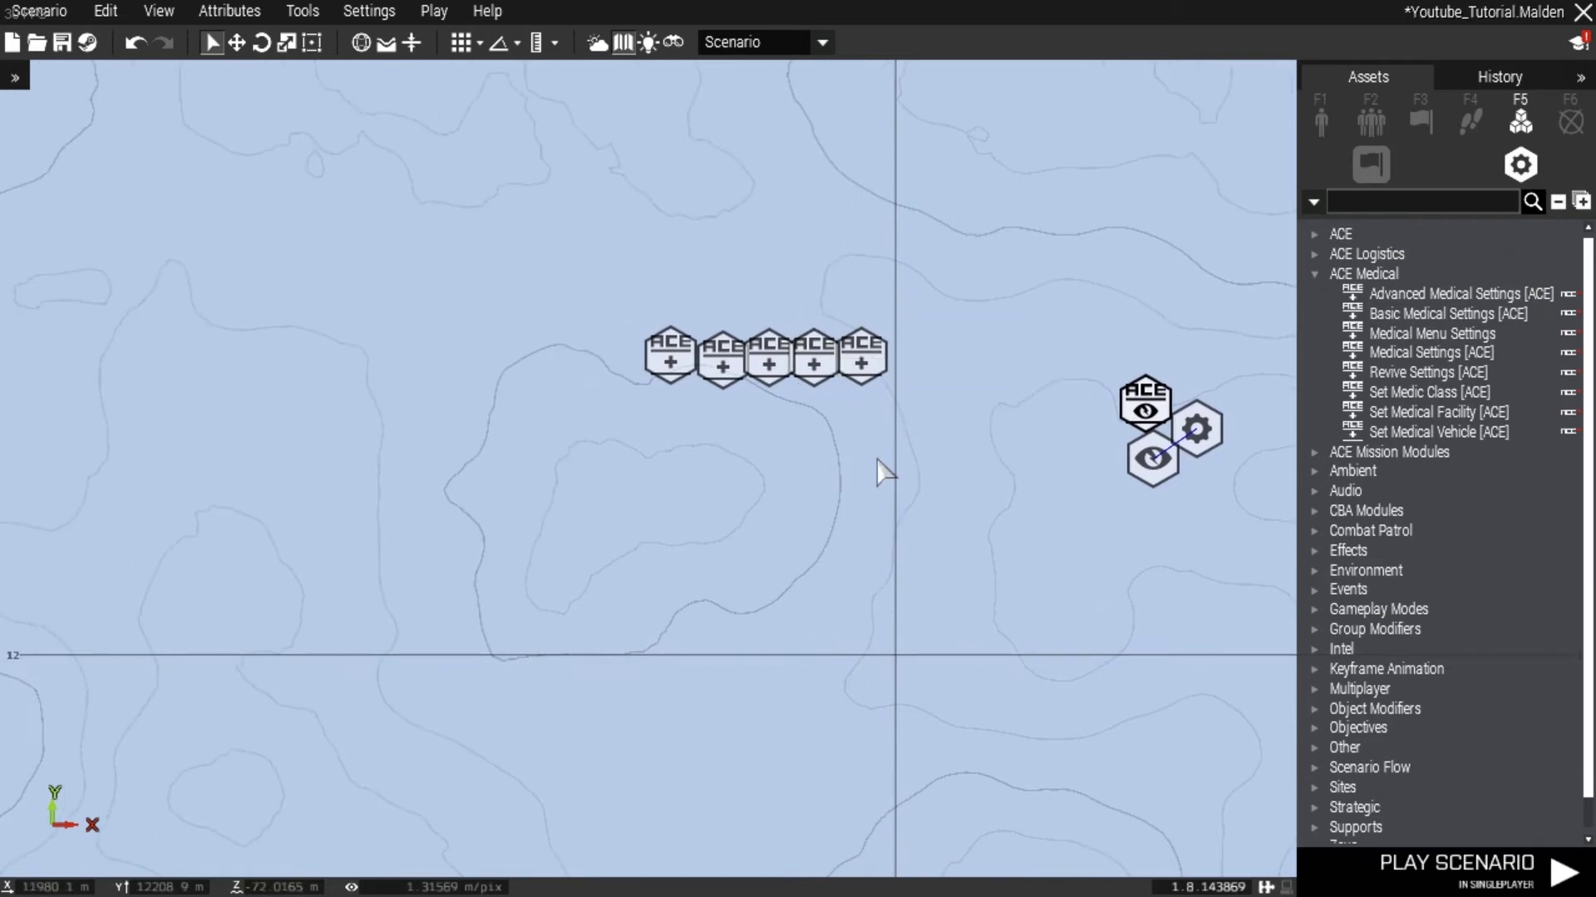
scroll(879, 466, down, 2)
right_drag(833, 591, 936, 299)
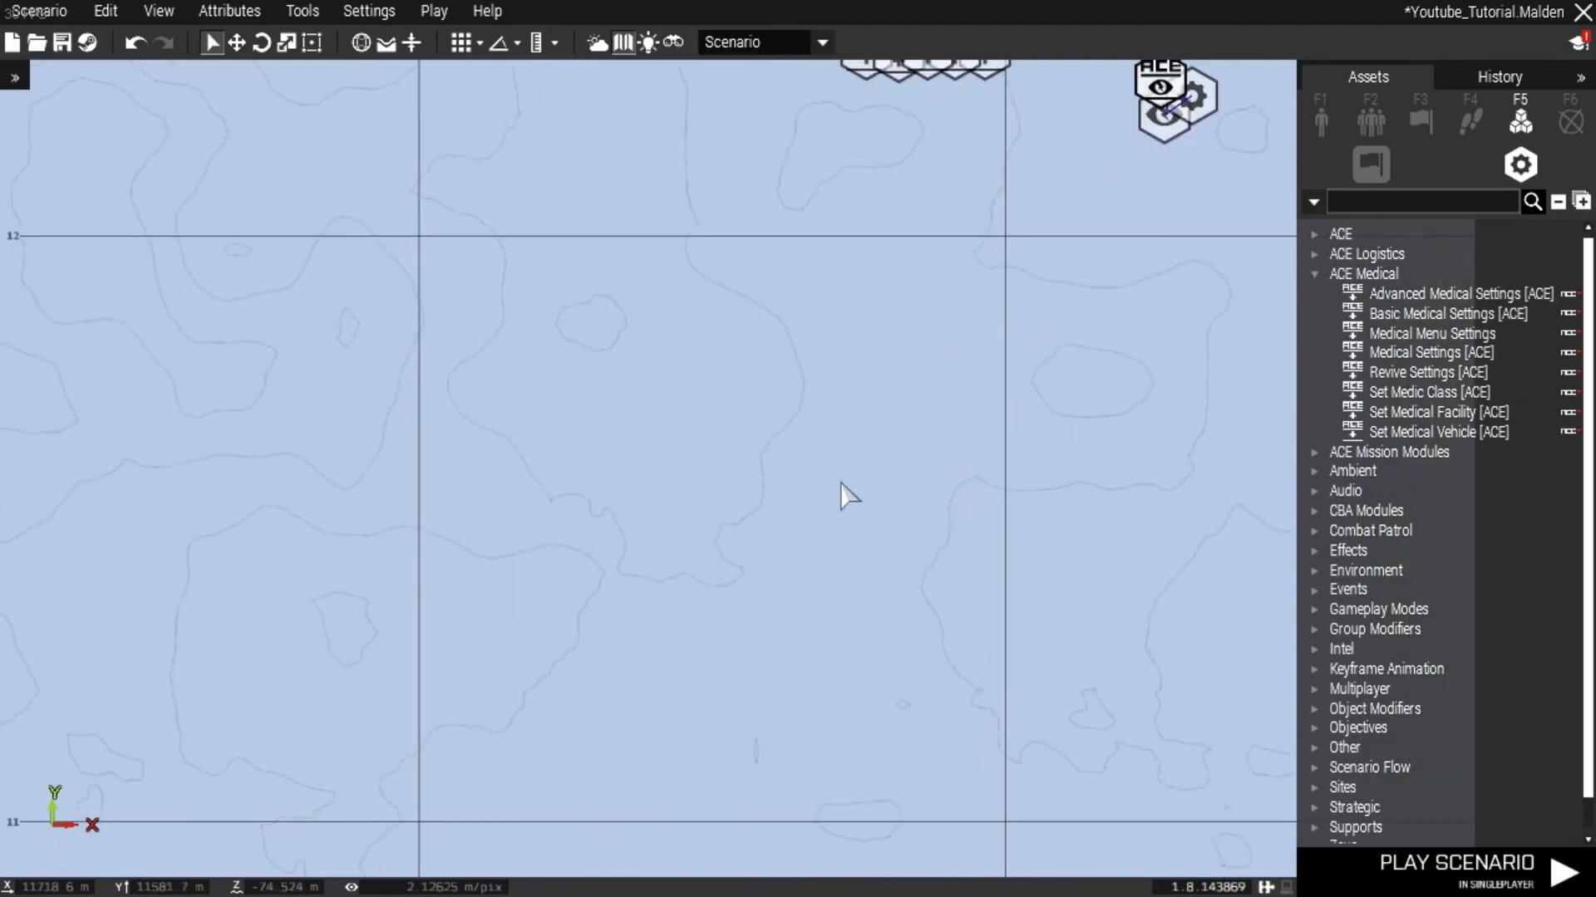
scroll(841, 482, down, 1)
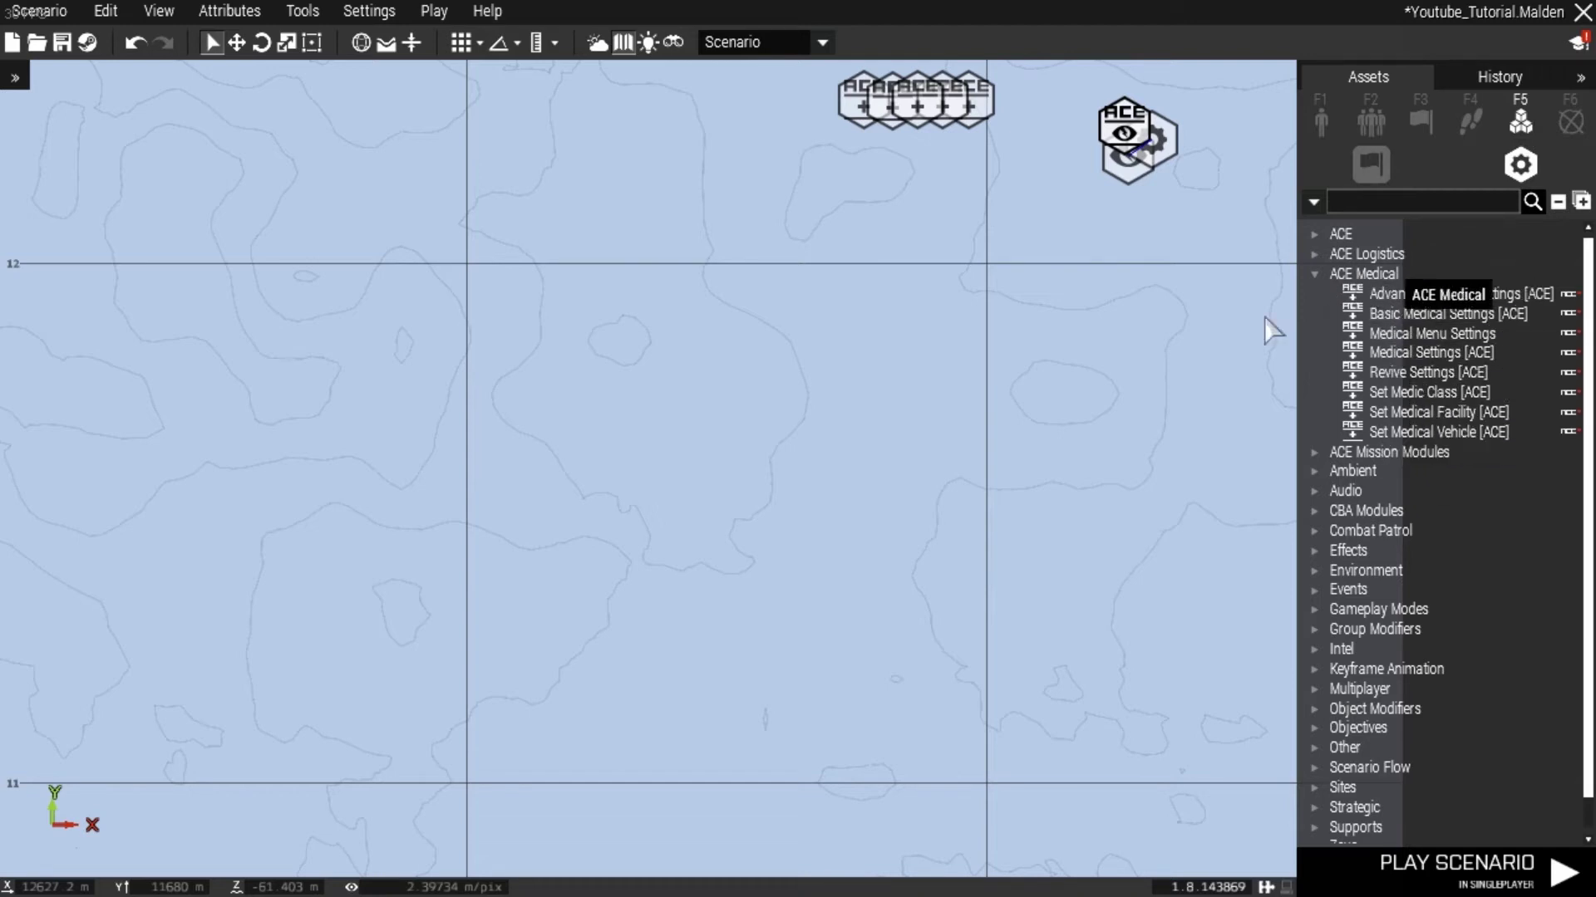
scroll(837, 423, down, 5)
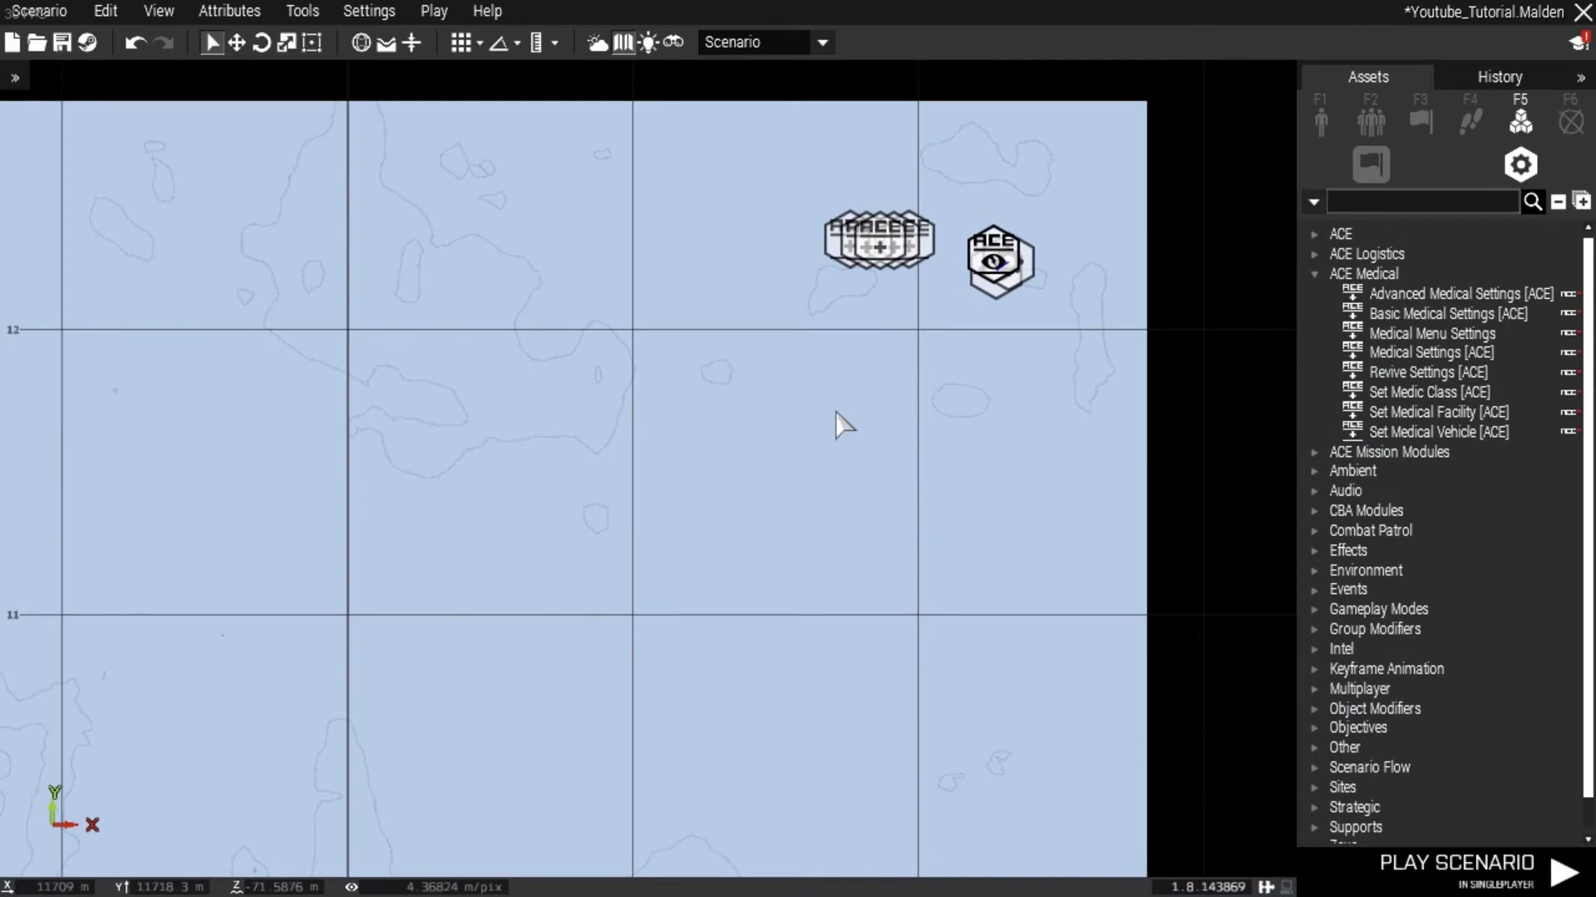
Step: Switch from the map to the 3D view and examine the medical buildings inside the walled compound
key(m)
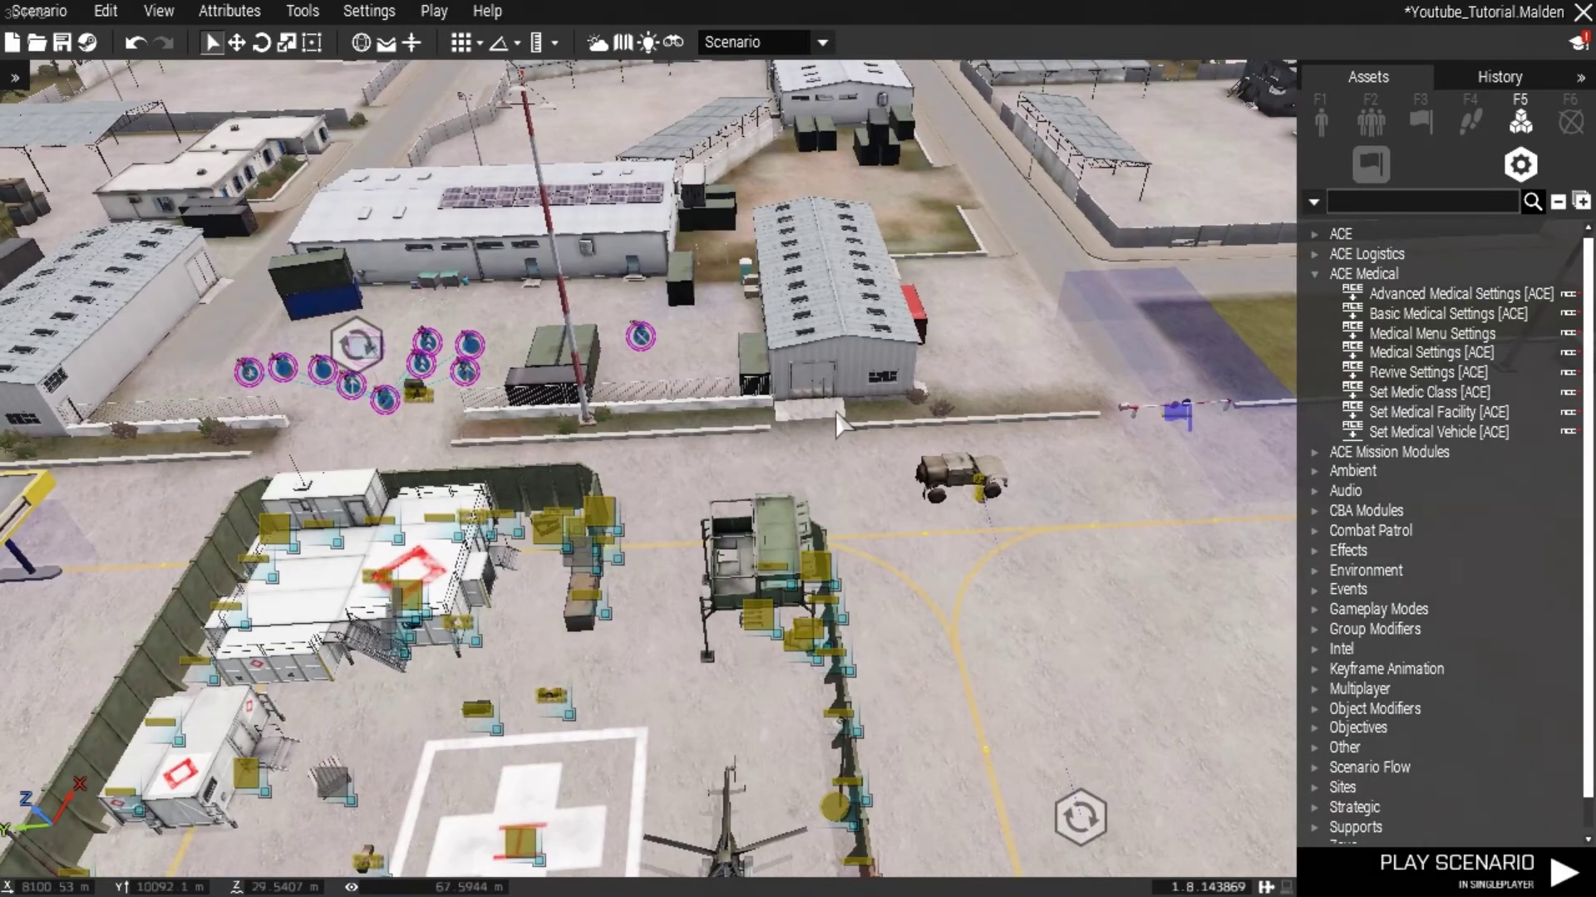
right_drag(1025, 524, 982, 575)
key(a)
key(d)
key(d)
key(a)
key(w)
key(w)
key(d)
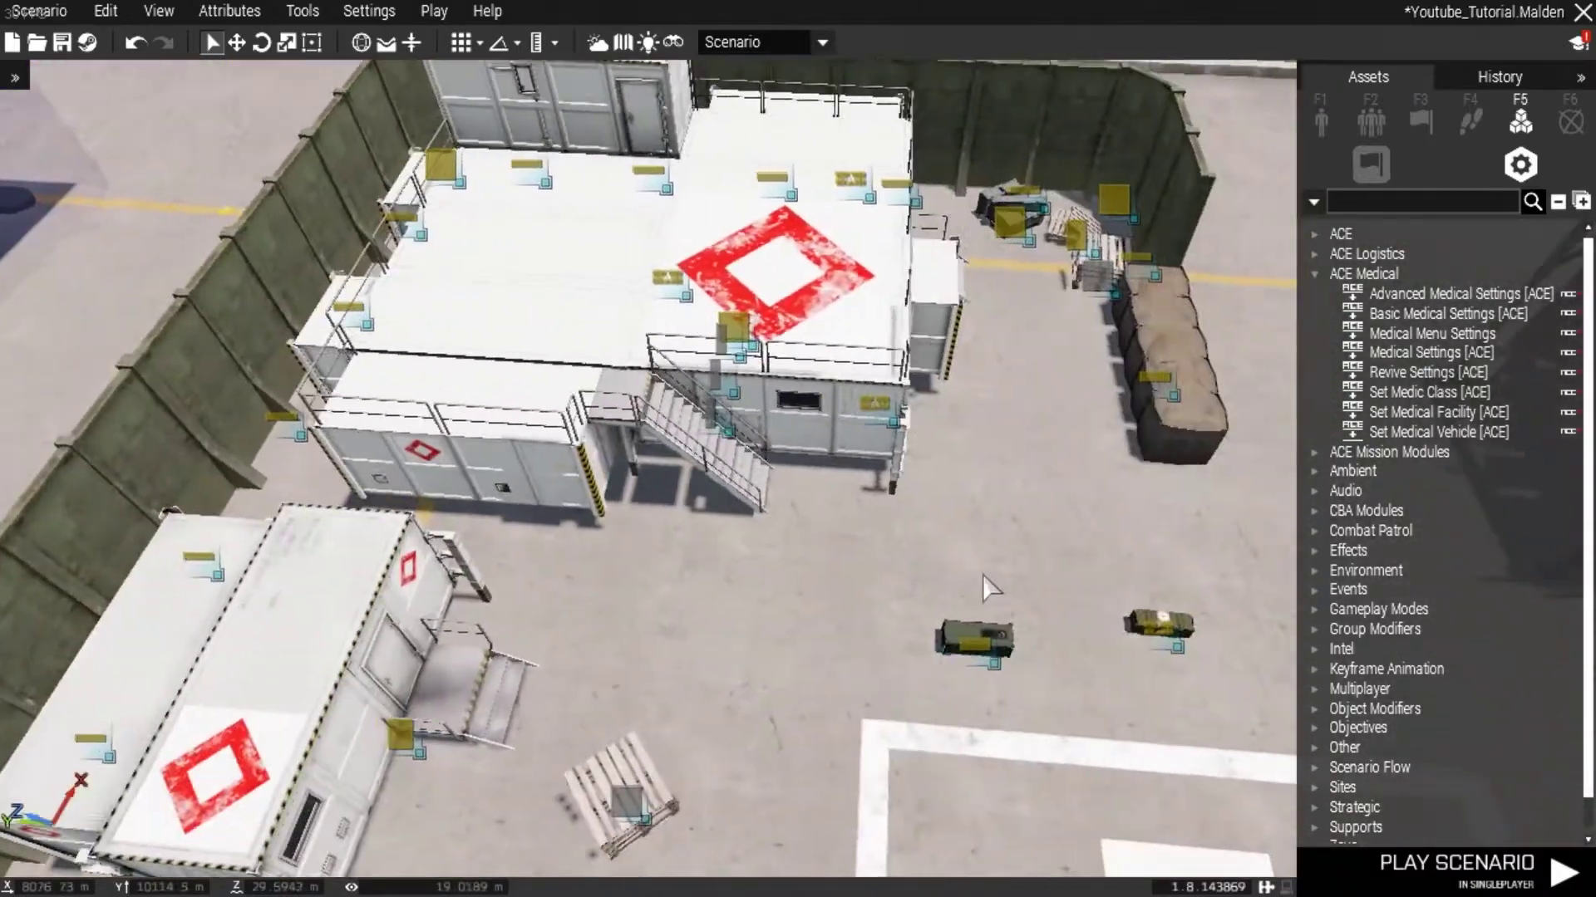
key(w)
scroll(984, 578, down, 3)
scroll(984, 578, up, 4)
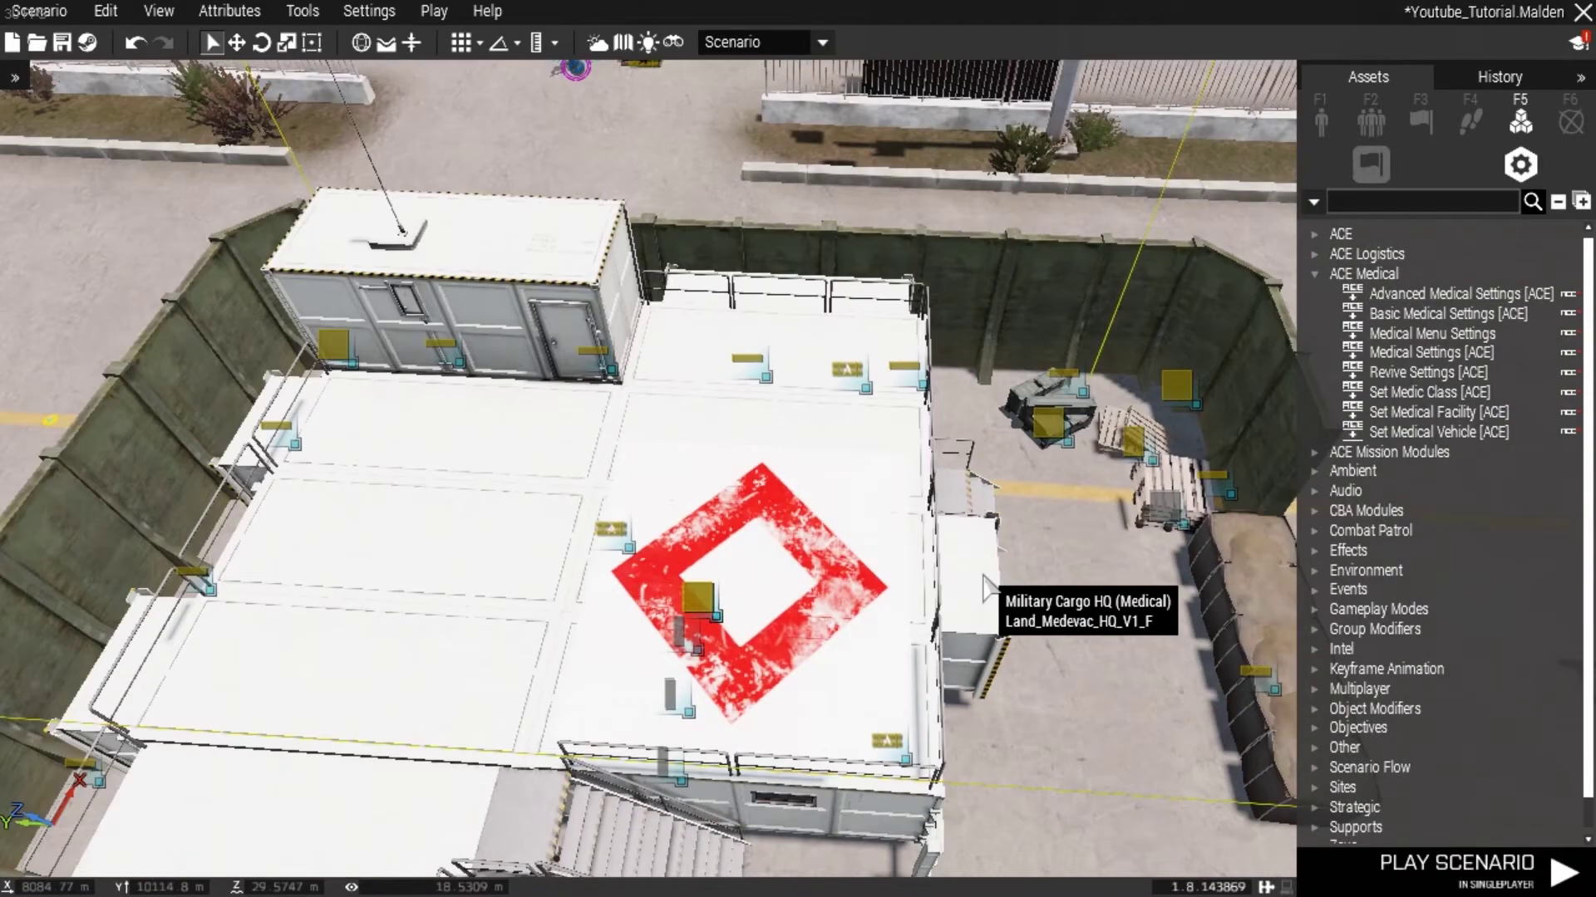
key(s)
key(w)
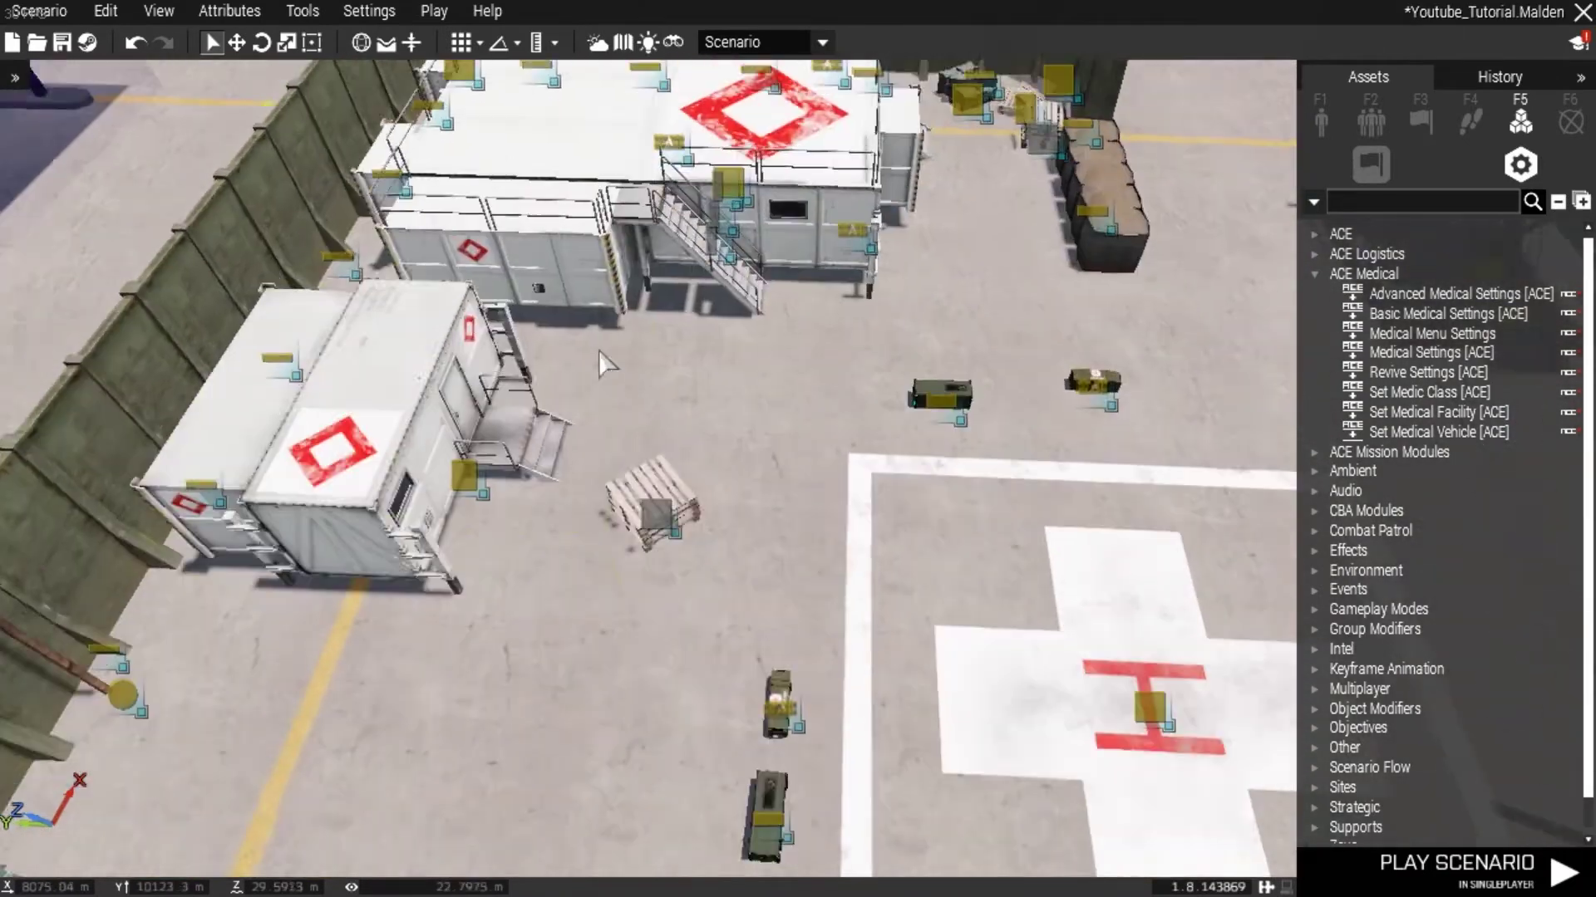
key(w)
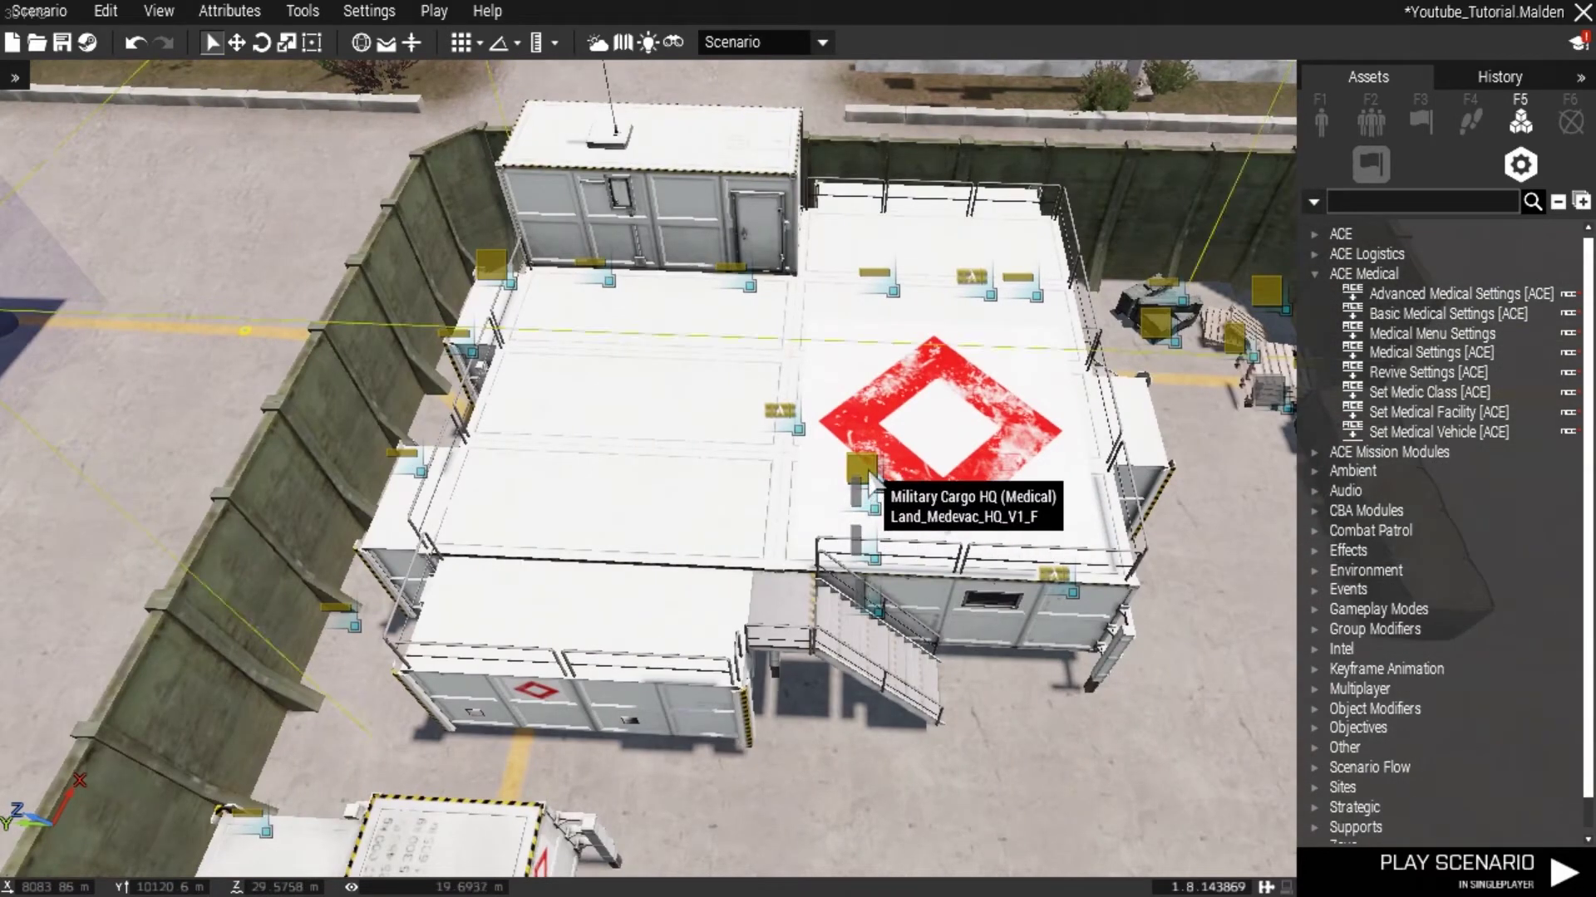
Step: Review the Is Medical Facility option among the ACE Options of the Military Cargo HQ (Medical) building and close its attributes
double_click(869, 474)
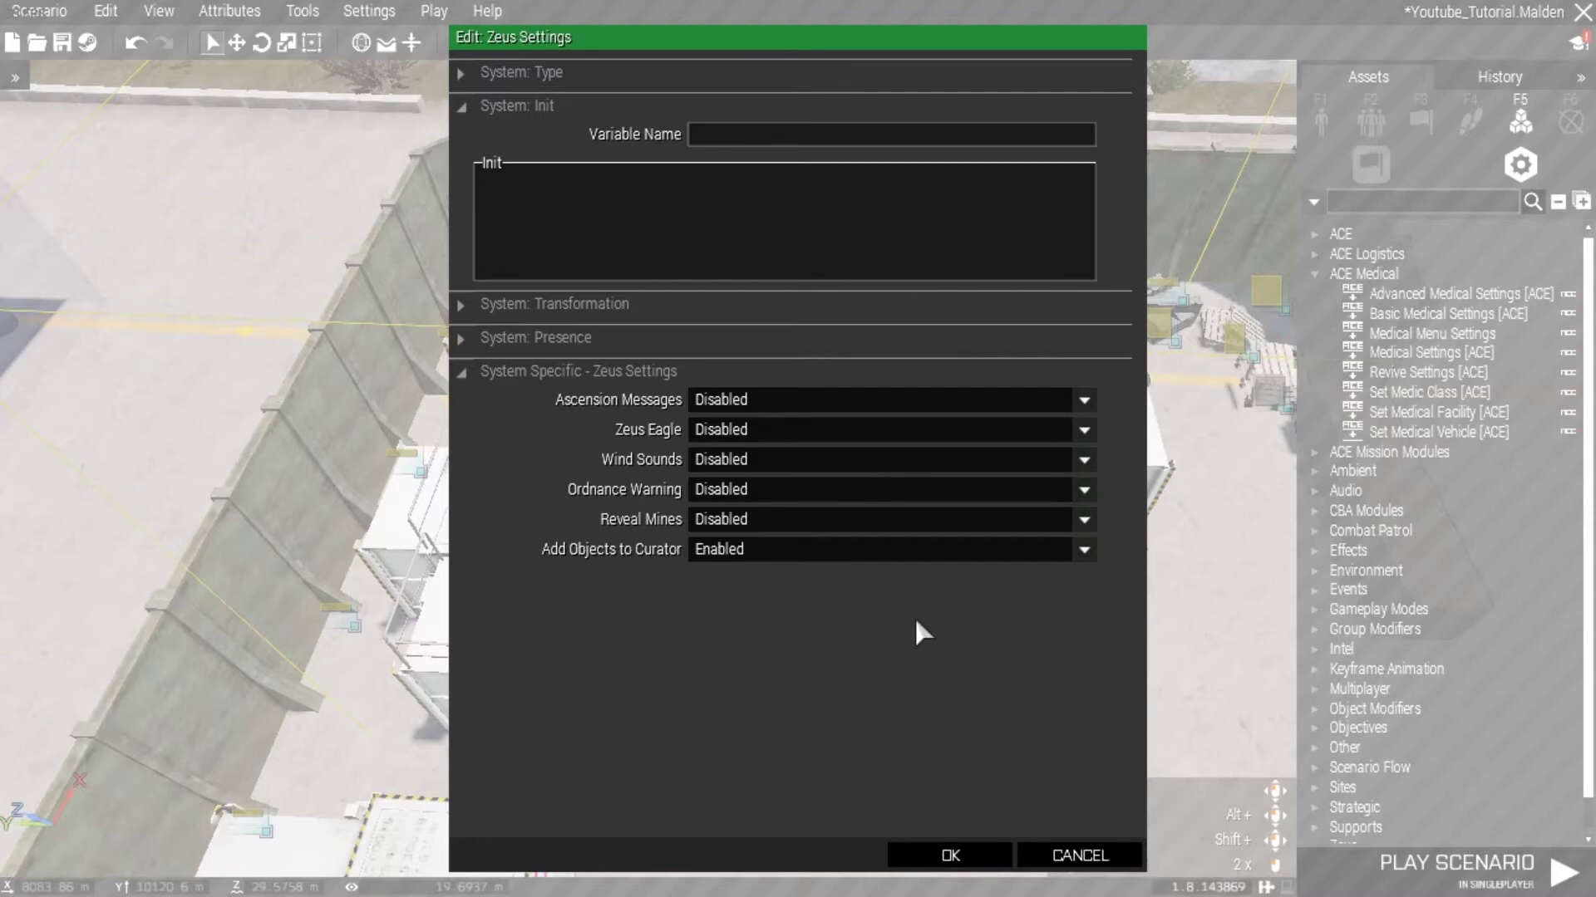
click(1109, 851)
key(d)
right_drag(1094, 773, 741, 725)
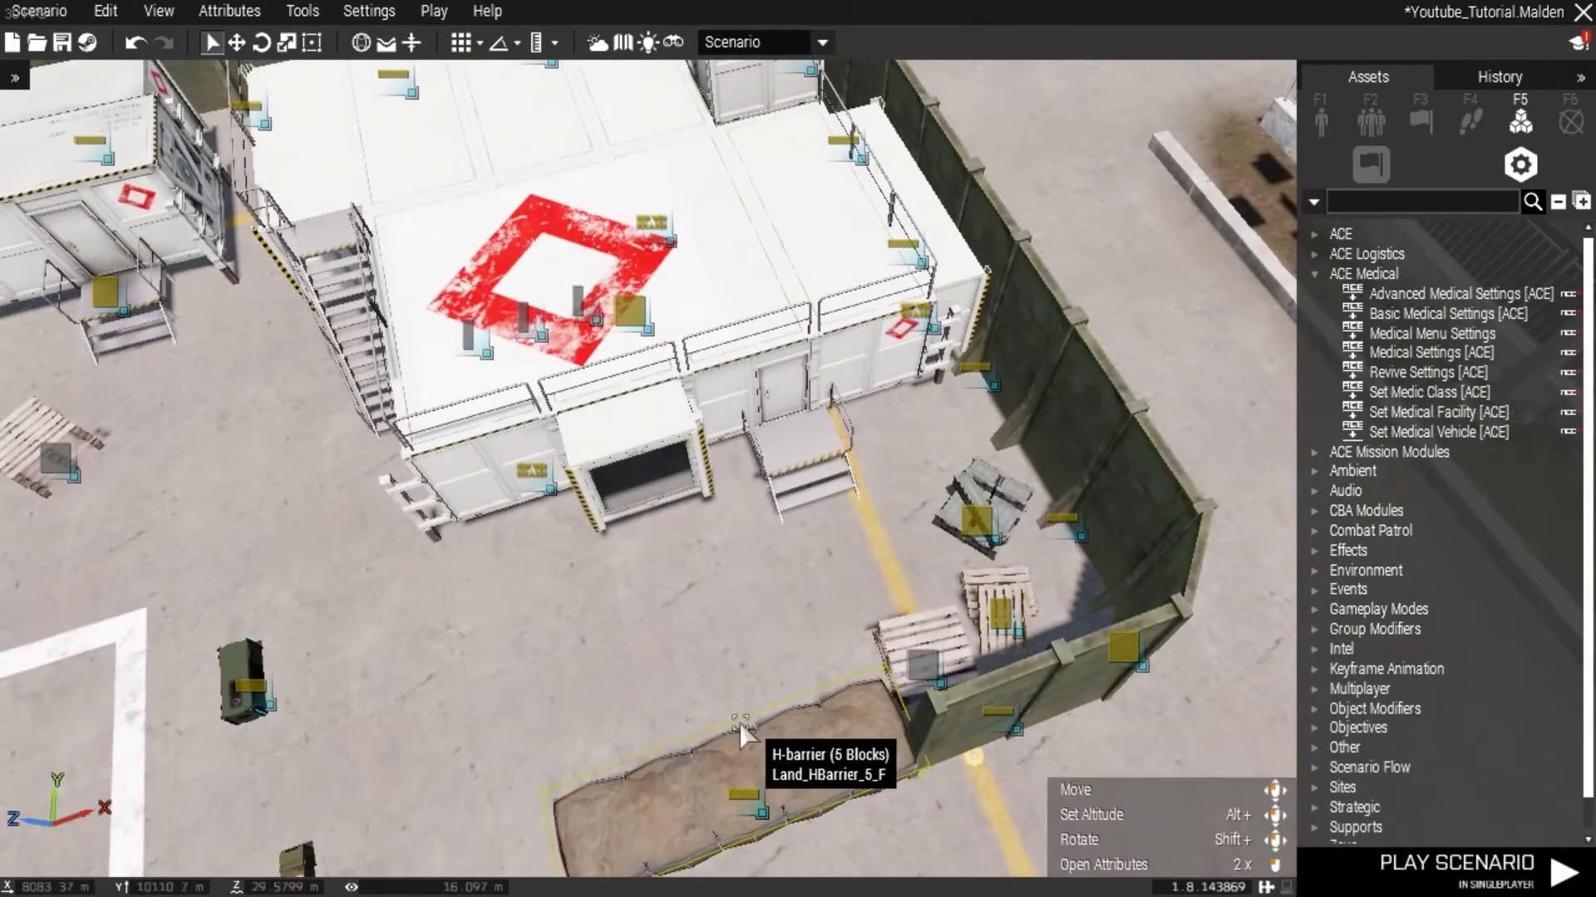
key(w)
key(s)
key(w)
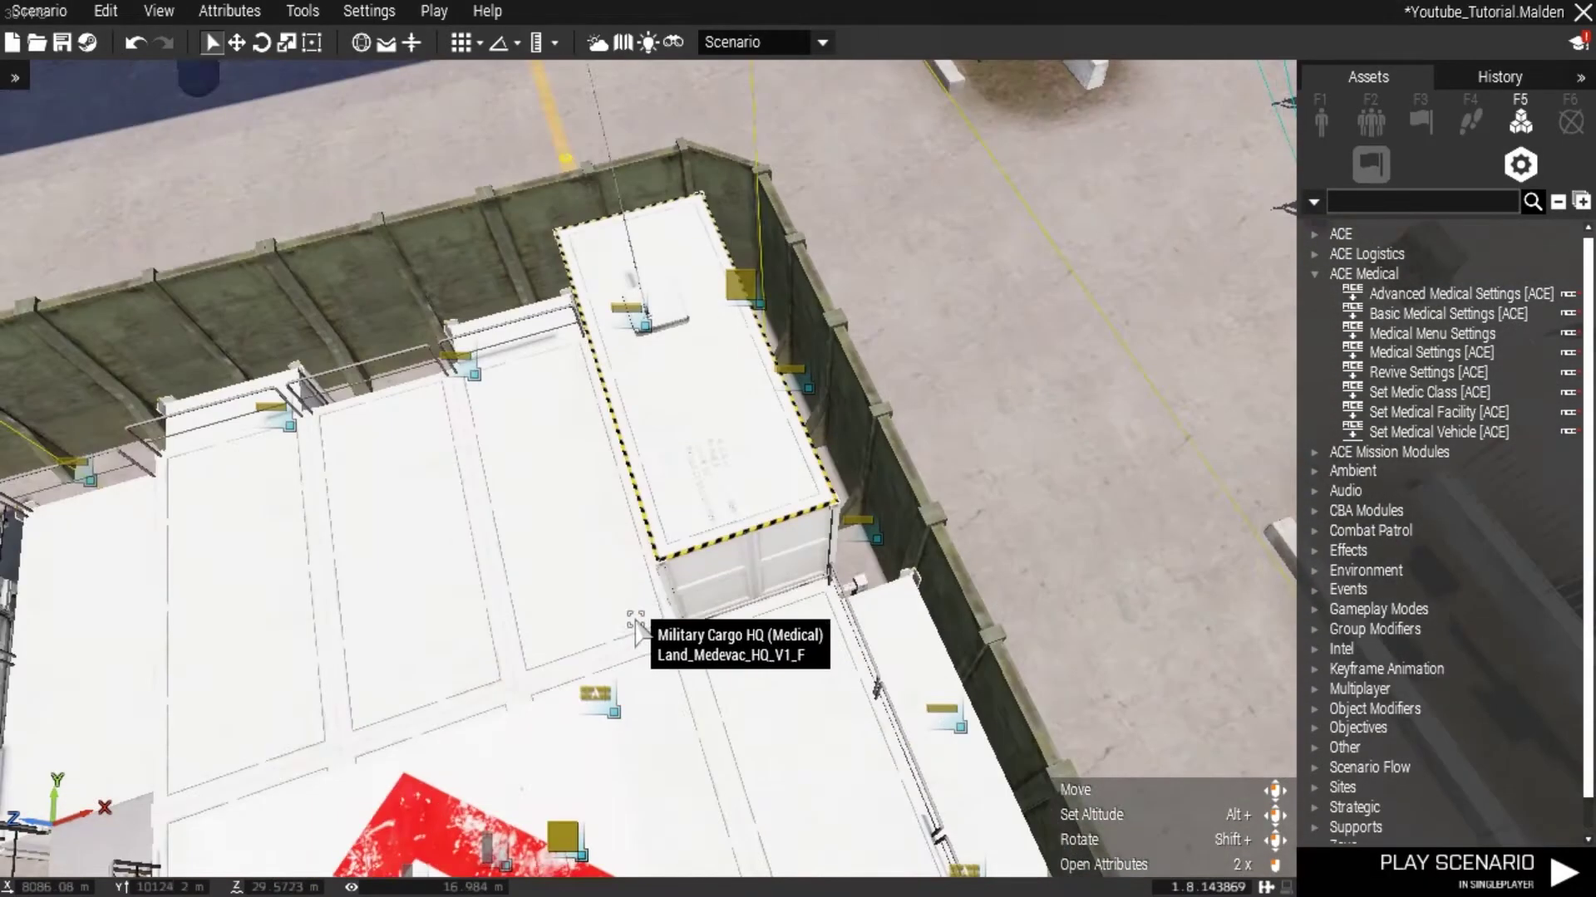
double_click(573, 835)
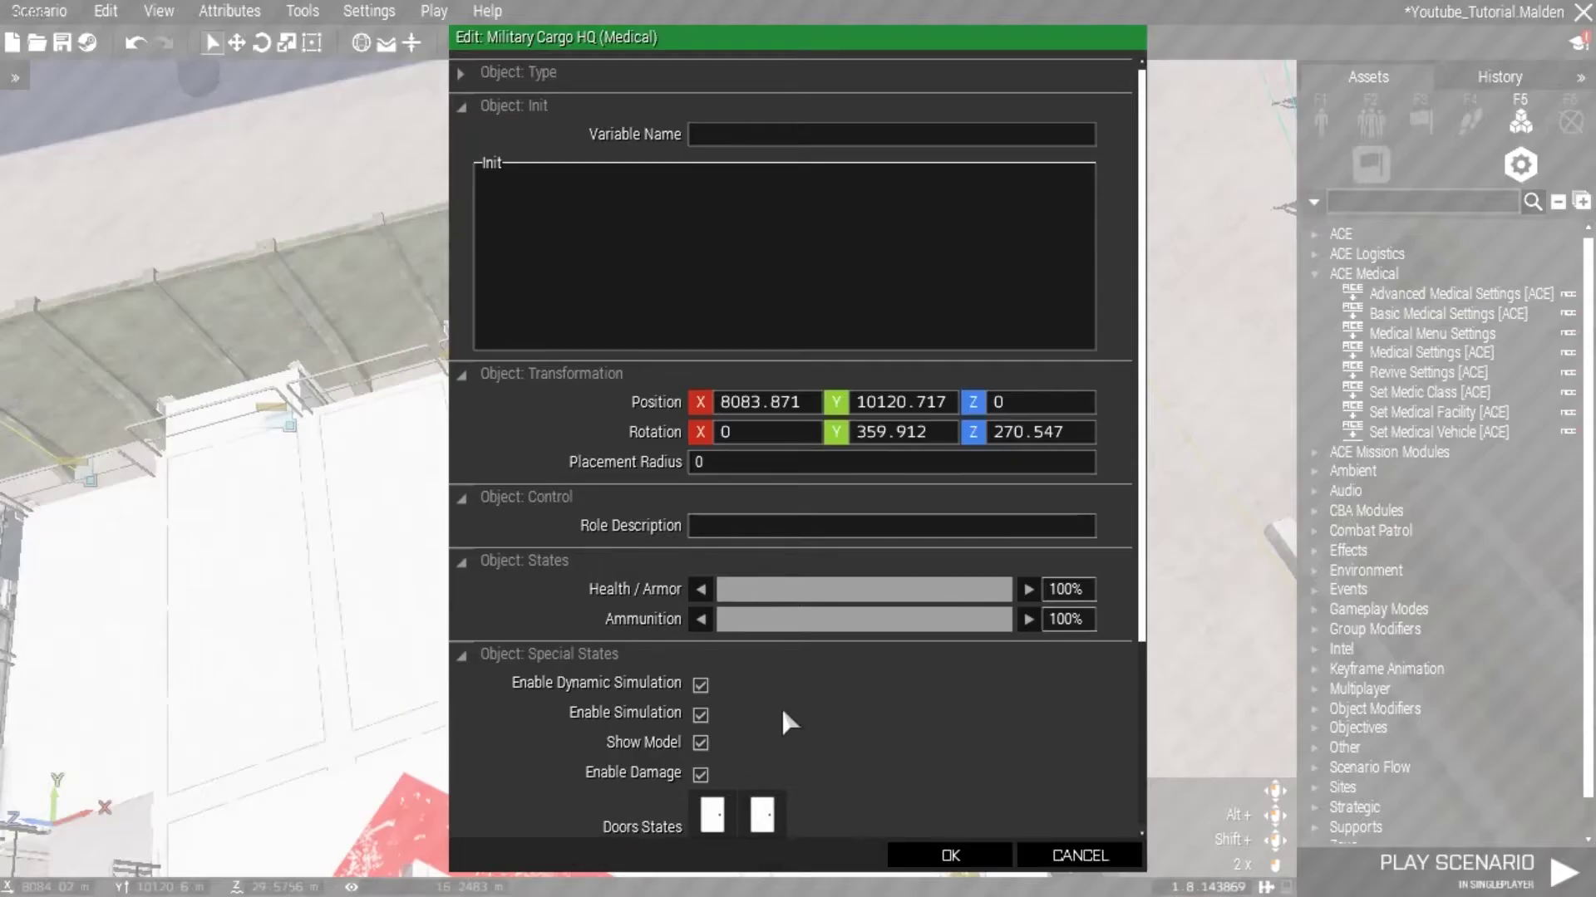
scroll(856, 682, down, 3)
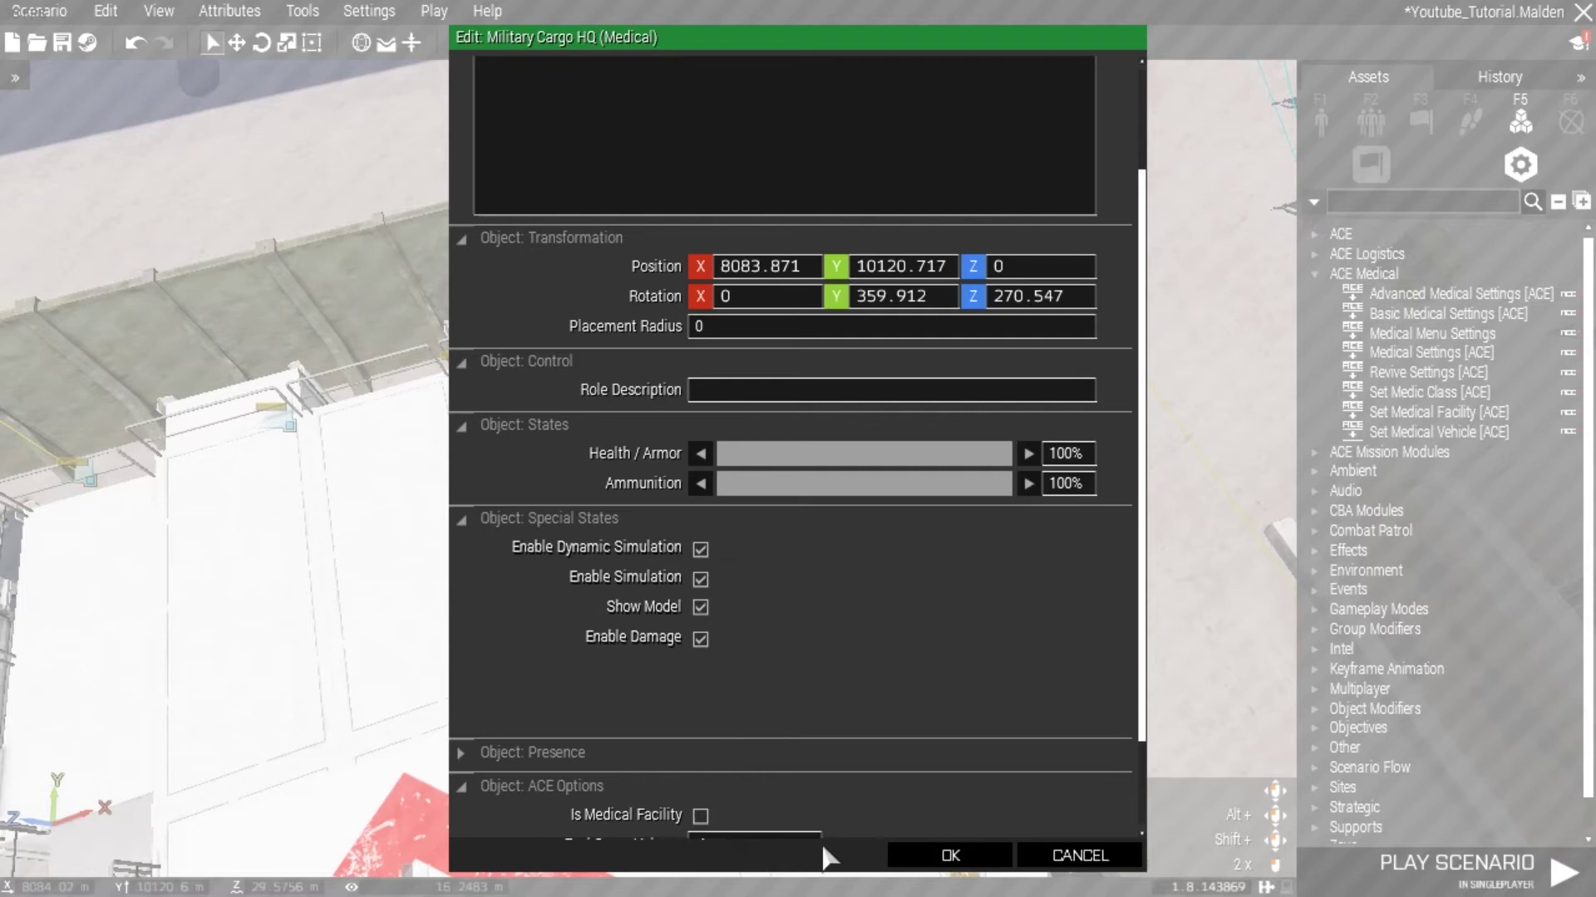
scroll(954, 736, down, 3)
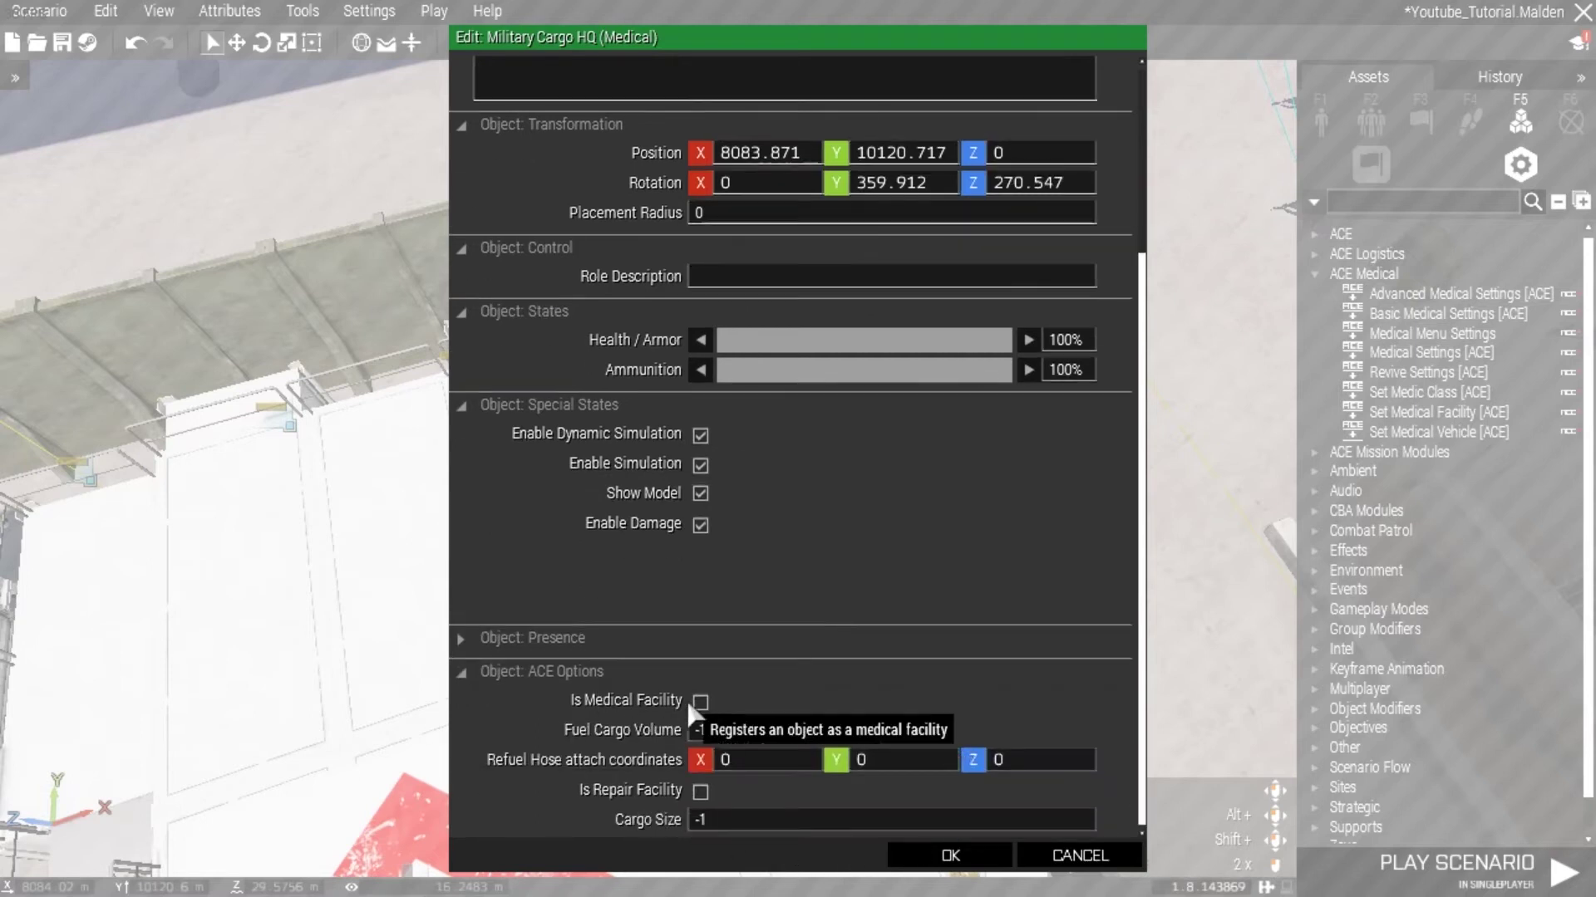
click(936, 861)
Step: Place a Set Medical Facility [ACE] module on the tarmac outside the walled medical compound
key(s)
right_drag(759, 718, 1082, 598)
key(a)
key(s)
key(w)
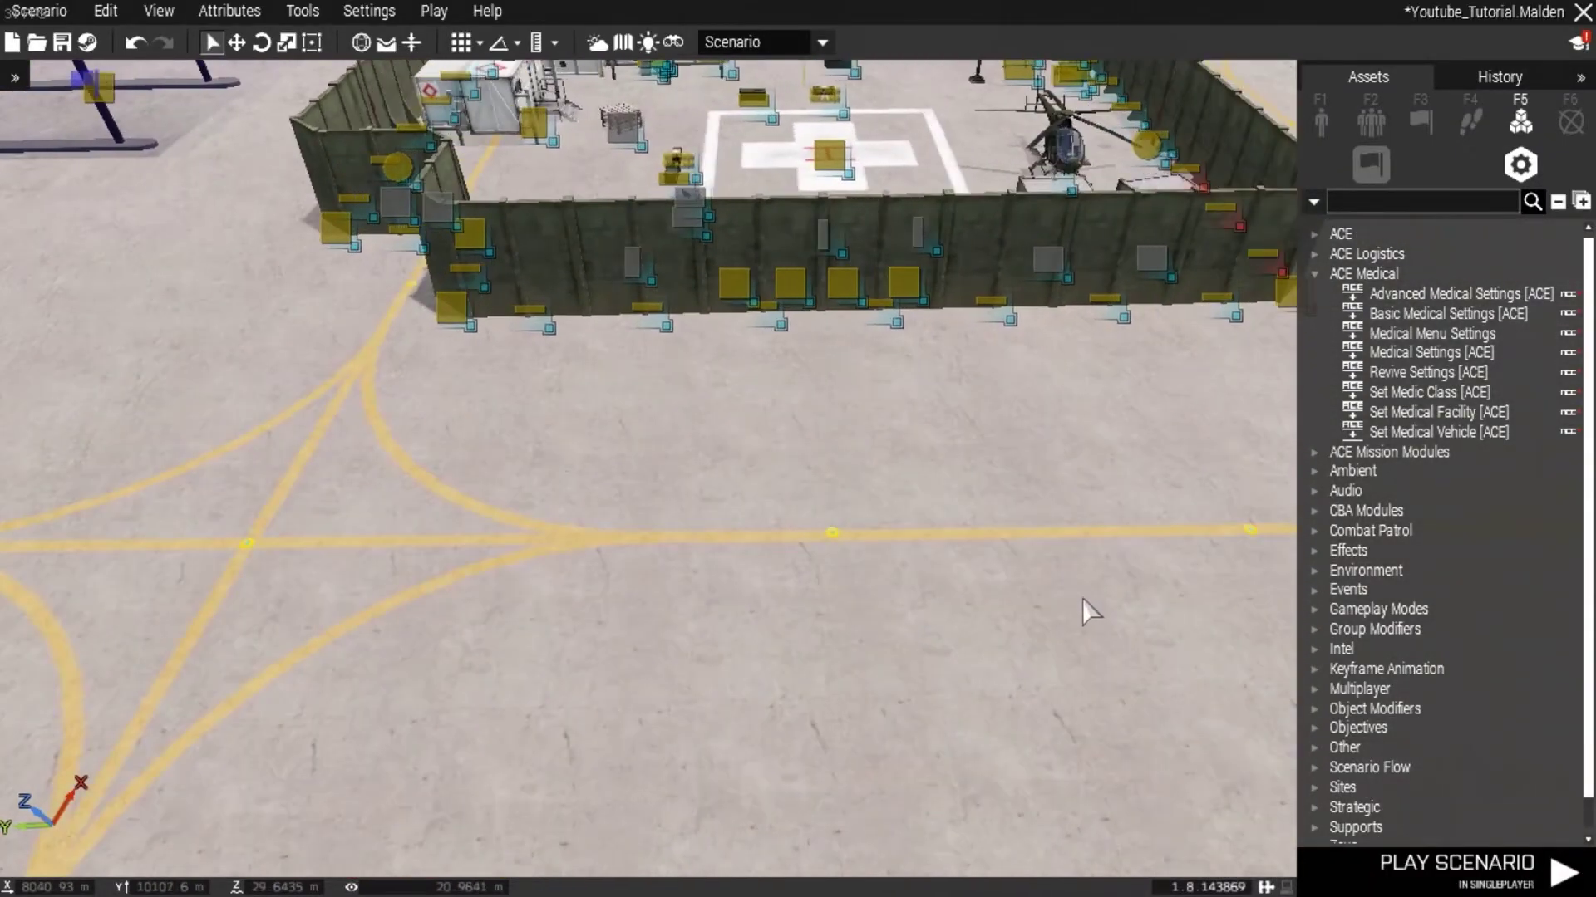
key(d)
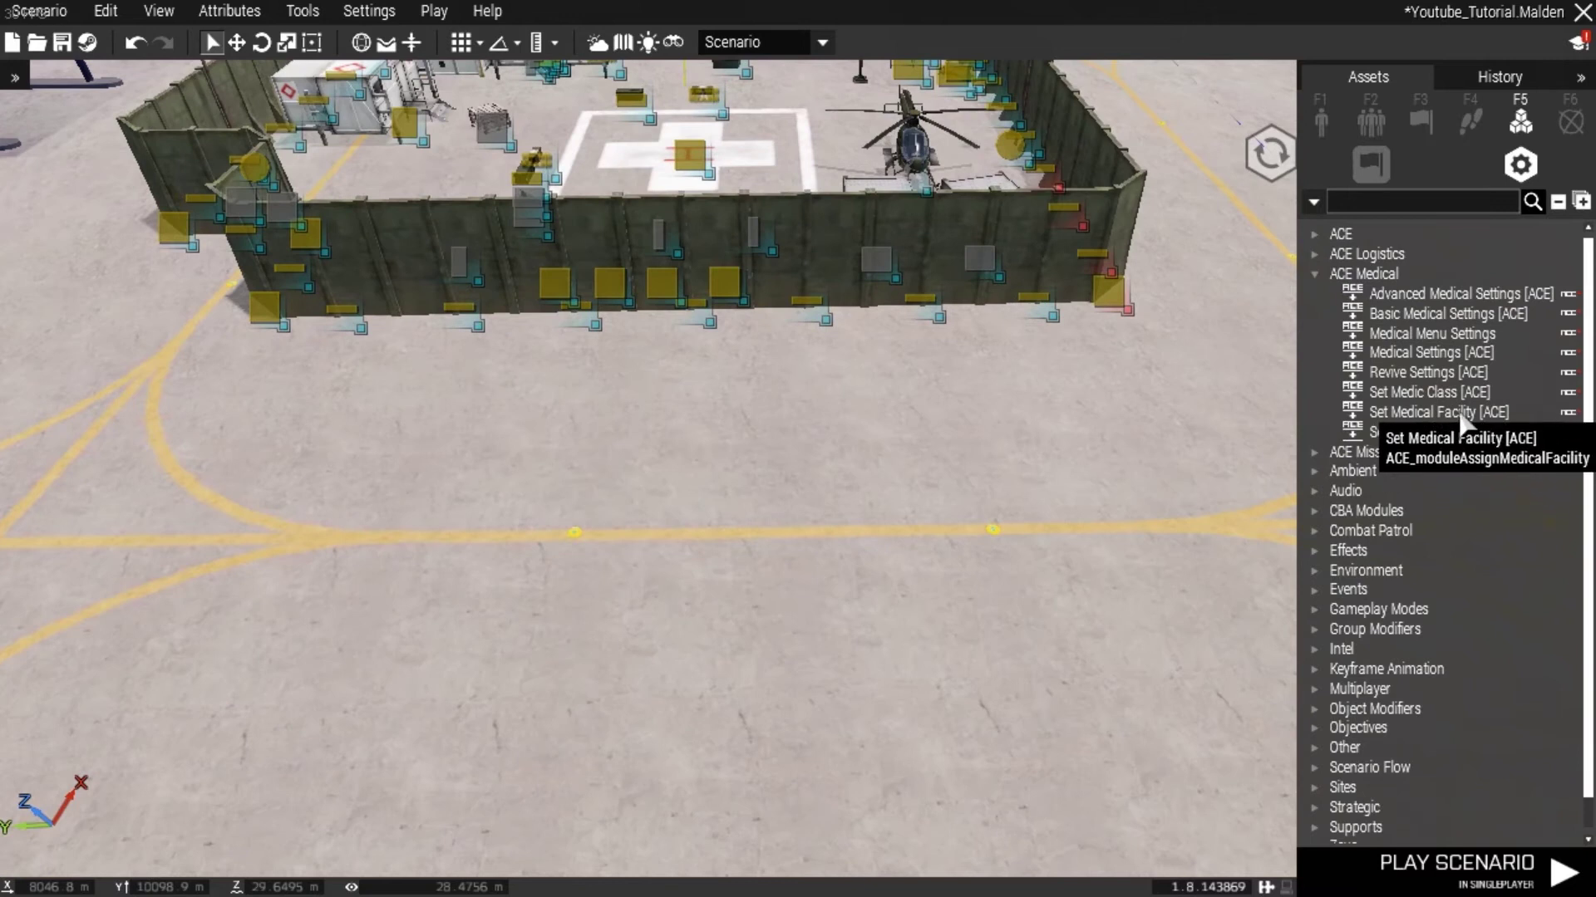
click(597, 567)
Step: Set Is Medical Facility to Enabled in the placed Set Medical Facility [ACE] module and accept the change
key(w)
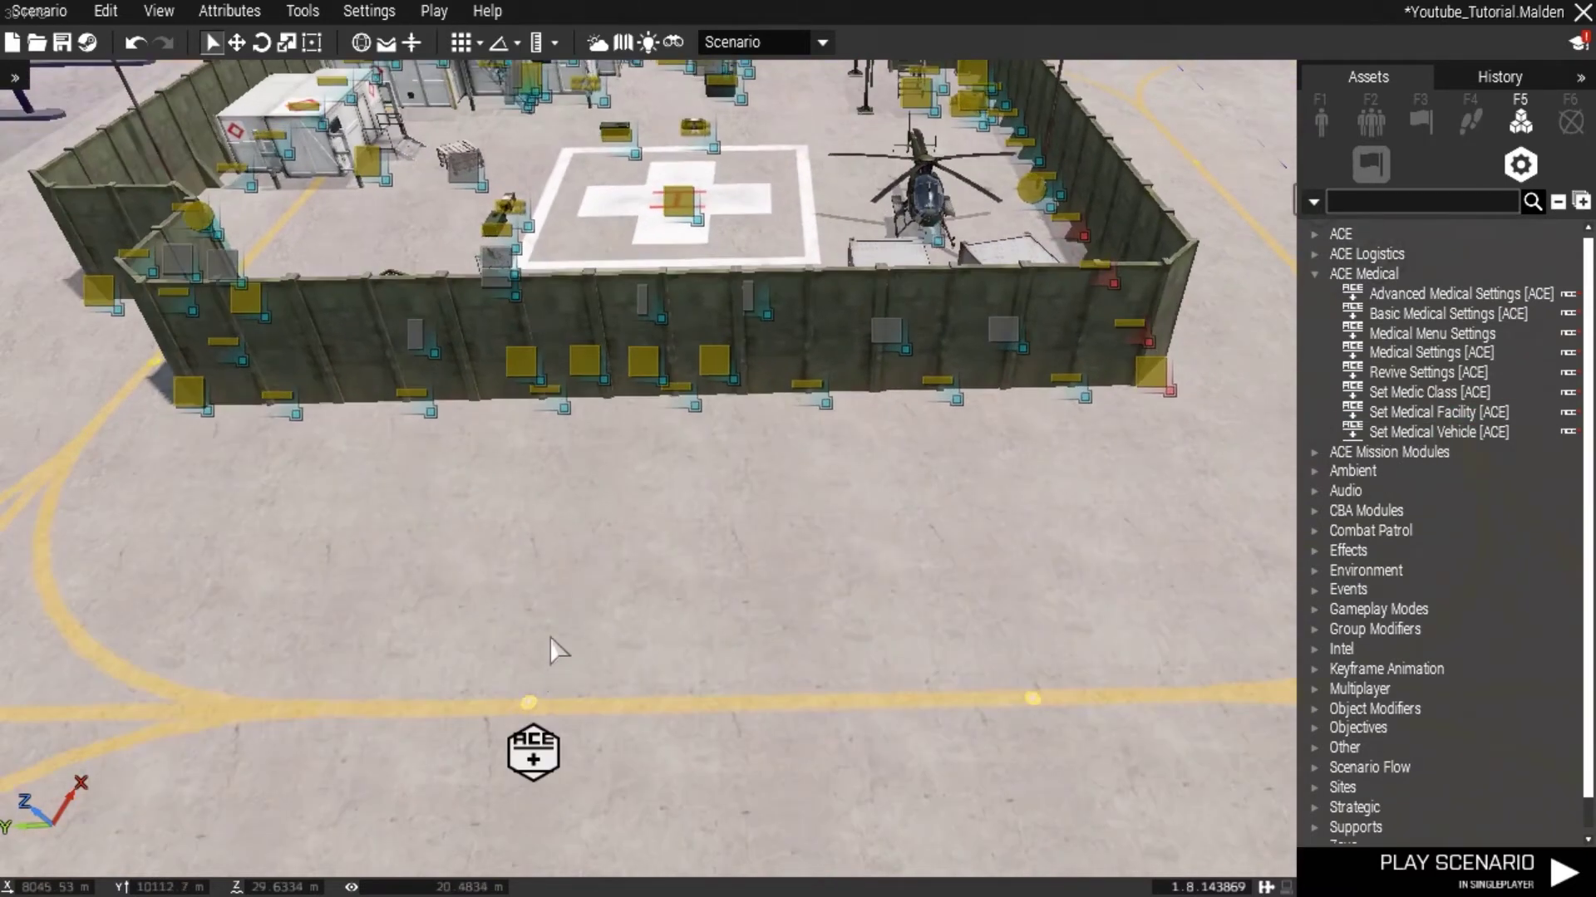
double_click(532, 748)
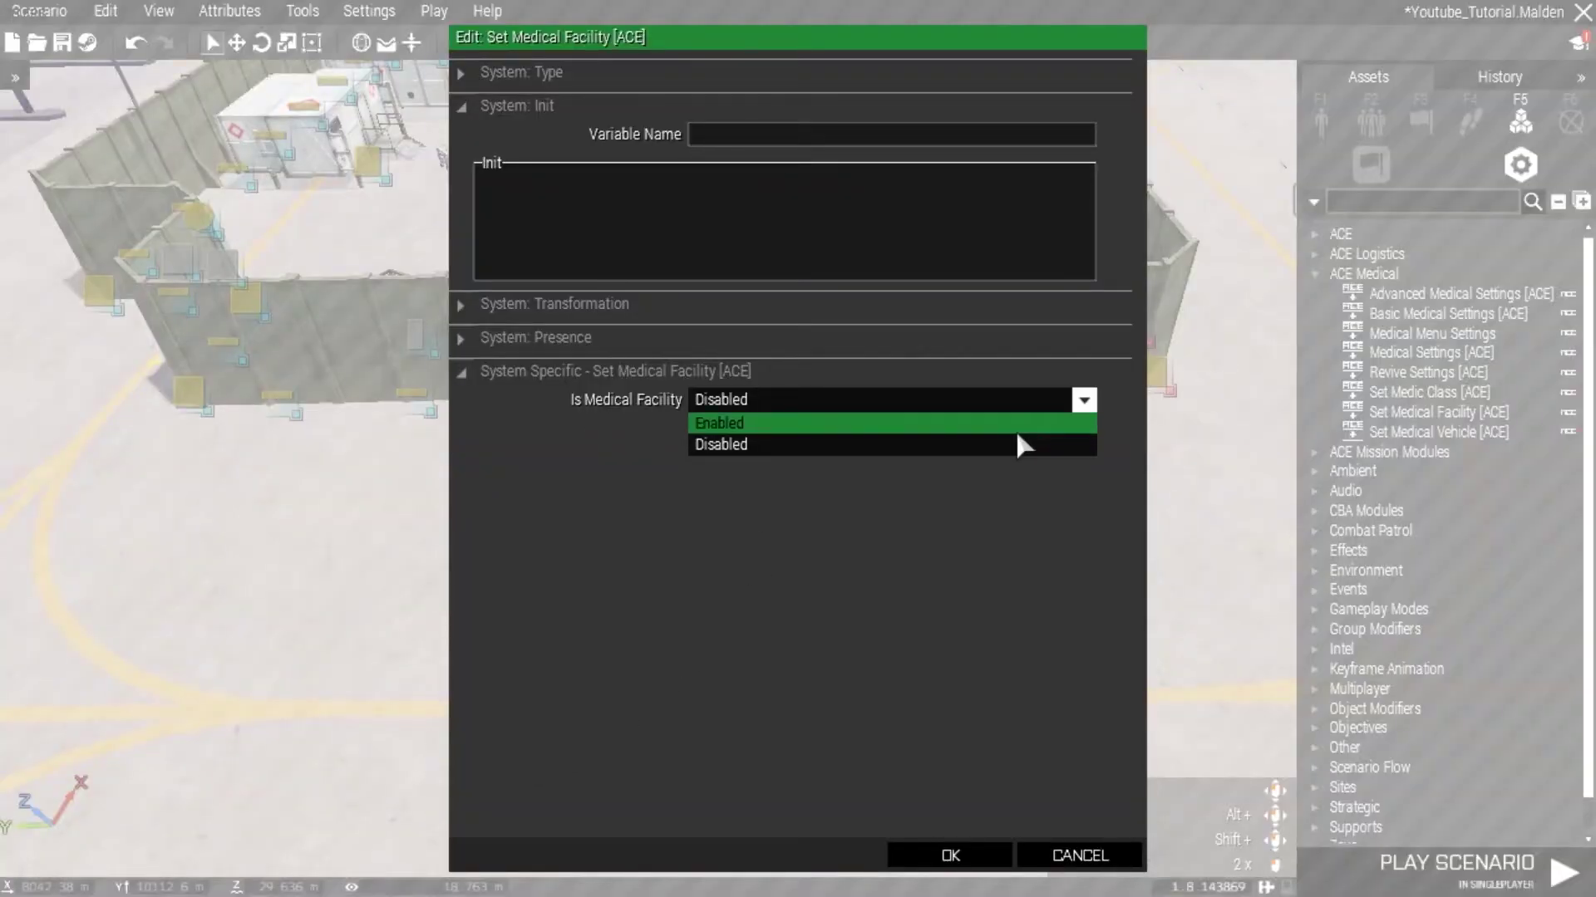
click(1015, 424)
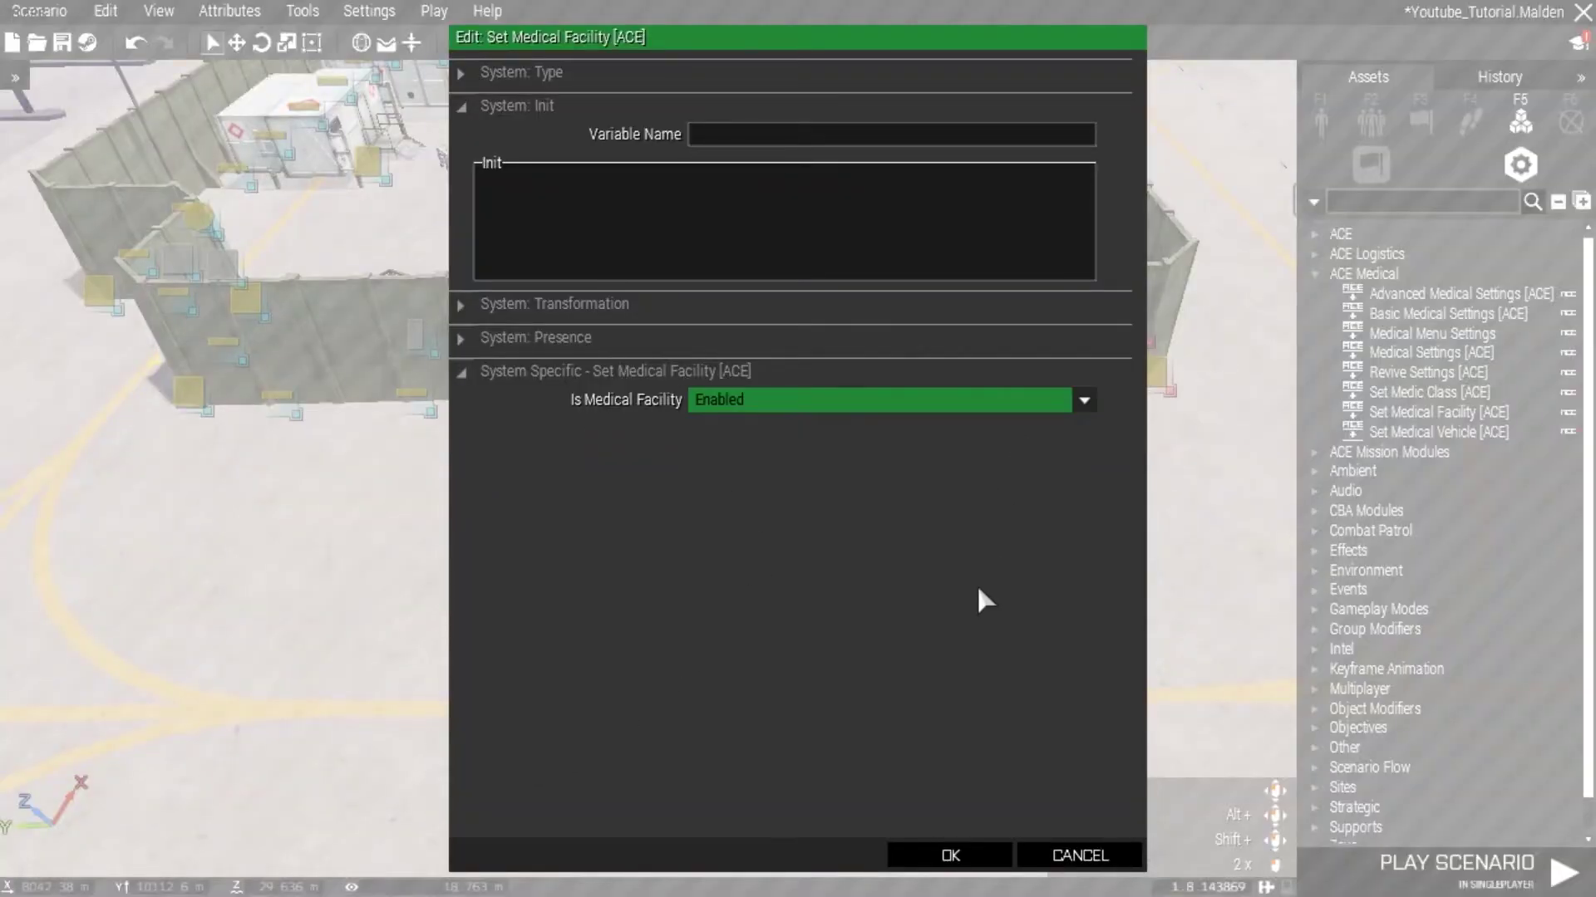
click(973, 849)
Step: Place a 10x10x10 m trigger on the open tarmac outside the compound wall
right_drag(883, 742, 865, 799)
key(w)
key(w)
key(w)
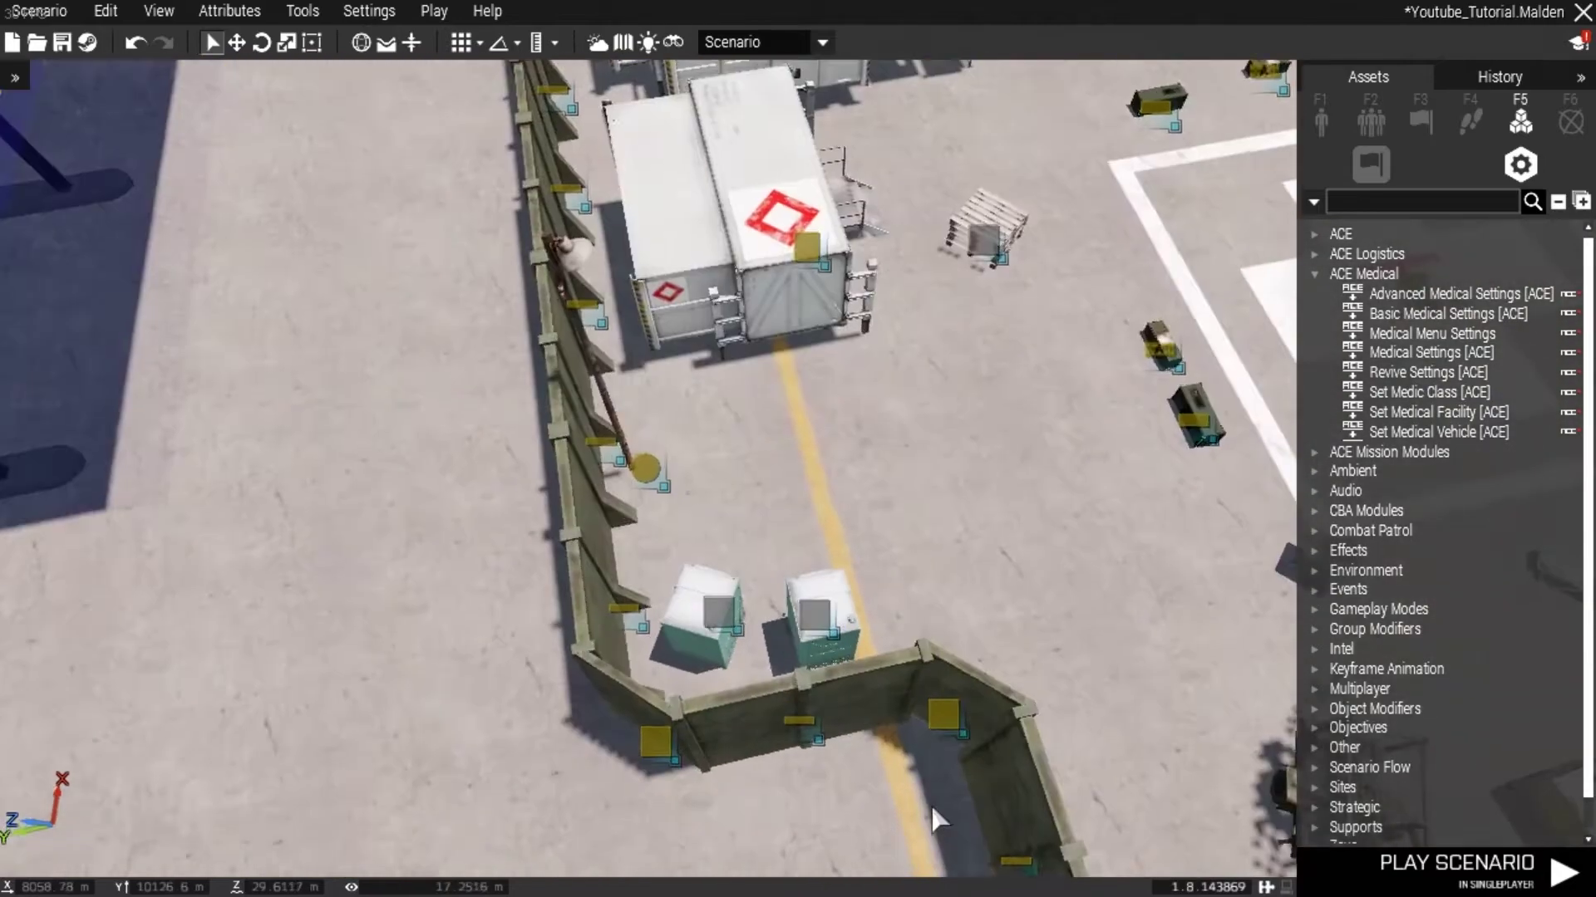
key(w)
key(s)
key(a)
key(s)
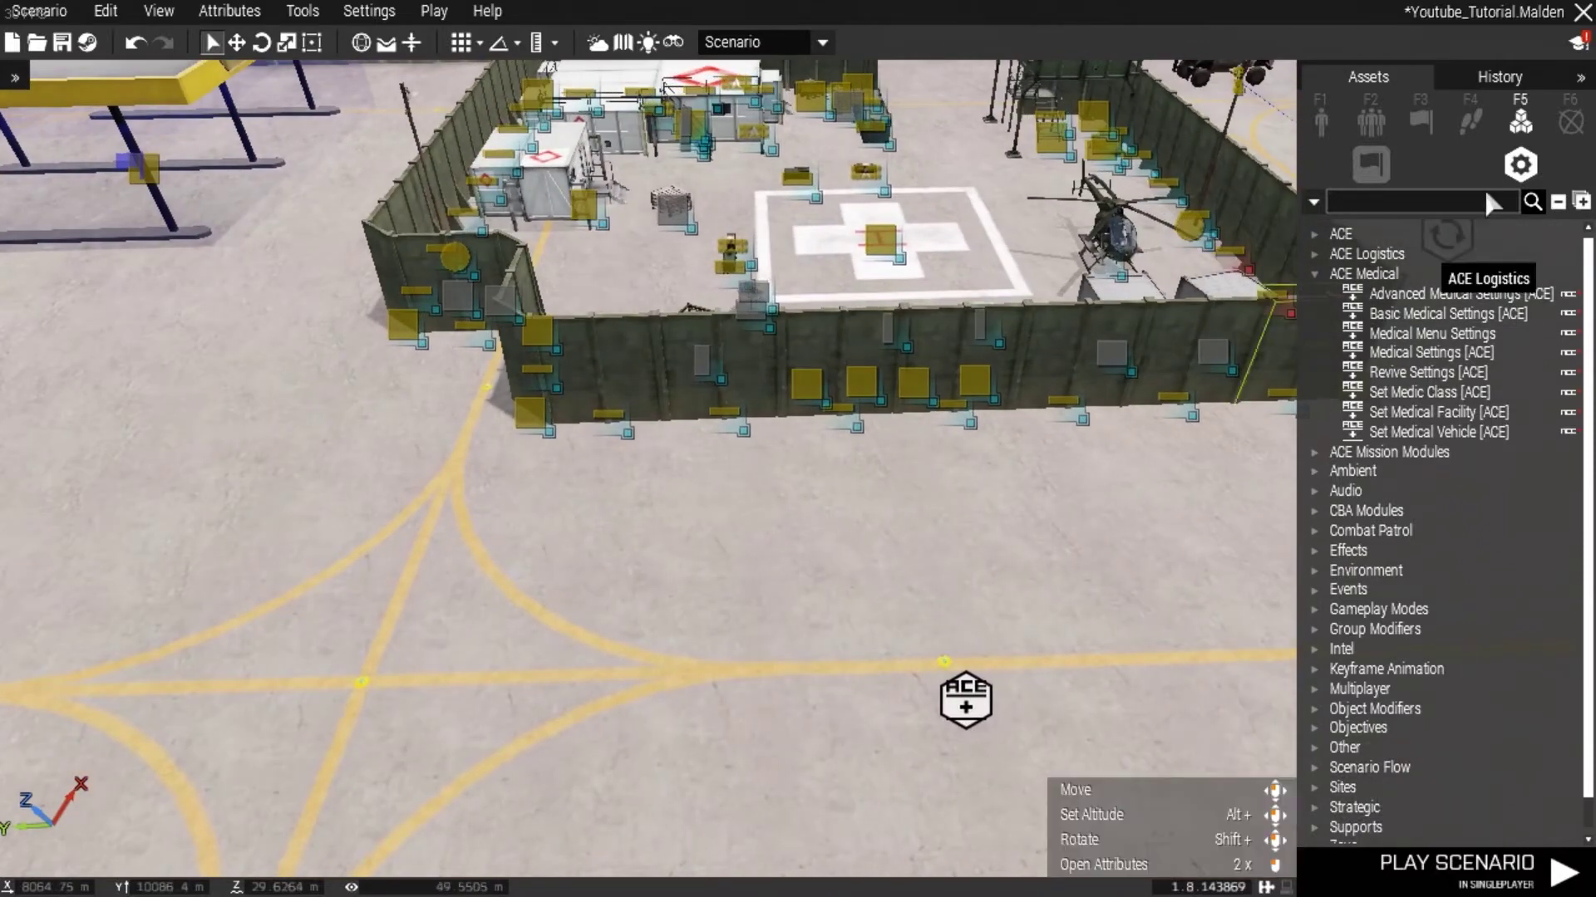
click(1426, 117)
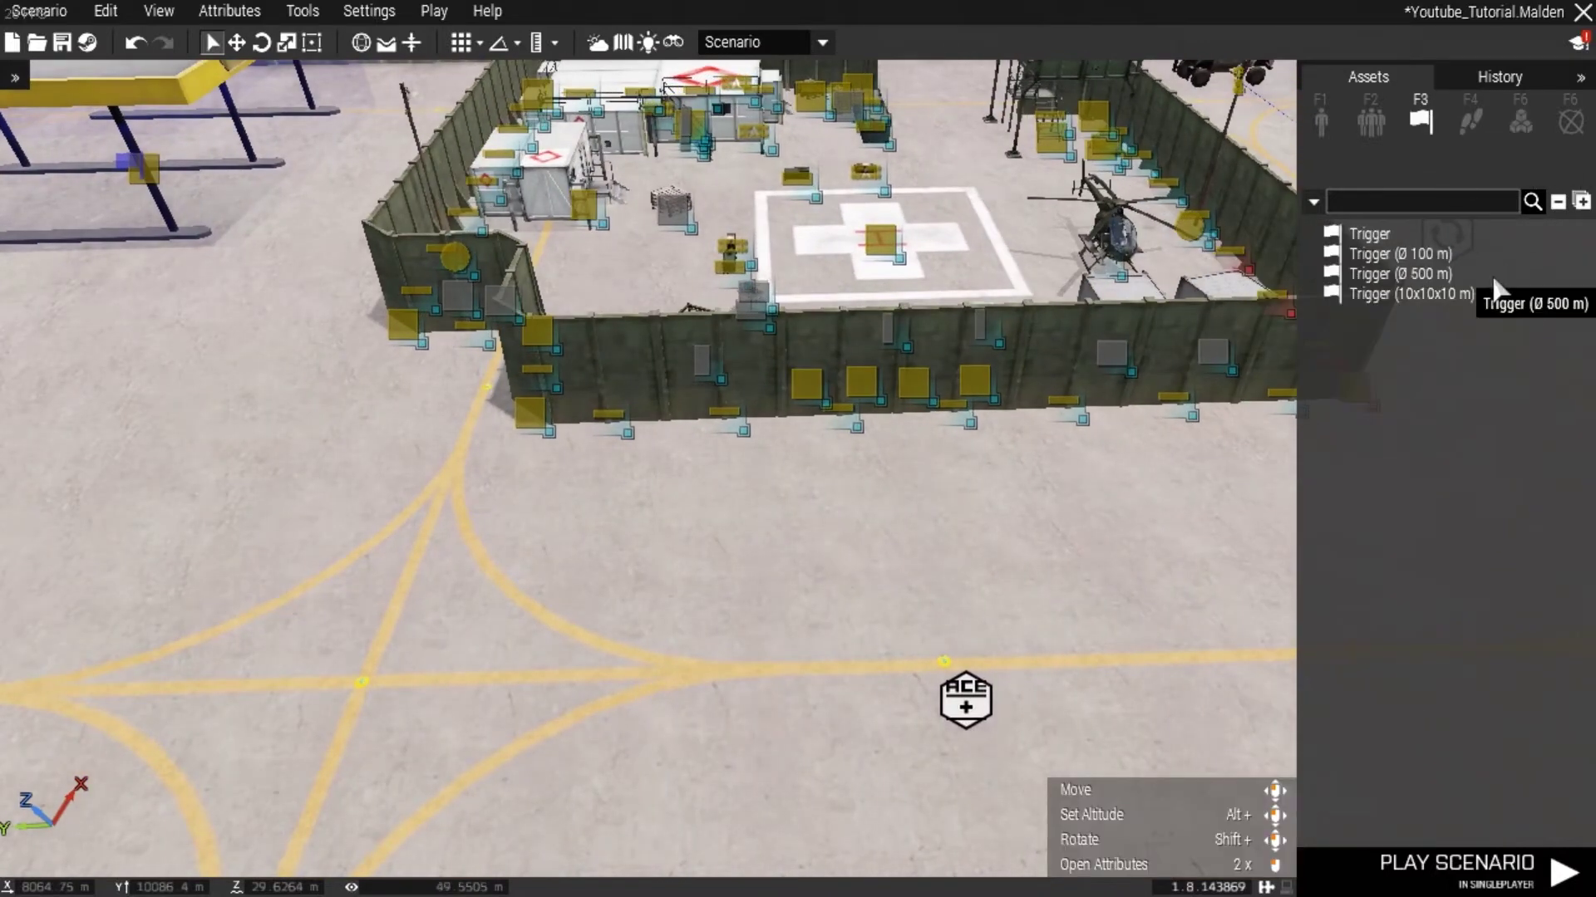
click(1379, 296)
key(w)
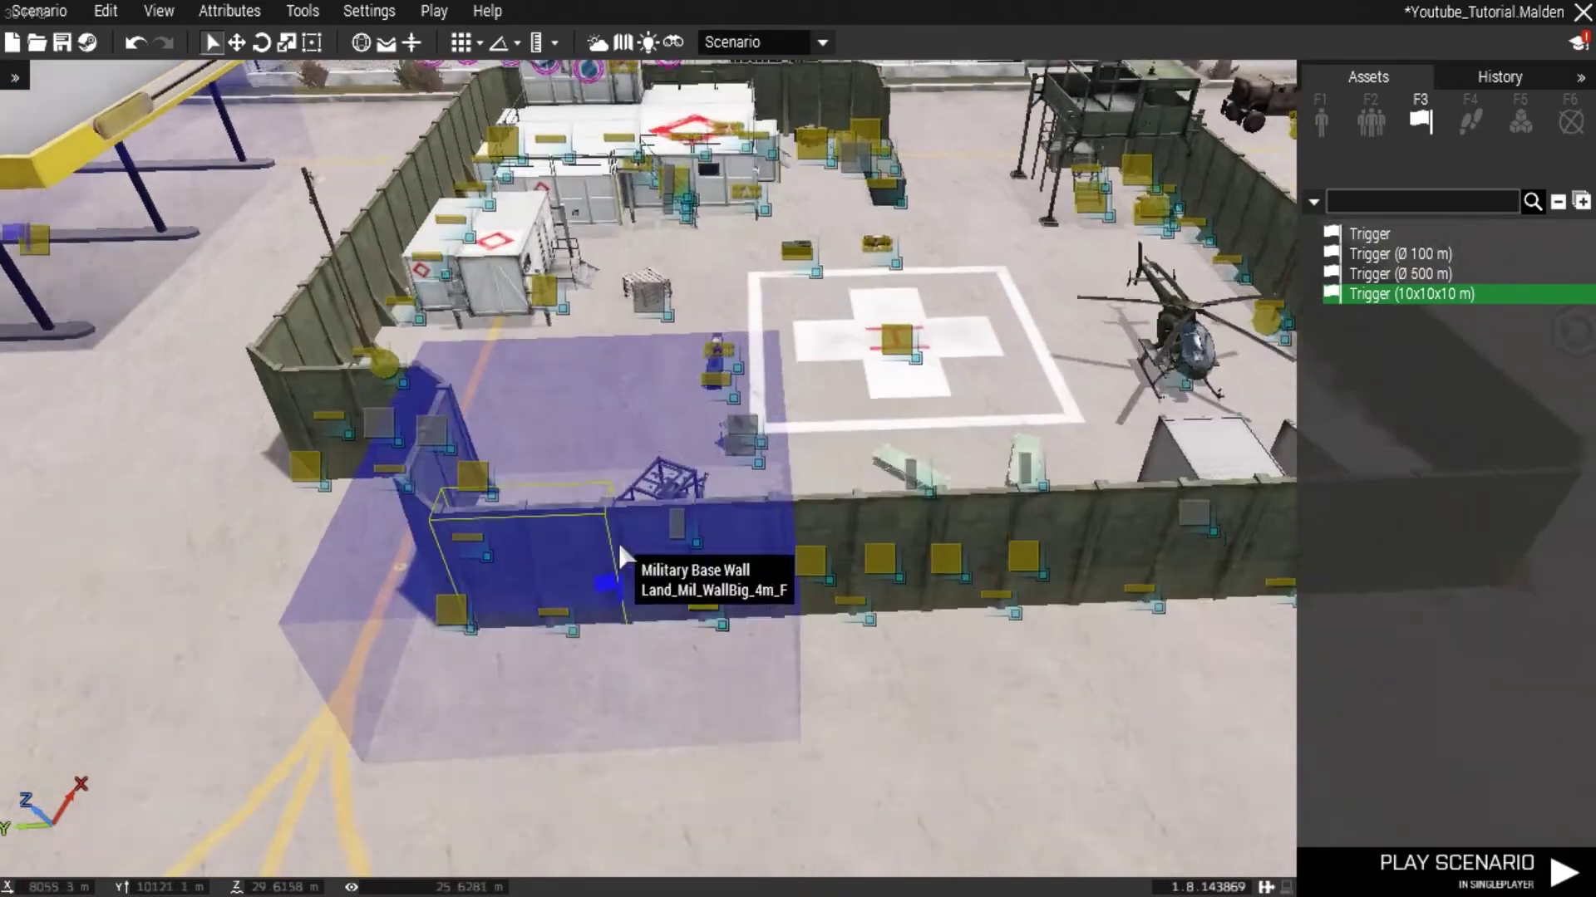
click(623, 587)
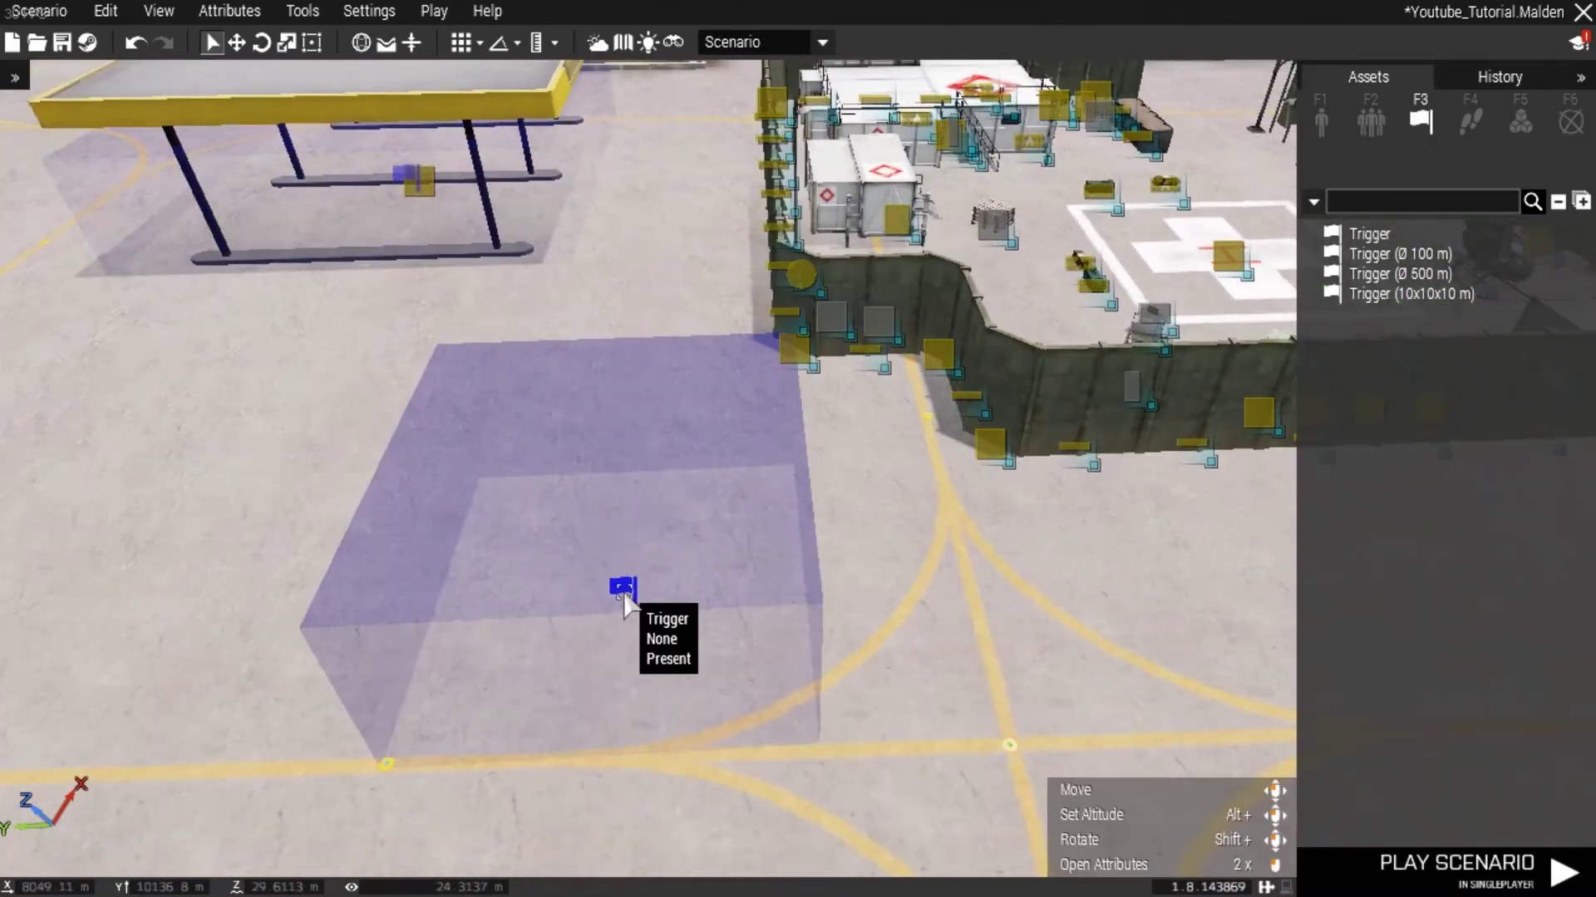
Step: Set the new trigger's area size to A 3 and B 2 and accept the attributes
double_click(624, 594)
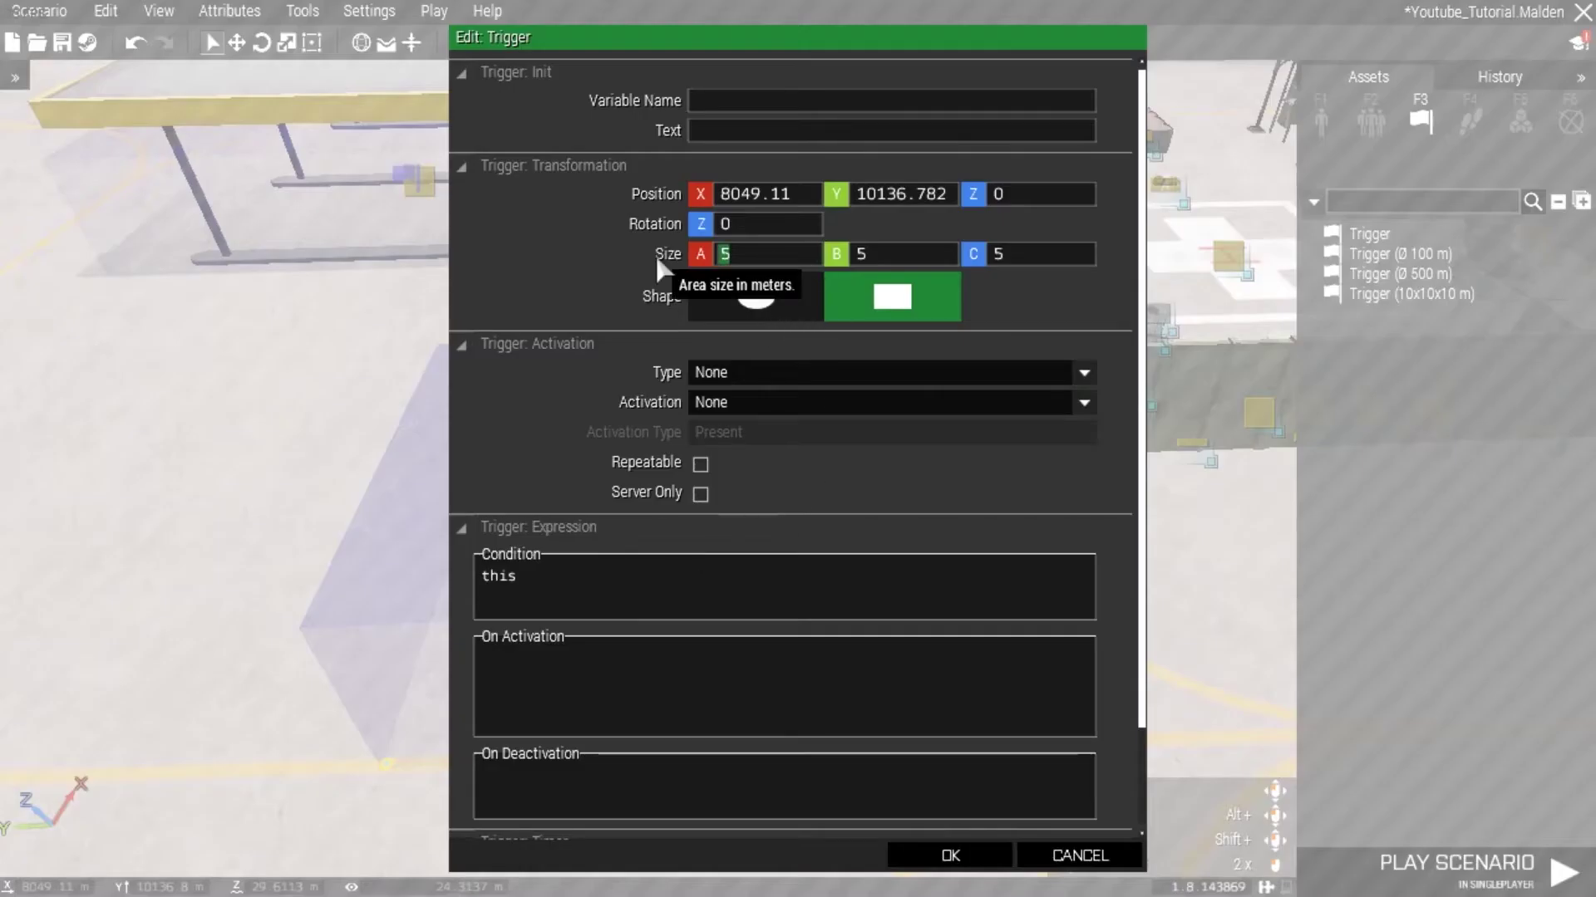
text(3)
scroll(655, 252, down, 1)
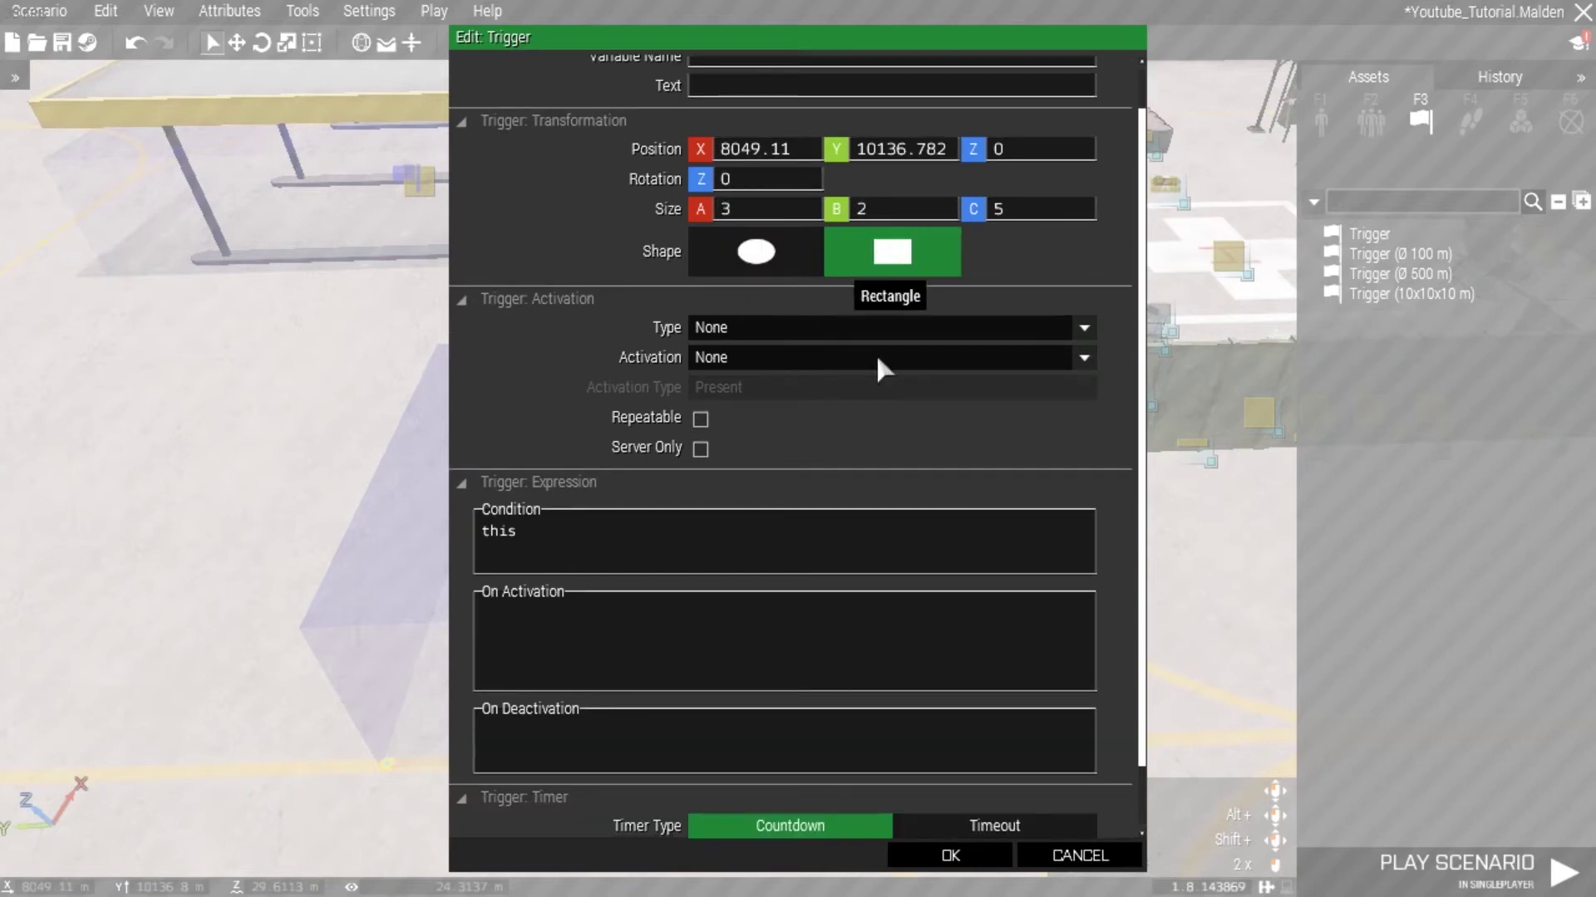
click(966, 857)
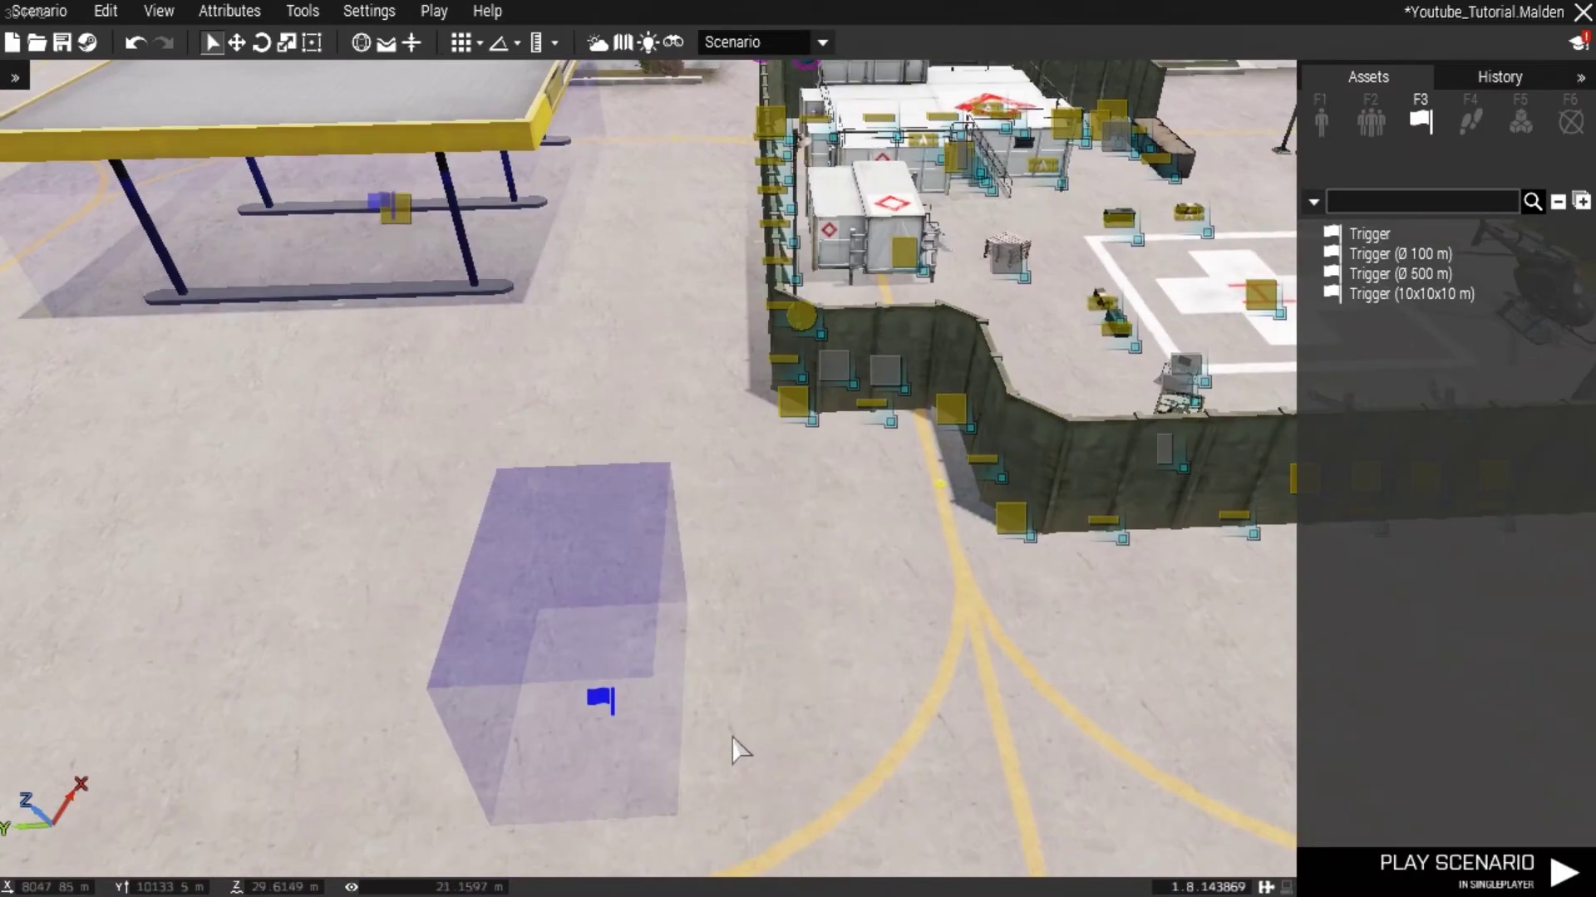
Step: Move the trigger into the compound and centre it over the Military Cargo House (Medical)
drag(585, 714, 909, 754)
key(w)
right_drag(908, 754, 1156, 896)
key(a)
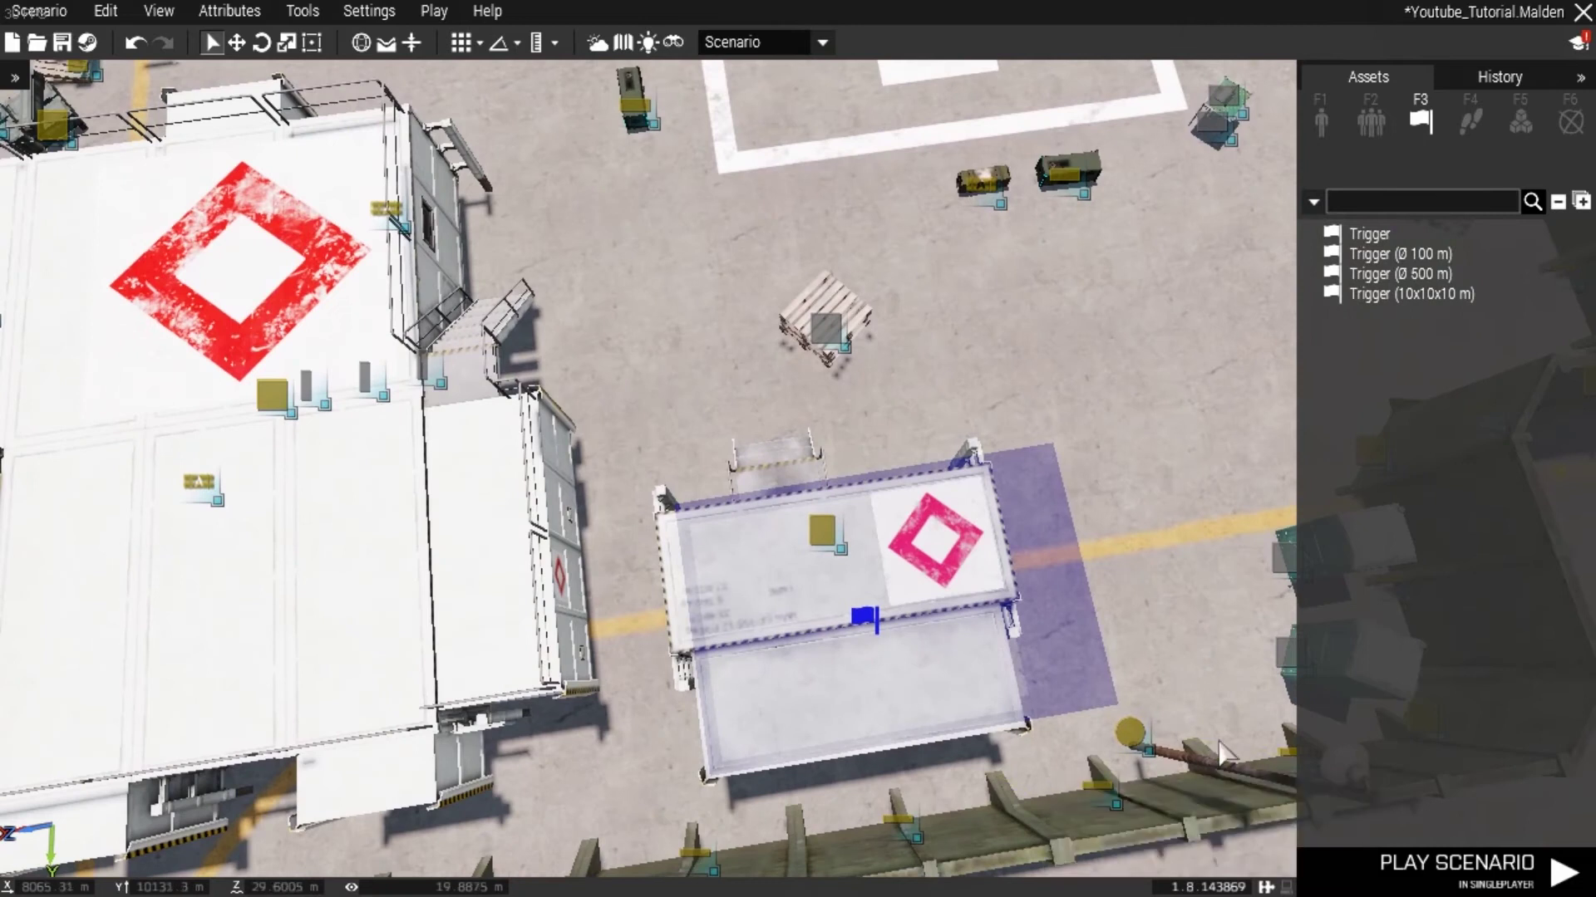
drag(866, 640, 845, 635)
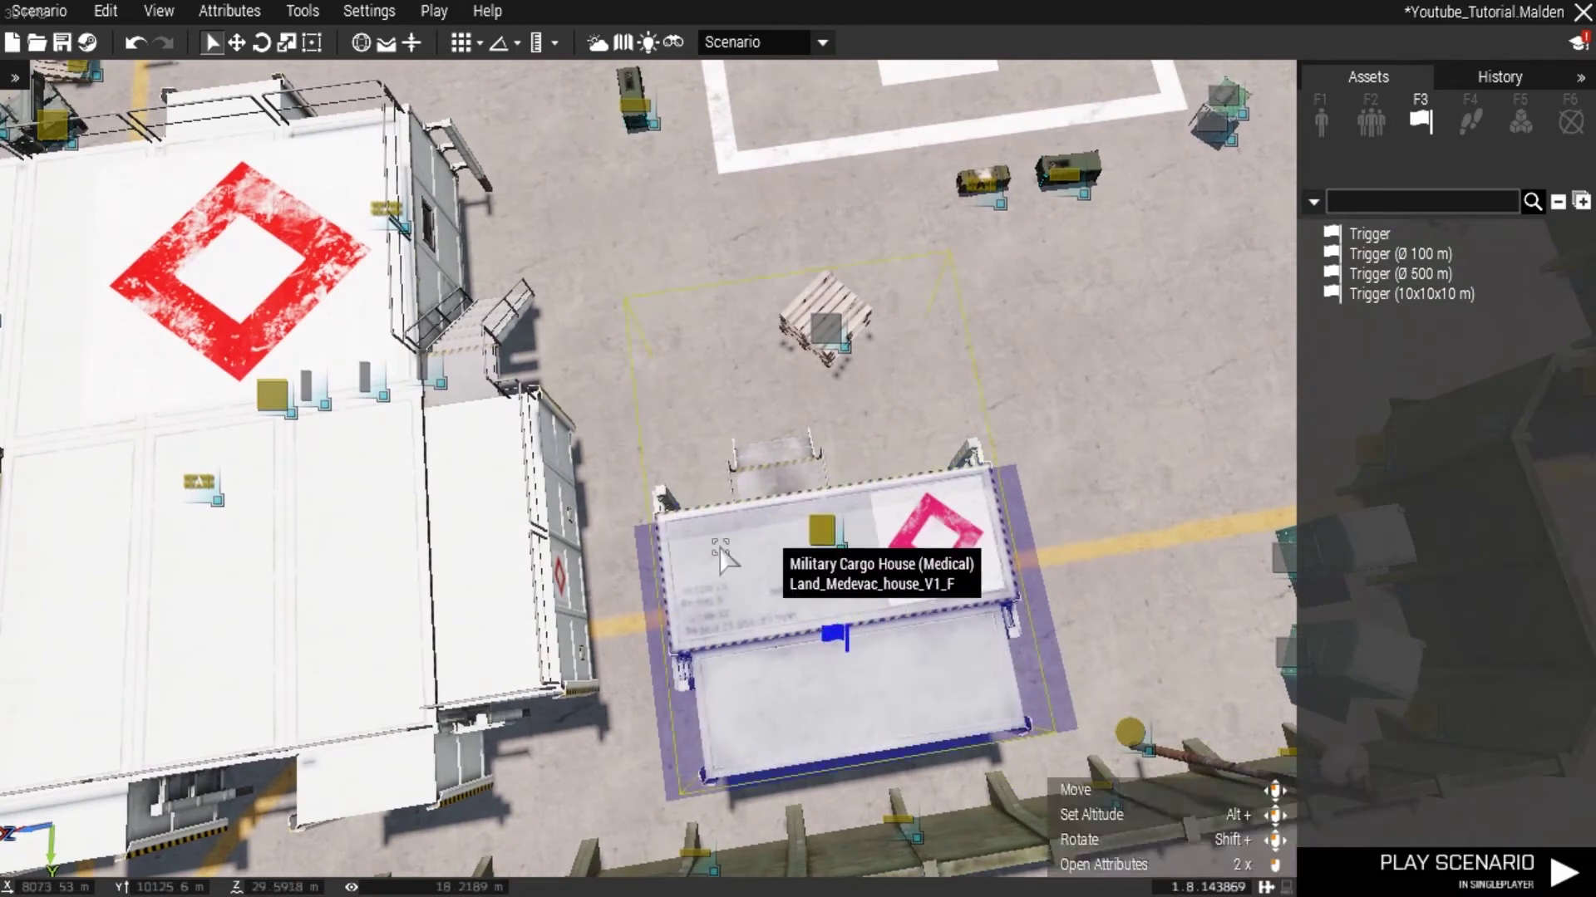
right_drag(1124, 633, 770, 567)
key(w)
key(a)
key(d)
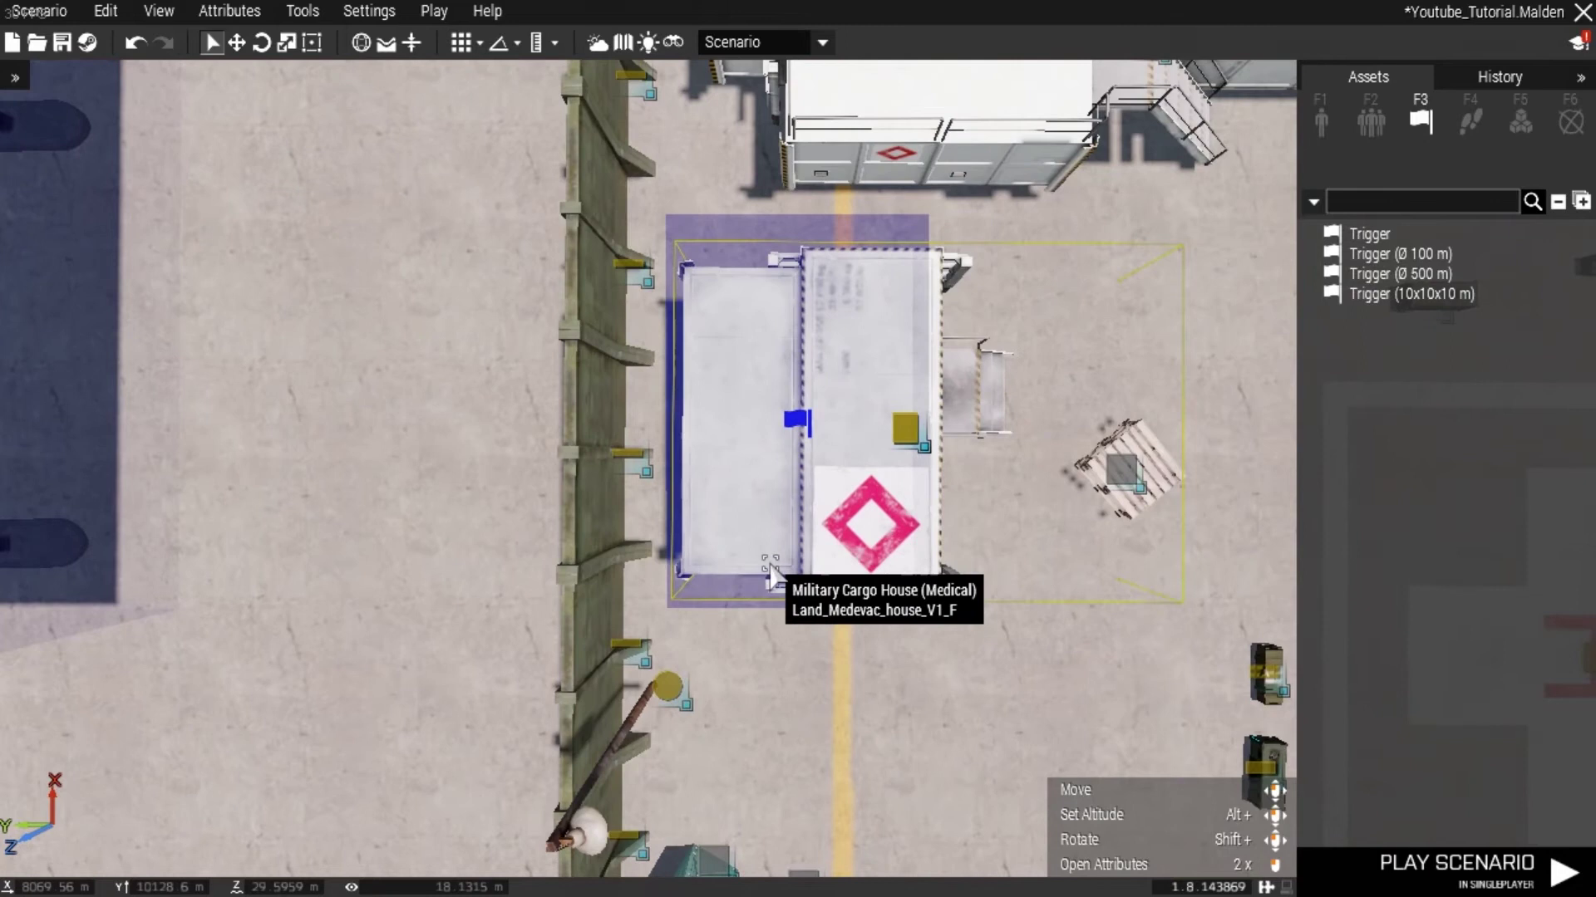
Step: Enlarge the trigger's B size to span the Military Cargo House (Medical) and fine-tune its position over the building
double_click(804, 426)
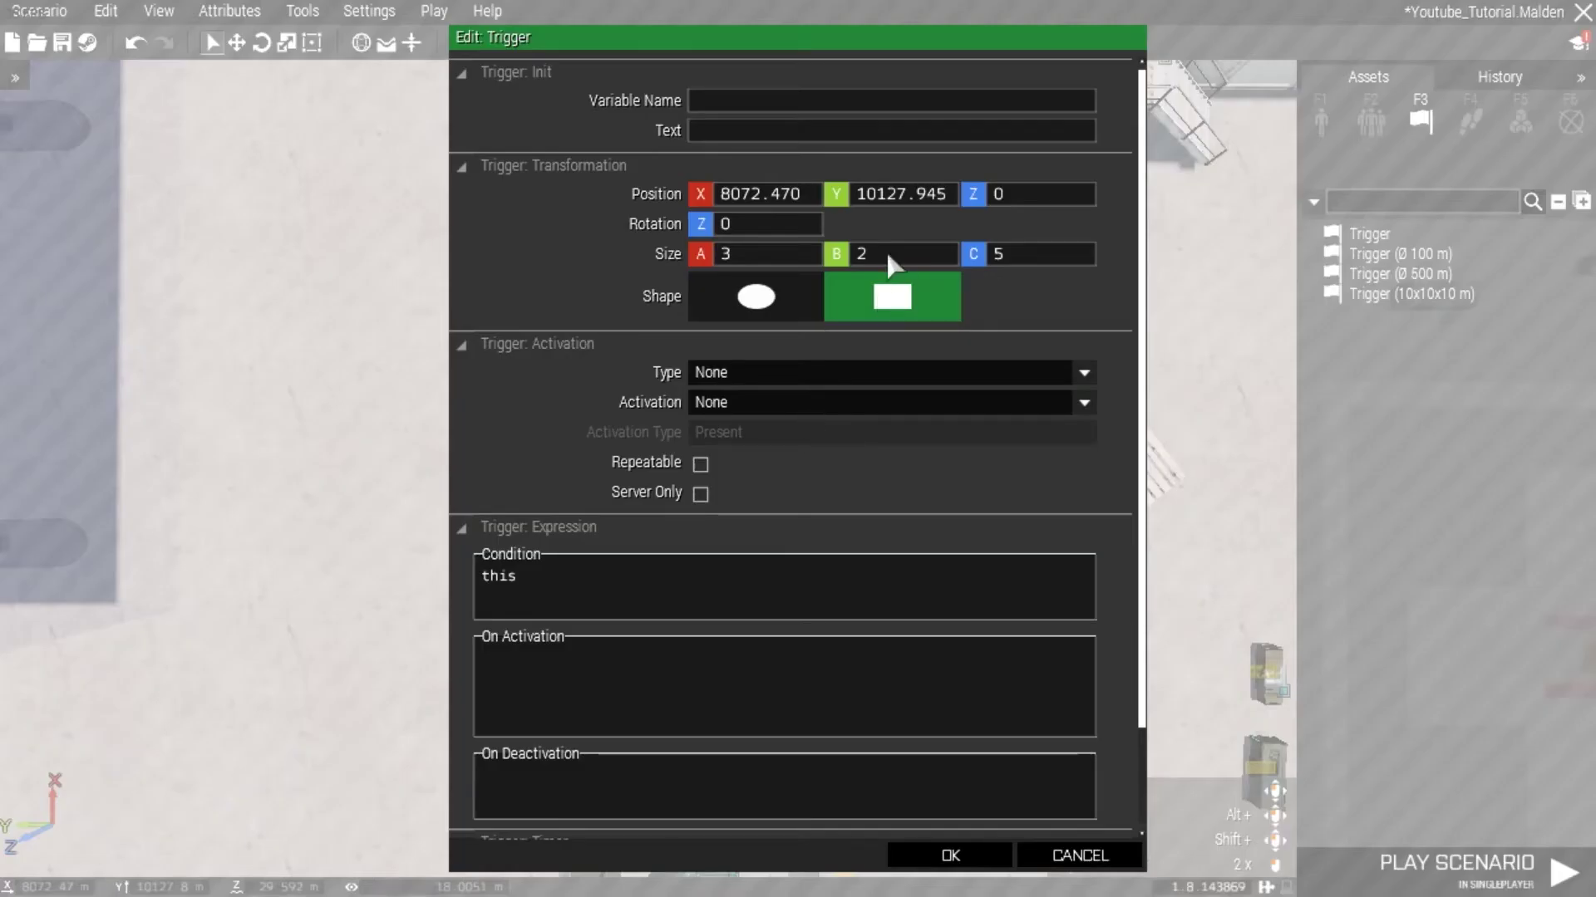
click(837, 258)
click(937, 864)
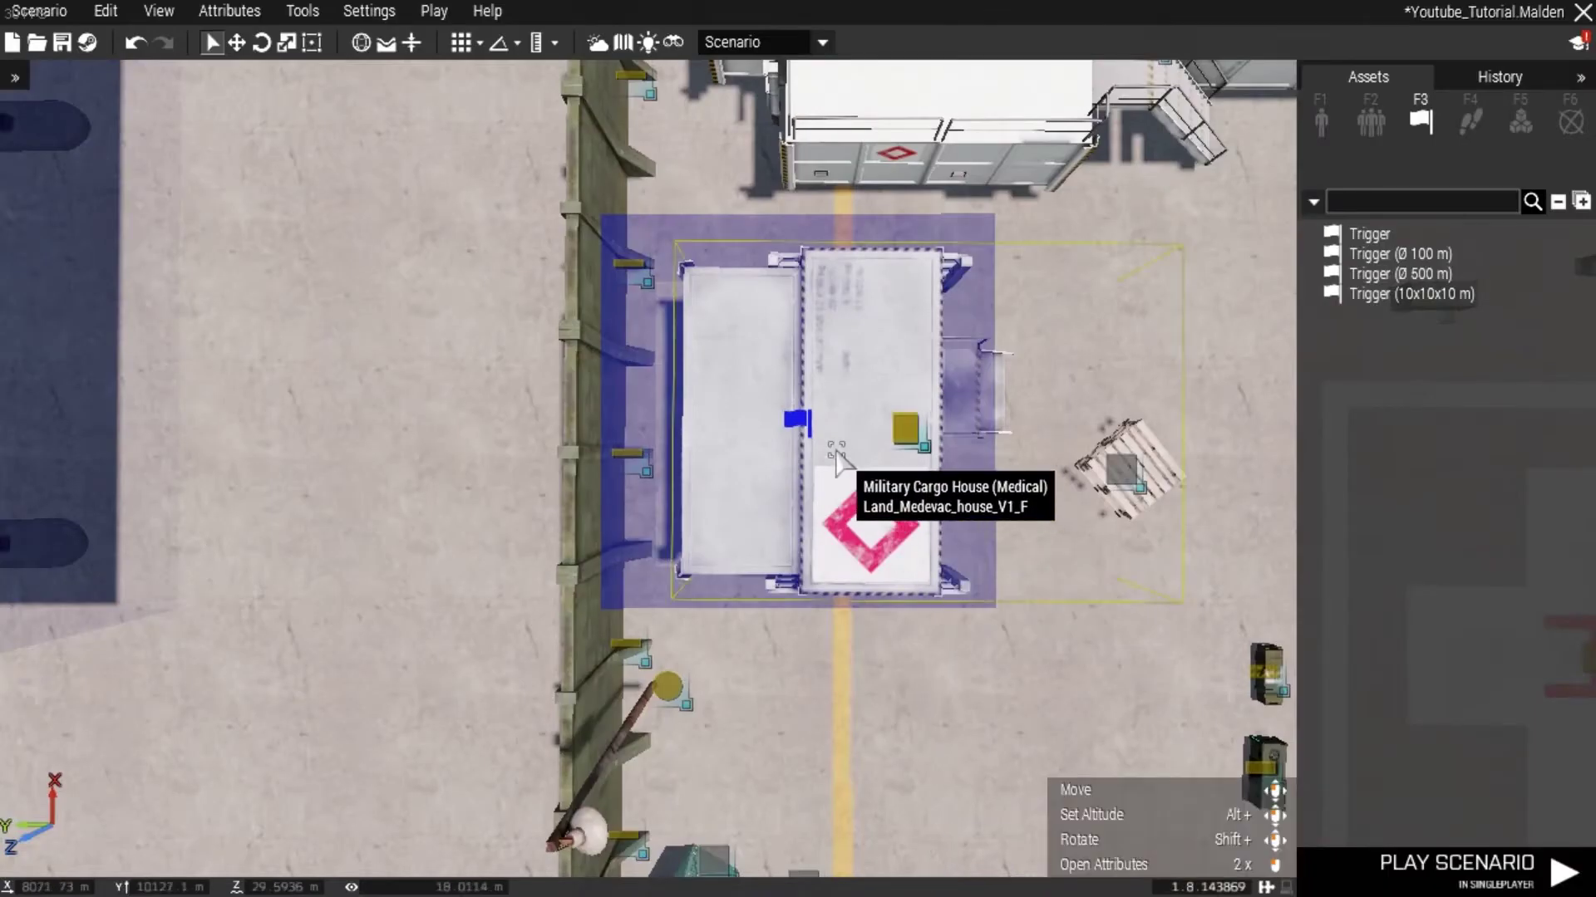
drag(800, 422, 813, 432)
key(s)
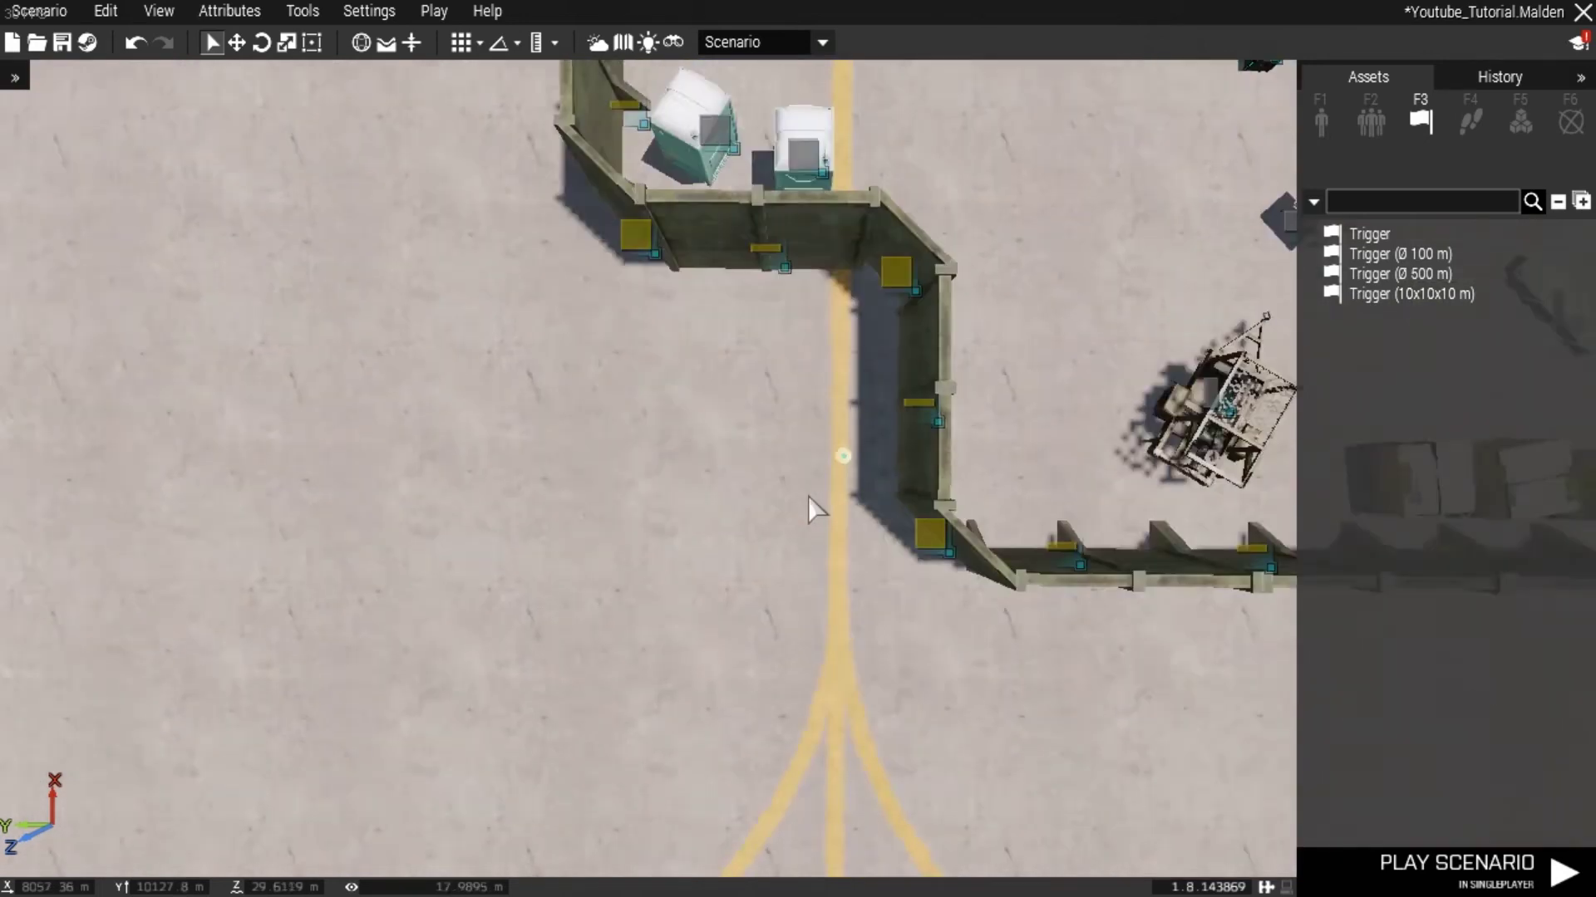
Step: Sync the Set Medical Facility [ACE] module to the trigger on the Military Cargo House (Medical)
right_drag(984, 358, 1019, 377)
key(w)
key(s)
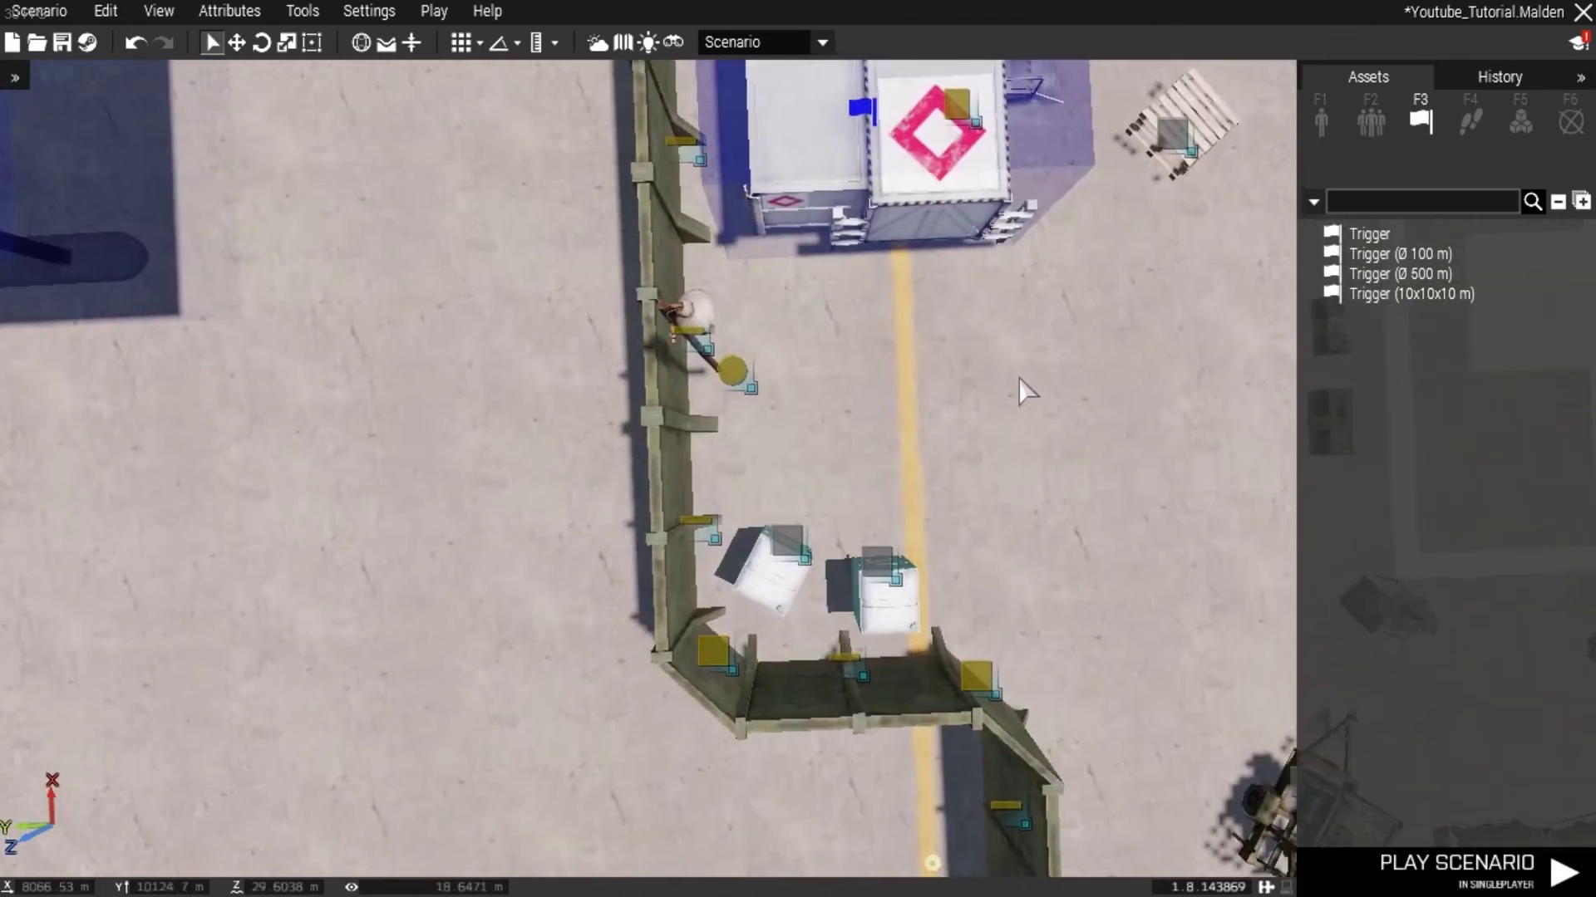
scroll(1019, 378, down, 2)
key(w)
key(s)
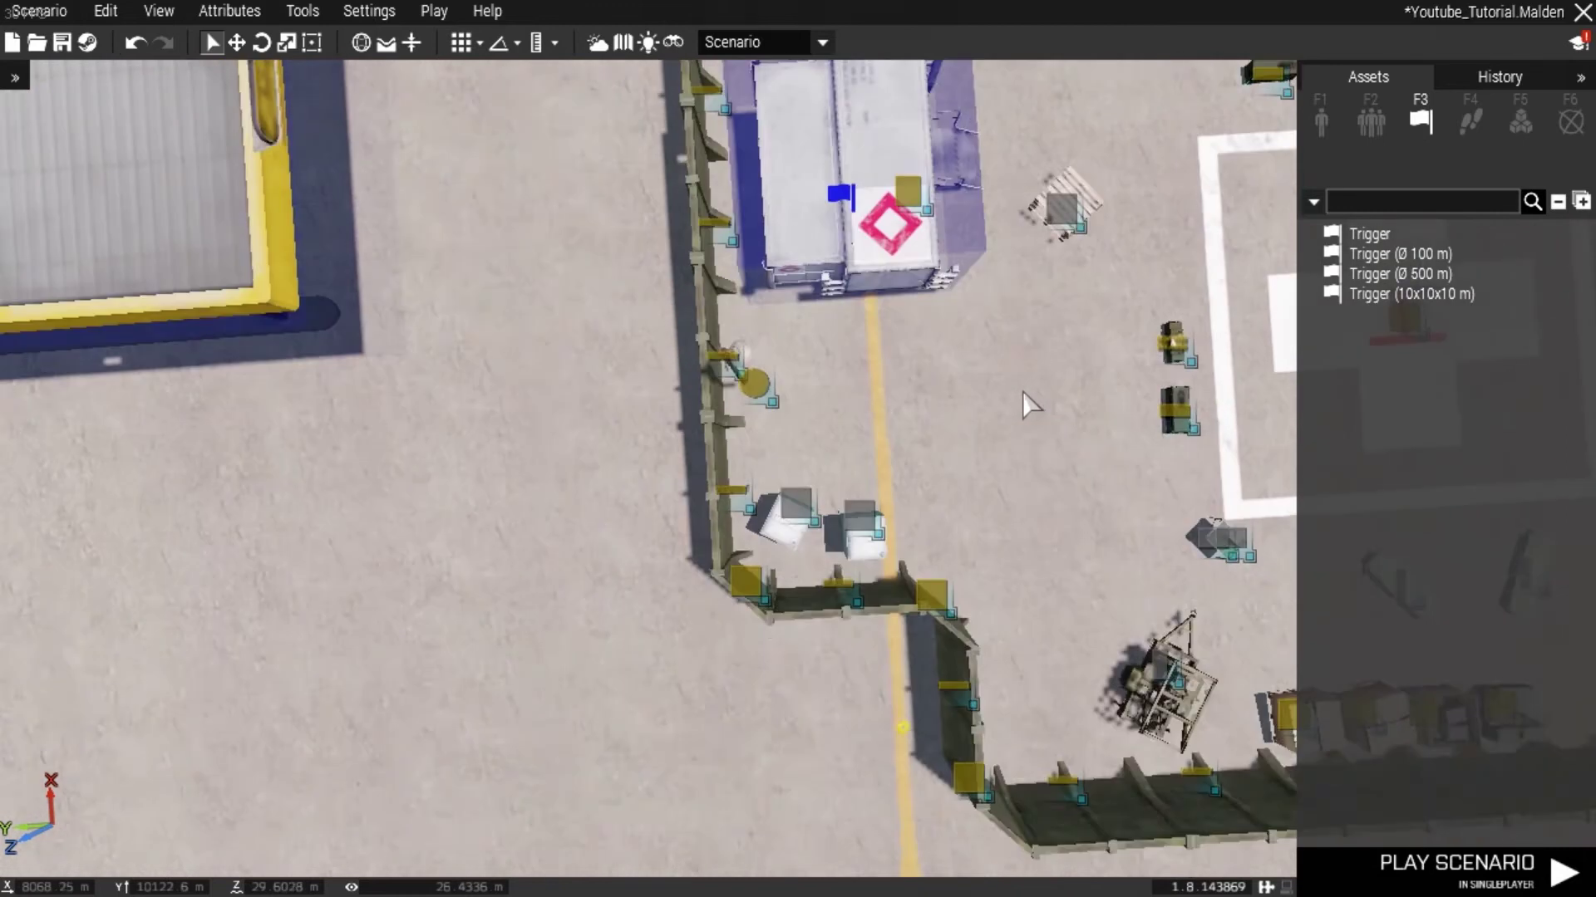
key(d)
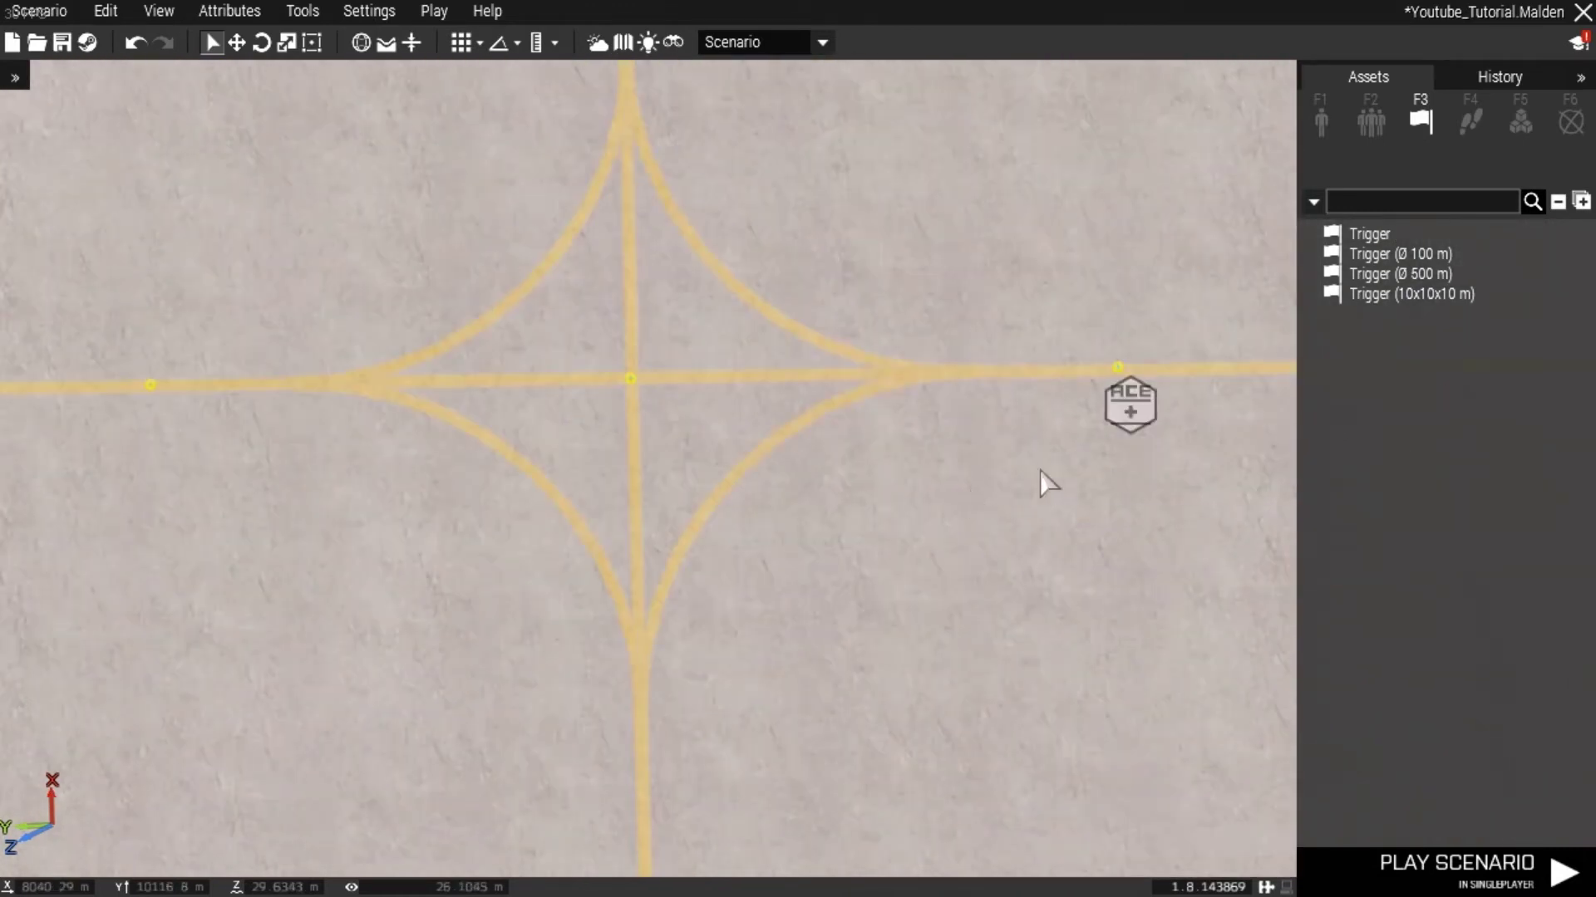
right_click(1125, 415)
mouse_move(1167, 418)
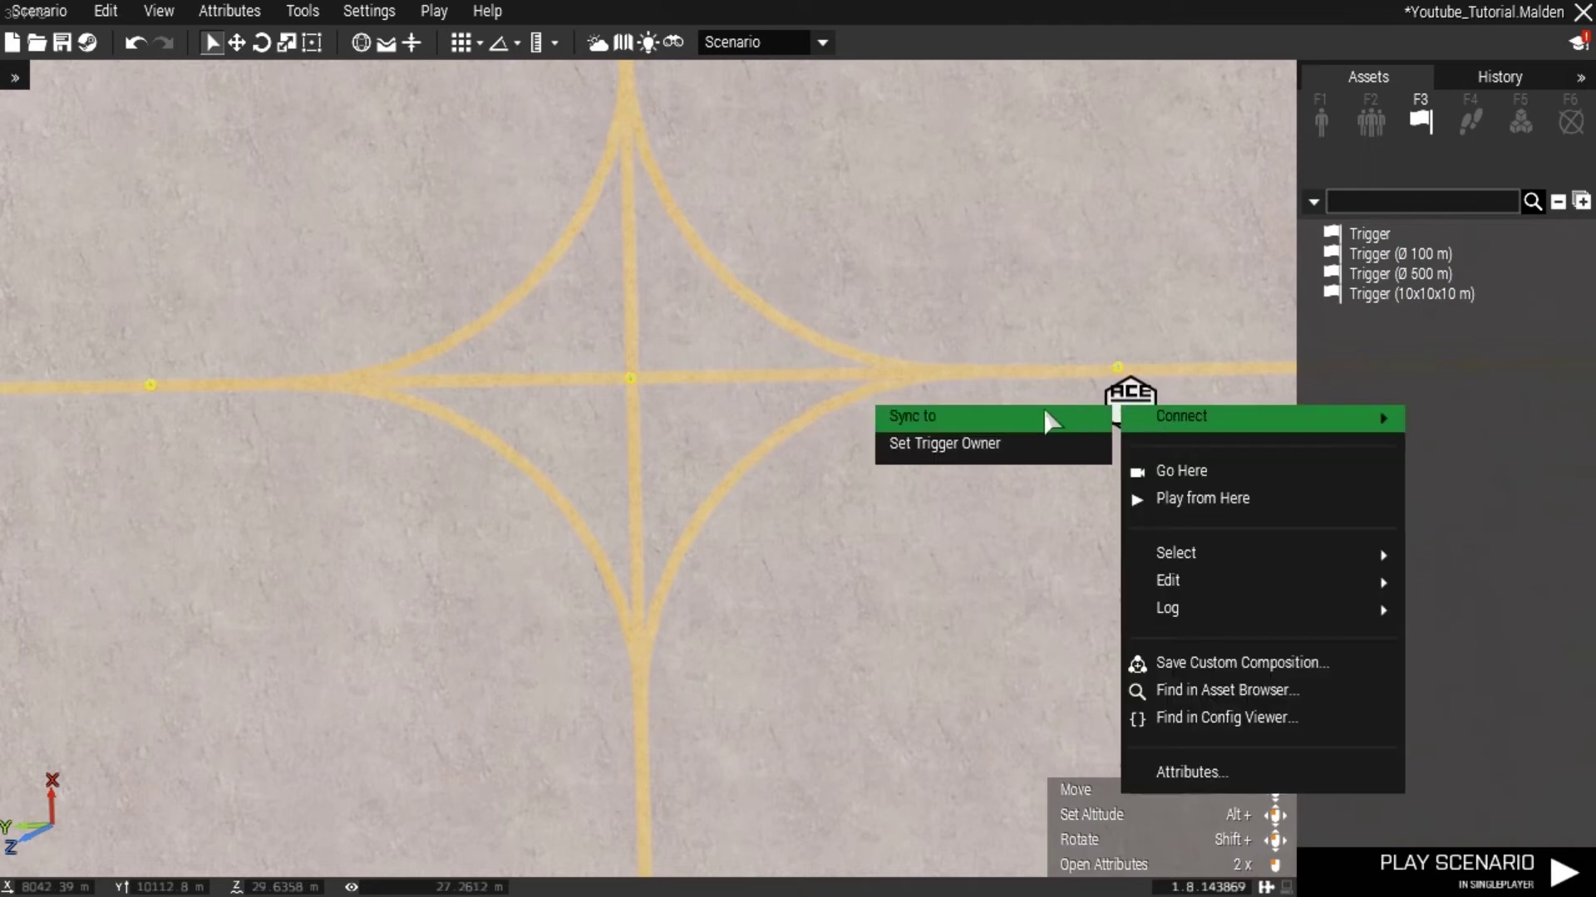
click(1049, 419)
key(w)
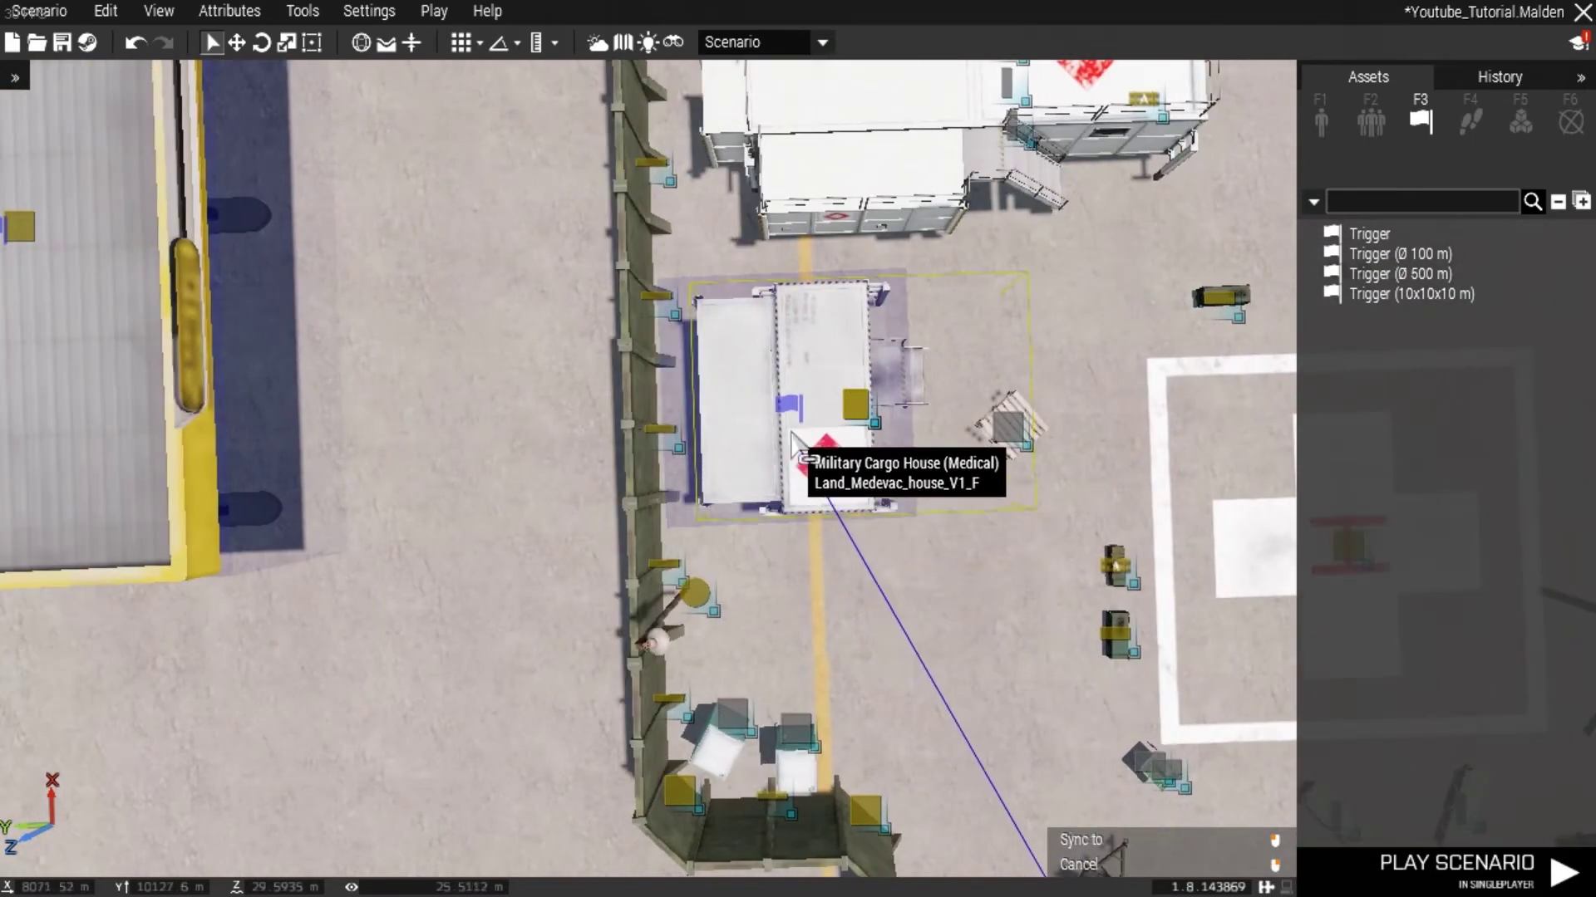
click(789, 407)
Step: Examine the synced trigger area around the Military Cargo House (Medical) and the neighbouring Military Cargo HQ (Medical)
key(s)
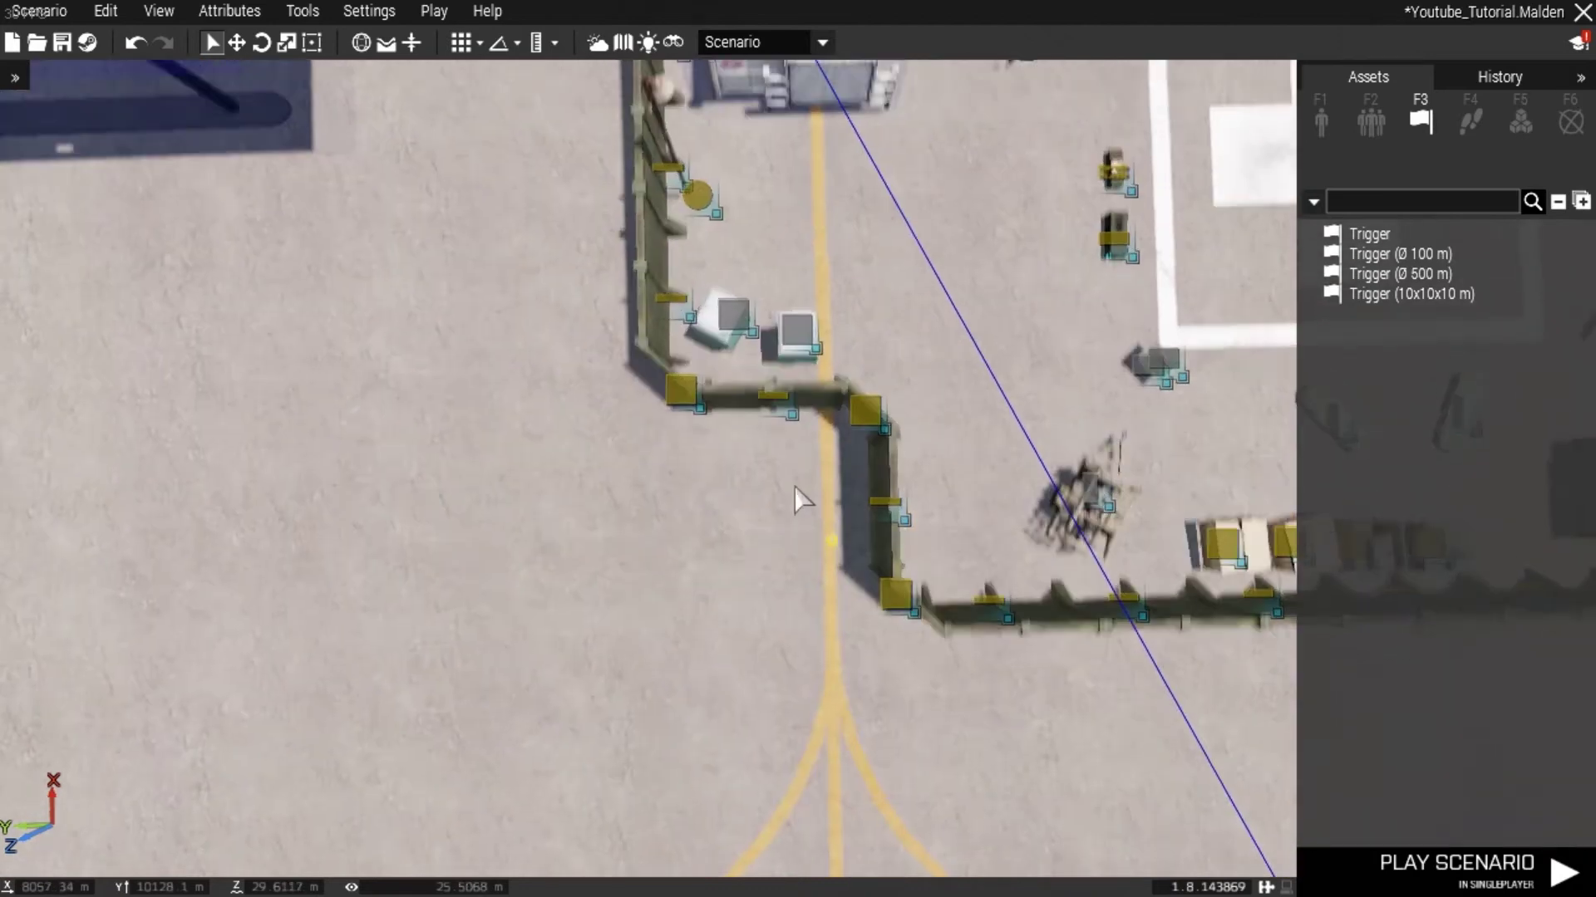
right_drag(795, 486, 797, 467)
scroll(796, 467, up, 4)
key(w)
key(s)
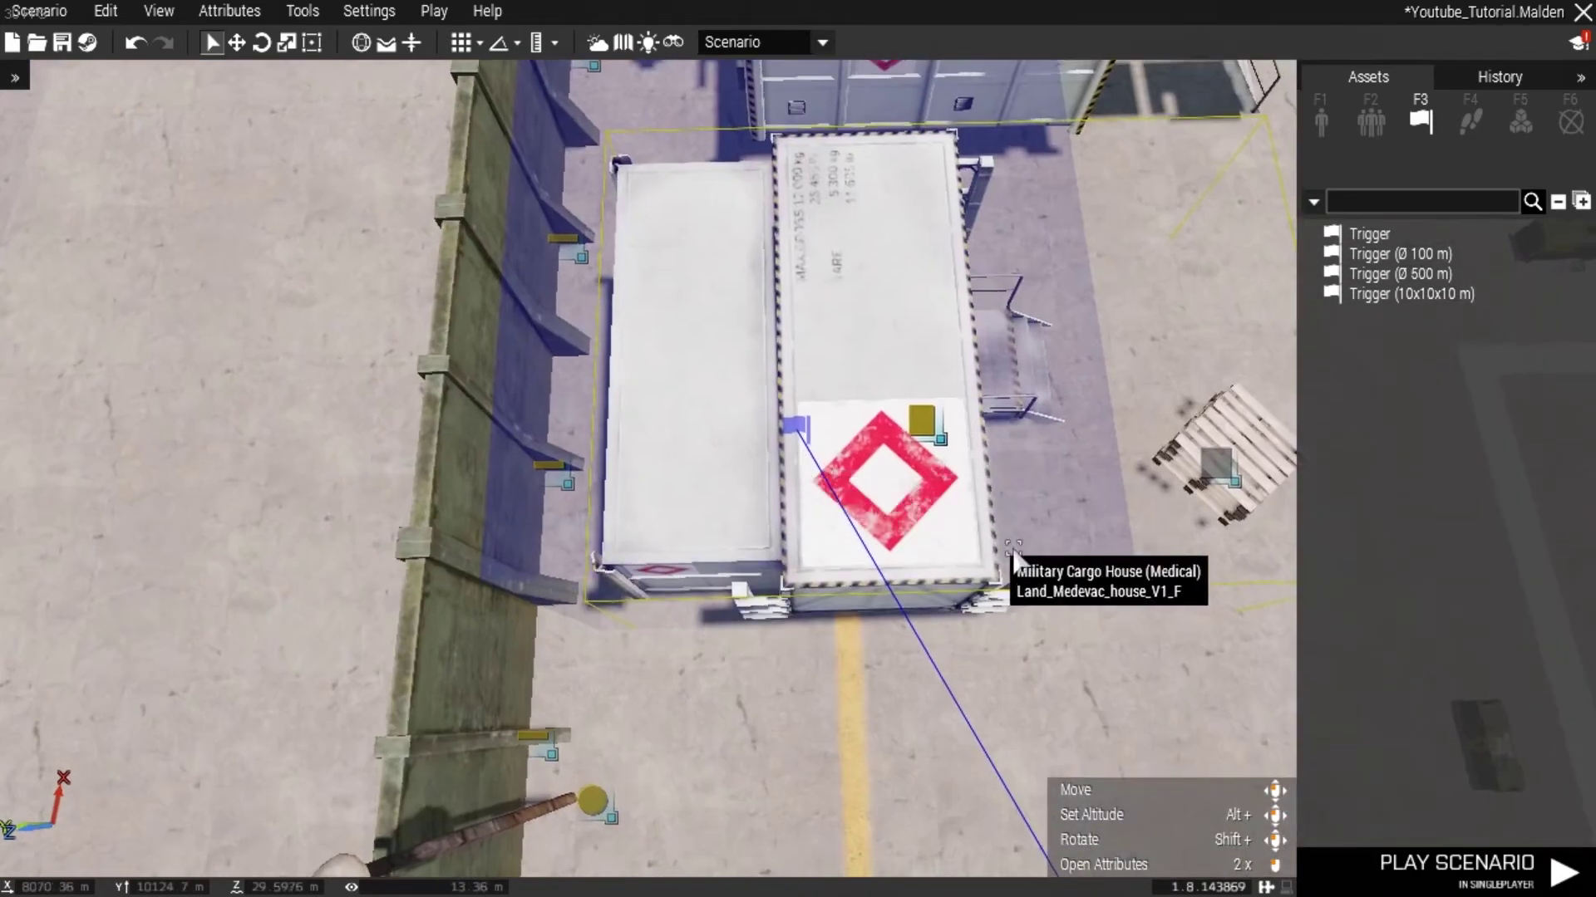
key(a)
key(d)
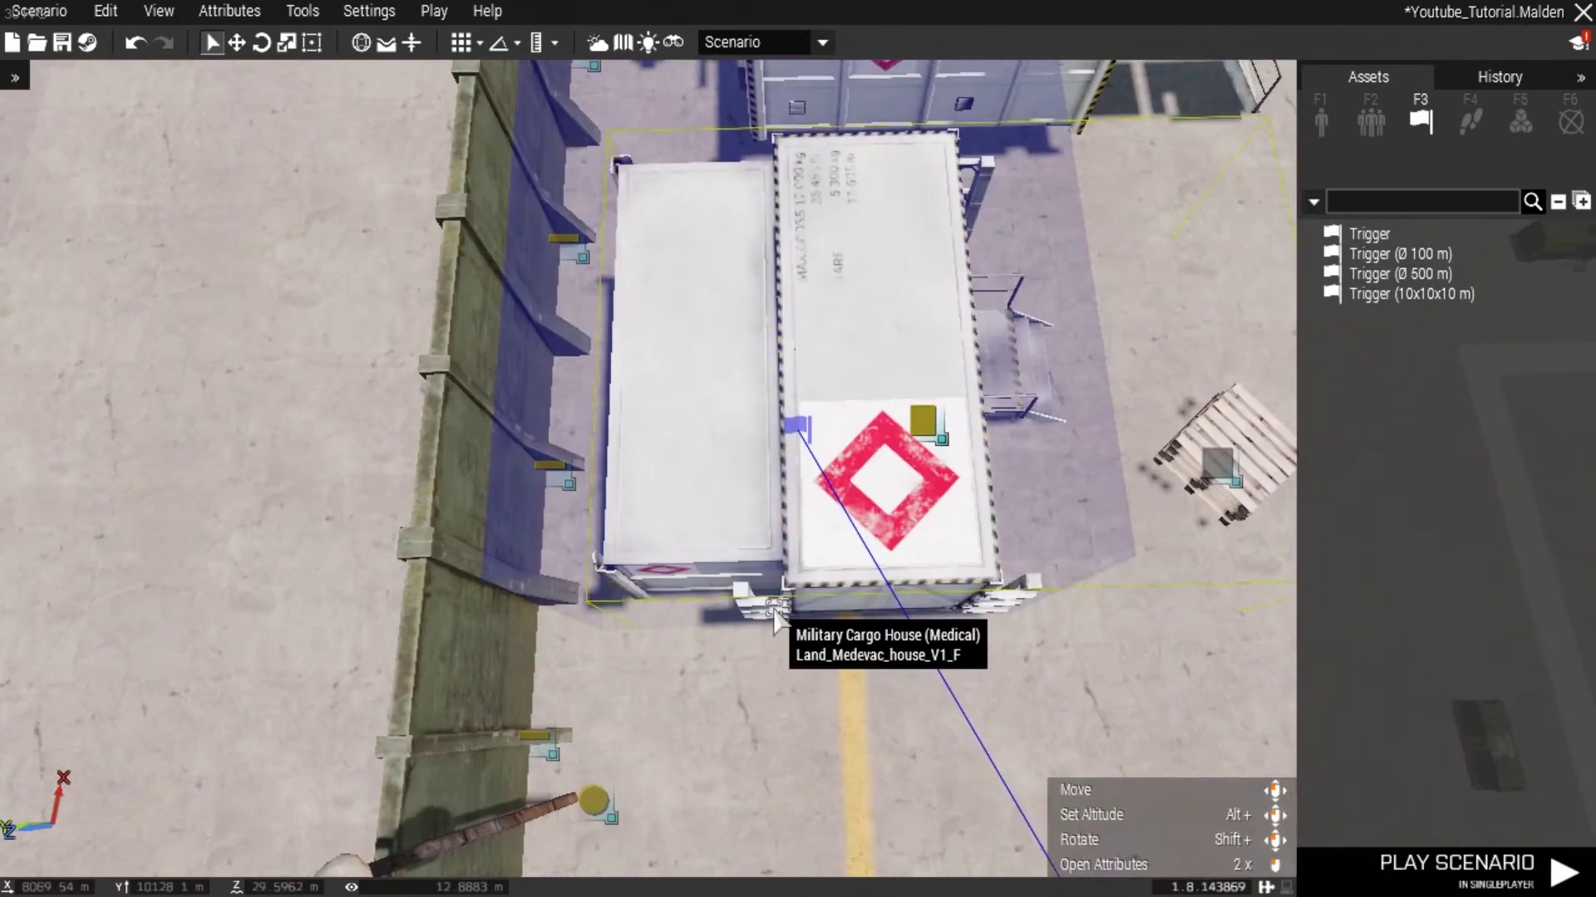
key(d)
key(s)
right_drag(1029, 637, 818, 504)
key(a)
key(w)
key(w)
key(q)
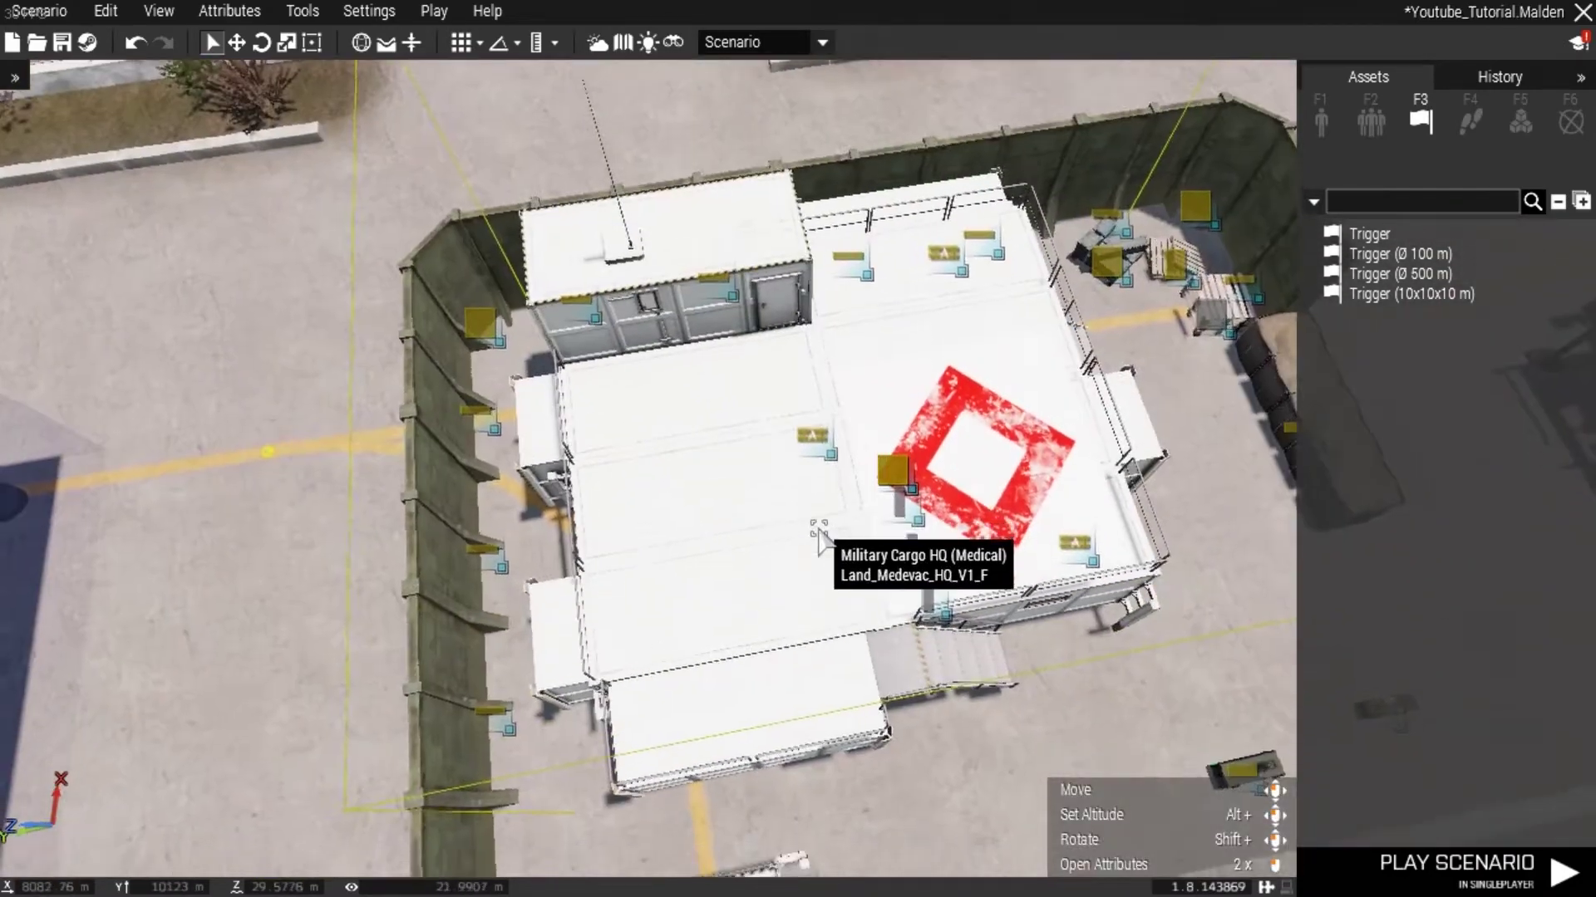
Step: Place a second 10x10x10 m trigger on the tarmac outside the compound beside the canopy
key(a)
key(s)
key(w)
key(s)
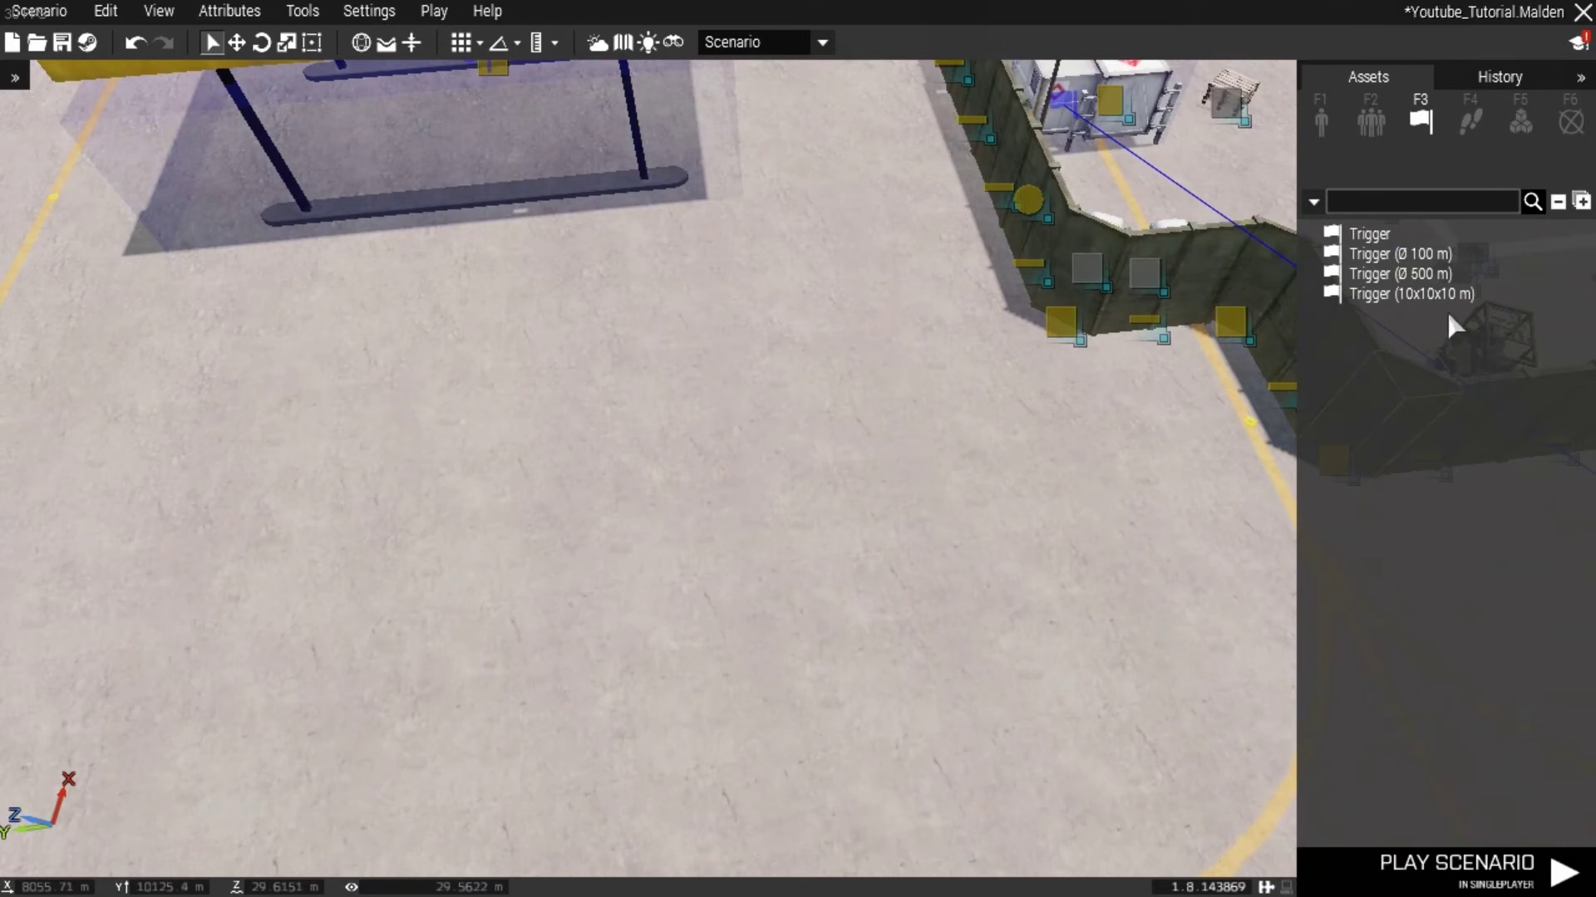
click(1439, 297)
click(627, 501)
key(a)
right_drag(627, 501, 1007, 619)
key(q)
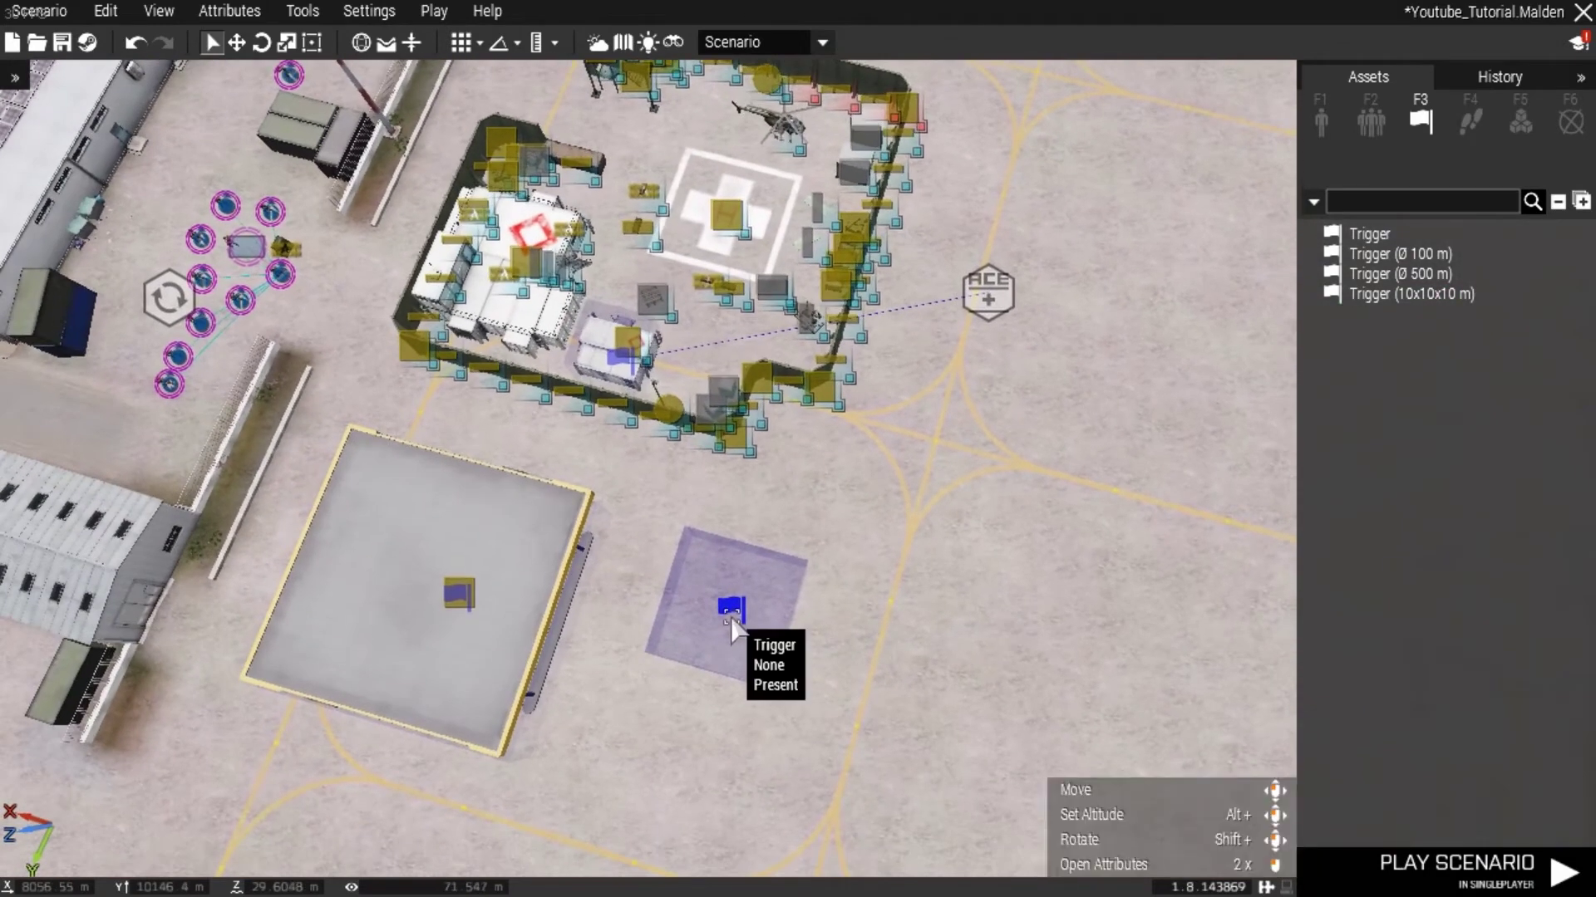
Step: Set the second trigger's A size to 7 and accept its attributes
double_click(733, 617)
click(740, 258)
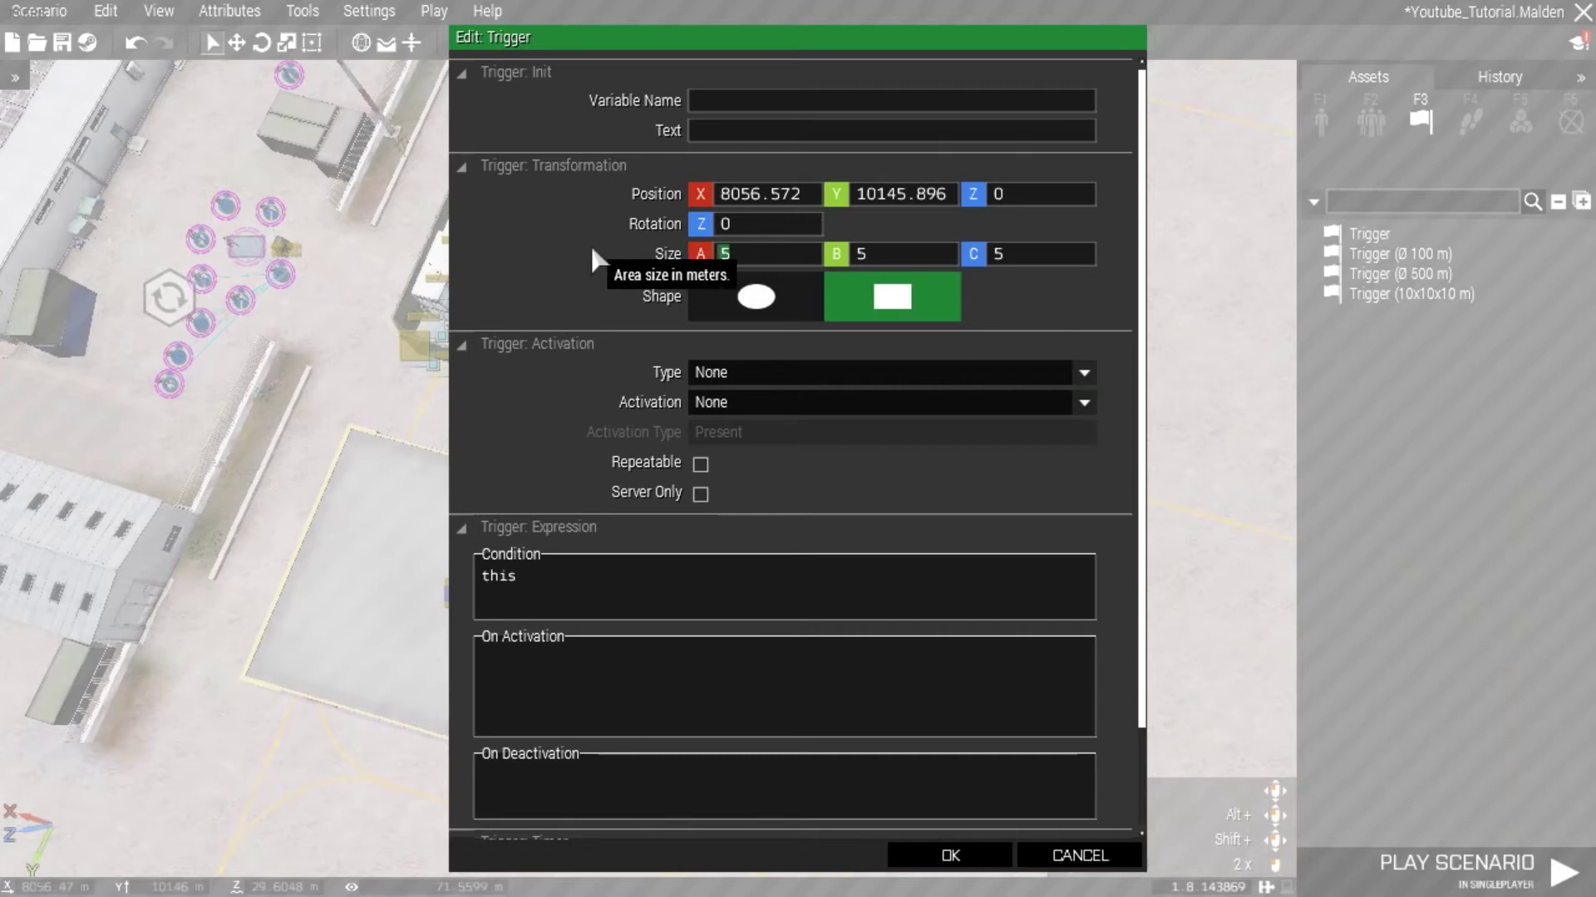
key(BackSpace)
text(7)
key(Tab)
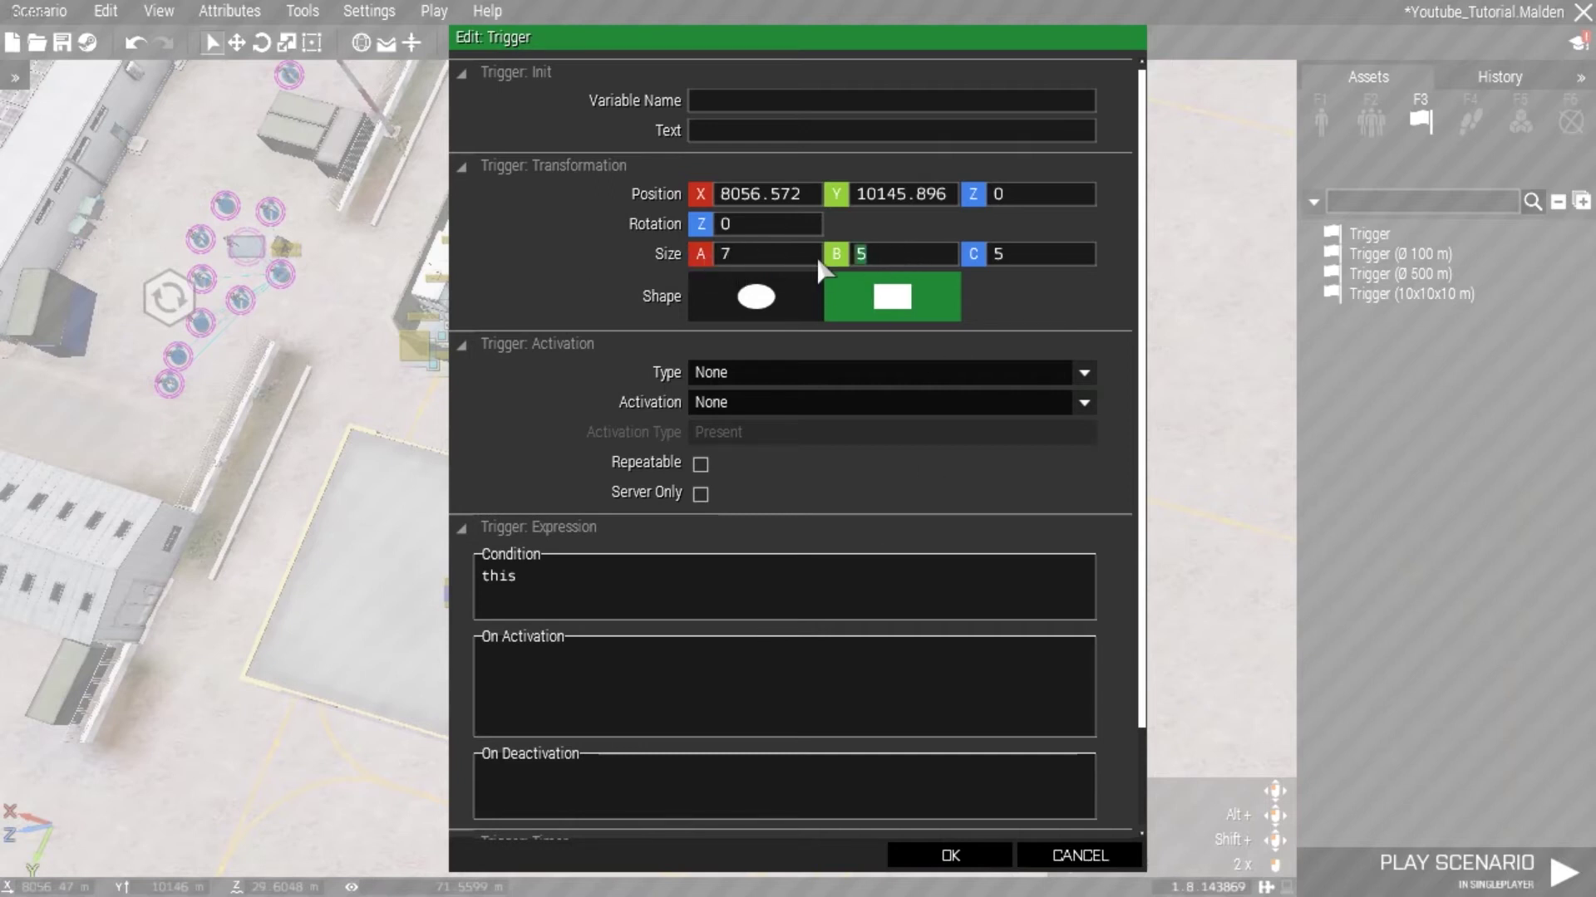
click(914, 856)
Step: Move the second trigger over the Military Cargo HQ (Medical) to enclose the building
key(w)
key(a)
drag(741, 607, 739, 508)
scroll(748, 515, up, 5)
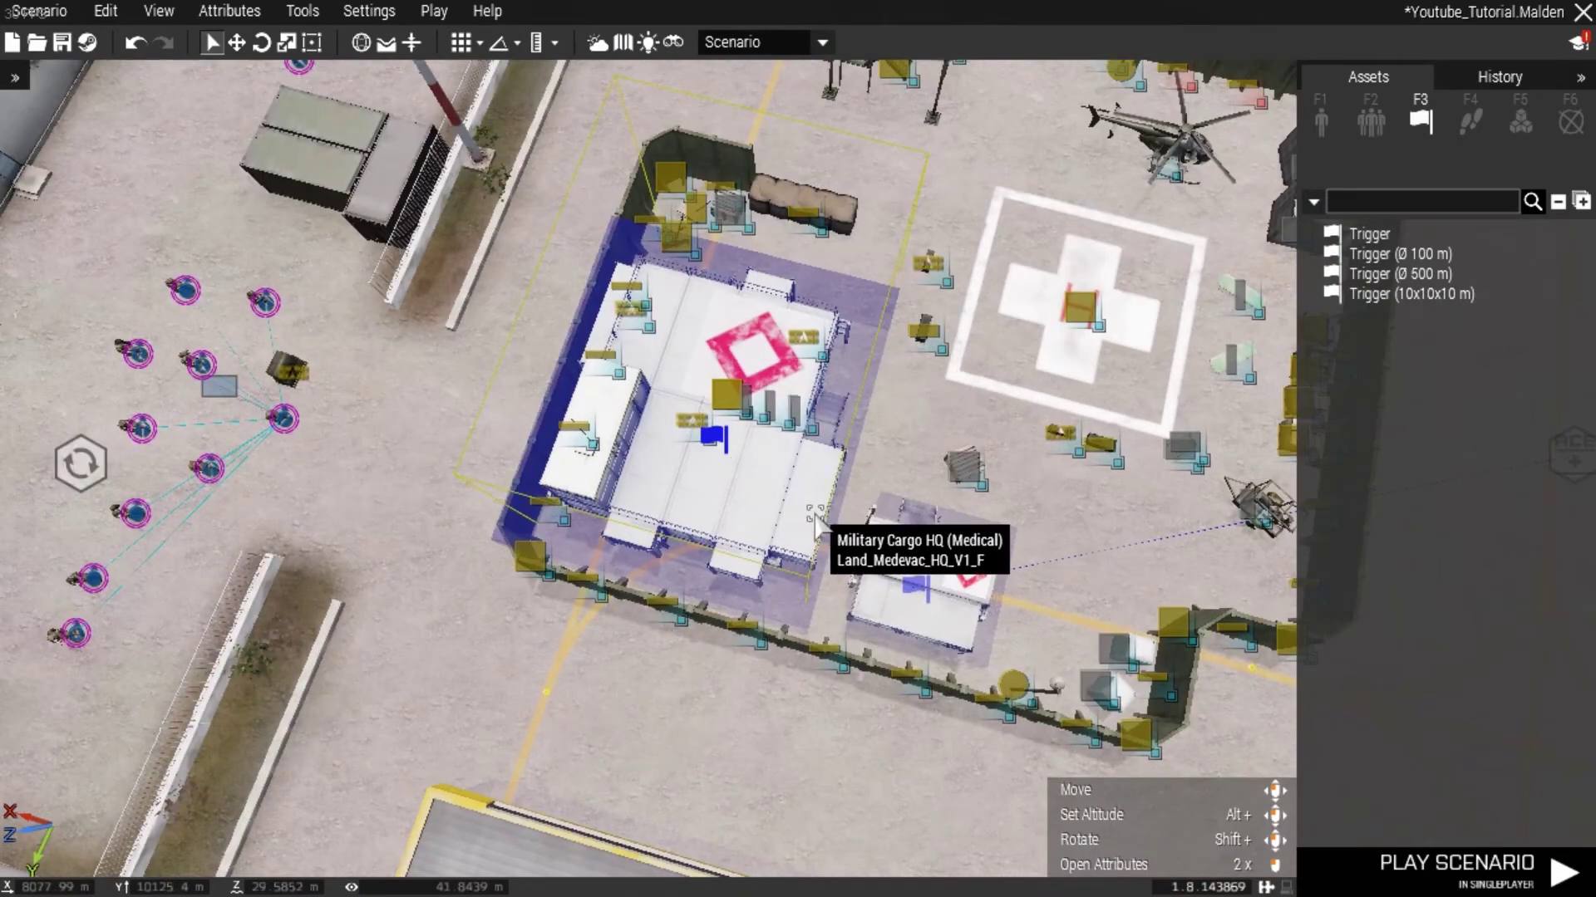
right_drag(883, 438, 603, 354)
key(s)
key(w)
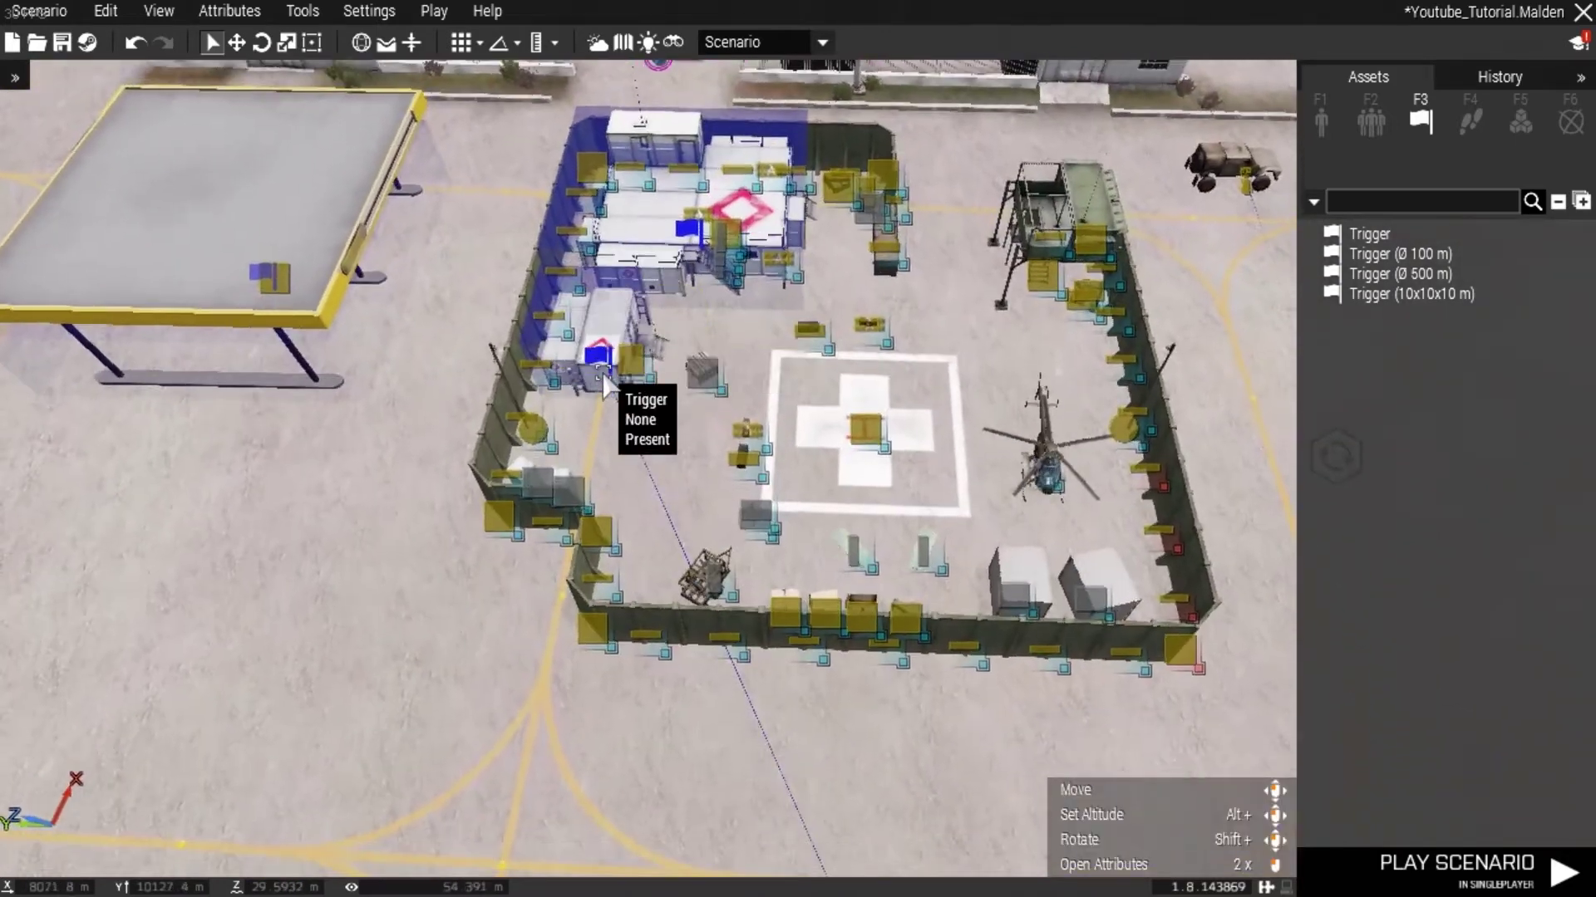
key(a)
key(w)
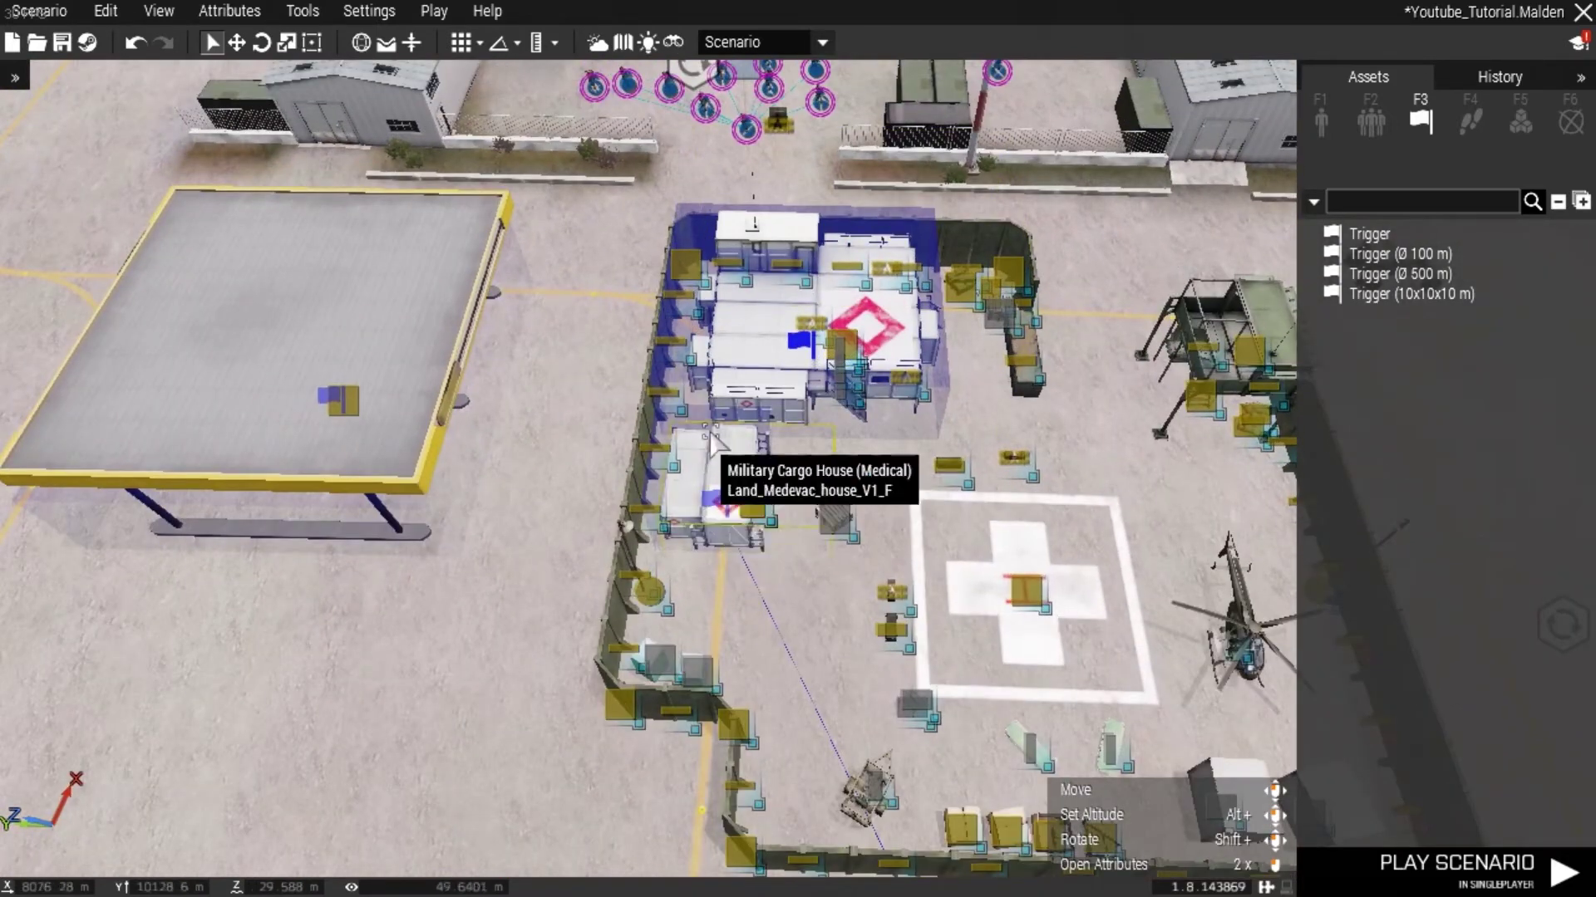
Step: Sync the Set Medical Facility [ACE] module to the trigger enclosing the Military Cargo HQ (Medical)
key(s)
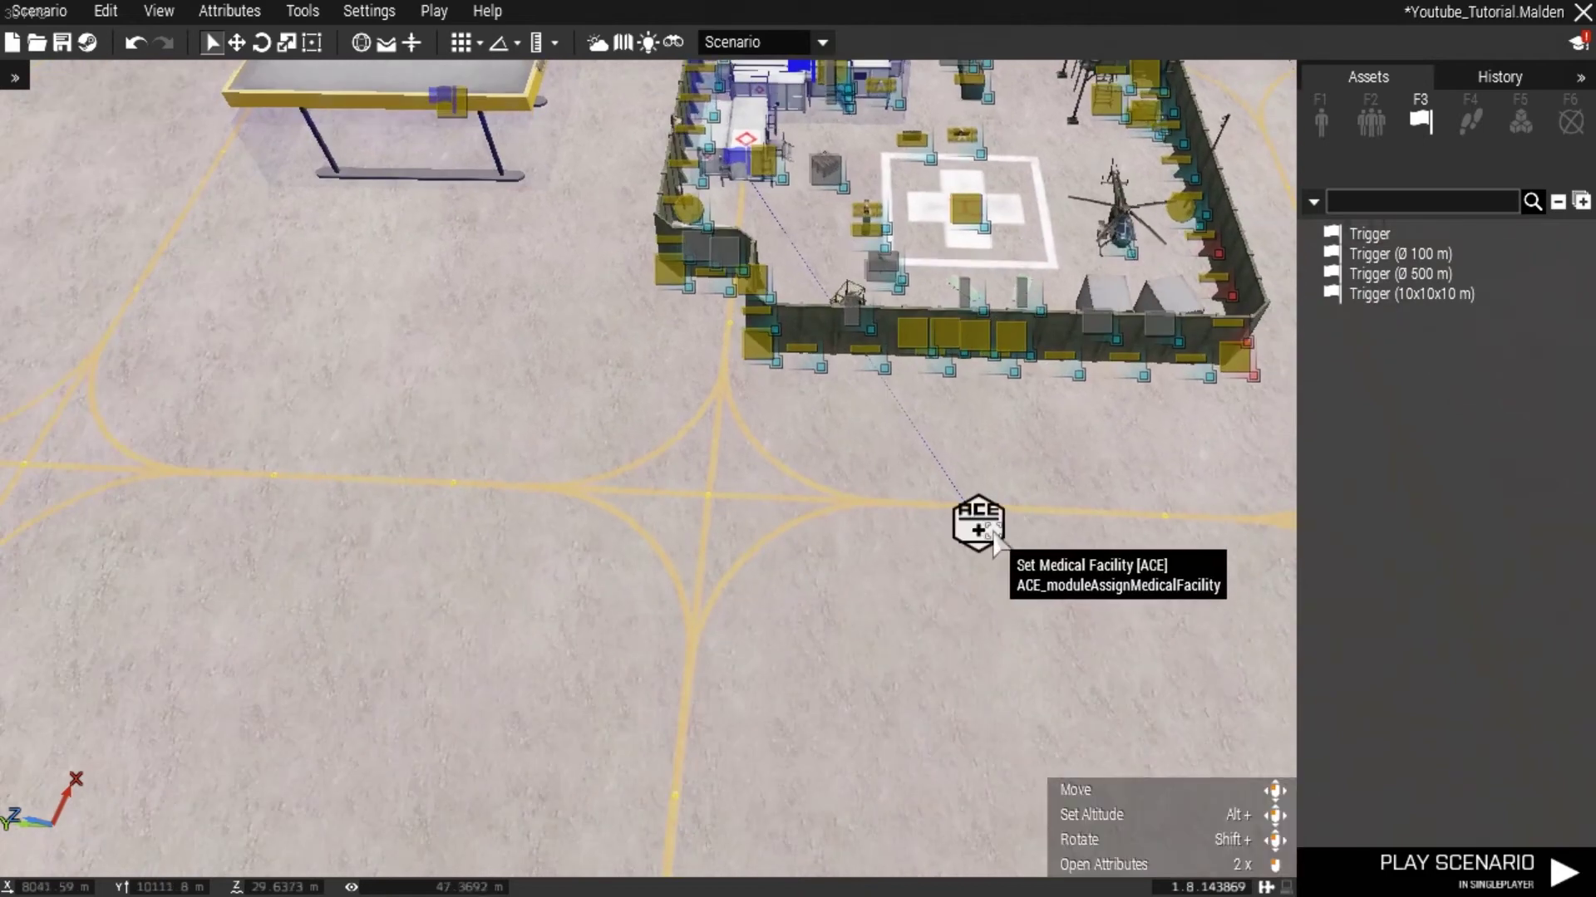
right_click(993, 537)
mouse_move(1054, 515)
click(895, 521)
key(w)
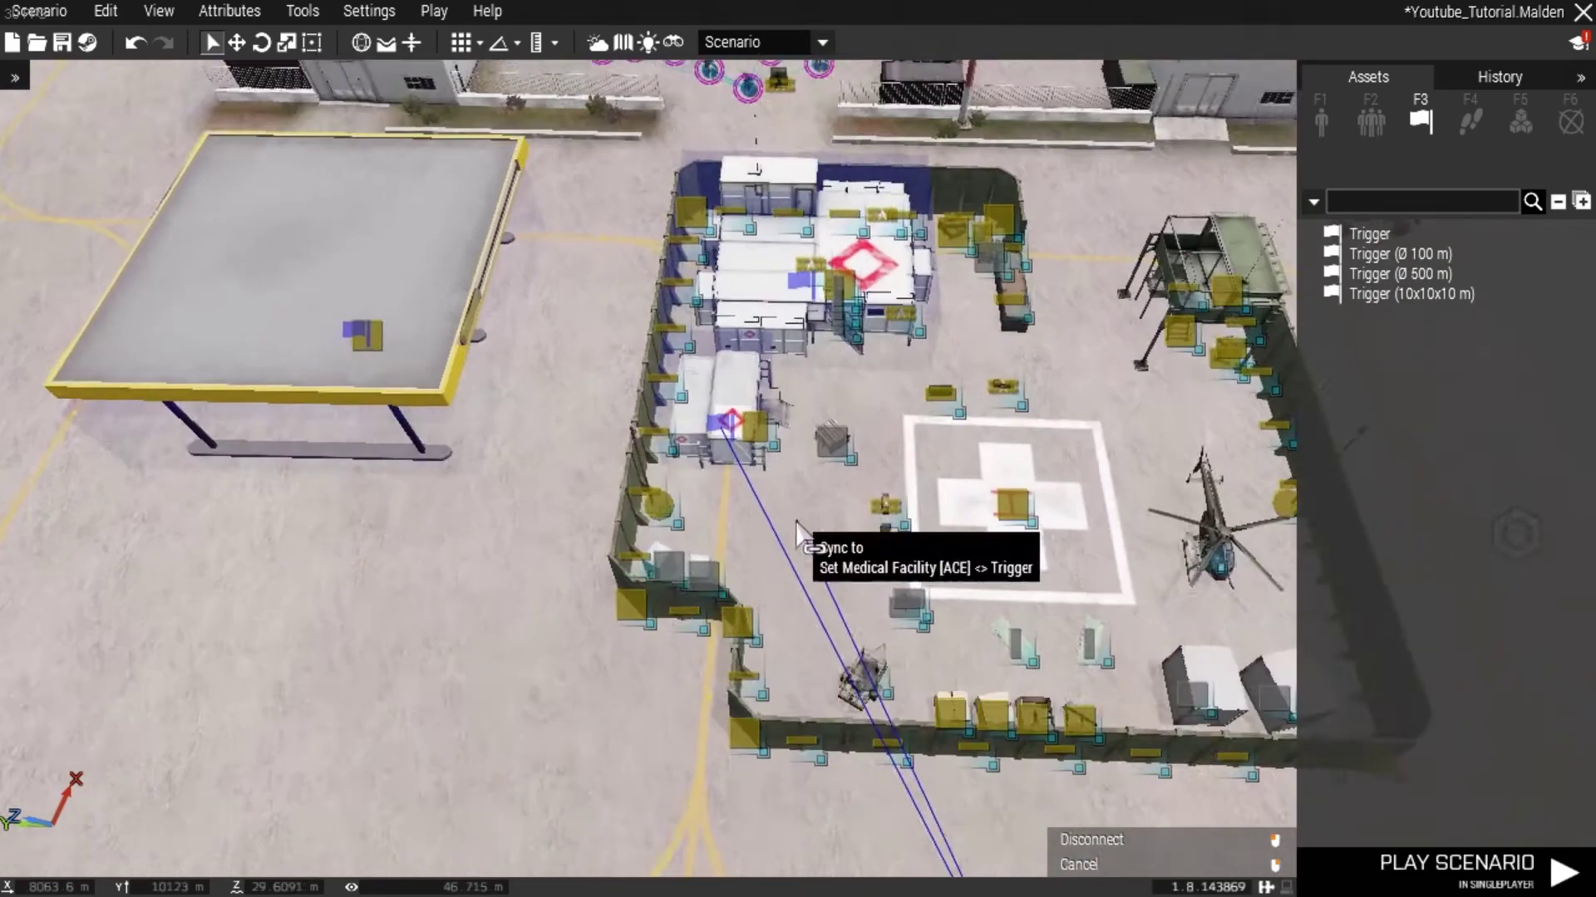
key(s)
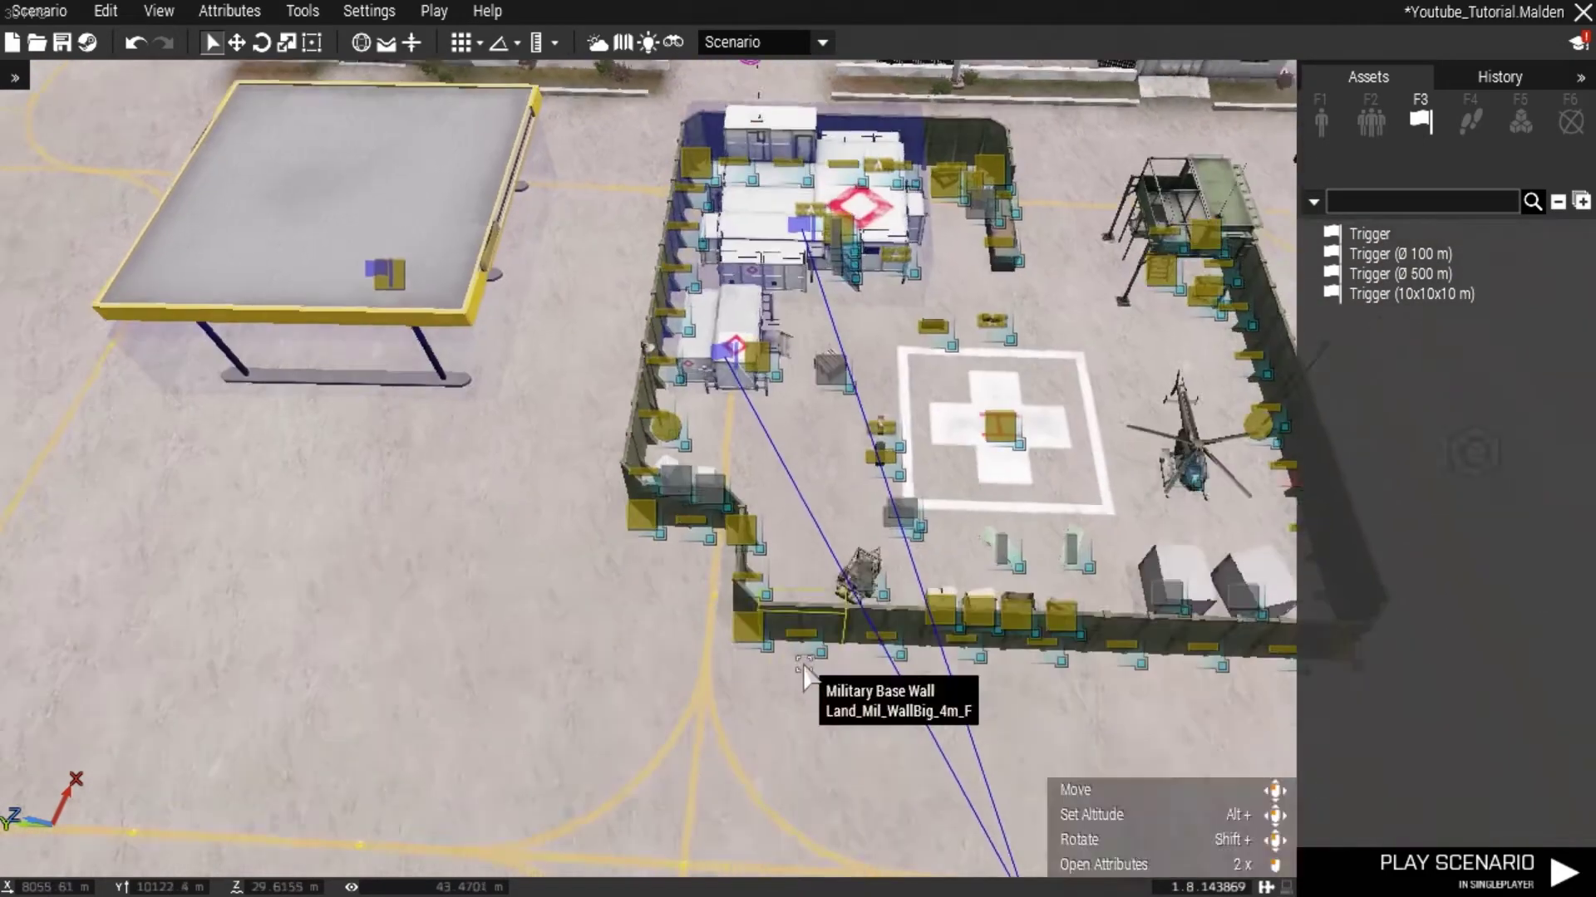
Step: Examine the sync links from the Set Medical Facility [ACE] module to the triggers over both medical buildings
right_drag(928, 642, 836, 641)
key(w)
key(w)
key(a)
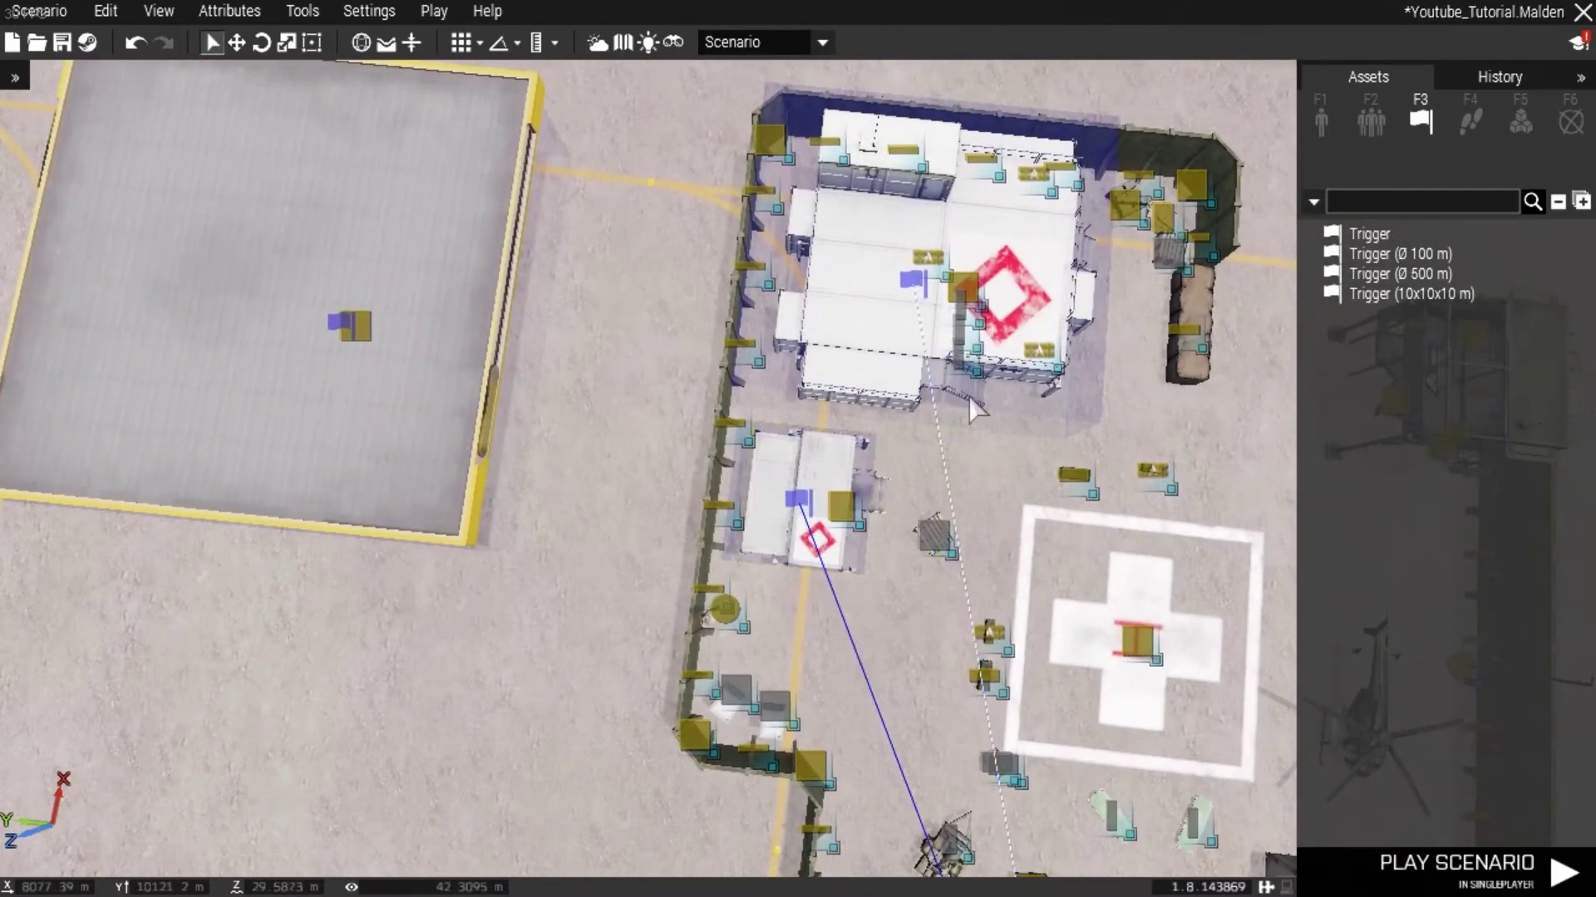
key(s)
right_drag(817, 401, 851, 262)
scroll(851, 314, up, 3)
key(w)
key(a)
key(d)
scroll(848, 364, down, 5)
key(s)
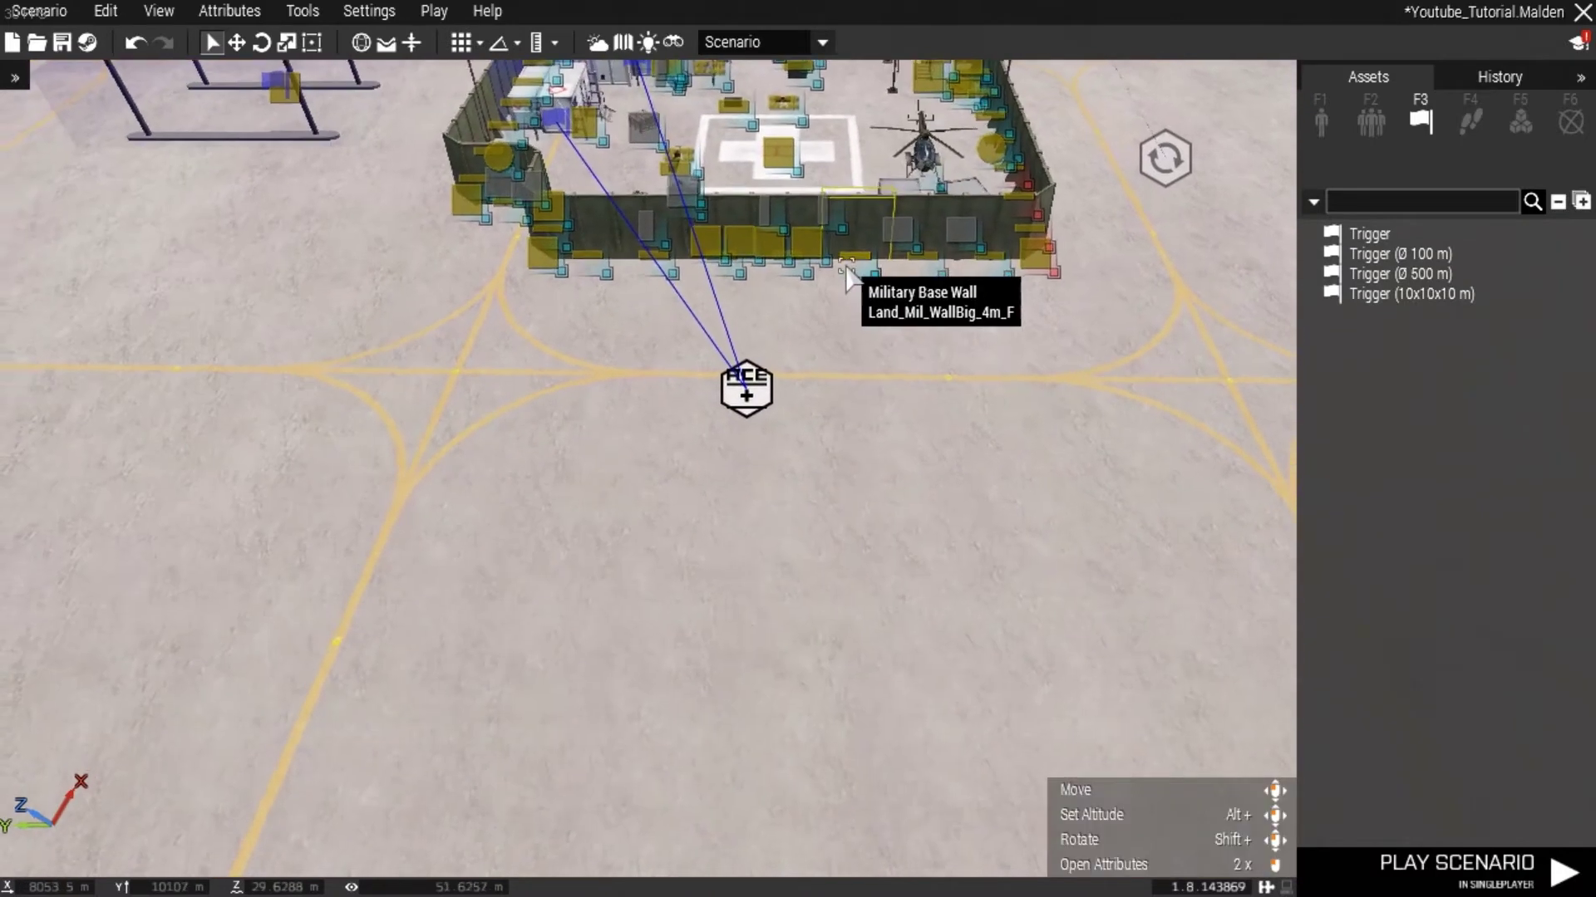
Step: Place a Set Medical Vehicle [ACE] module beside the facility module outside the compound and accept its attributes with Is Medical Vehicle at Yes
key(w)
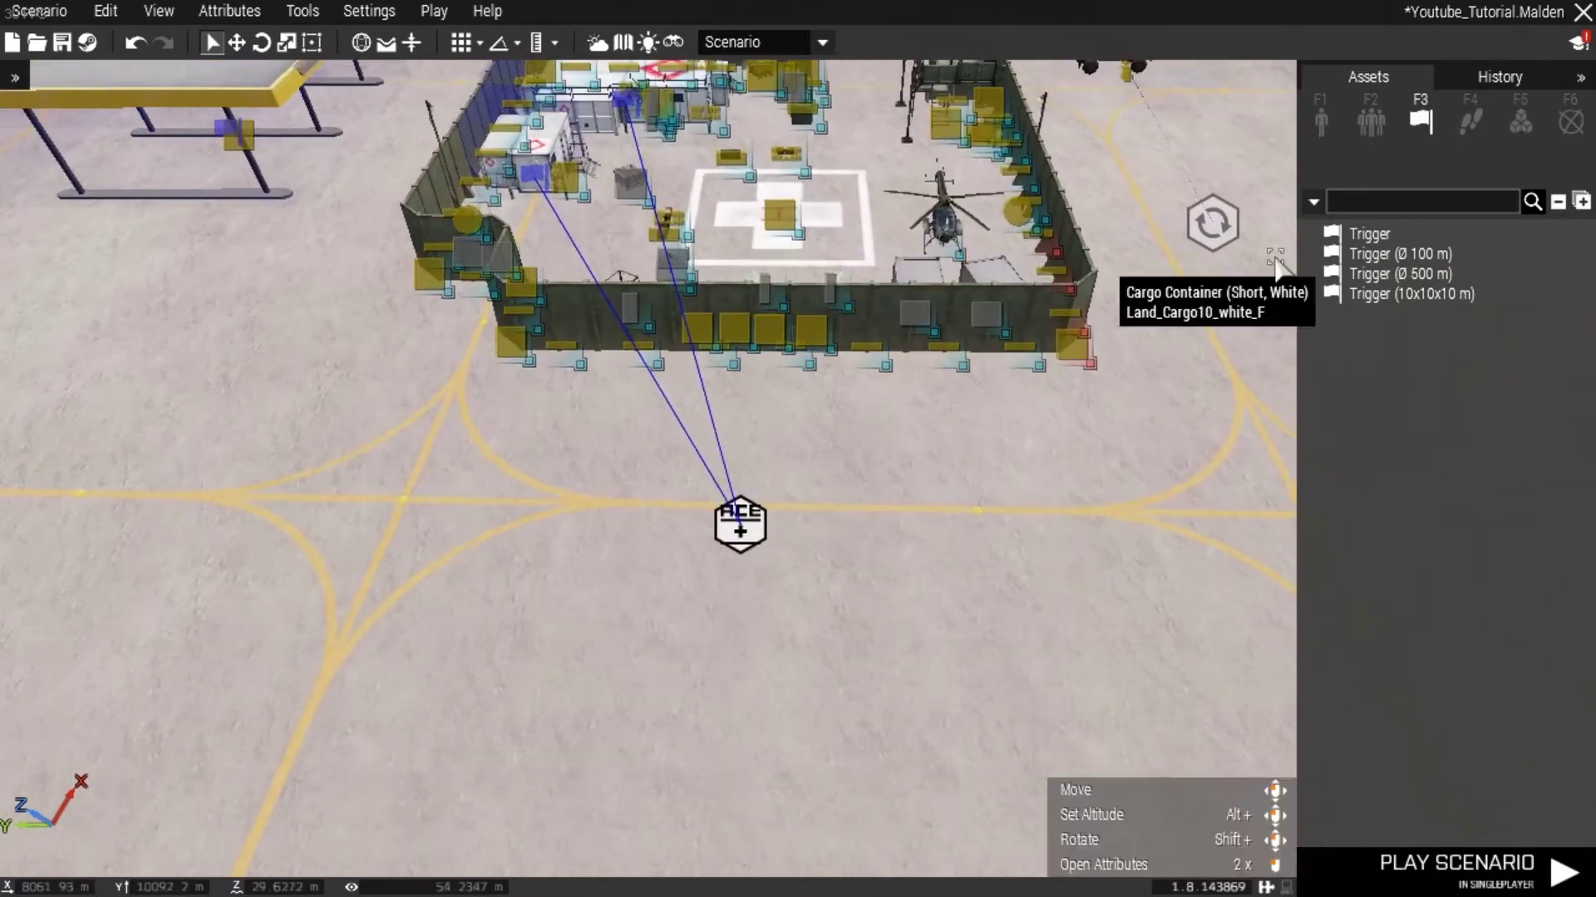
click(1508, 131)
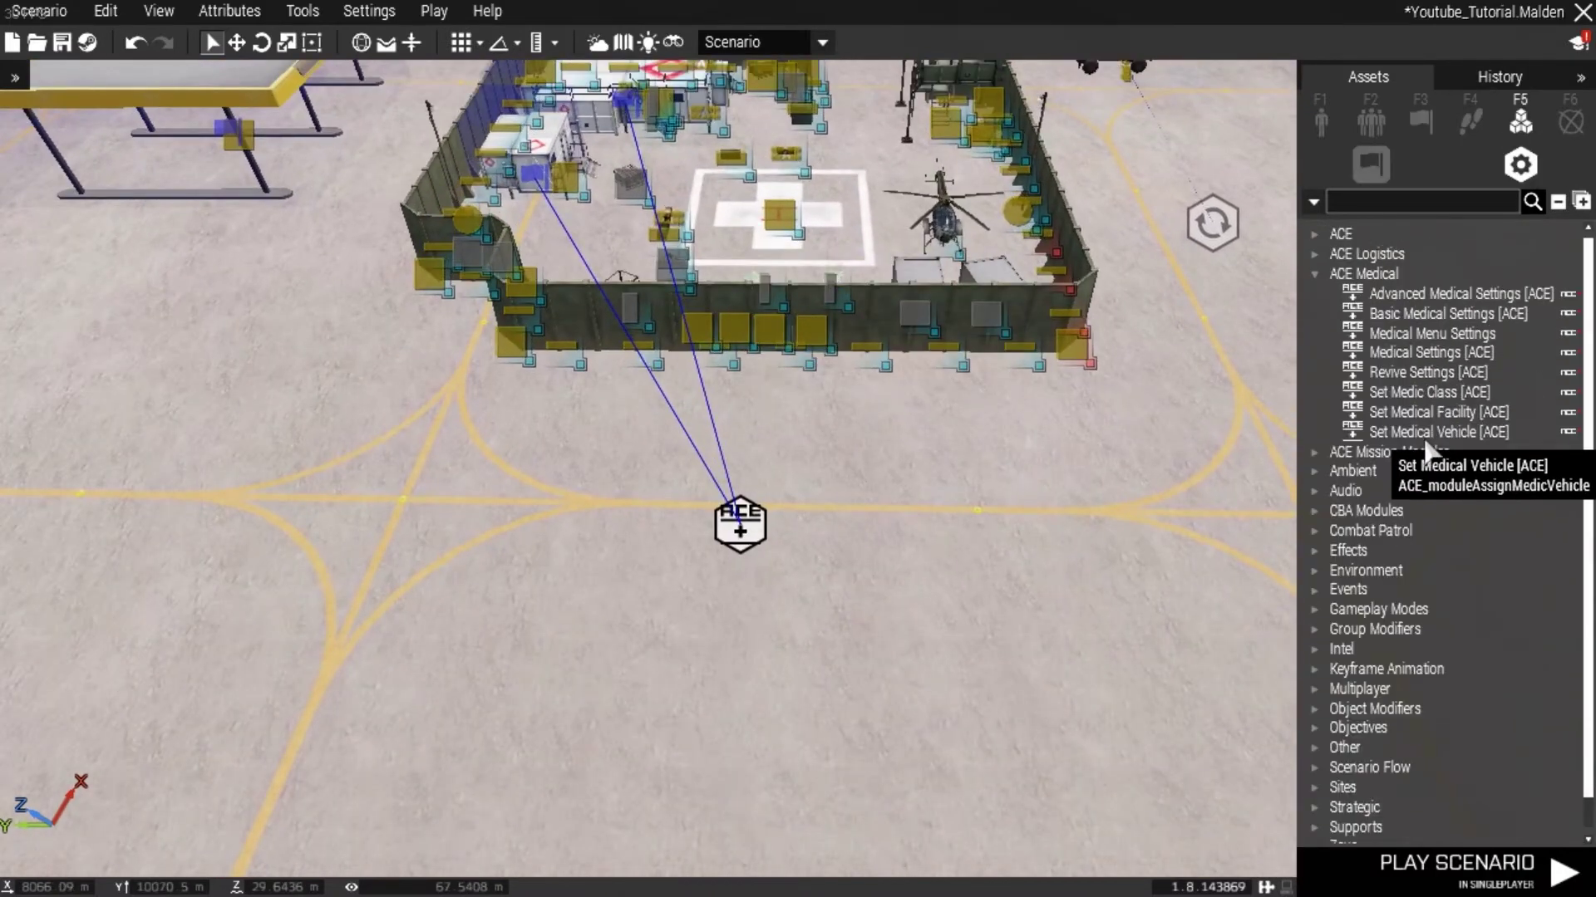
click(1426, 434)
key(d)
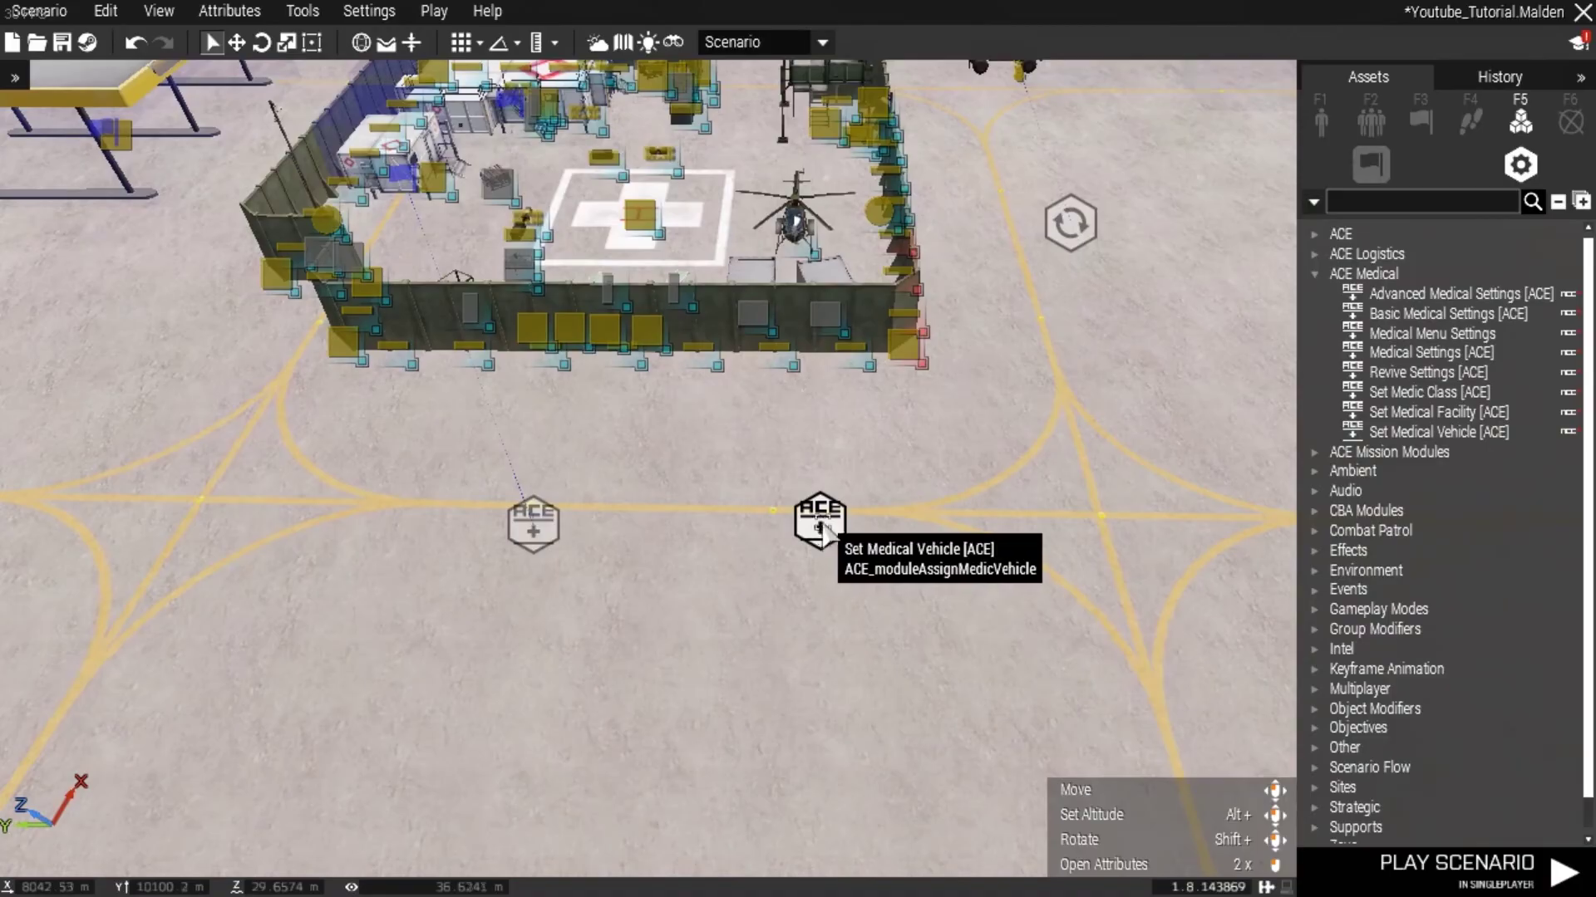
double_click(821, 524)
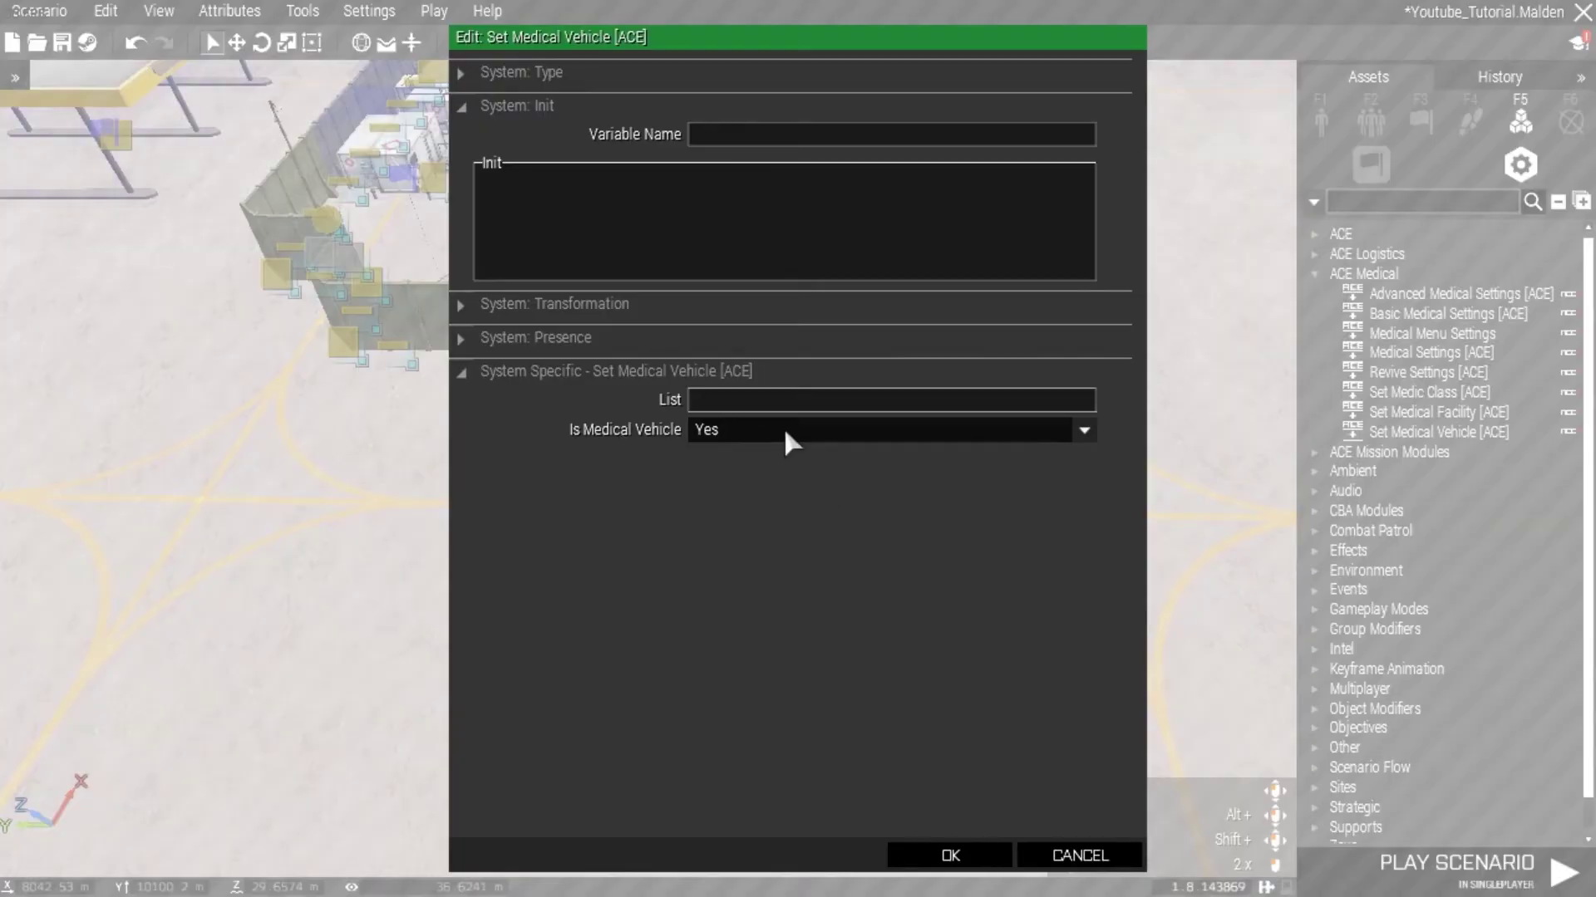
click(971, 860)
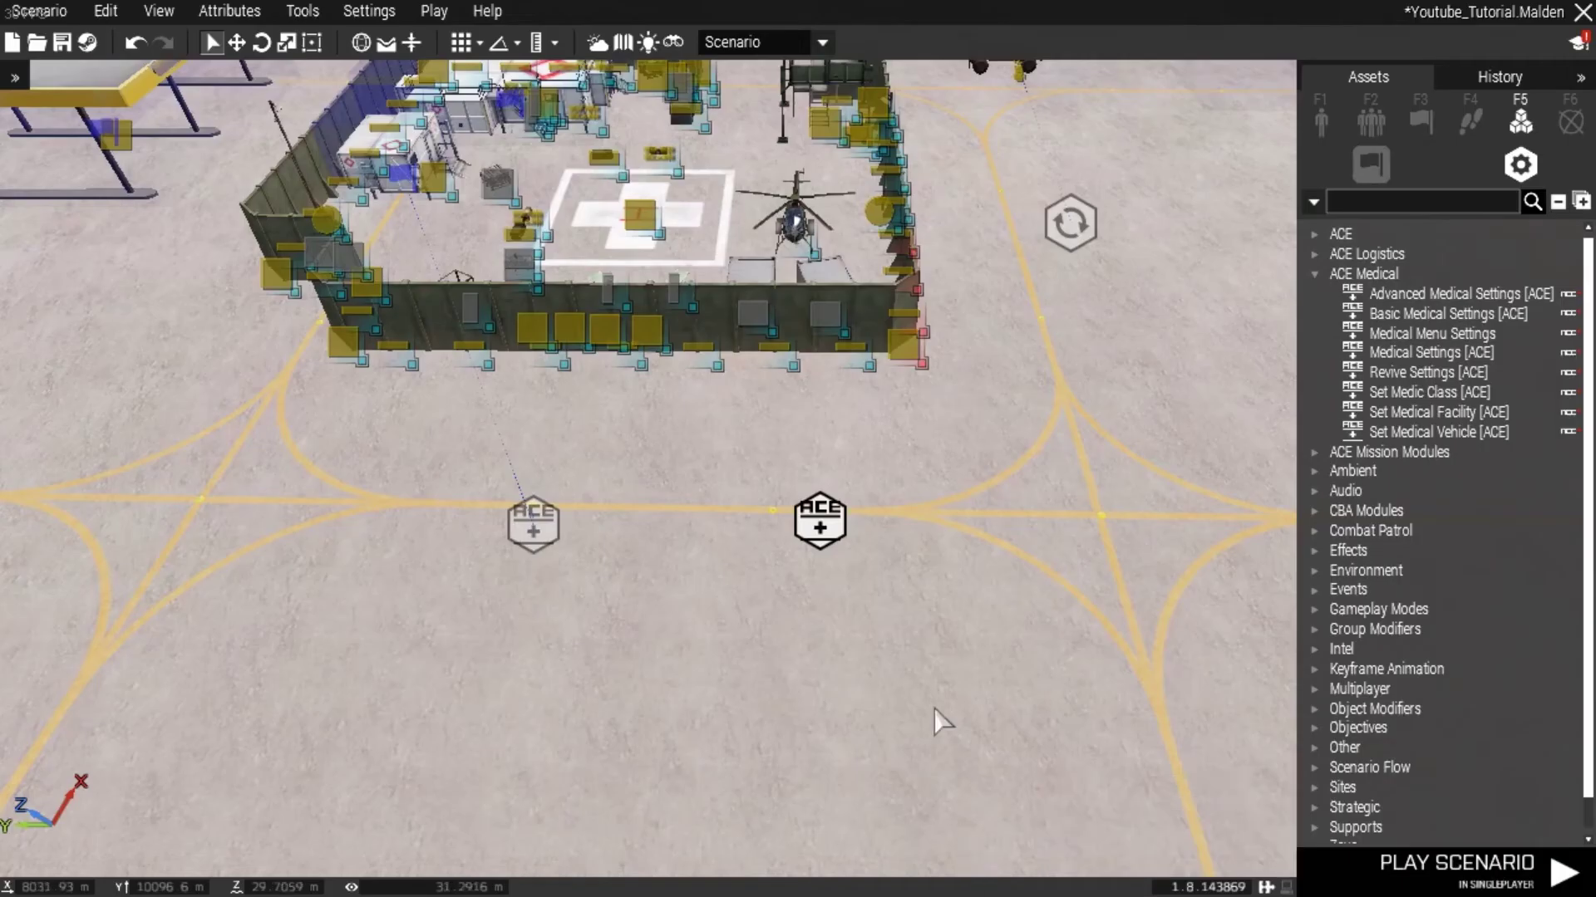
Step: Sync the Set Medical Vehicle [ACE] module to the helicopter beside the compound's helipad
right_click(836, 529)
click(773, 517)
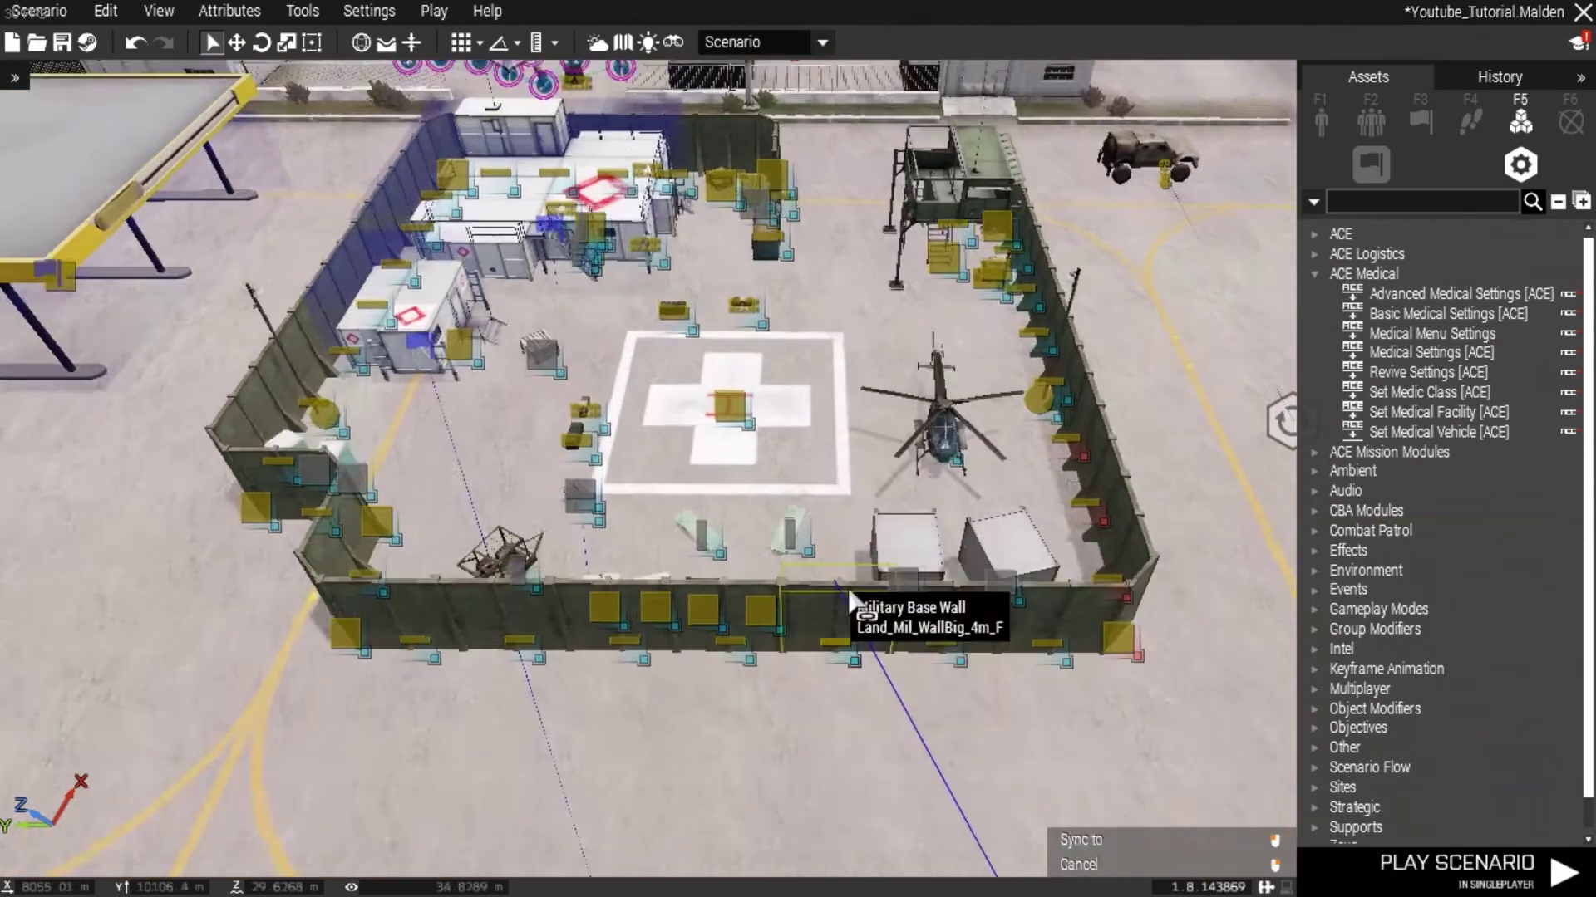
key(w)
right_drag(913, 662, 851, 630)
Step: Survey the medical compound, the modules outside it and the surrounding airfield from above
key(s)
key(a)
key(q)
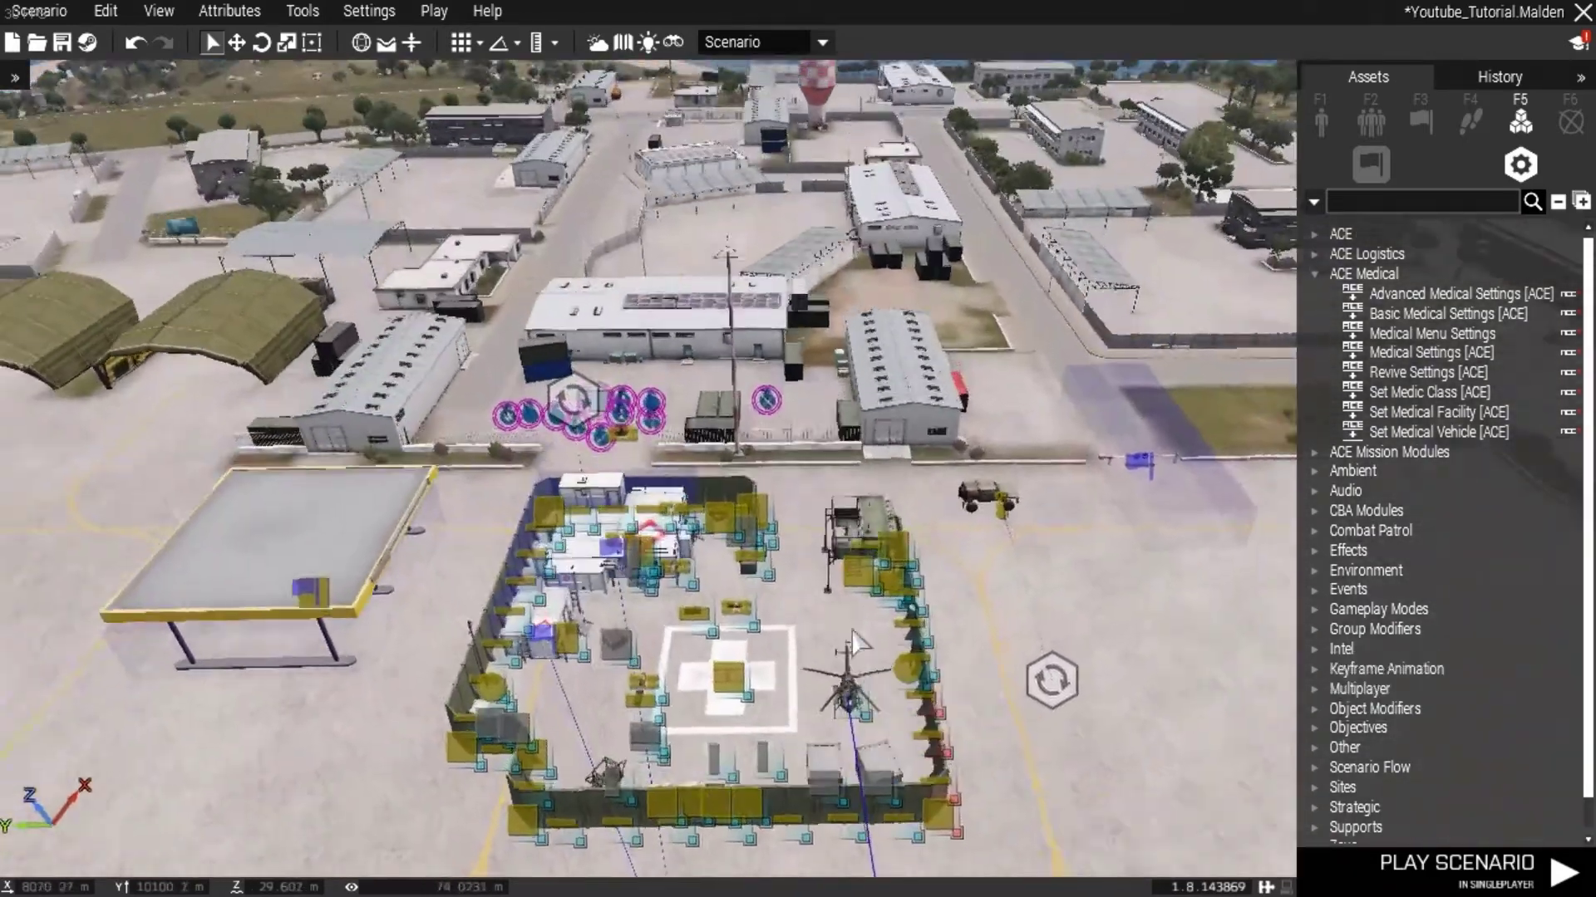
key(s)
key(a)
key(q)
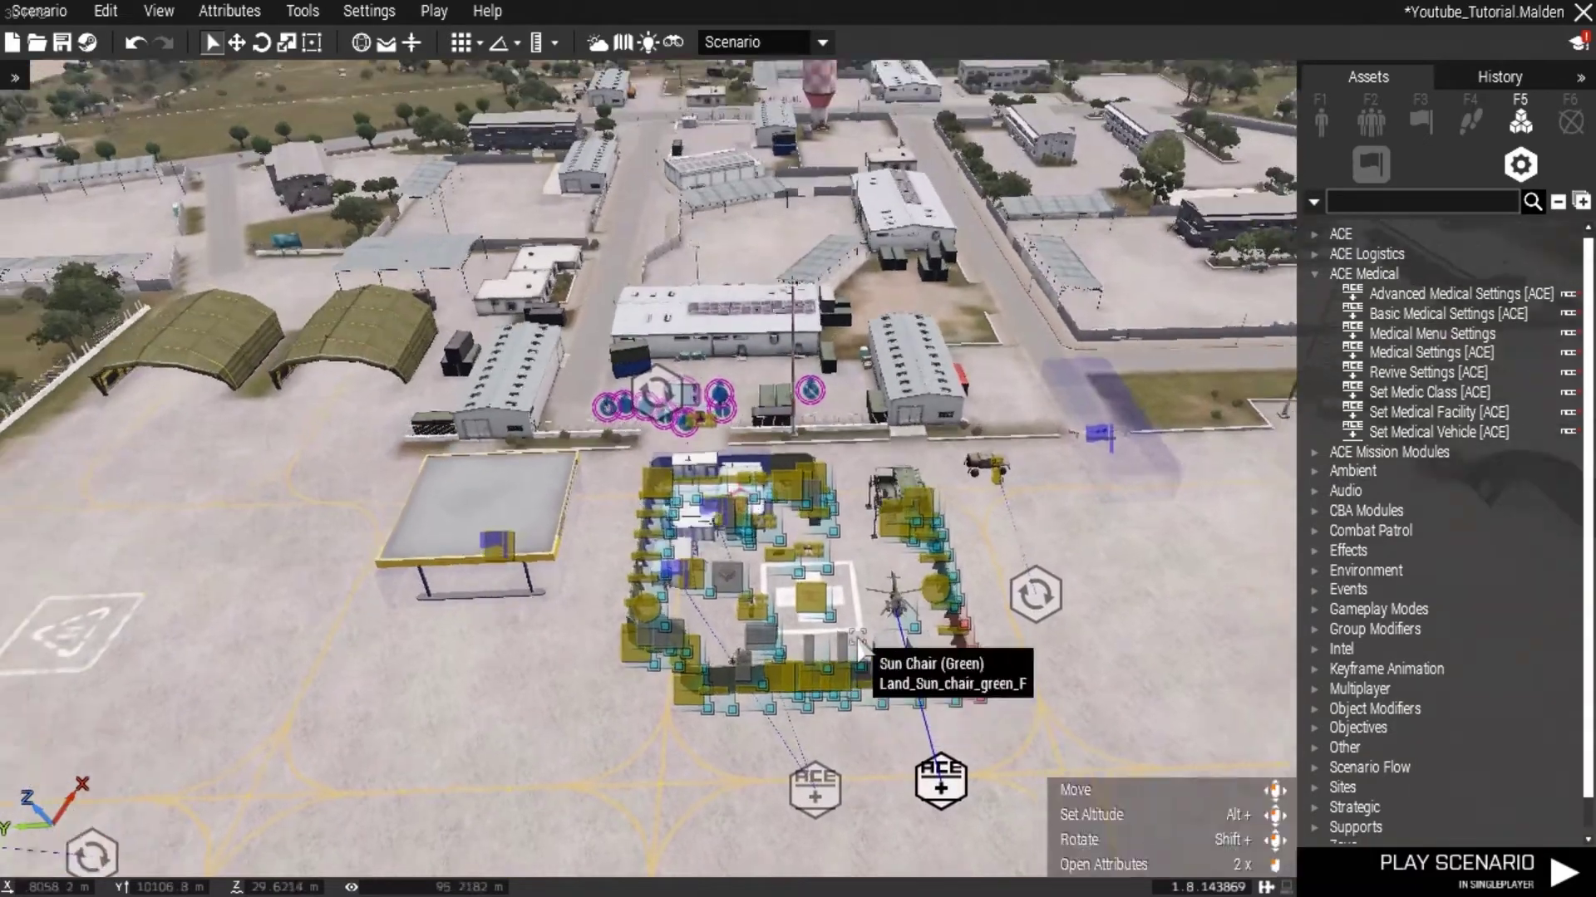
key(s)
right_drag(857, 641, 940, 584)
key(w)
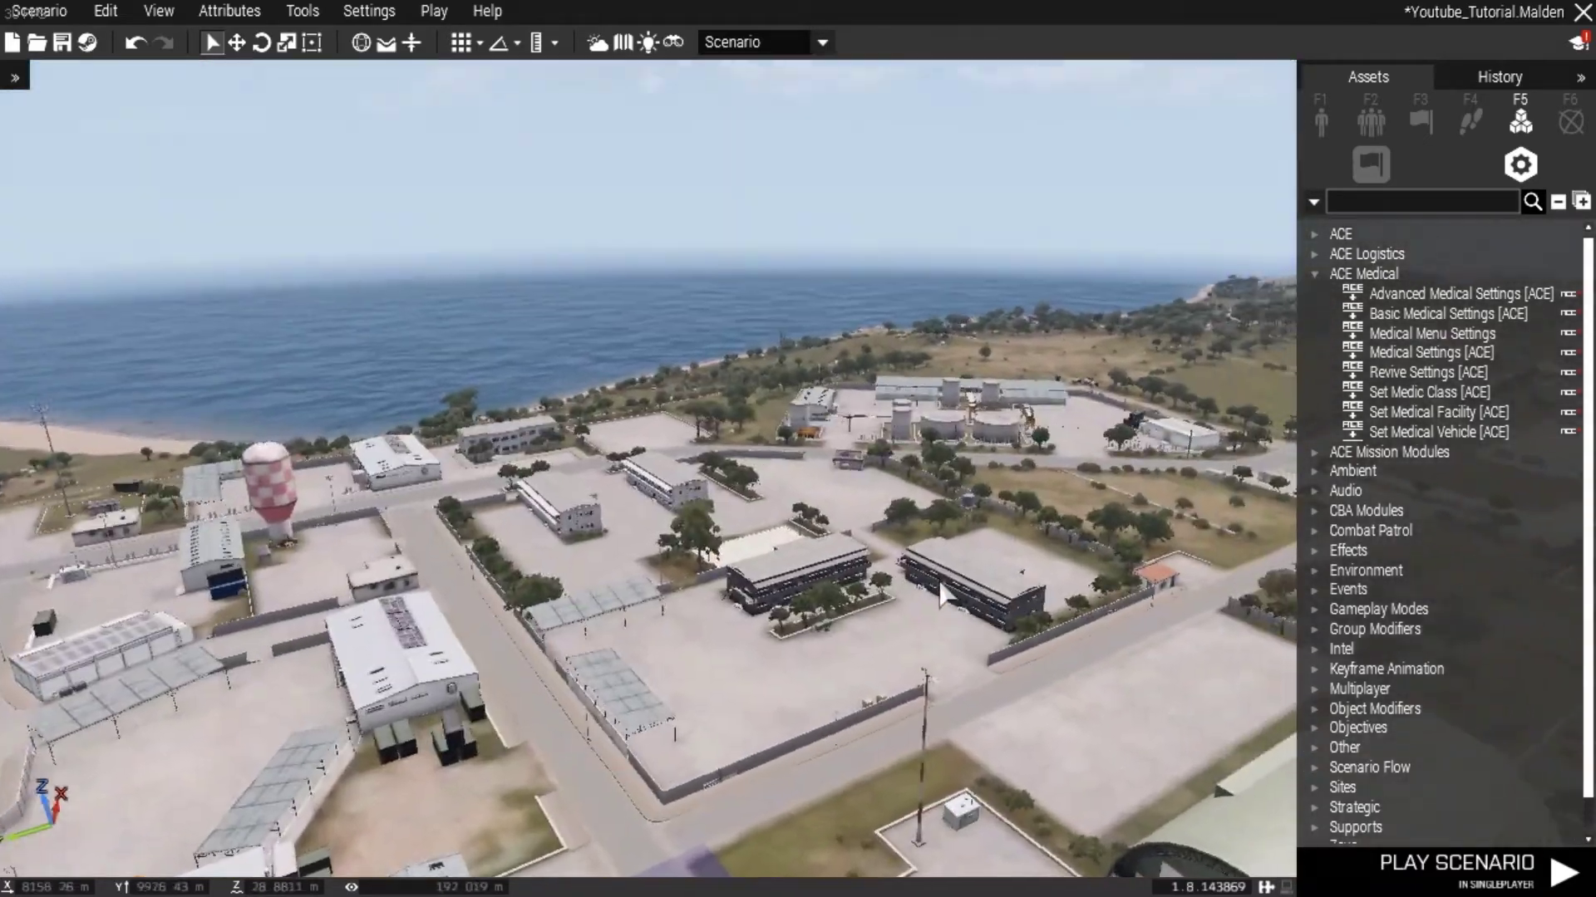
drag(940, 584, 817, 649)
key(s)
key(z)
right_drag(817, 650, 1035, 685)
key(a)
key(w)
key(w)
key(d)
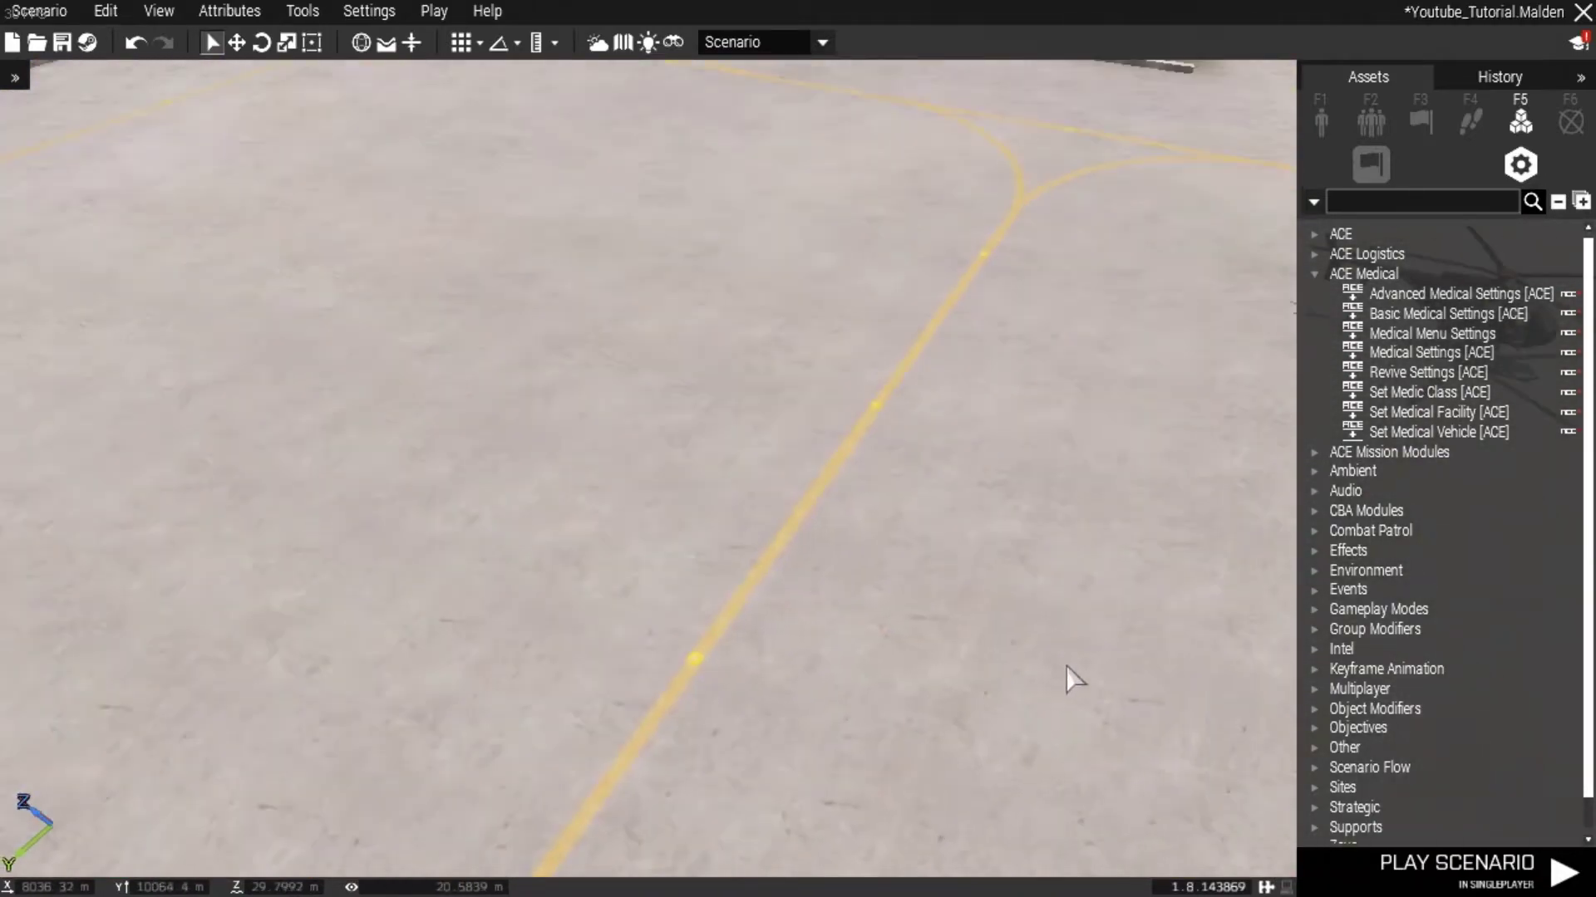
Step: Inspect the compound's helipad and helicopter up close, along with the ACE modules synced from the tarmac outside
key(d)
right_drag(1004, 630, 753, 647)
key(w)
right_drag(627, 676, 1216, 660)
key(s)
scroll(874, 694, up, 4)
key(w)
key(d)
key(s)
key(d)
scroll(489, 661, down, 4)
key(a)
key(a)
key(w)
key(s)
scroll(818, 687, up, 3)
key(d)
scroll(626, 616, down, 2)
scroll(630, 628, up, 2)
scroll(366, 598, up, 2)
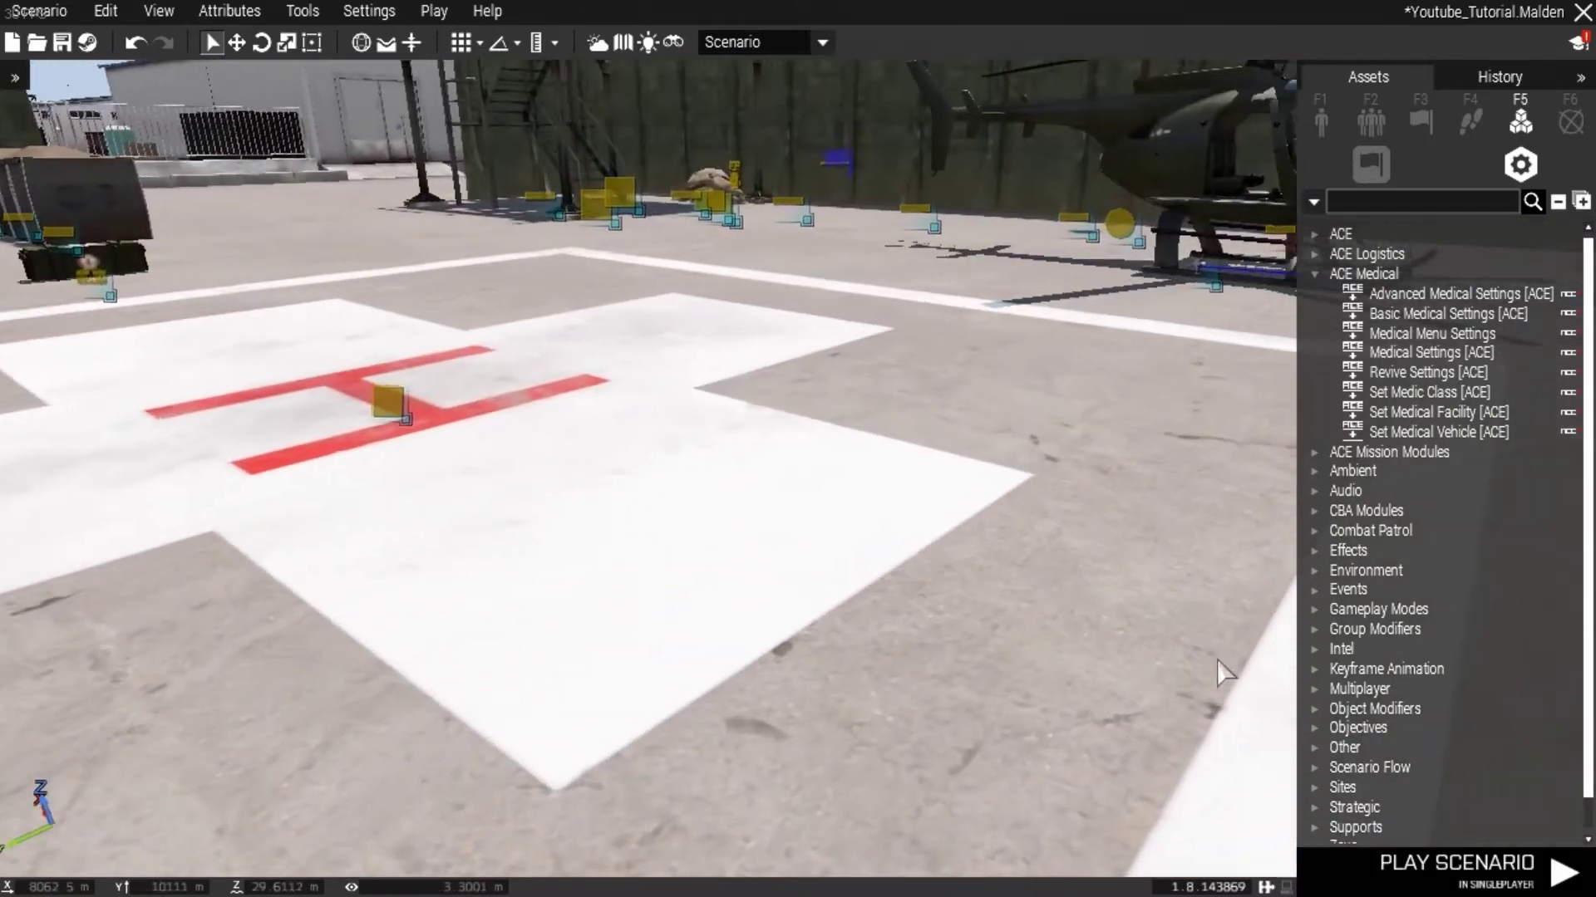
scroll(1216, 659, down, 6)
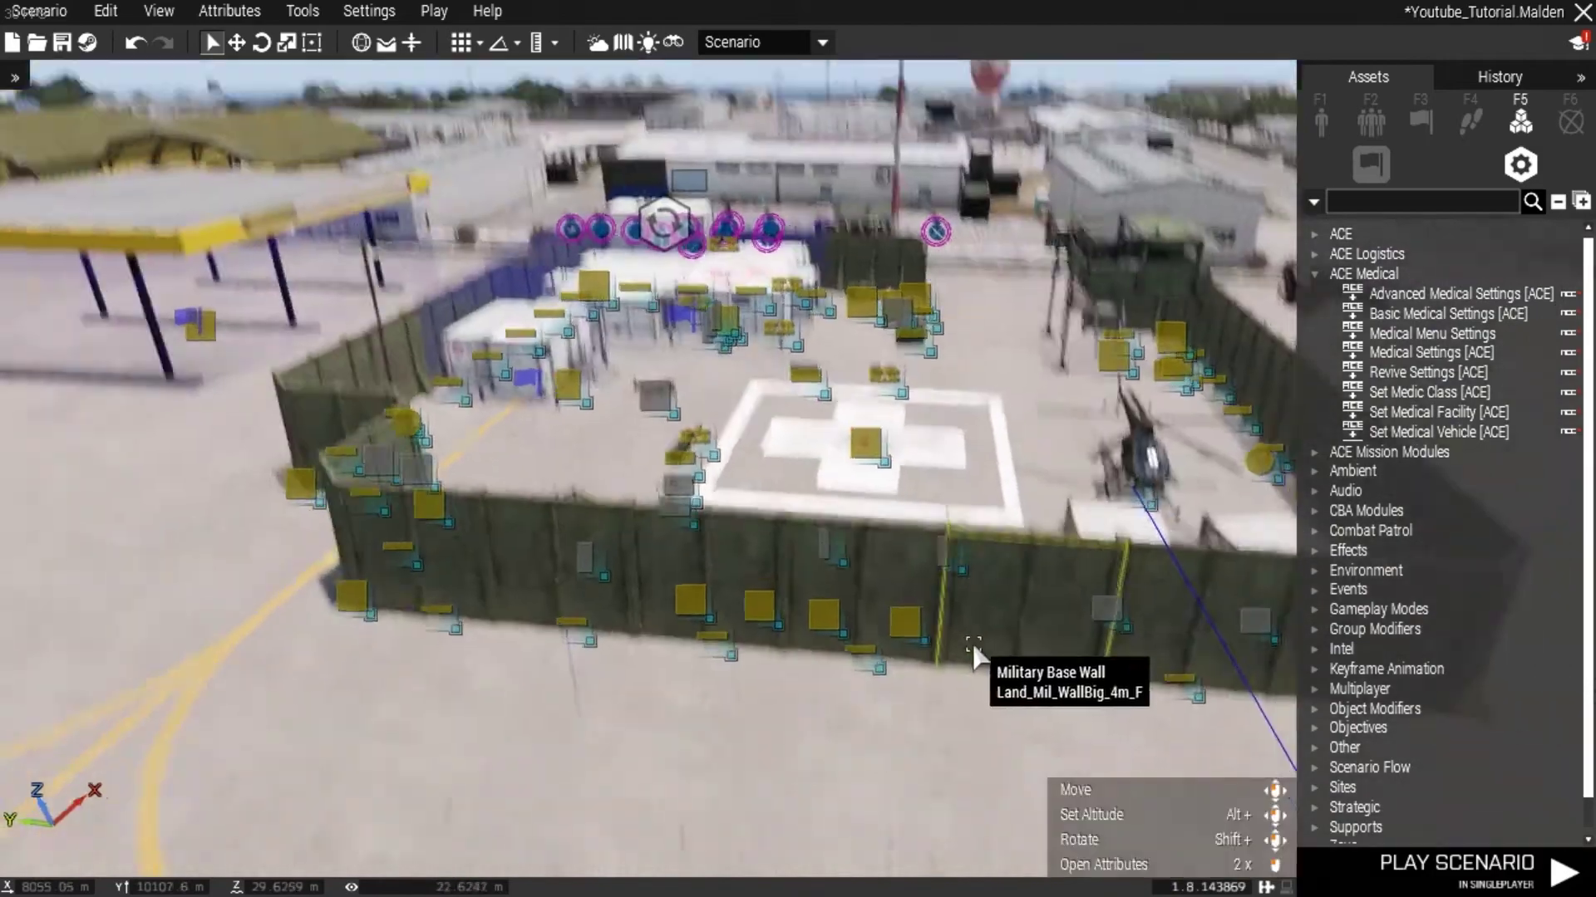
scroll(973, 656, down, 4)
key(w)
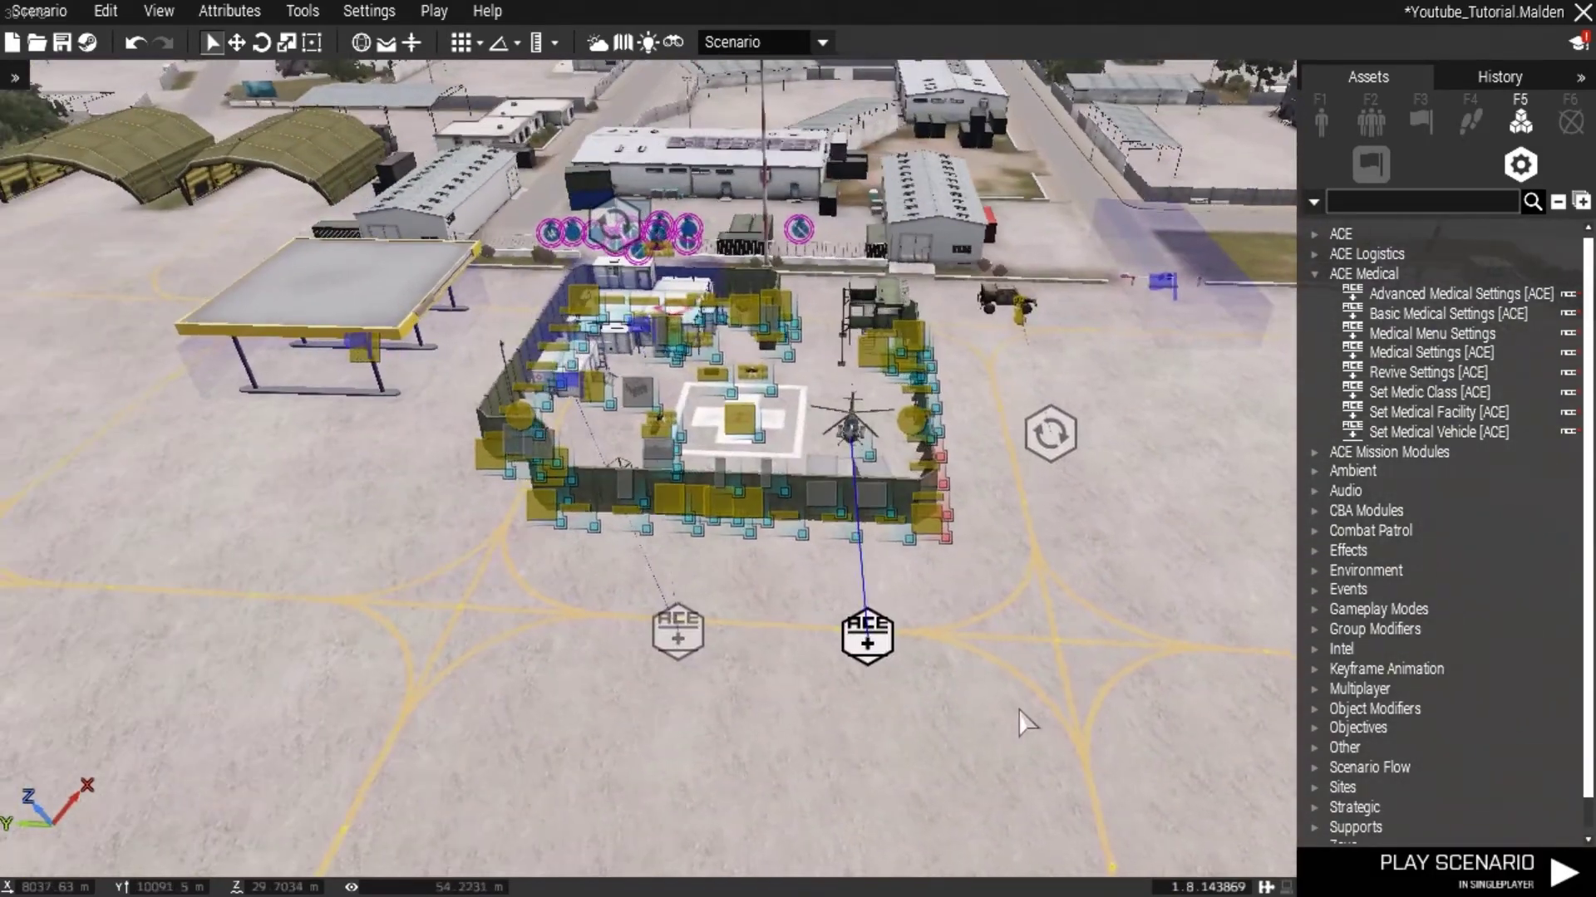
scroll(1007, 730, down, 5)
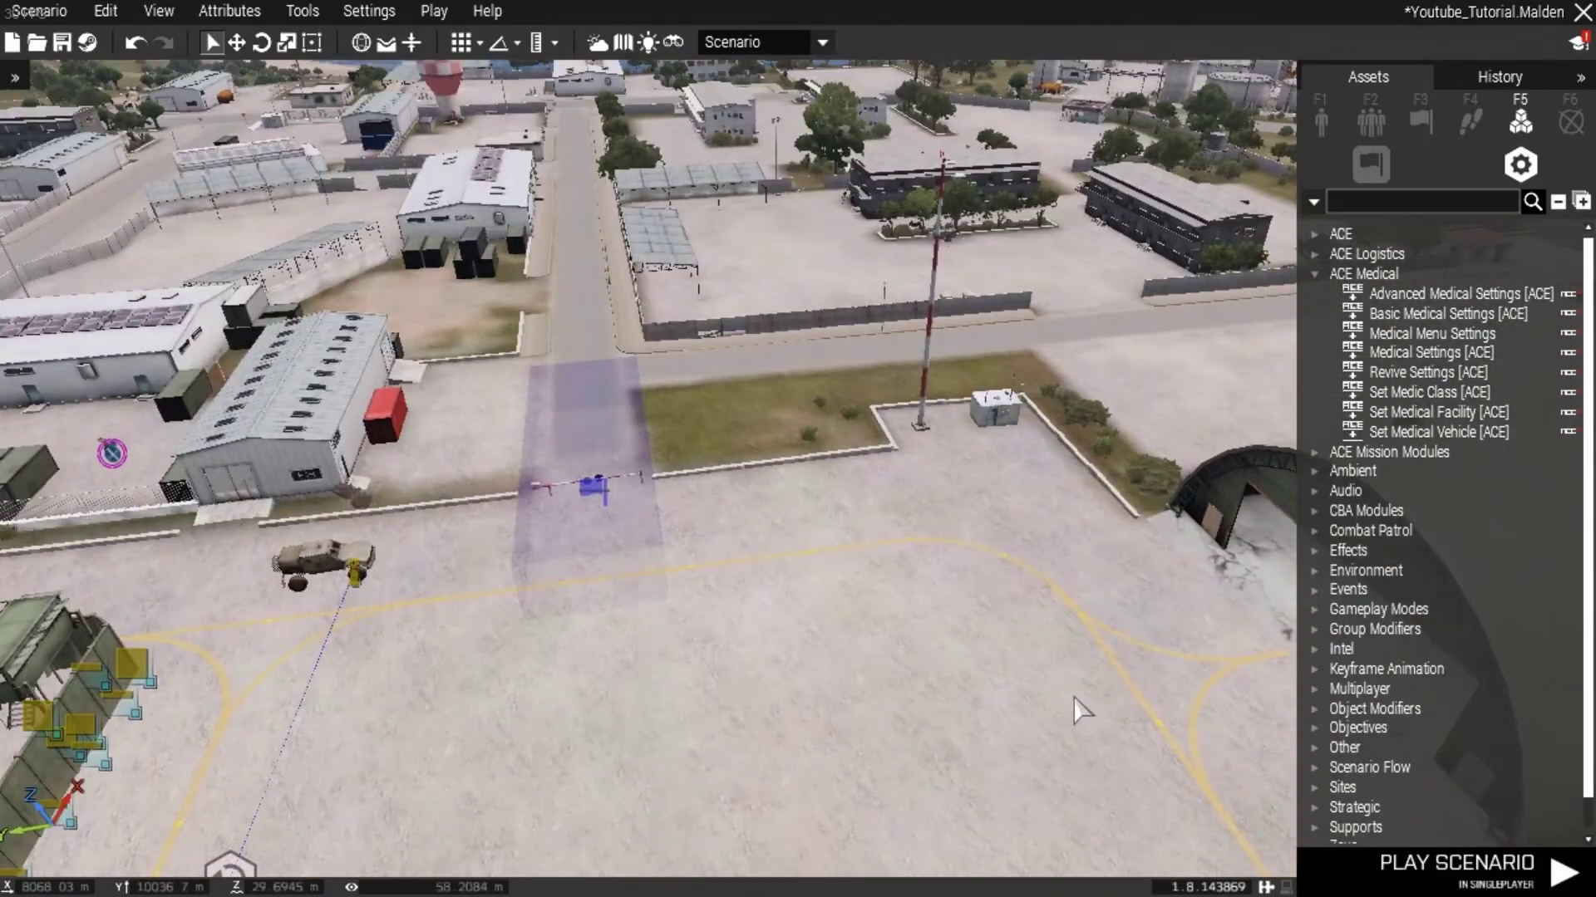
key(w)
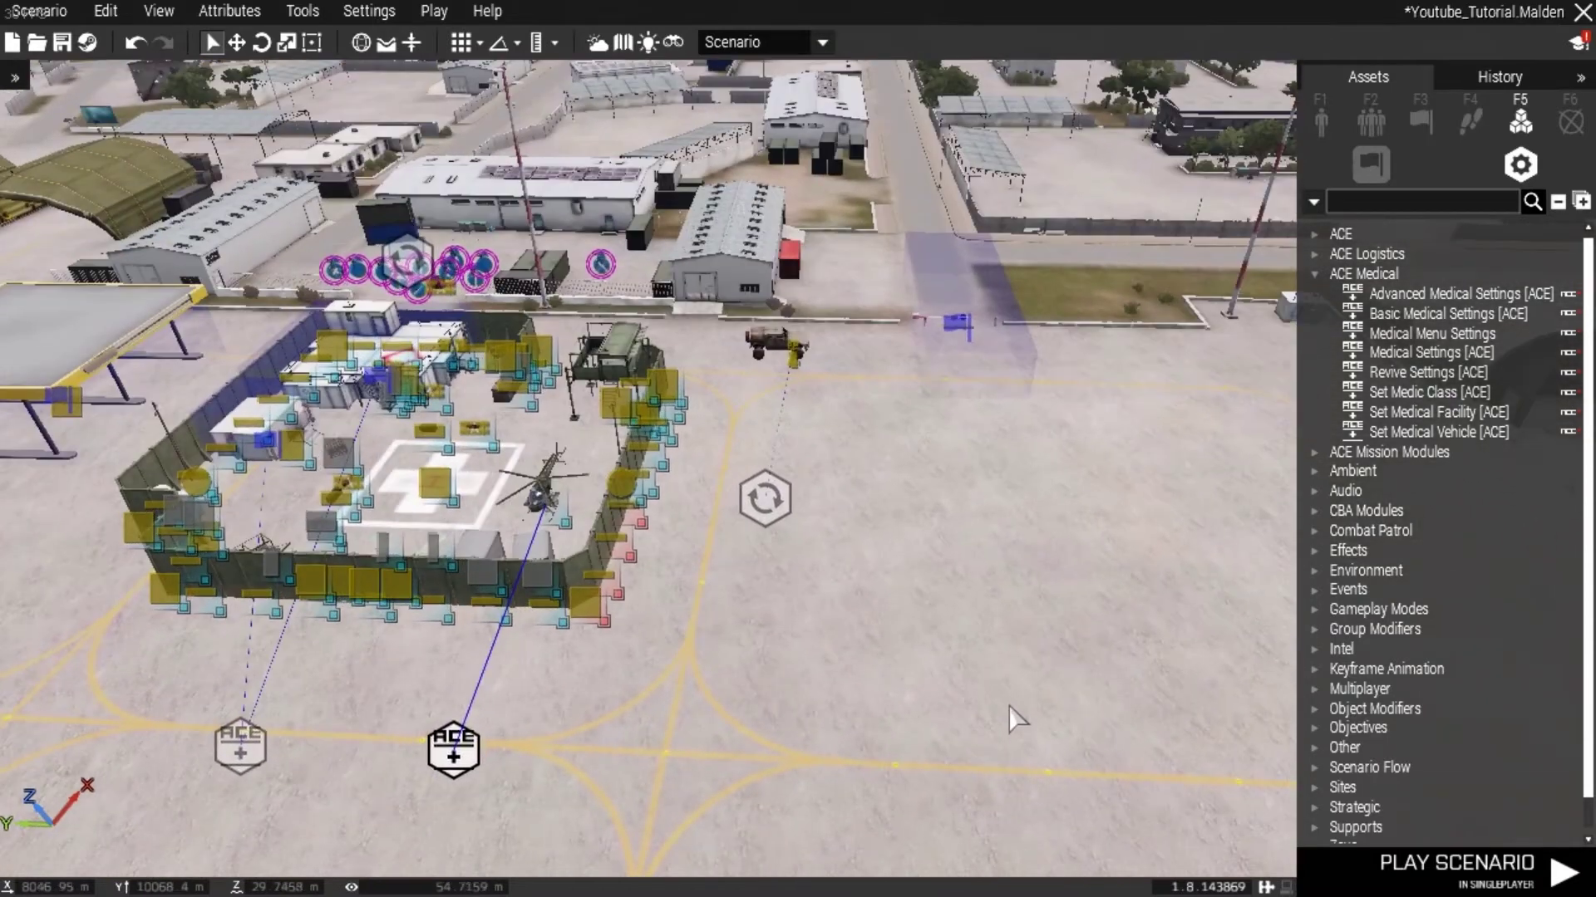
Step: Review the row of ACE medical modules and the nearby Zeus modules on the map, returning to the 3D view
key(m)
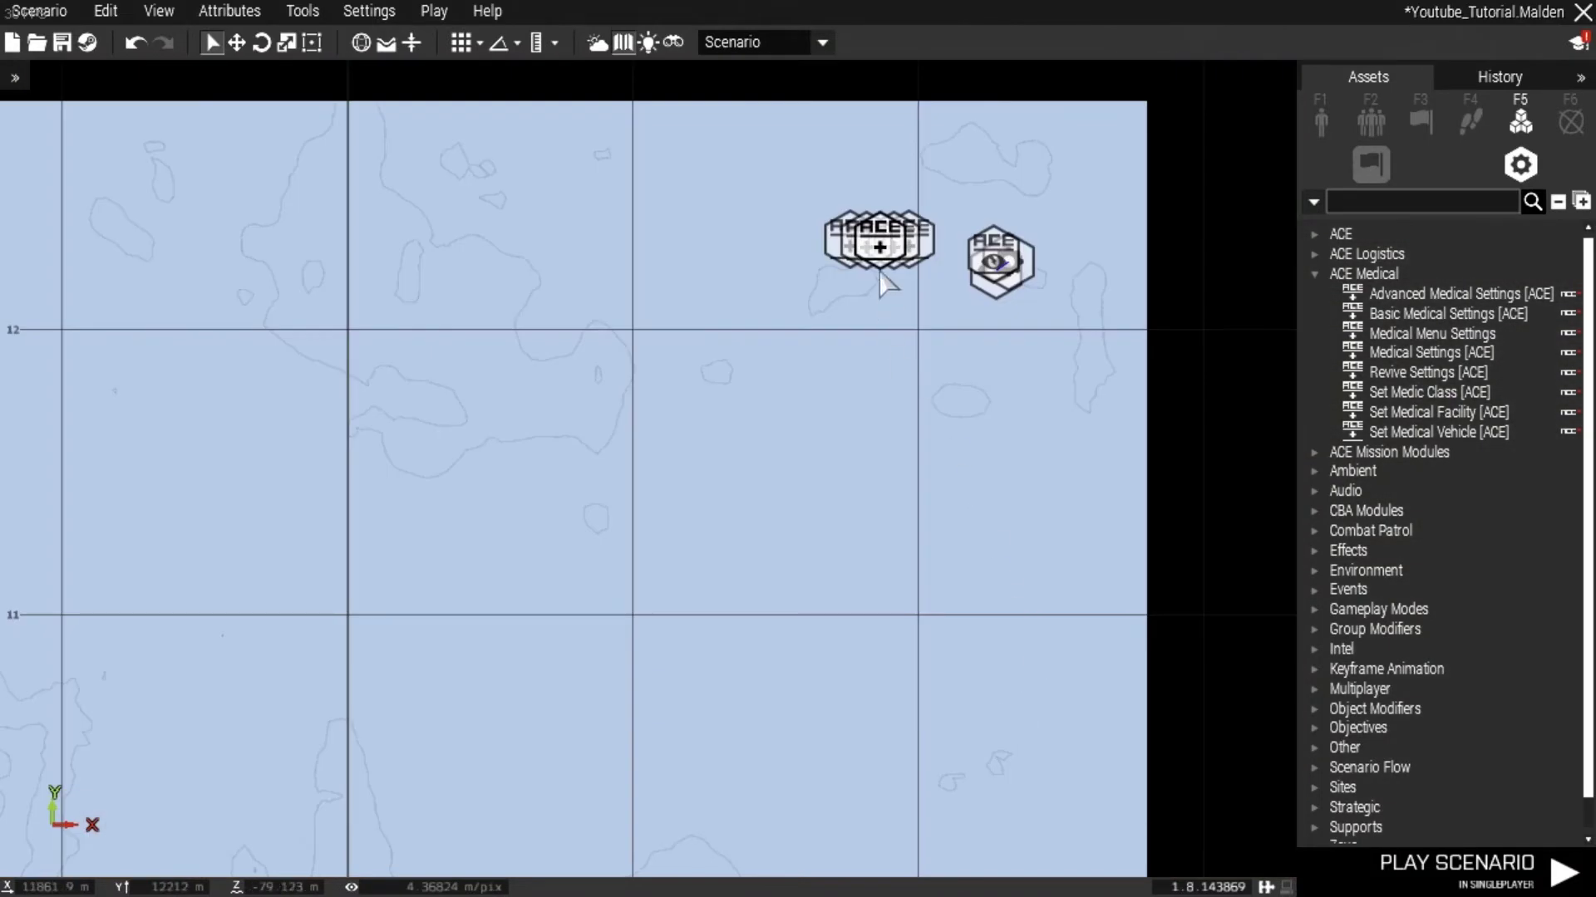
scroll(882, 281, up, 6)
right_drag(894, 278, 927, 644)
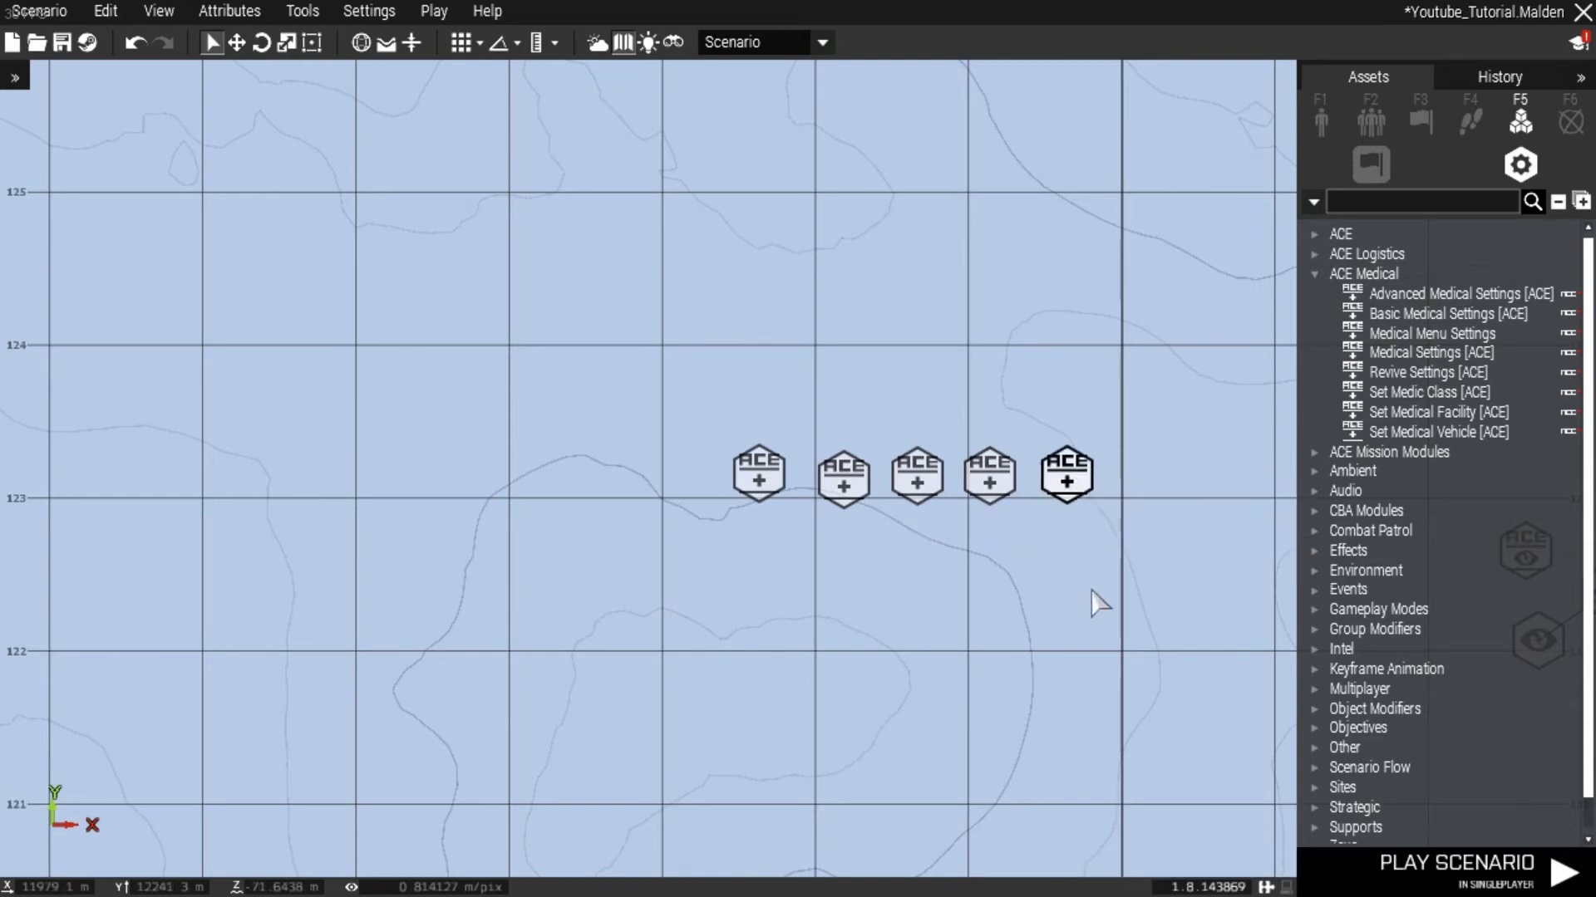
key(d)
key(s)
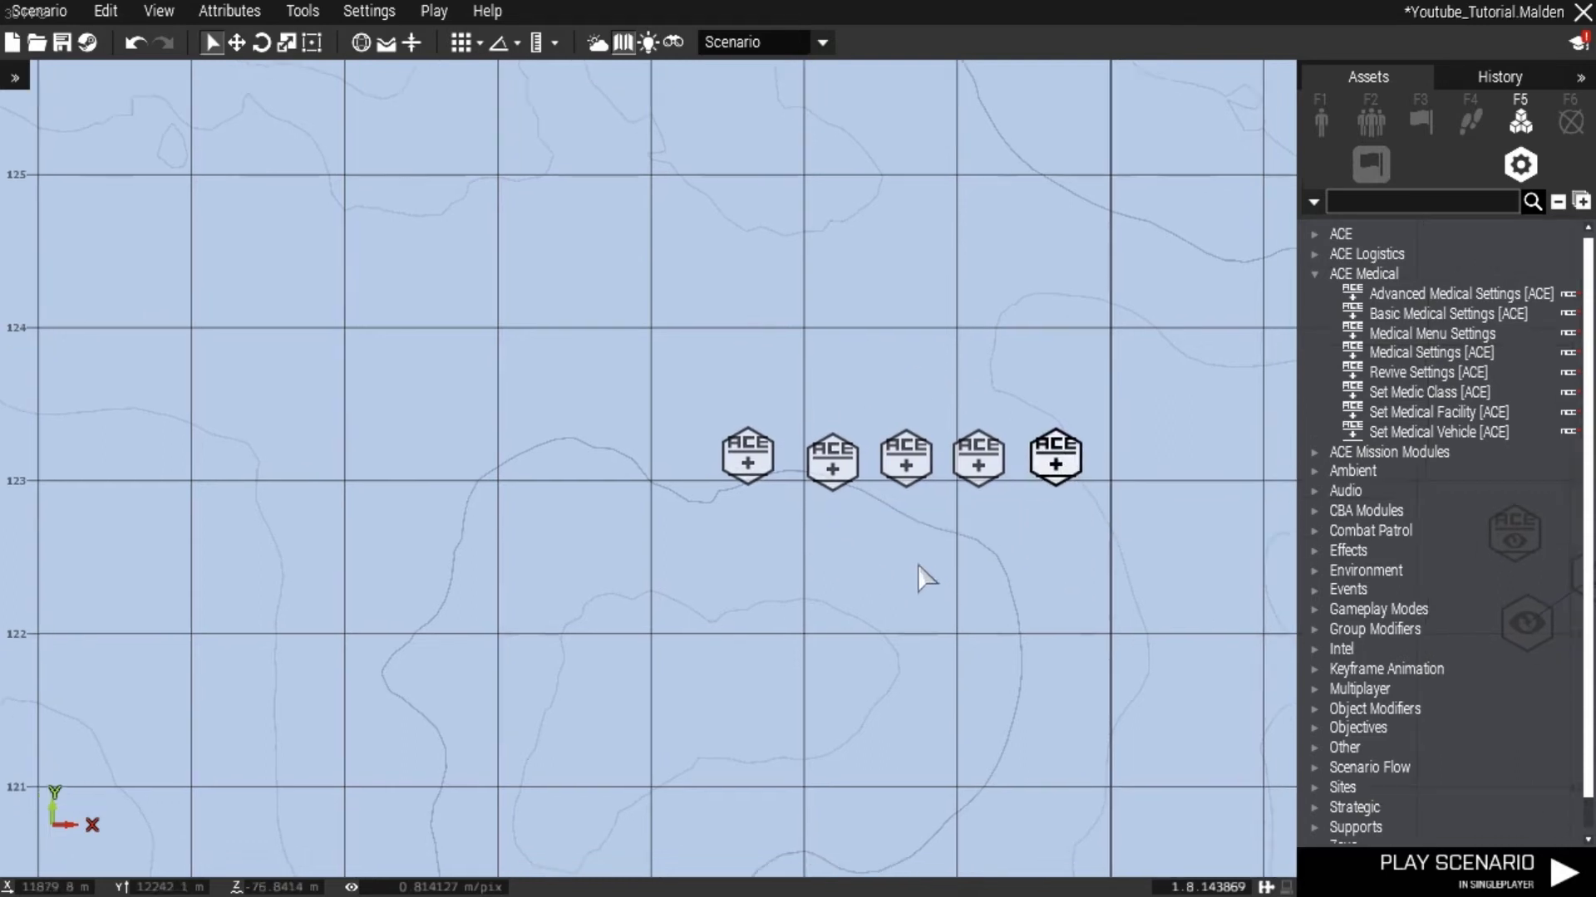
key(d)
key(s)
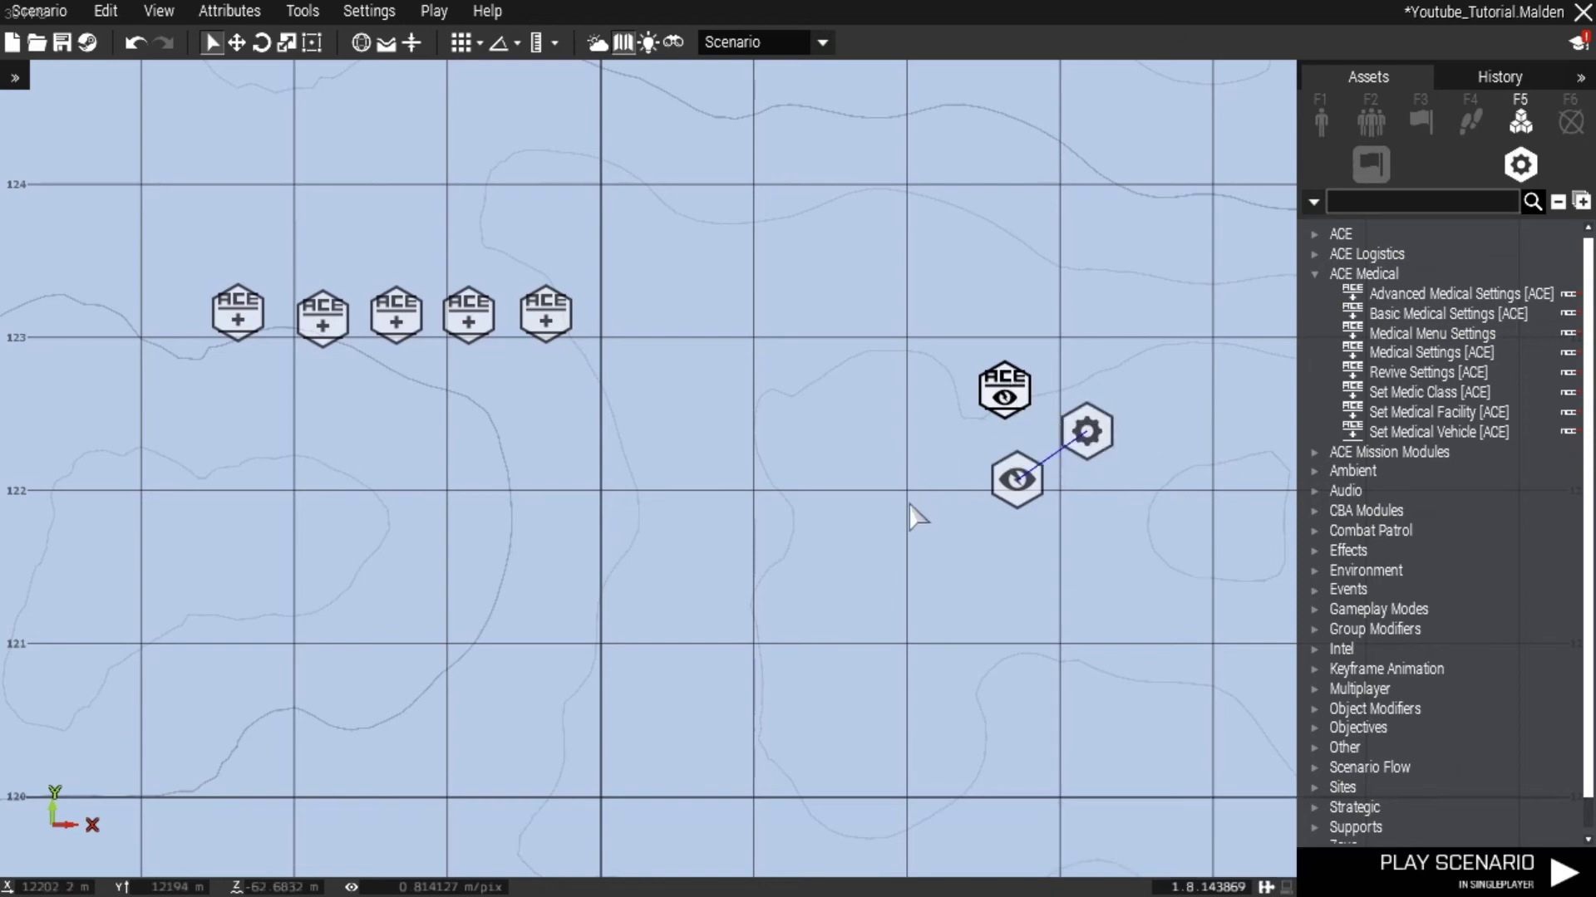
scroll(909, 504, down, 4)
right_drag(826, 563, 1097, 303)
key(m)
Step: Examine the trigger areas around the Military Cargo House and Military Cargo HQ (Medical) and their links to the facility module
right_drag(905, 474, 930, 517)
key(w)
key(a)
scroll(930, 517, up, 3)
key(w)
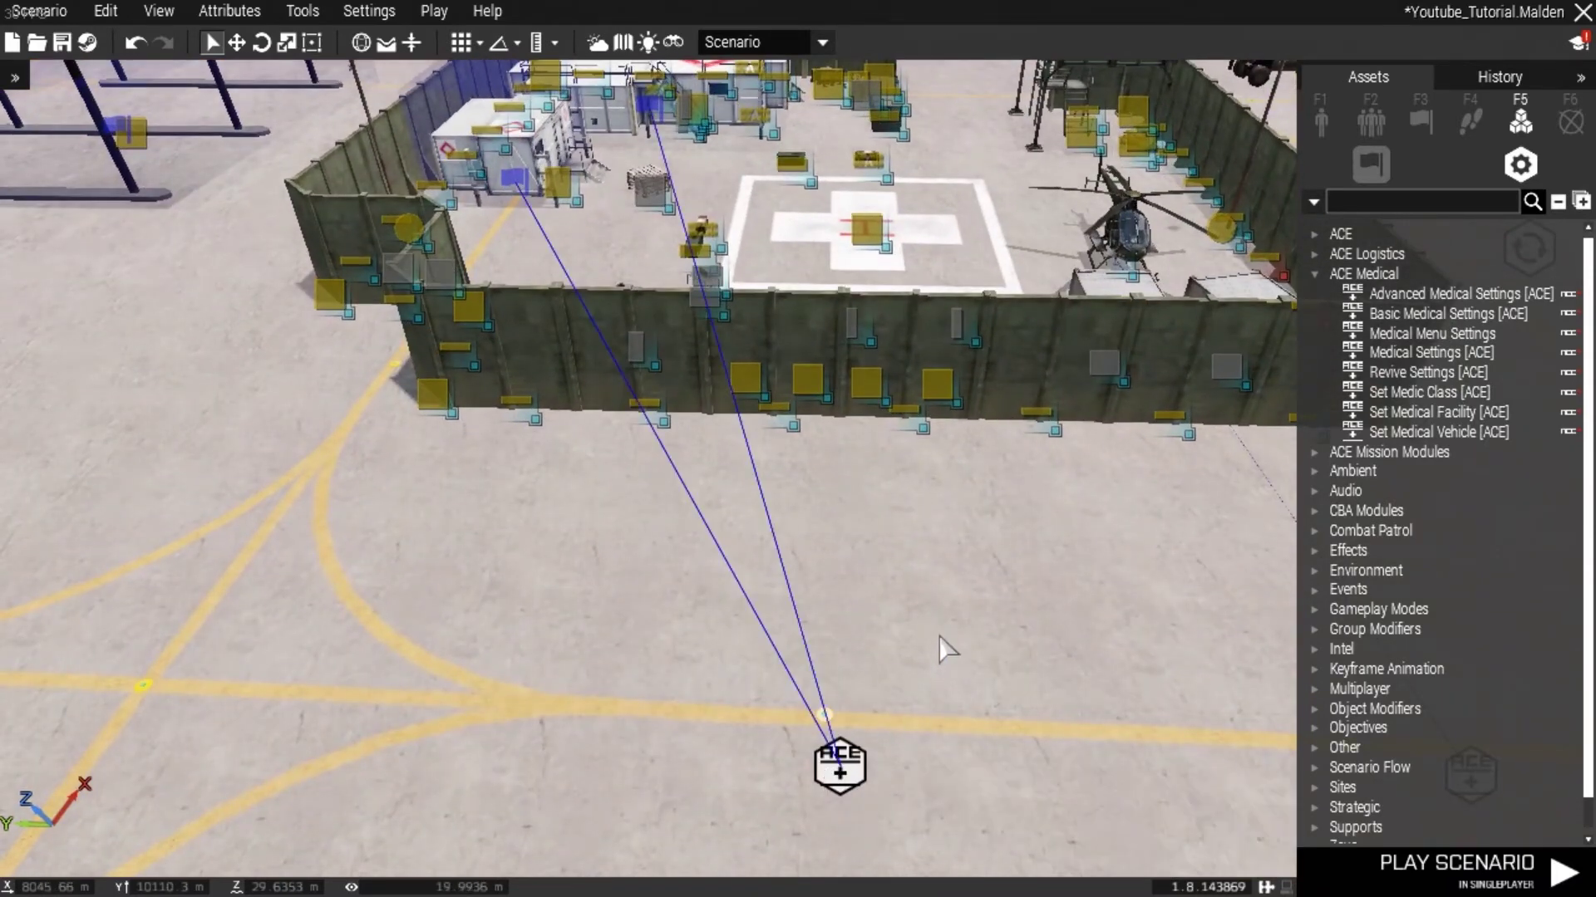
scroll(939, 635, down, 4)
key(w)
right_drag(939, 640, 954, 705)
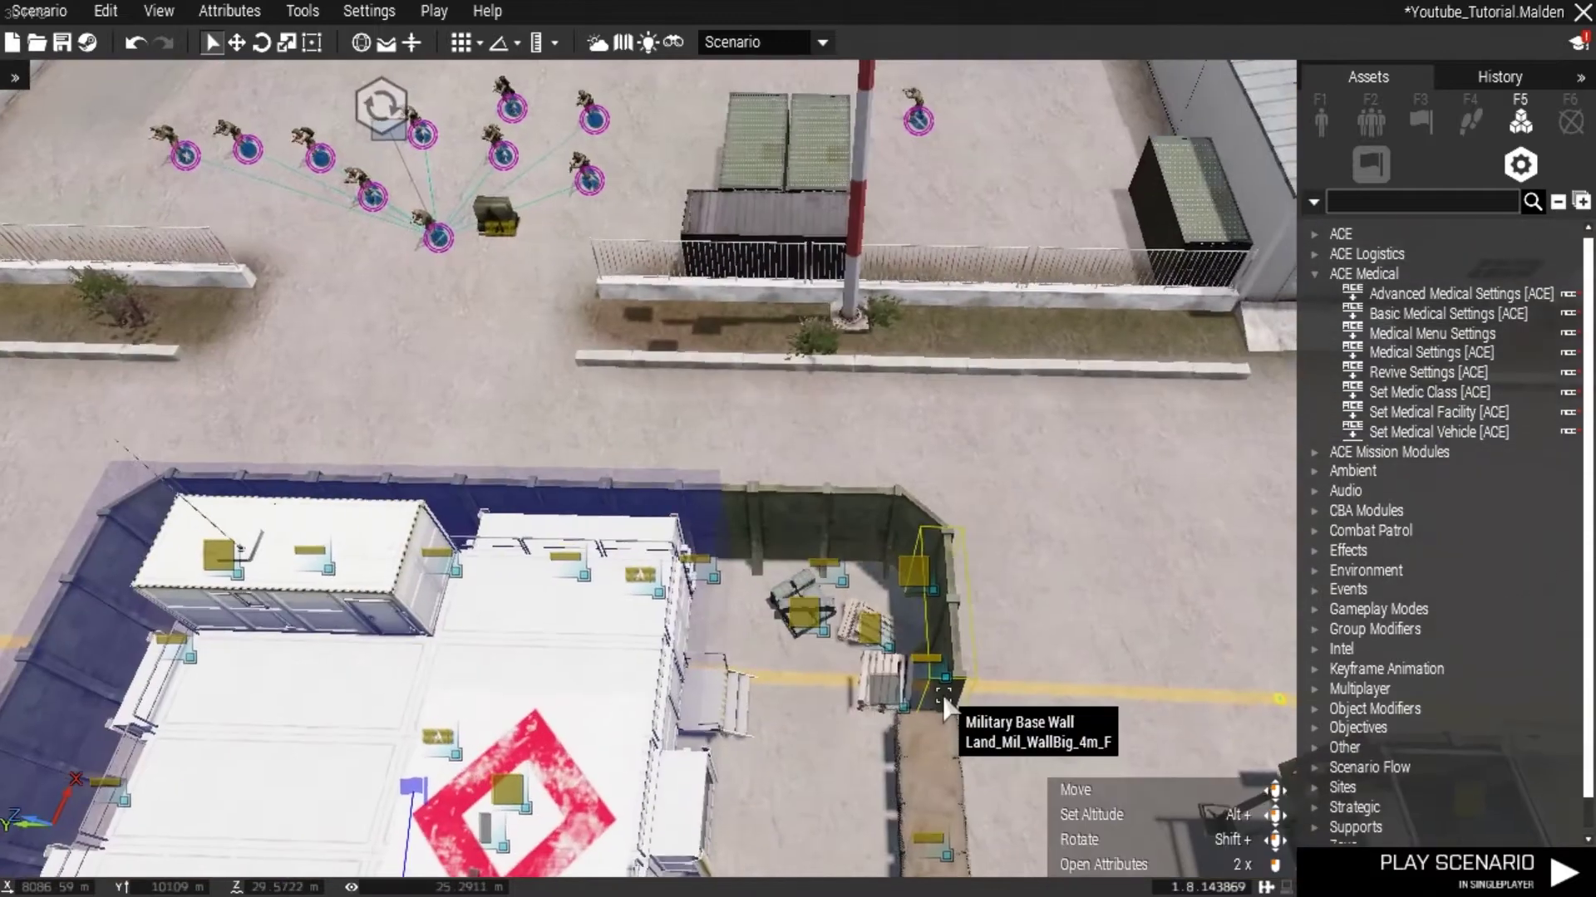
key(a)
scroll(942, 696, down, 3)
key(w)
scroll(947, 696, up, 4)
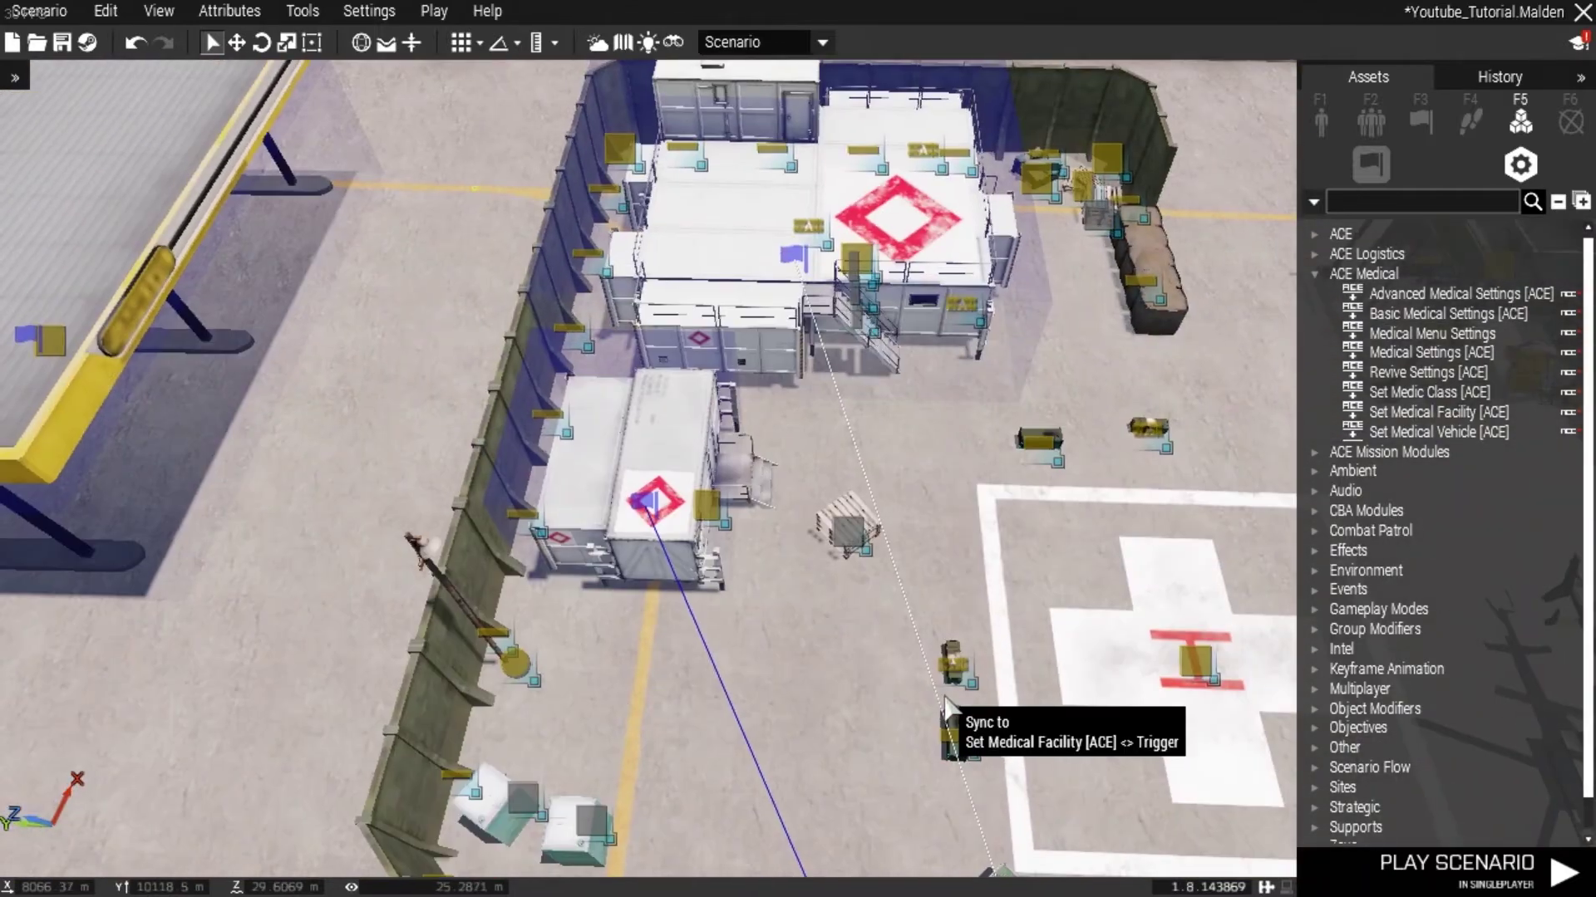
scroll(948, 696, up, 3)
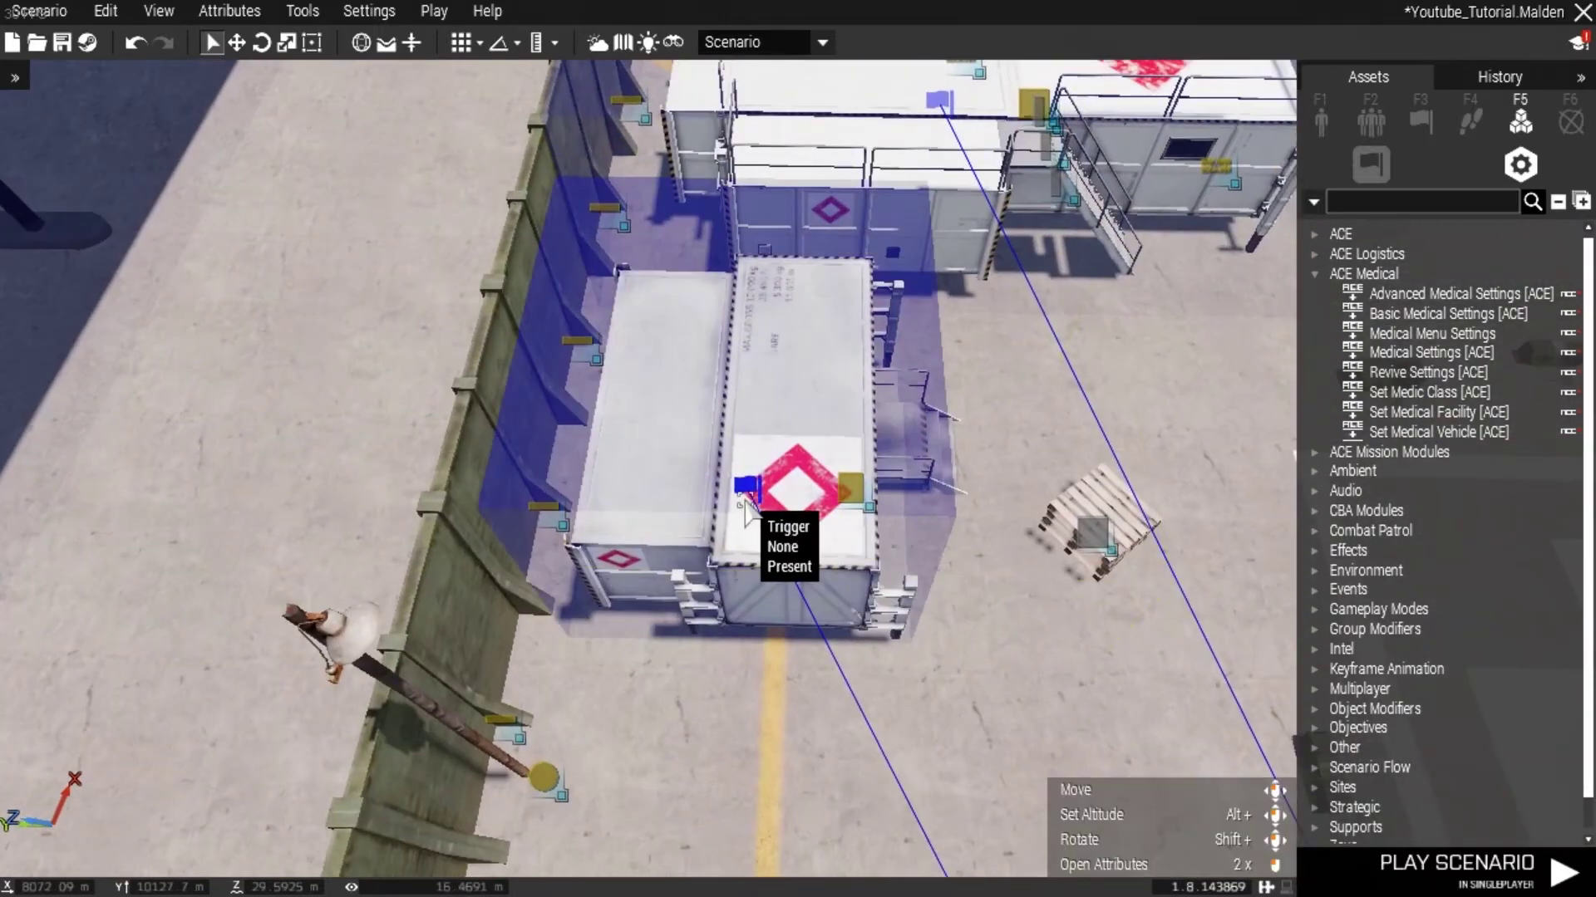
scroll(1097, 723, down, 5)
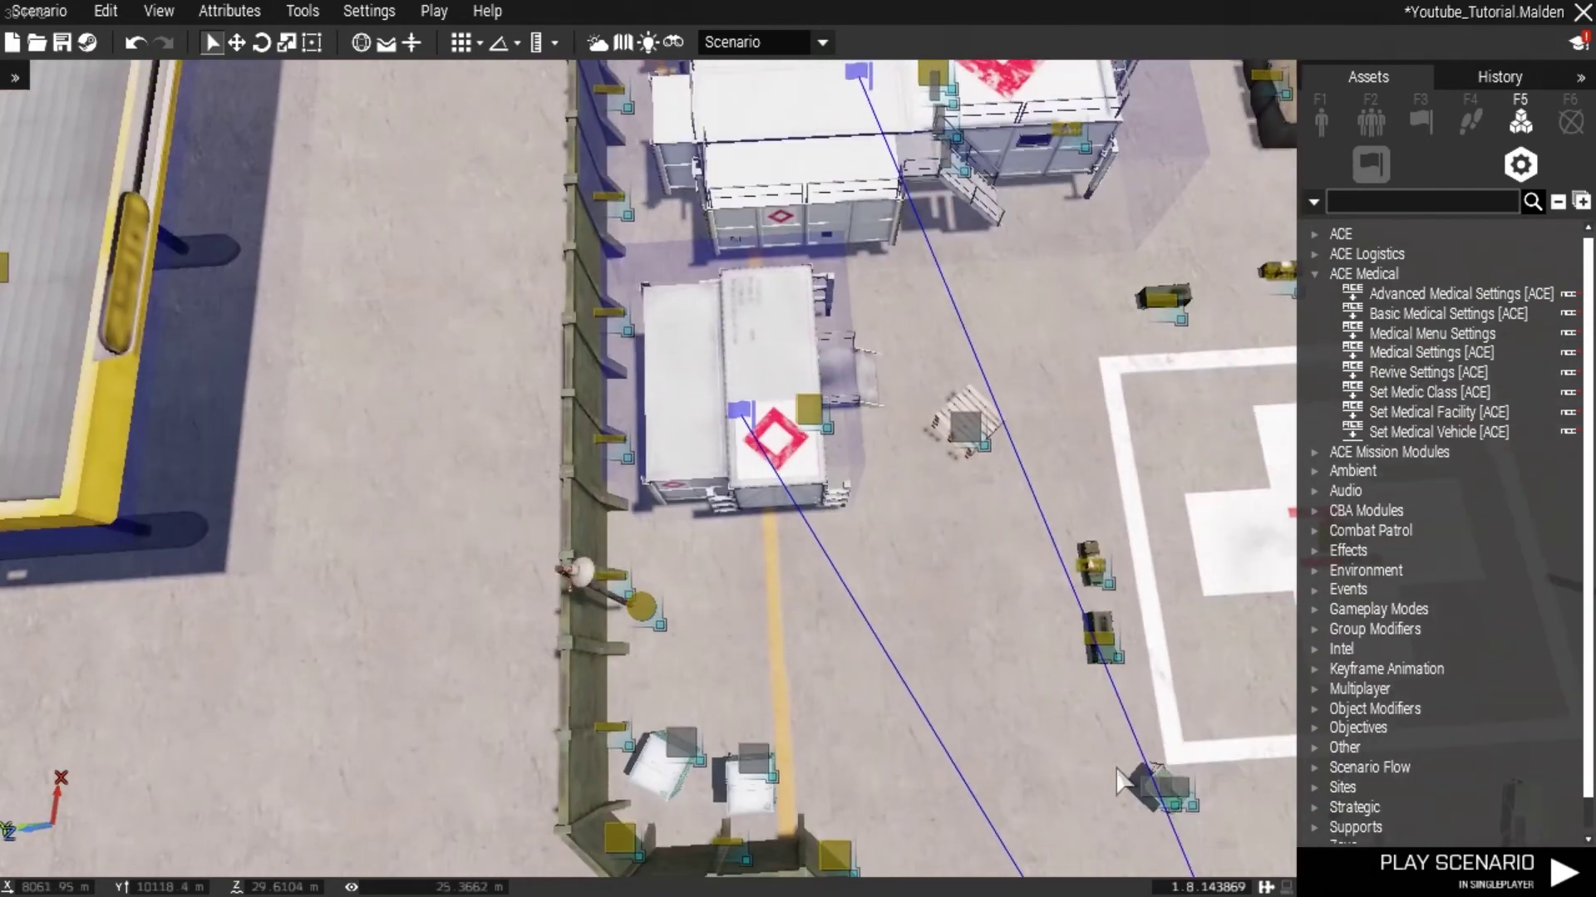
scroll(919, 657, up, 4)
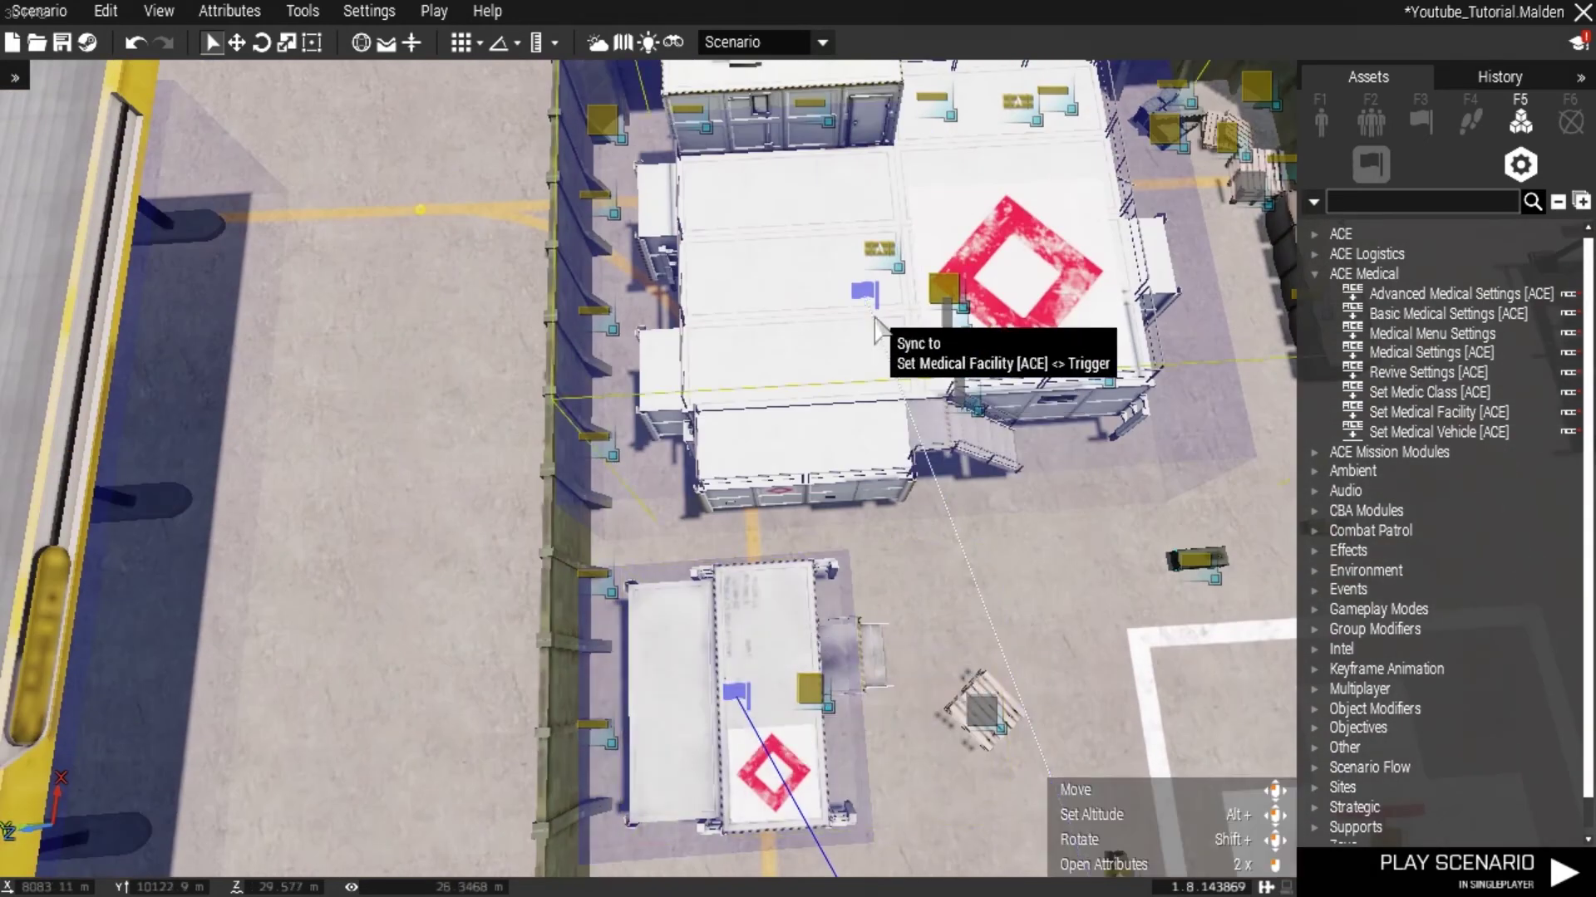
click(875, 318)
key(w)
scroll(1085, 395, down, 4)
scroll(783, 651, up, 4)
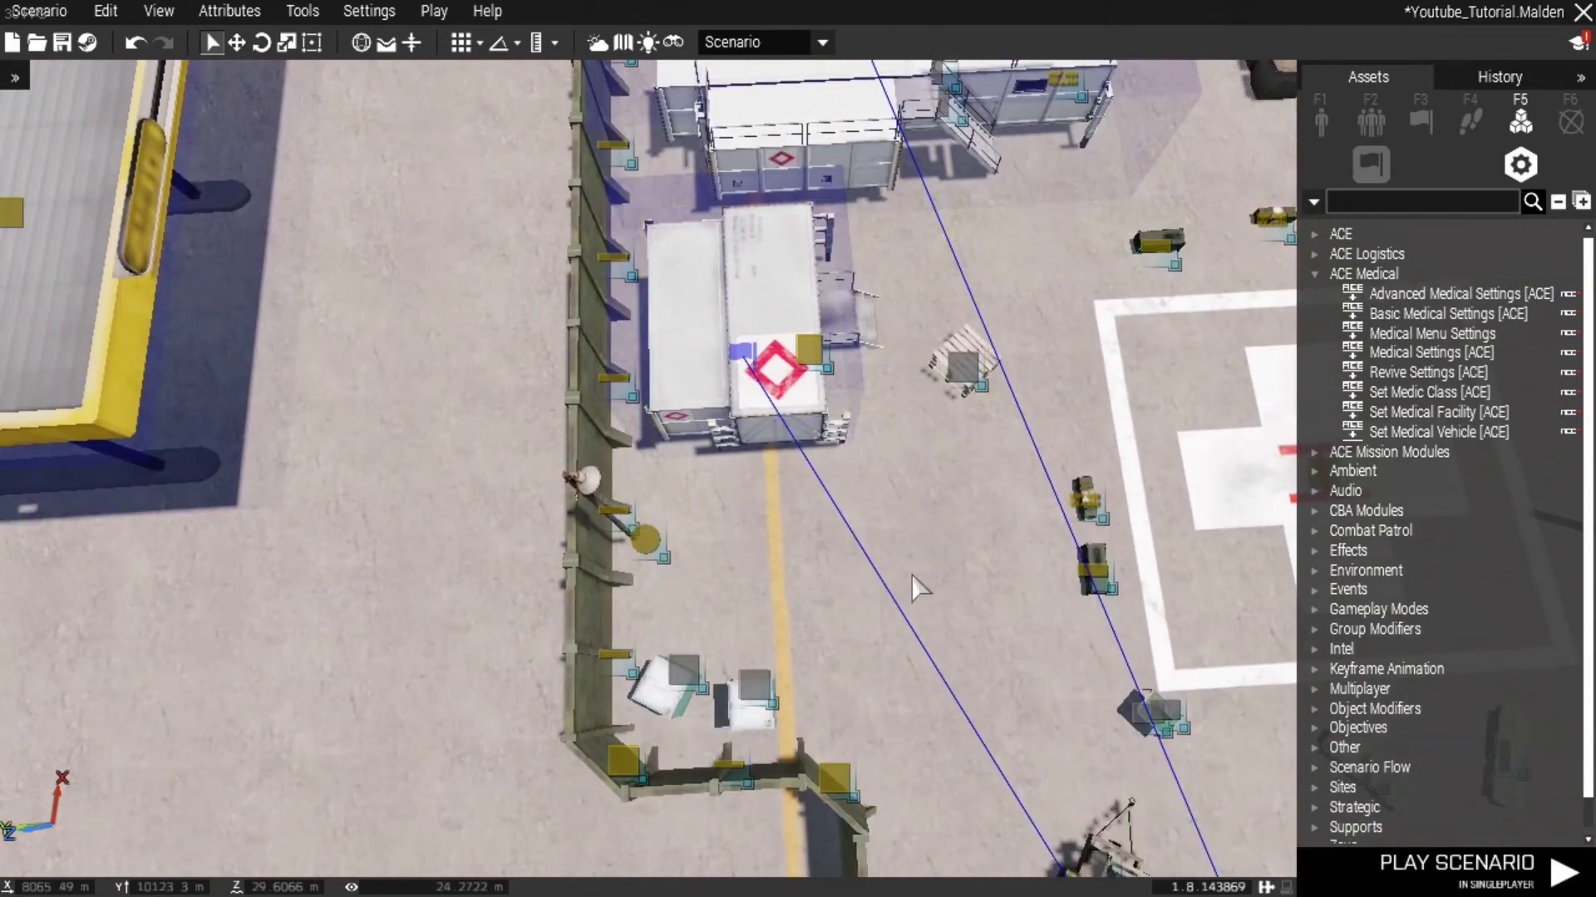
Step: Check the connection options of the Set Medical Vehicle [ACE] module and follow its sync link to the helicopter beside the helipad
key(d)
right_drag(921, 570, 914, 532)
key(s)
key(d)
key(s)
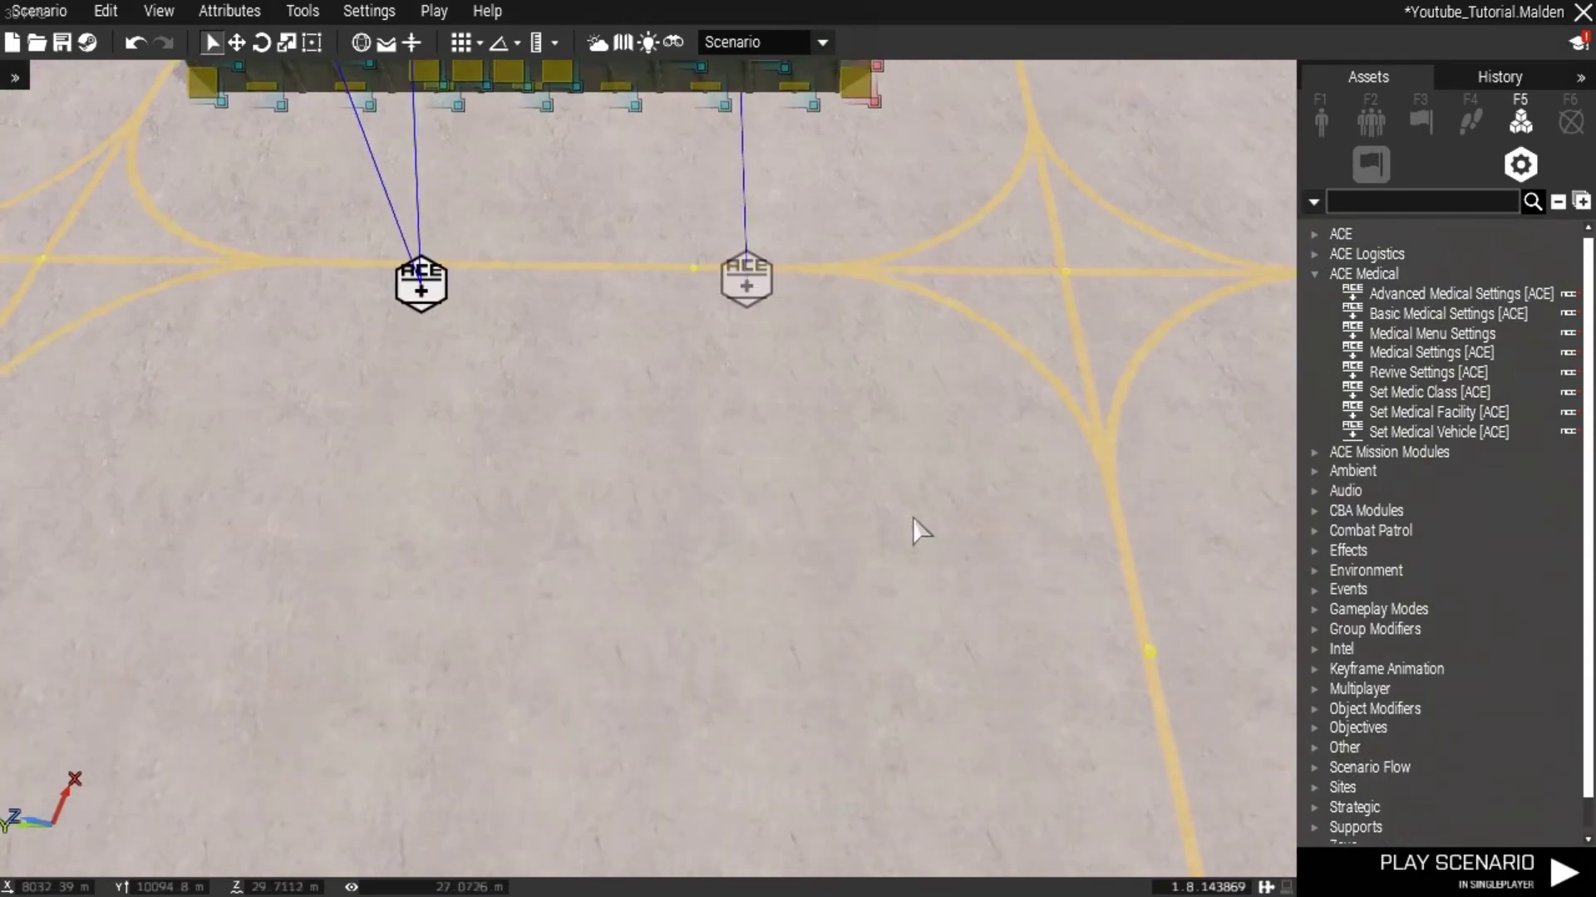
key(w)
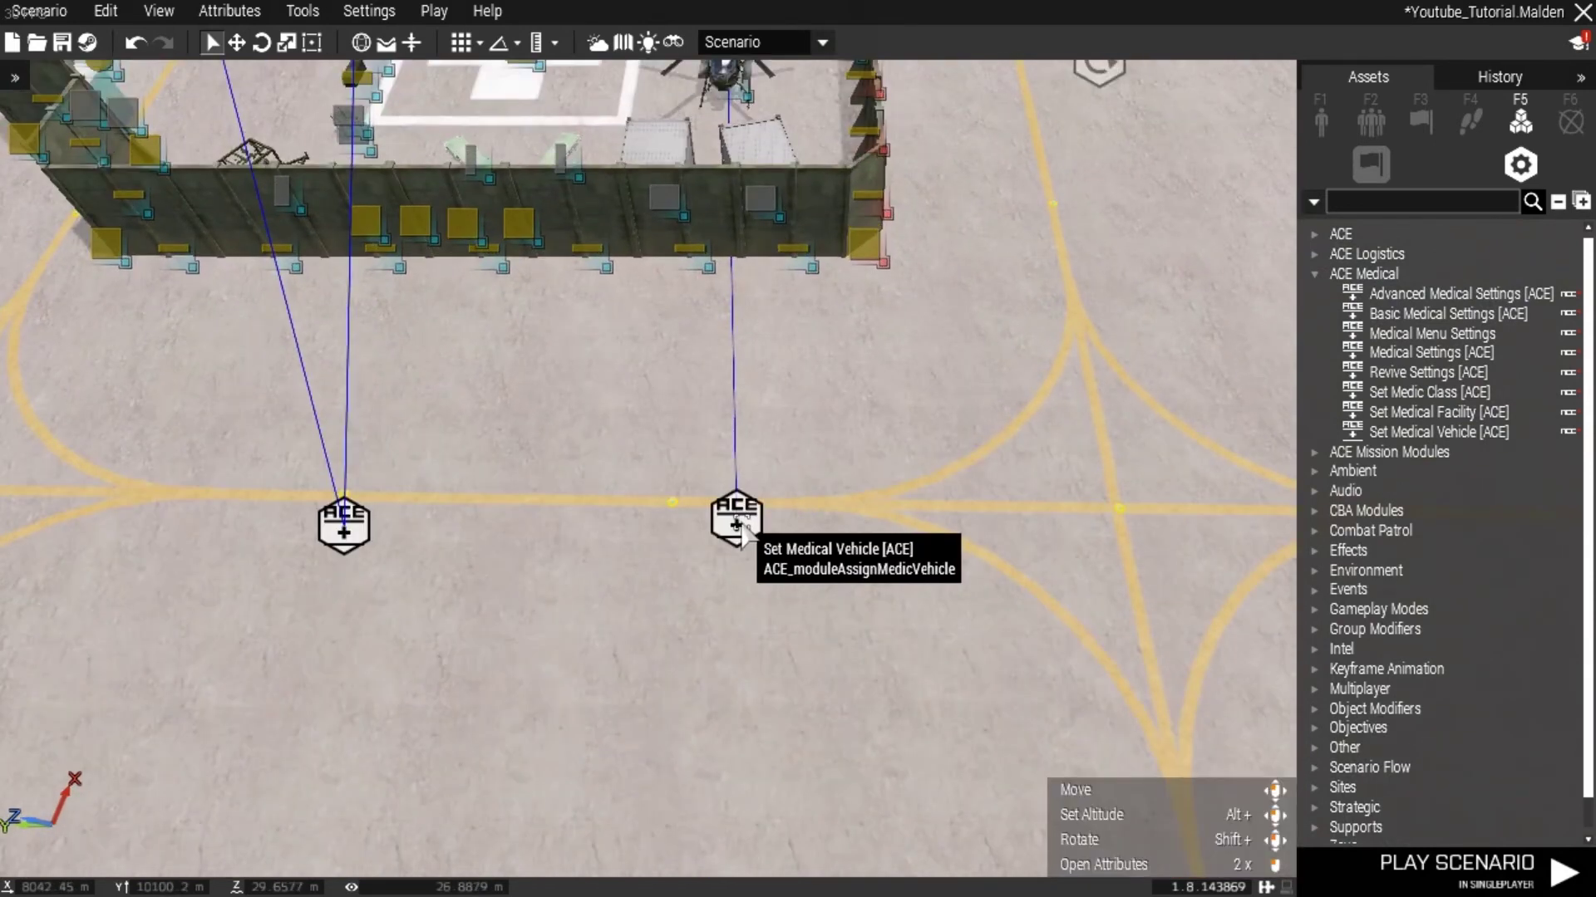
right_click(743, 536)
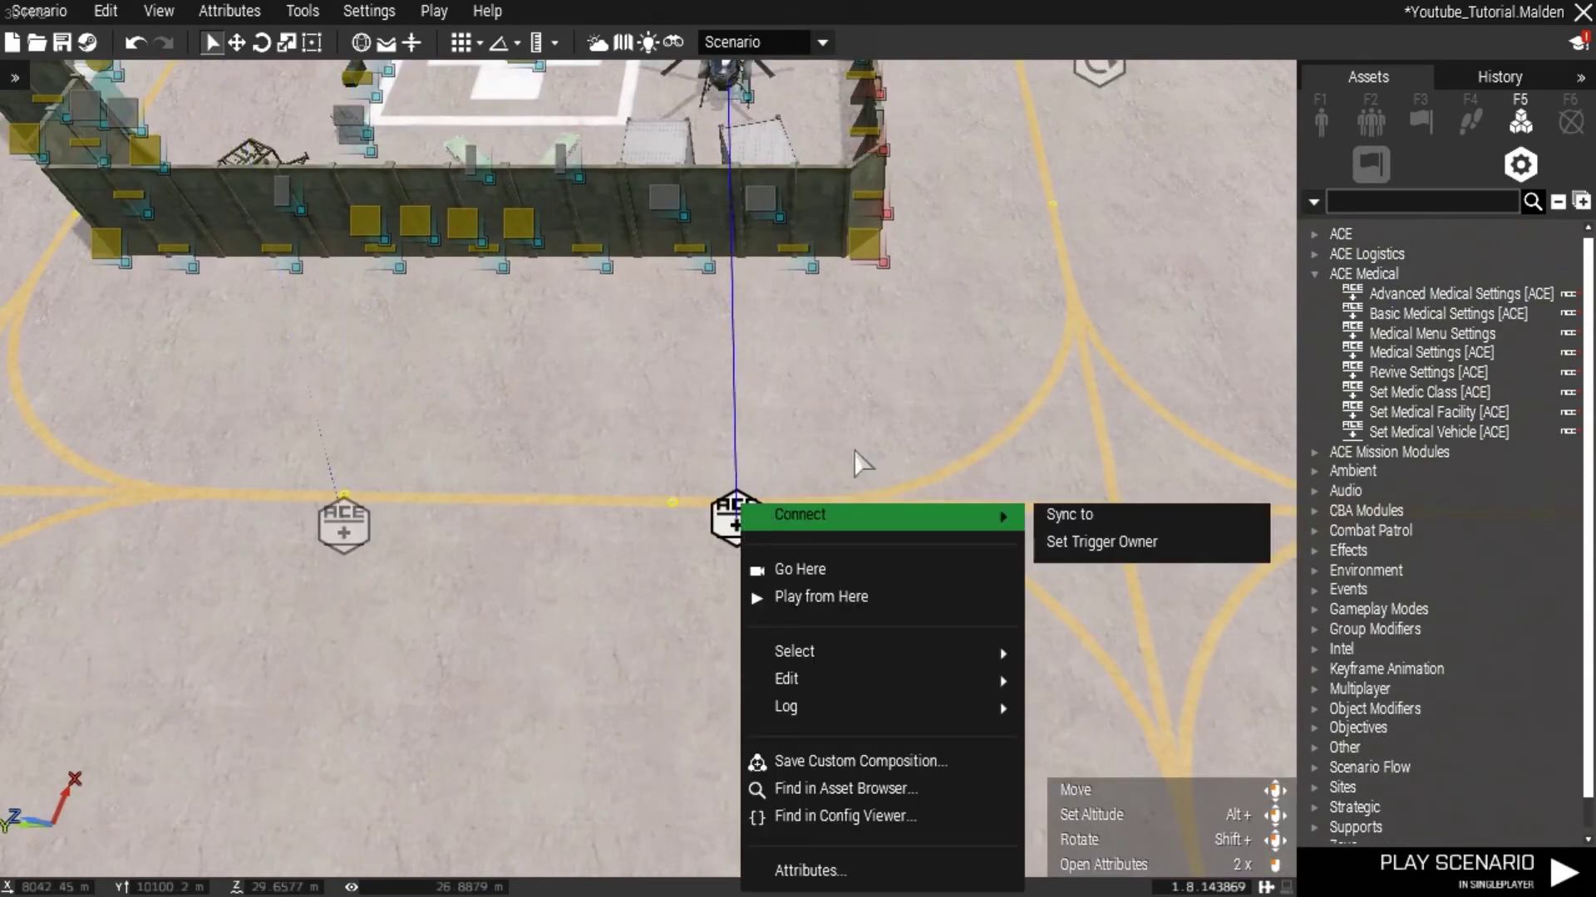
key(w)
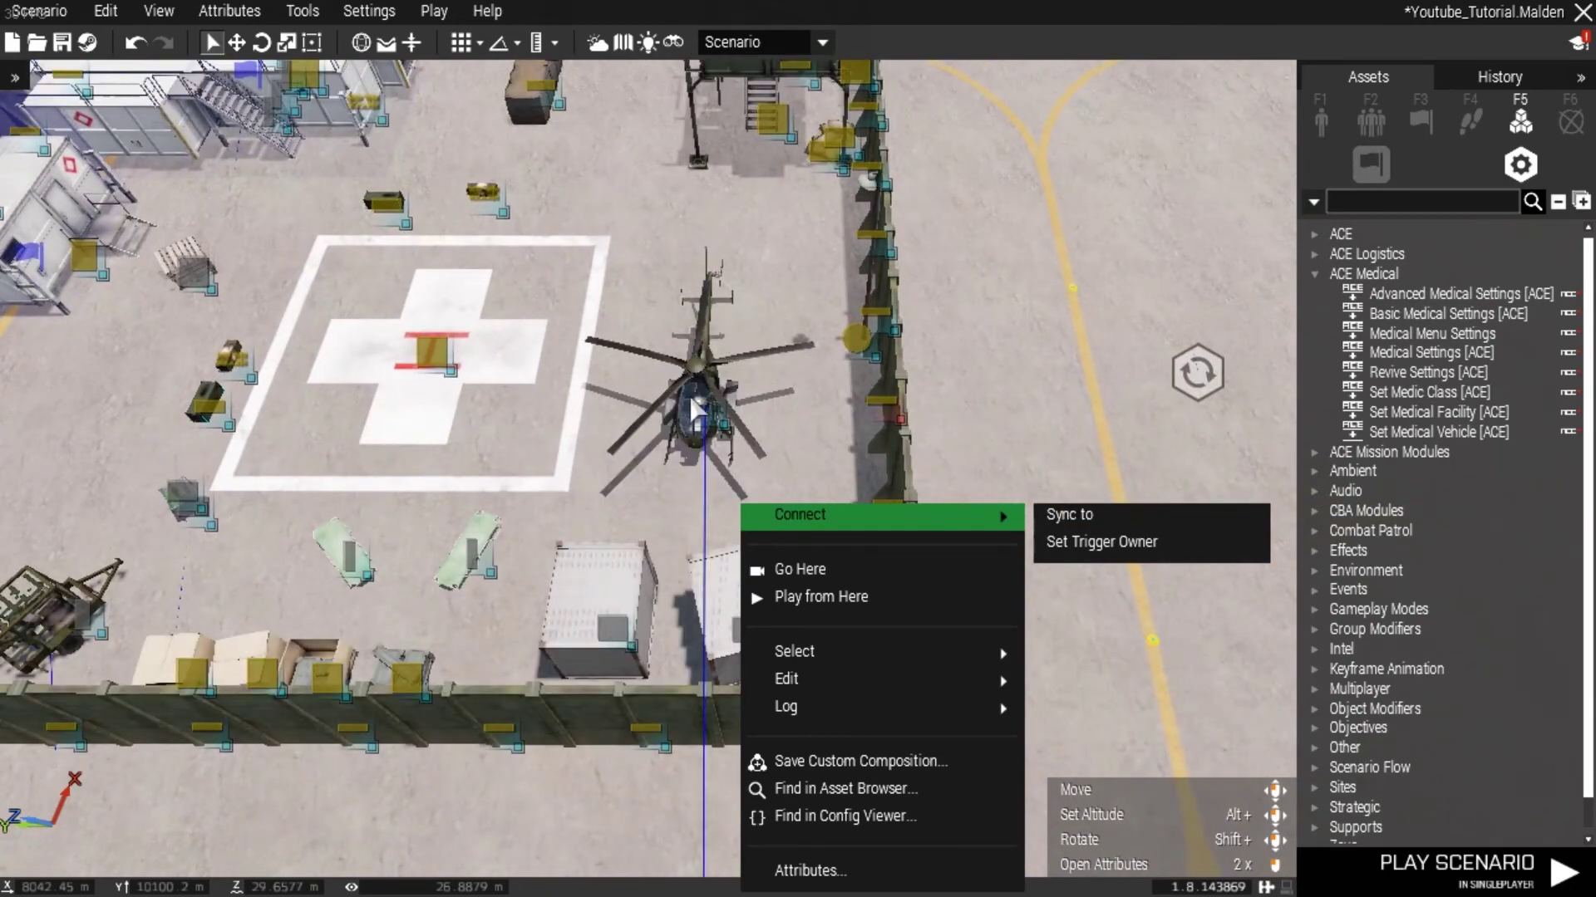
key(s)
click(586, 482)
Step: Survey the whole medical compound, both ACE modules outside its wall and the neighbouring airfield area from farther away
right_drag(585, 482, 572, 405)
key(w)
scroll(605, 411, down, 5)
key(d)
scroll(349, 395, down, 5)
key(a)
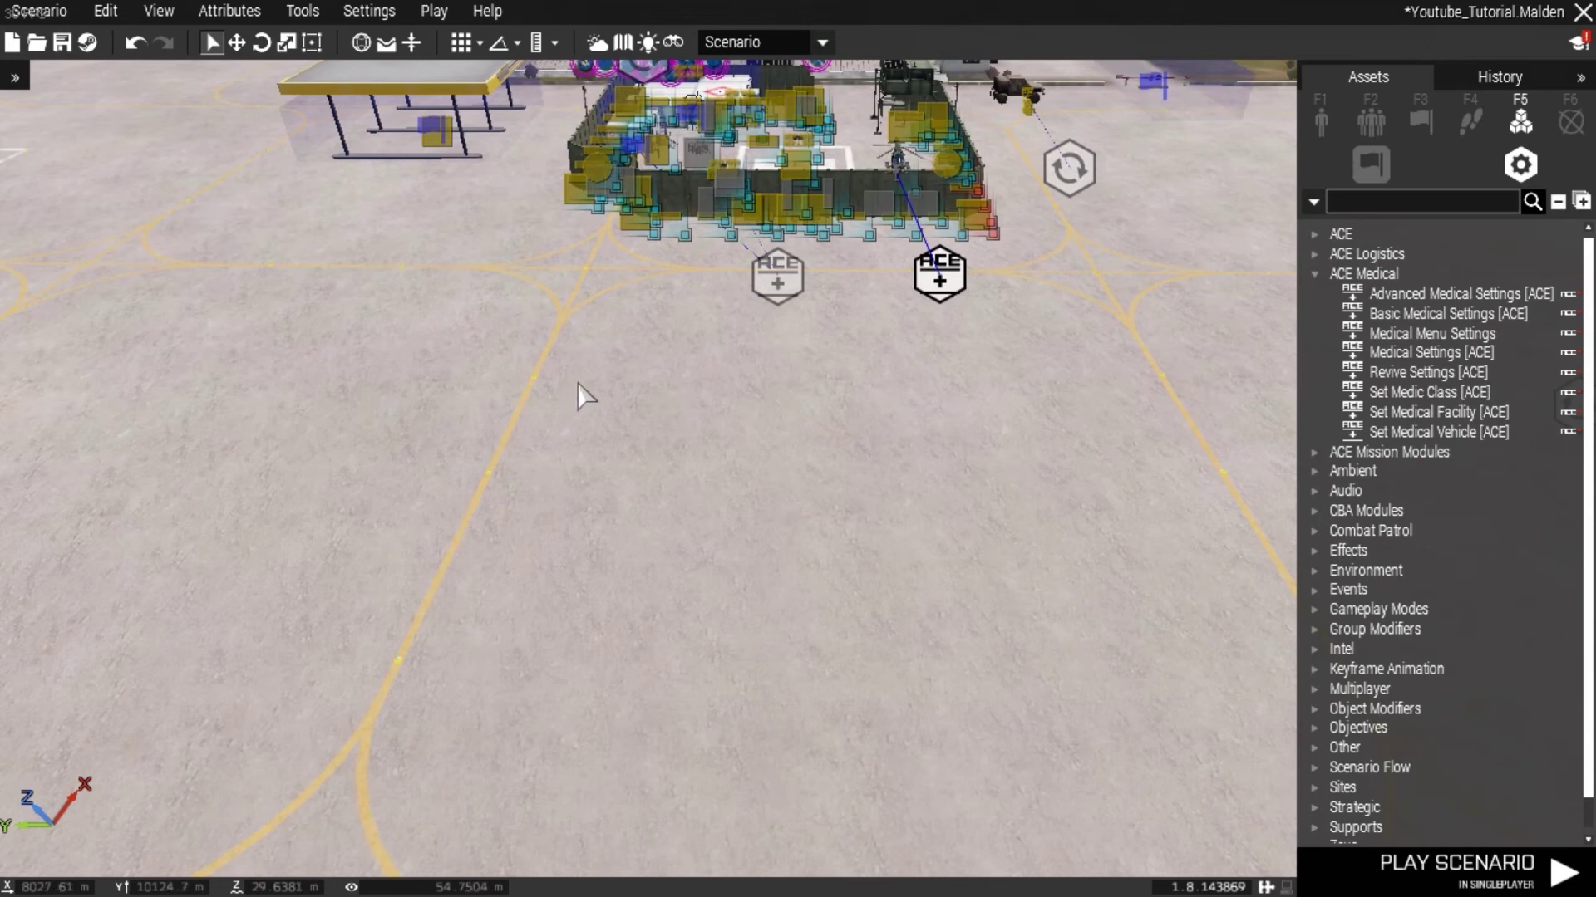
scroll(740, 413, up, 5)
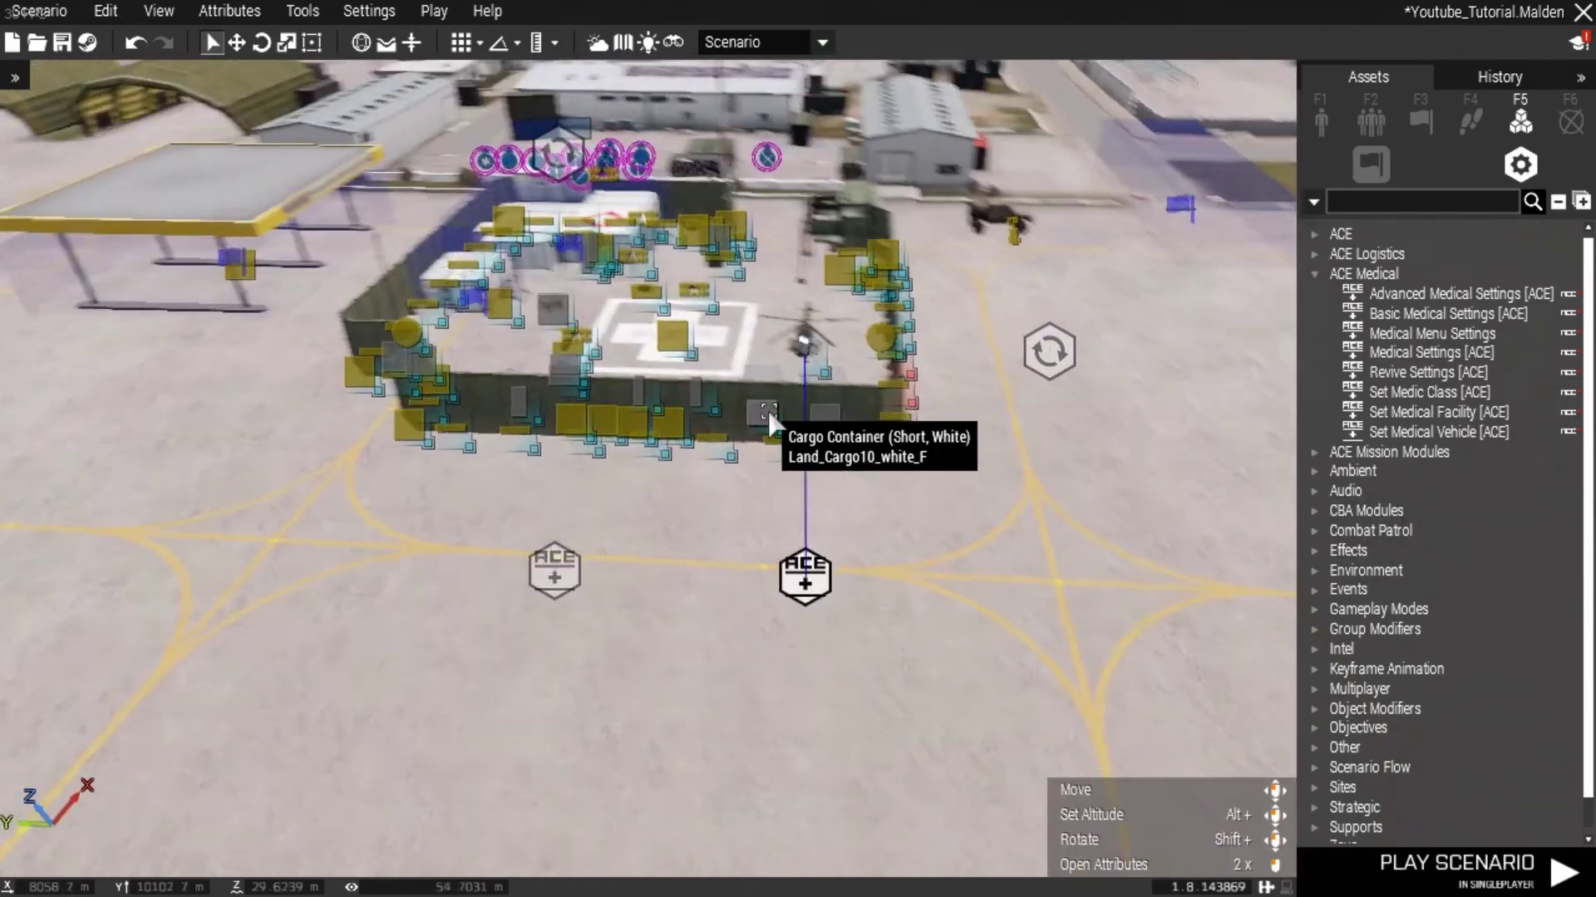
right_drag(768, 413, 590, 413)
key(a)
right_drag(708, 400, 733, 380)
key(q)
key(w)
key(d)
key(s)
key(a)
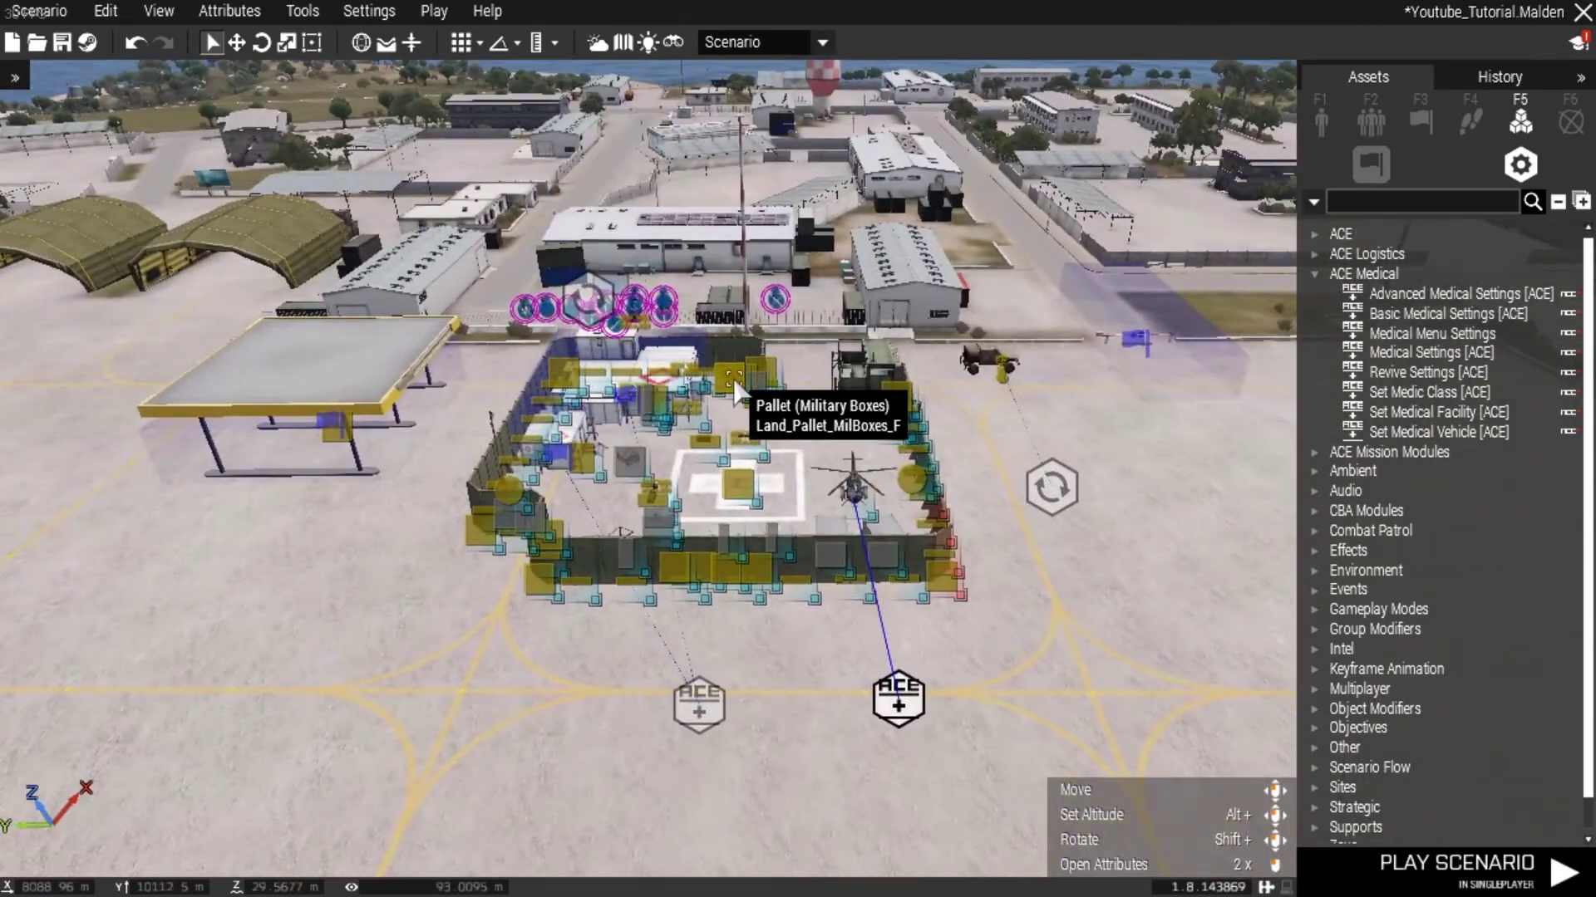
key(d)
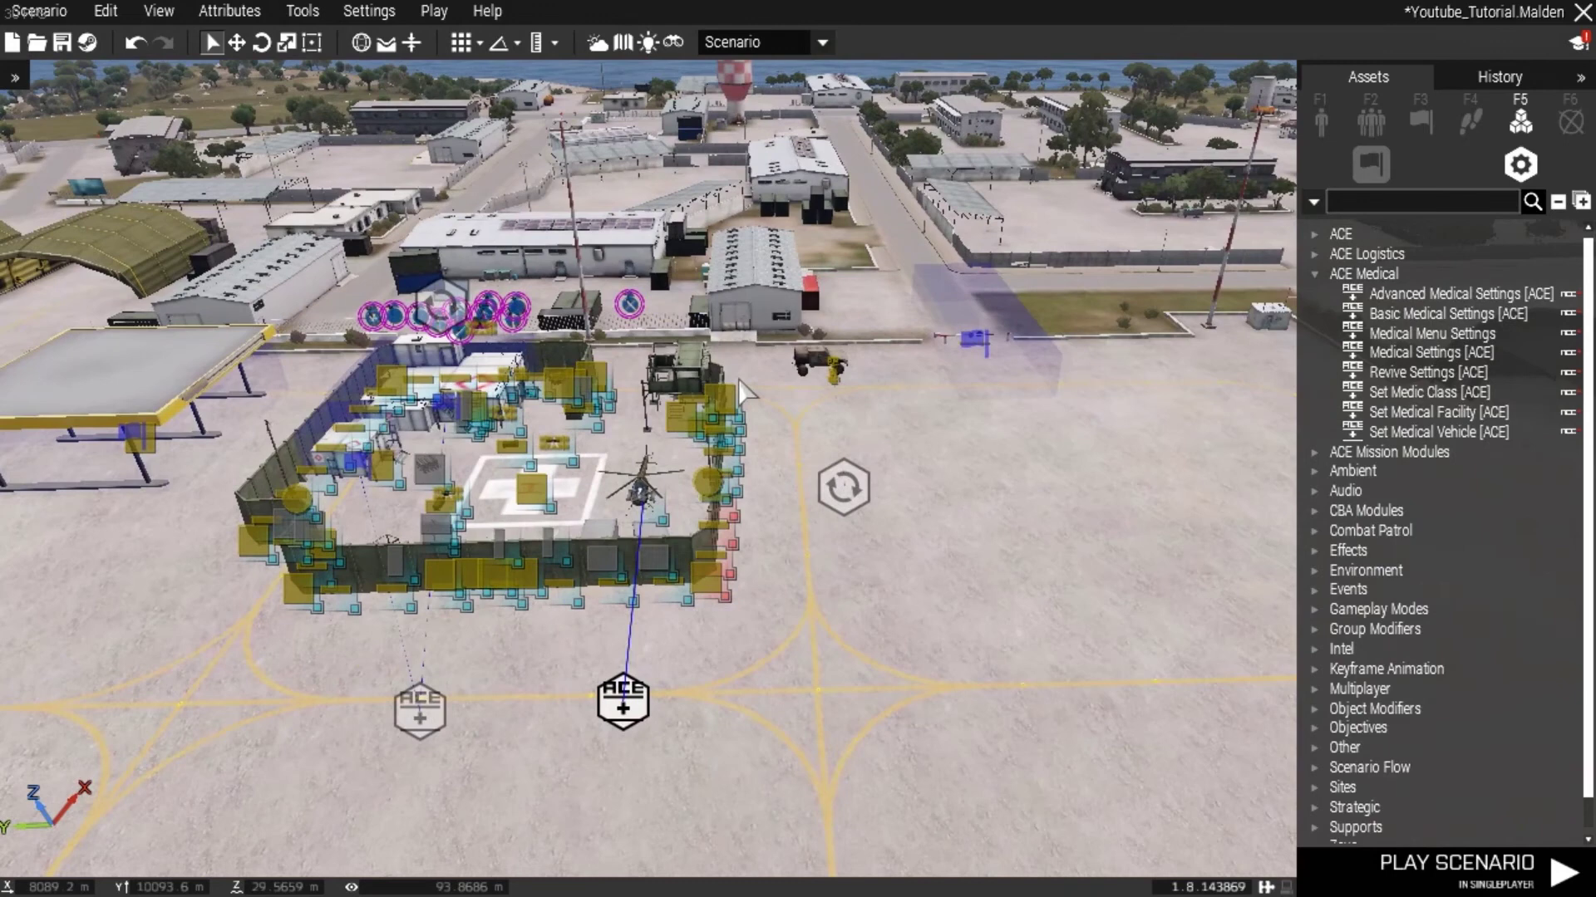
key(d)
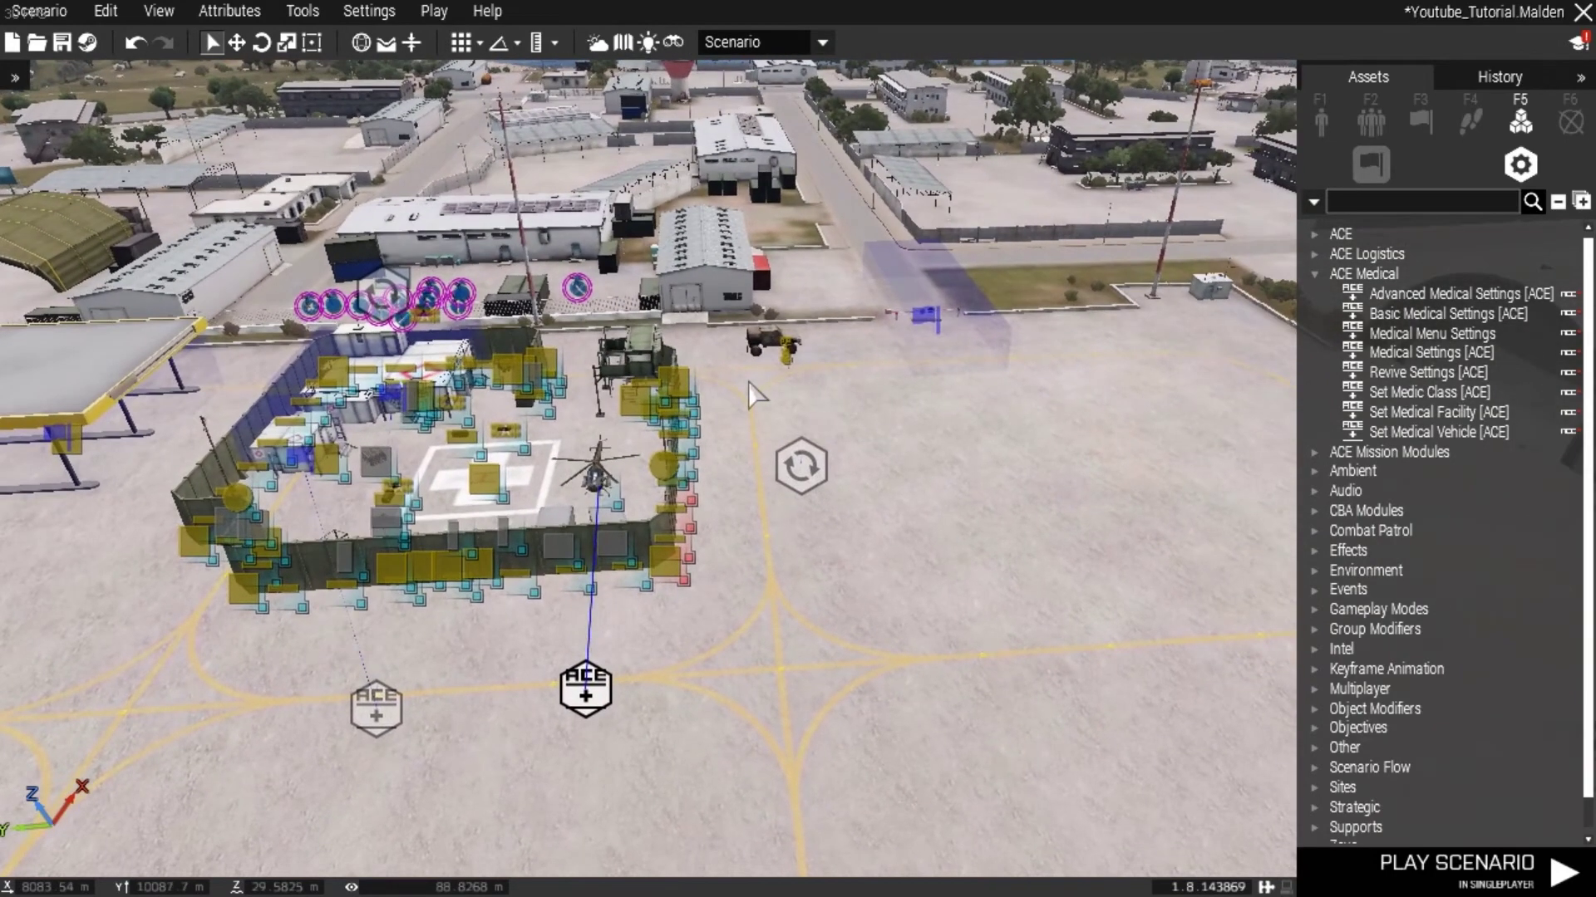
right_drag(749, 382, 742, 386)
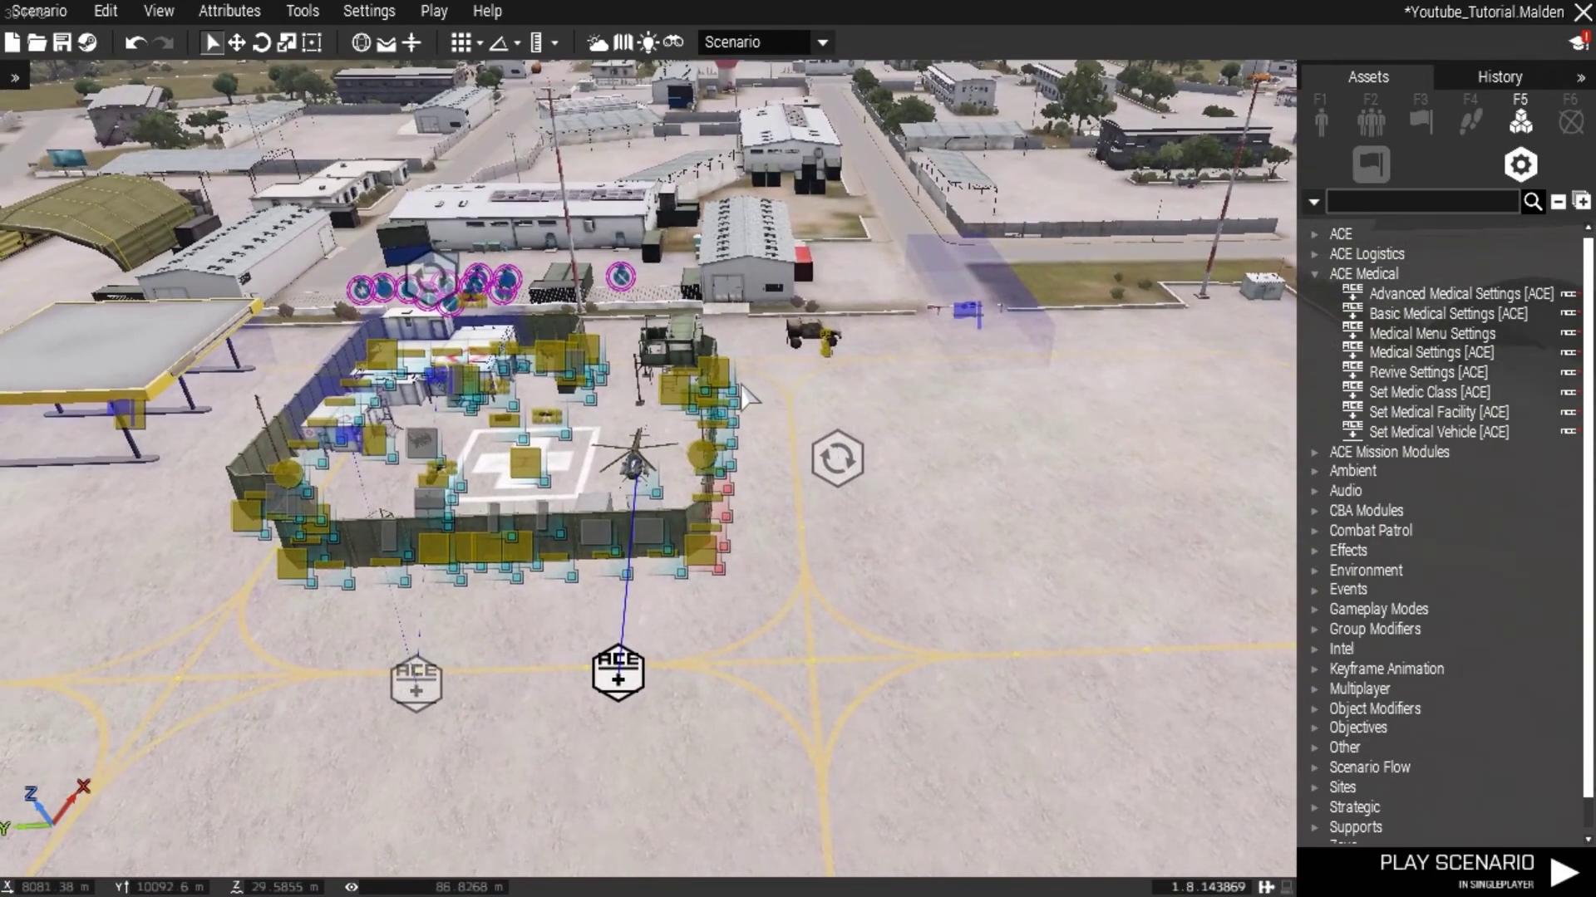
Step: Examine the compound's interior around the rescue helipad and the helicopter linked to the medical vehicle module from closer up
key(z)
key(a)
key(w)
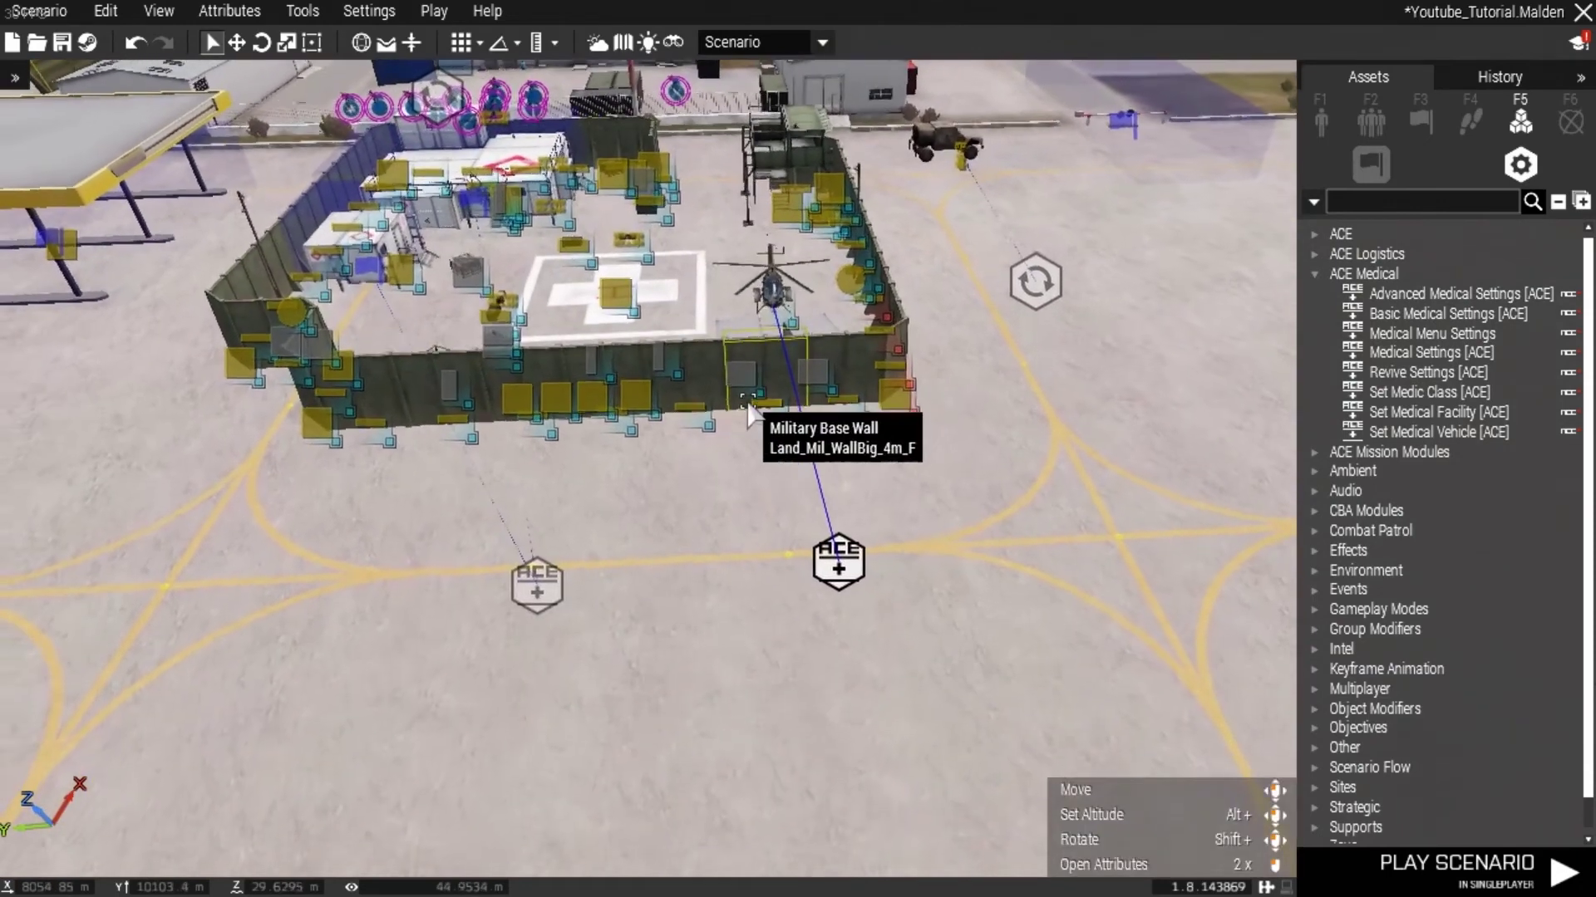
key(w)
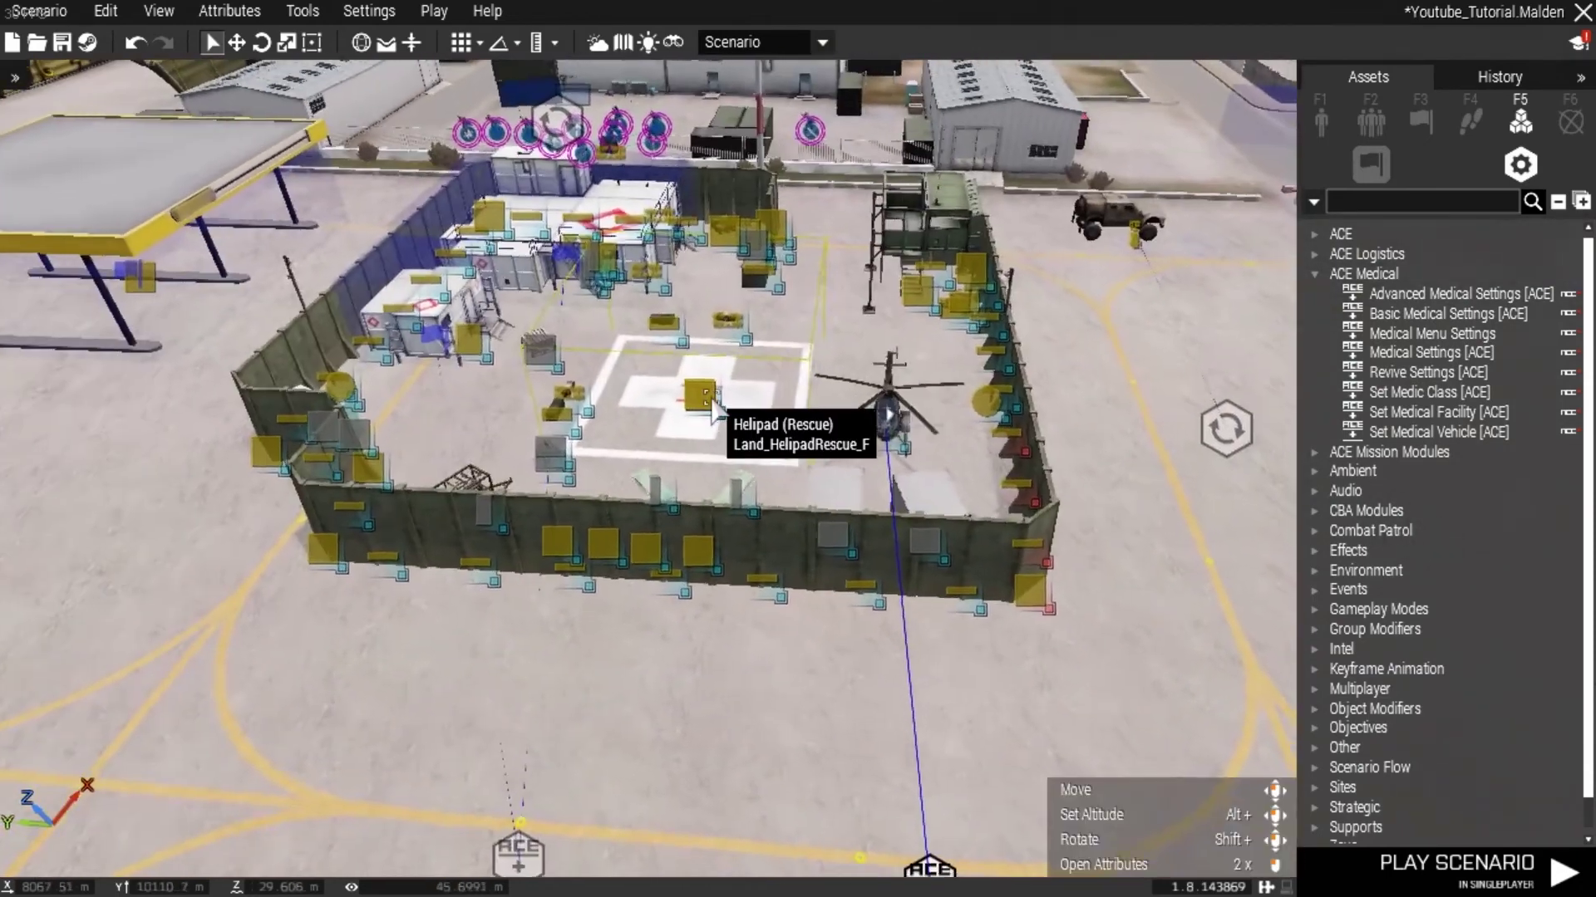
key(s)
key(z)
key(w)
right_drag(718, 411, 755, 406)
key(d)
key(a)
key(s)
key(s)
key(a)
key(w)
key(d)
key(s)
key(s)
key(d)
key(a)
key(s)
key(s)
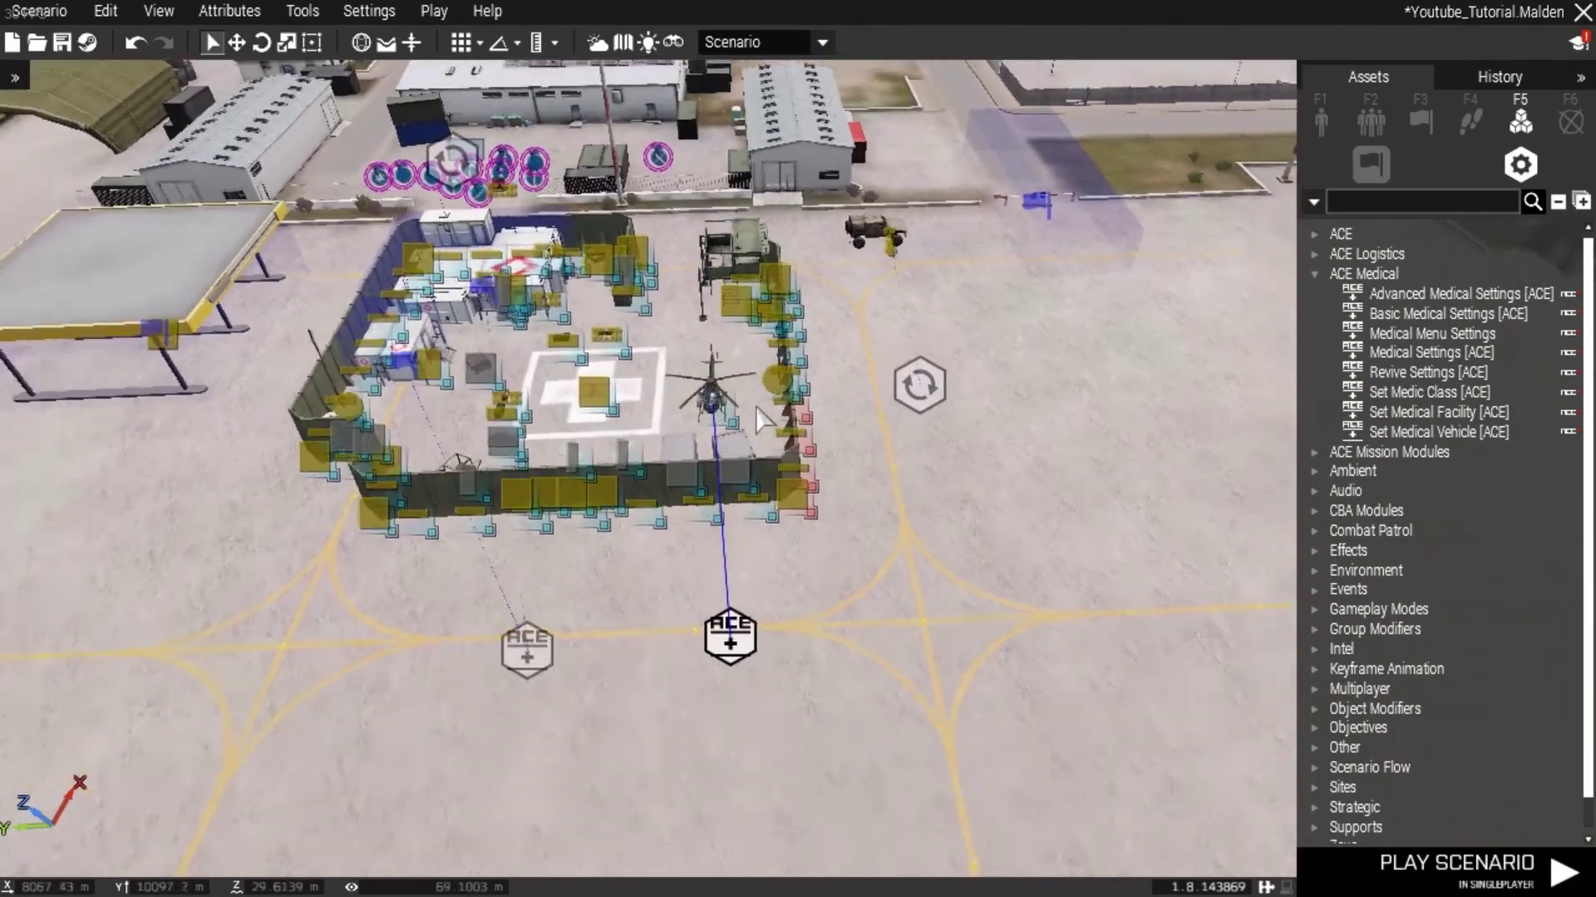
key(s)
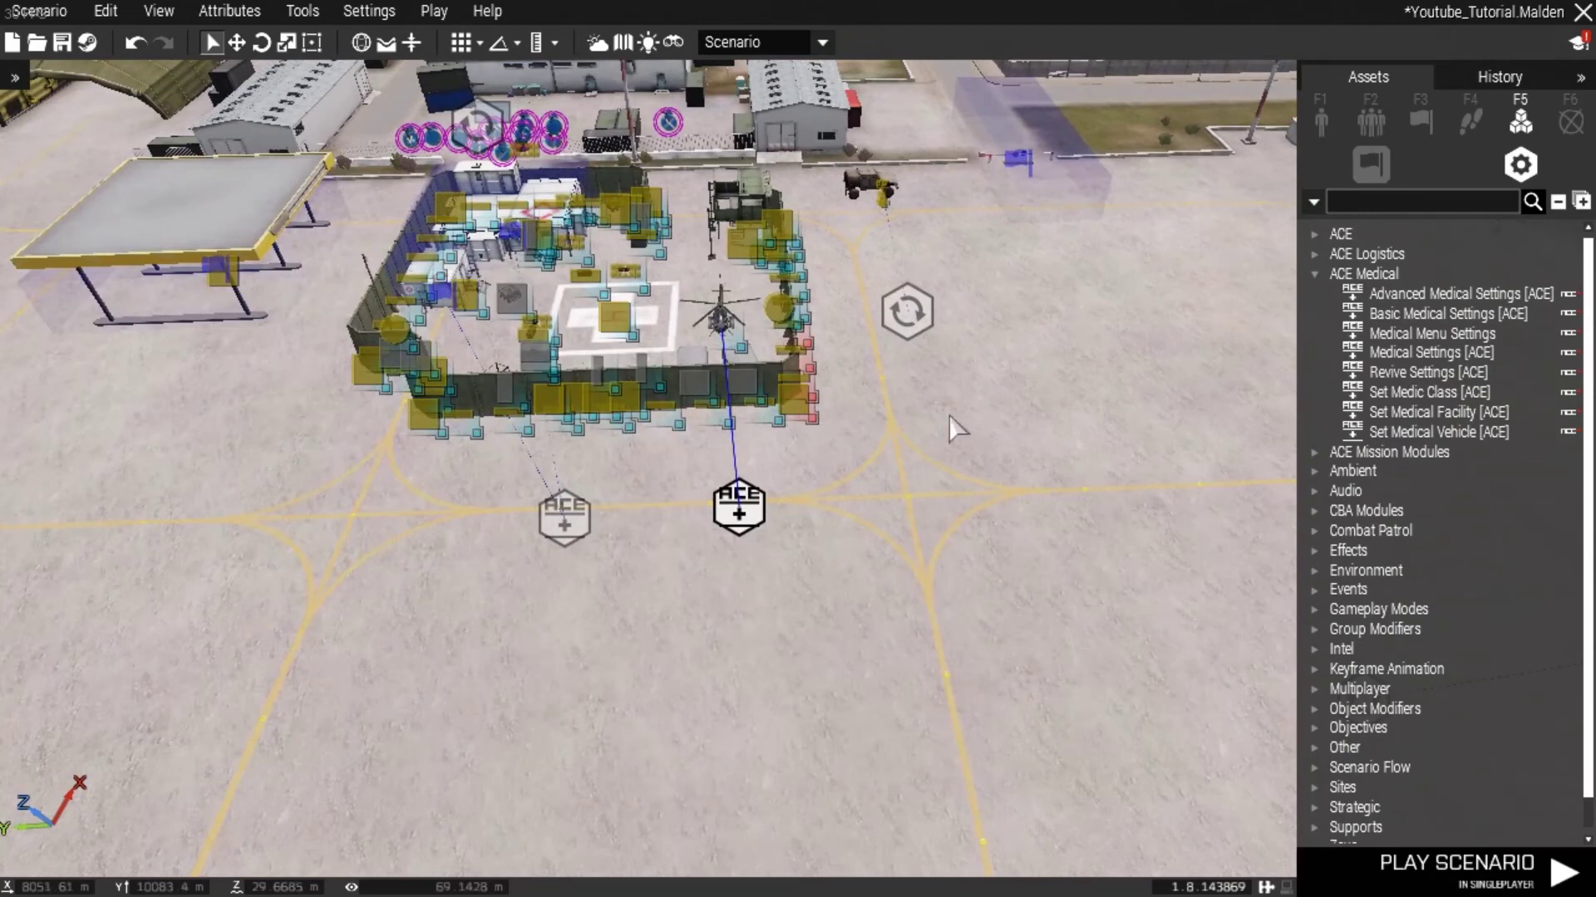
right_drag(949, 415, 940, 378)
key(w)
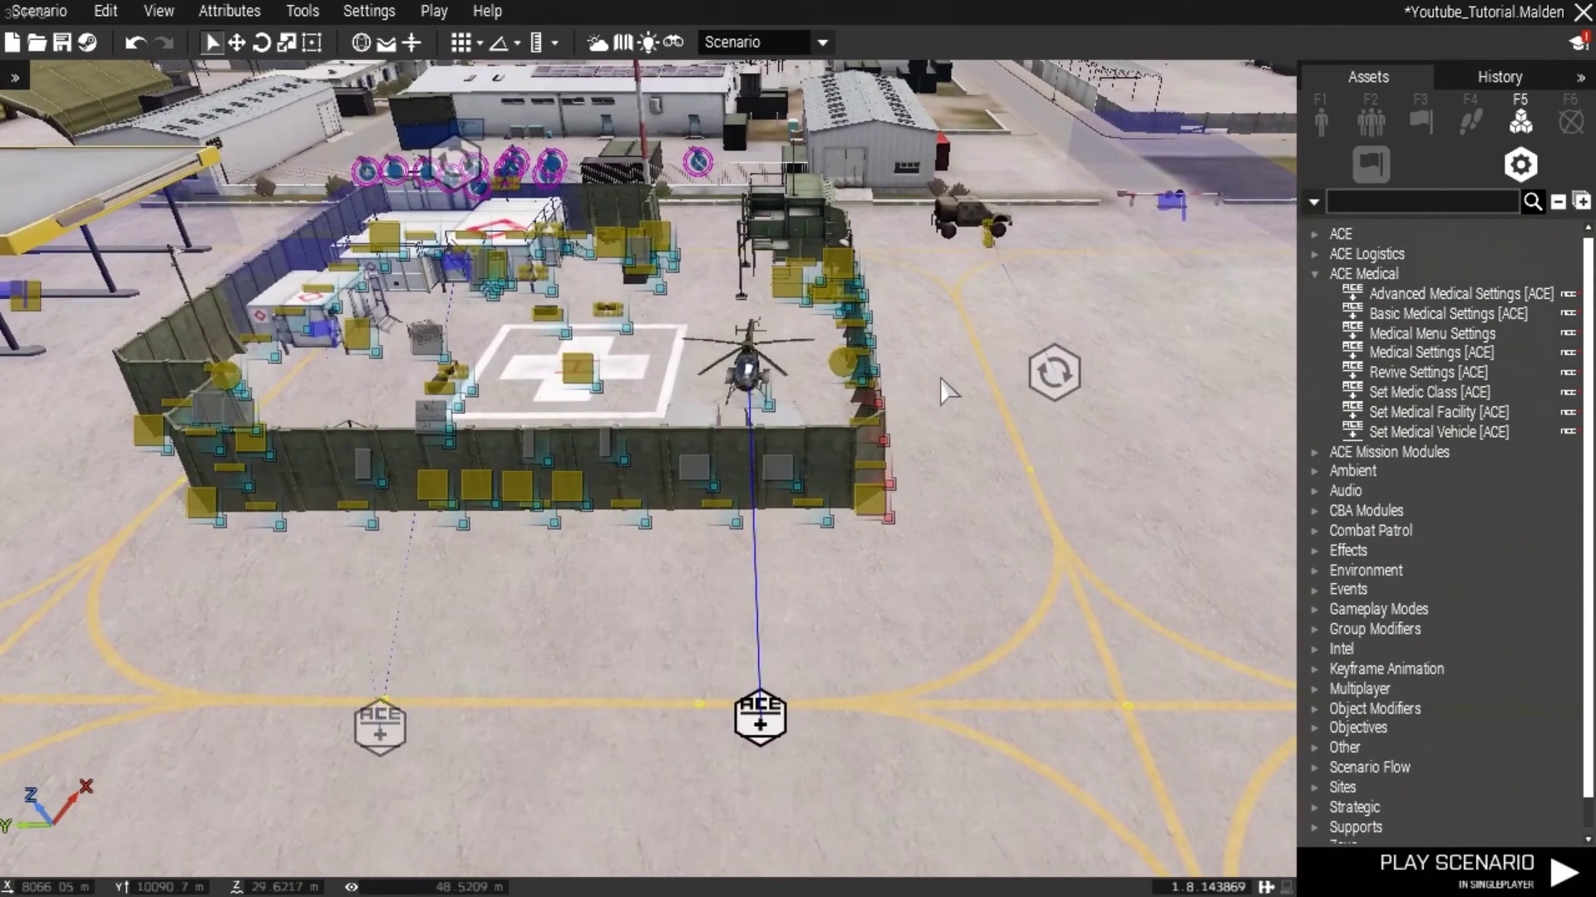